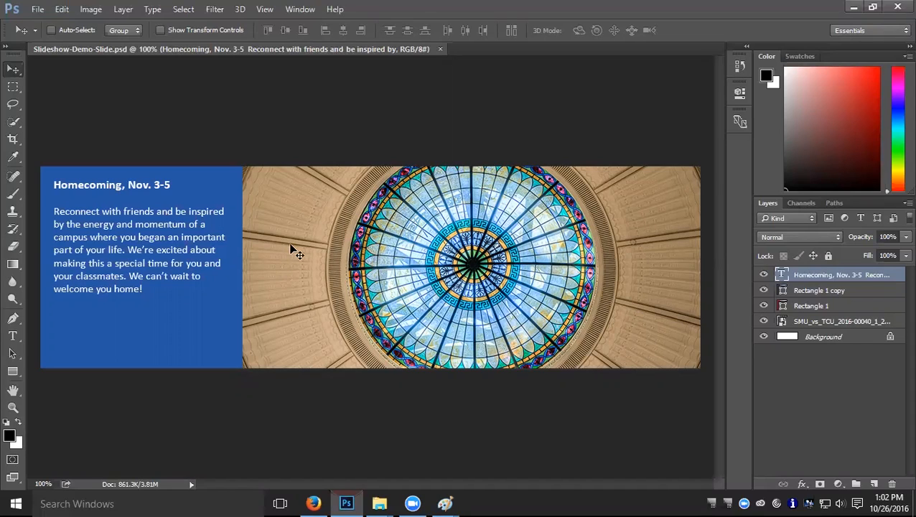
Start a new document named Demo with its dimensions measured in pixels.
click(32, 9)
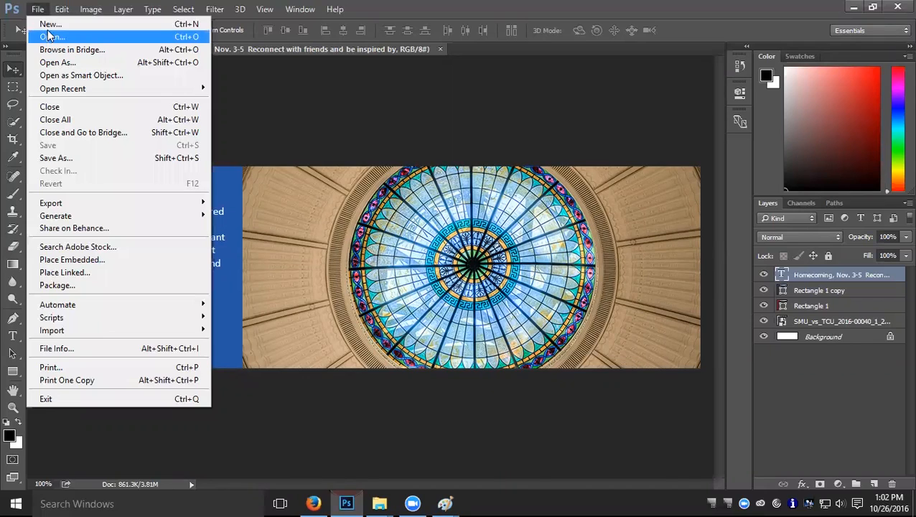
click(50, 28)
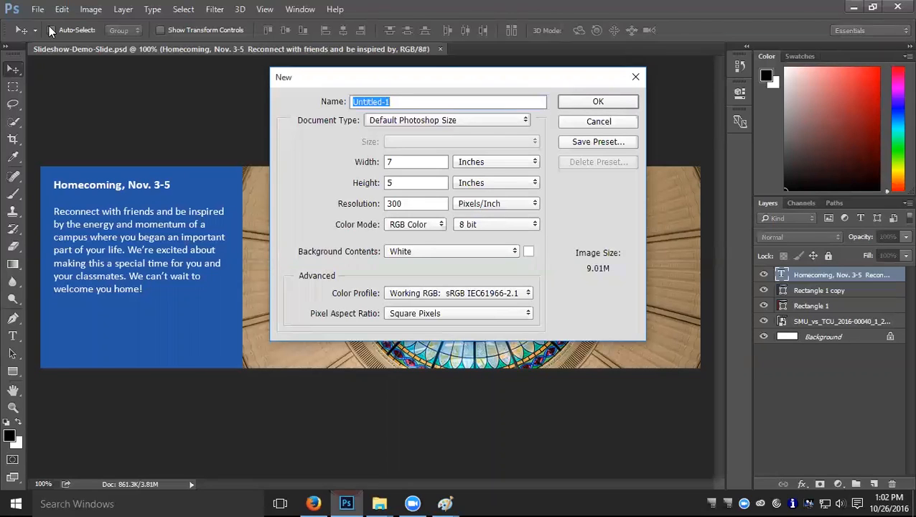
text(Demo)
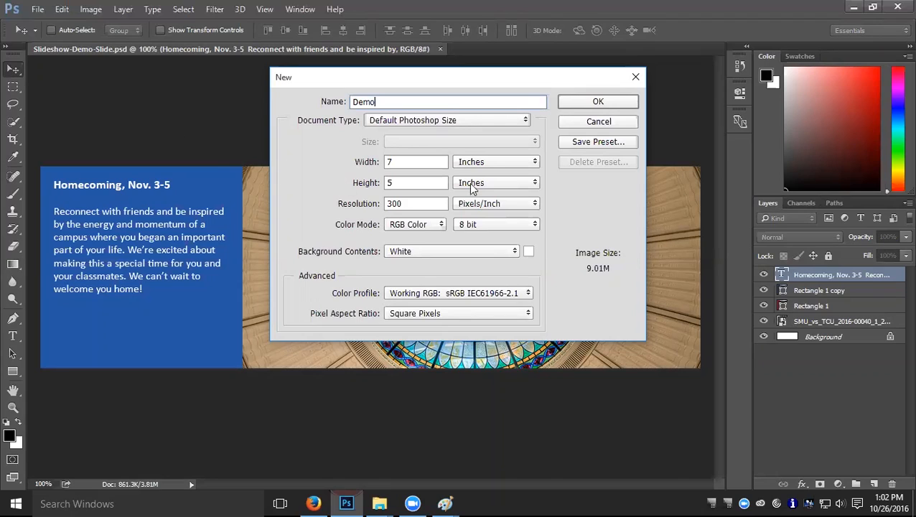
click(420, 159)
click(505, 172)
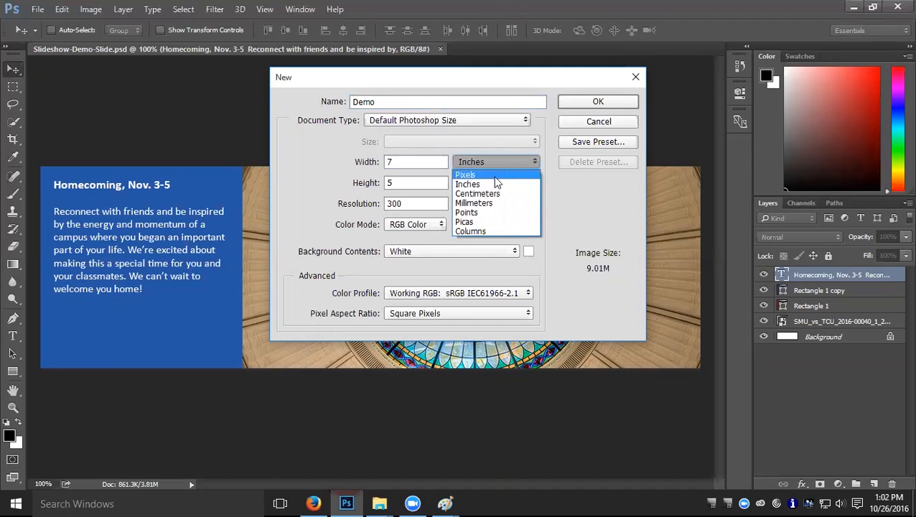
click(495, 177)
Set the new document's width to 980 pixels and its height to 300 pixels.
double_click(398, 161)
text(950)
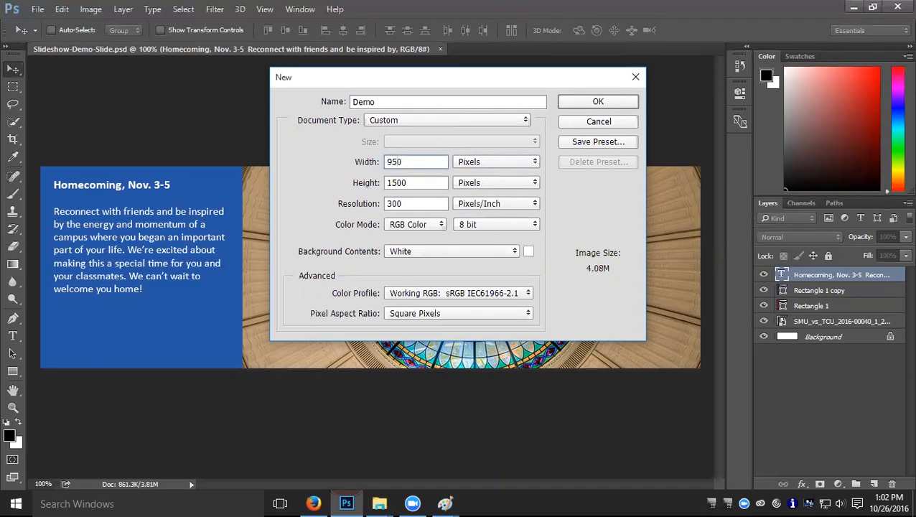
key(Tab)
double_click(403, 162)
text(980)
click(412, 183)
drag(412, 184, 358, 181)
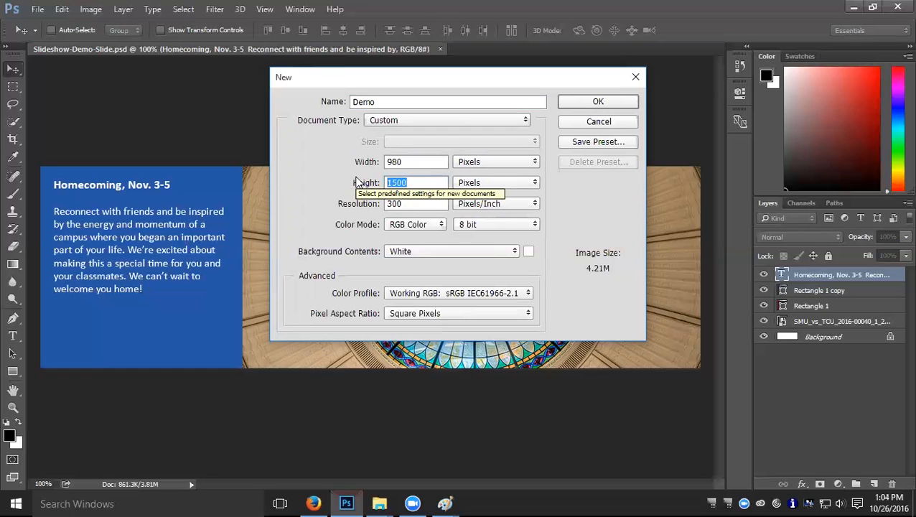
text(300)
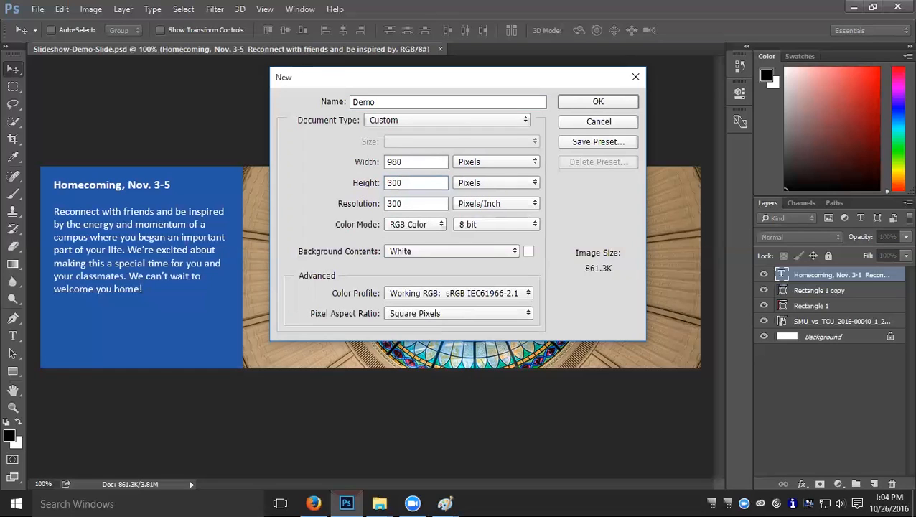
key(Tab)
Set the resolution to 72 pixels per inch and create the Demo document.
double_click(405, 204)
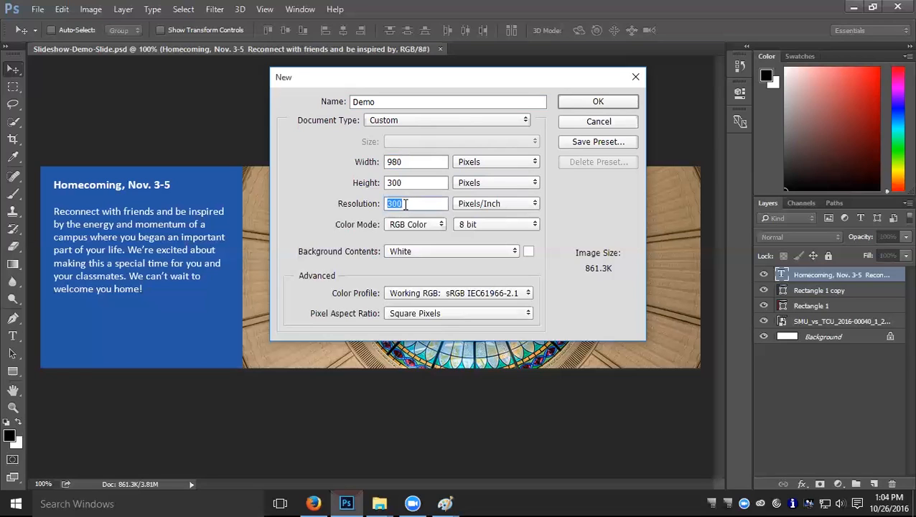
text(72)
click(618, 105)
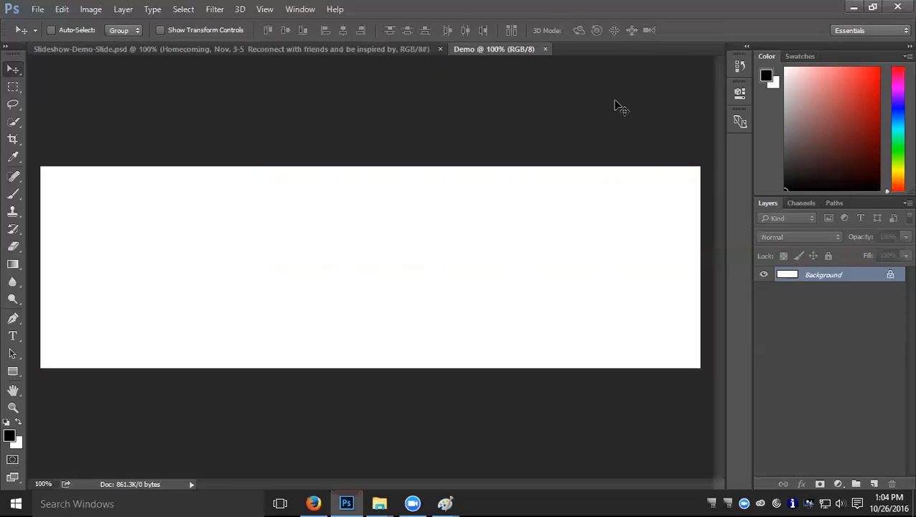
Show the rulers and place a vertical and a horizontal guide crossing at the canvas centre.
click(266, 10)
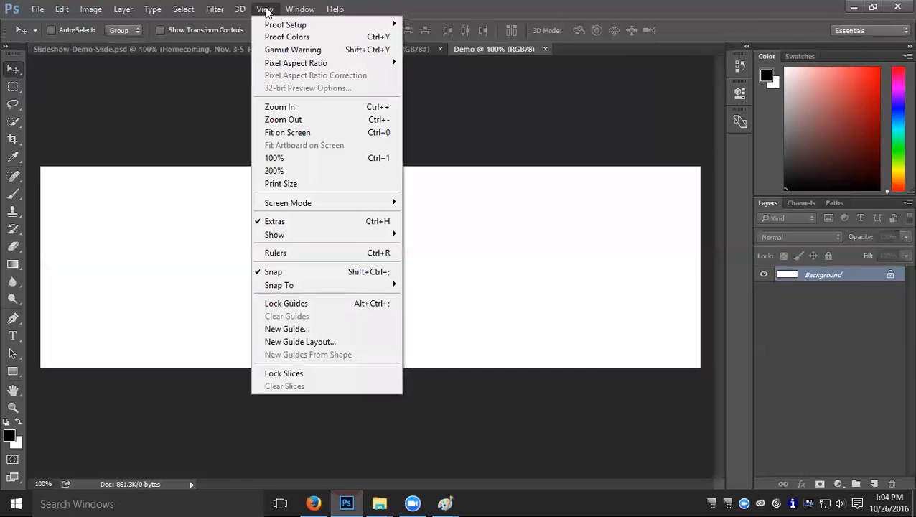
click(342, 256)
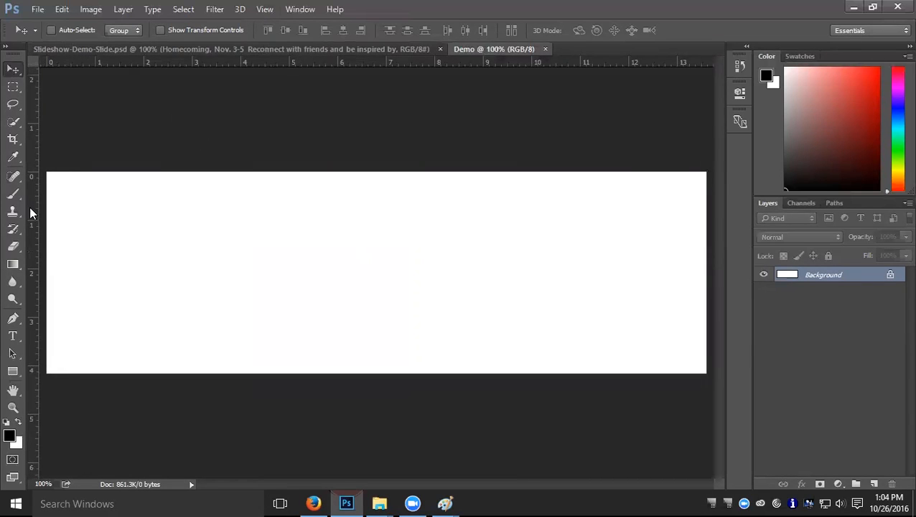
drag(29, 210, 381, 257)
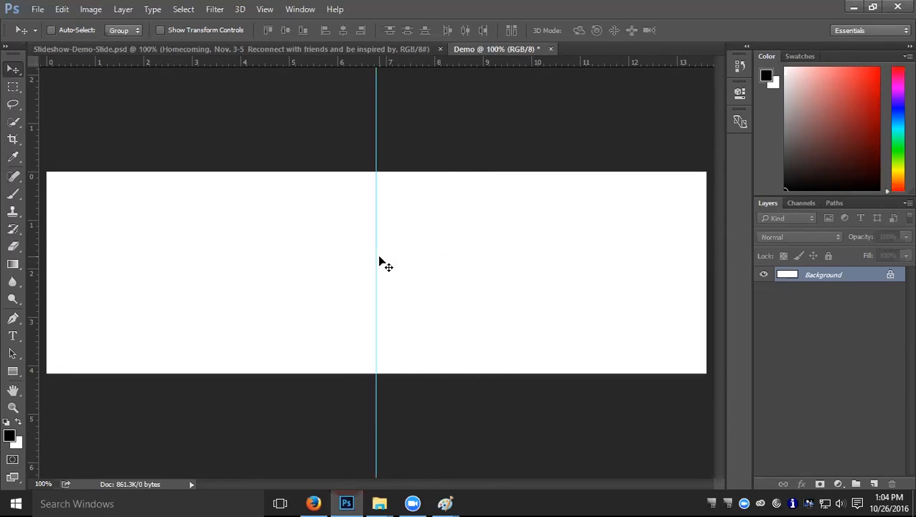
drag(399, 63, 410, 274)
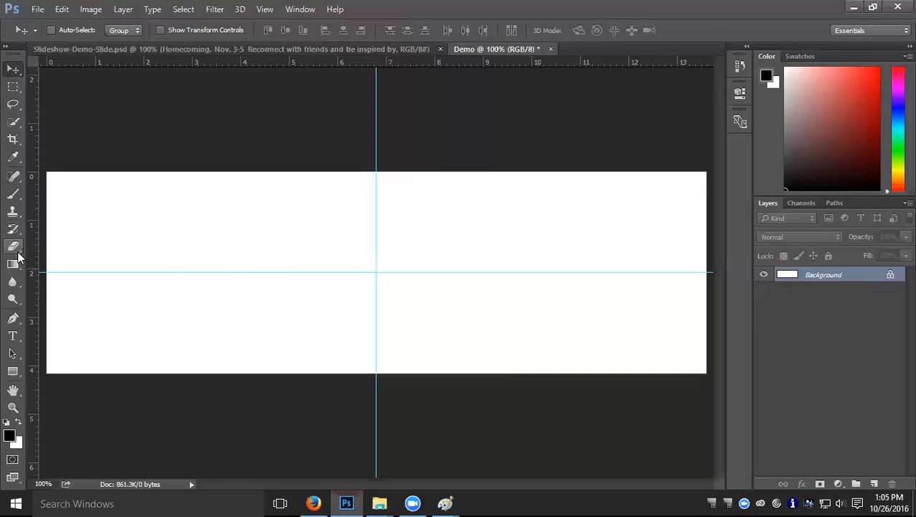
Set the Rectangle tool's fill colour to the red swatch.
click(14, 371)
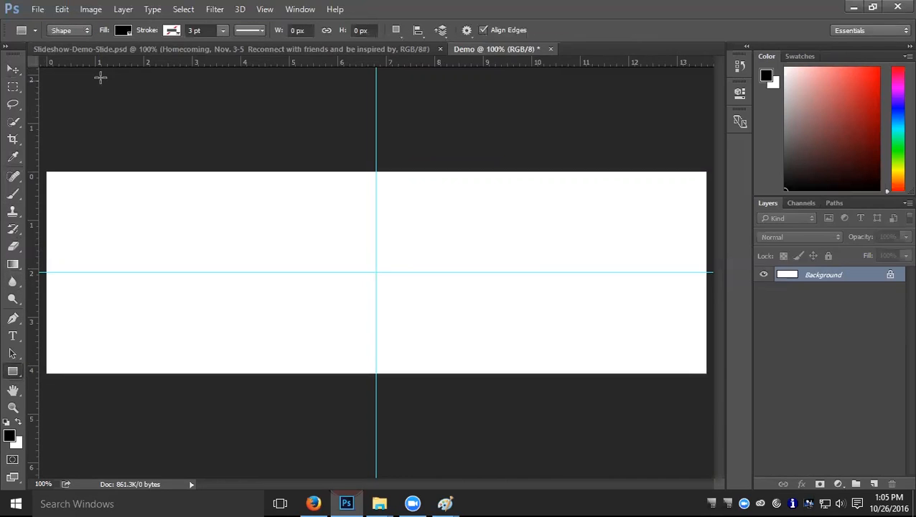
click(124, 31)
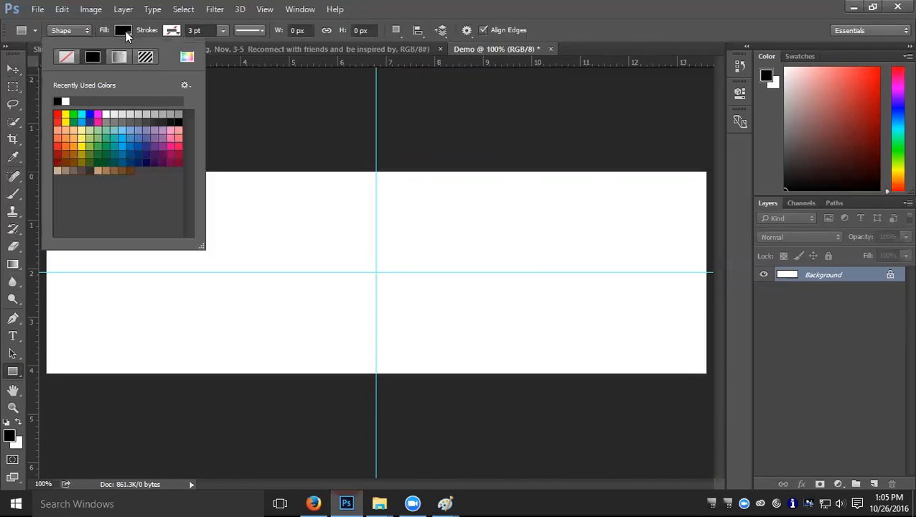
click(58, 115)
click(243, 153)
click(244, 153)
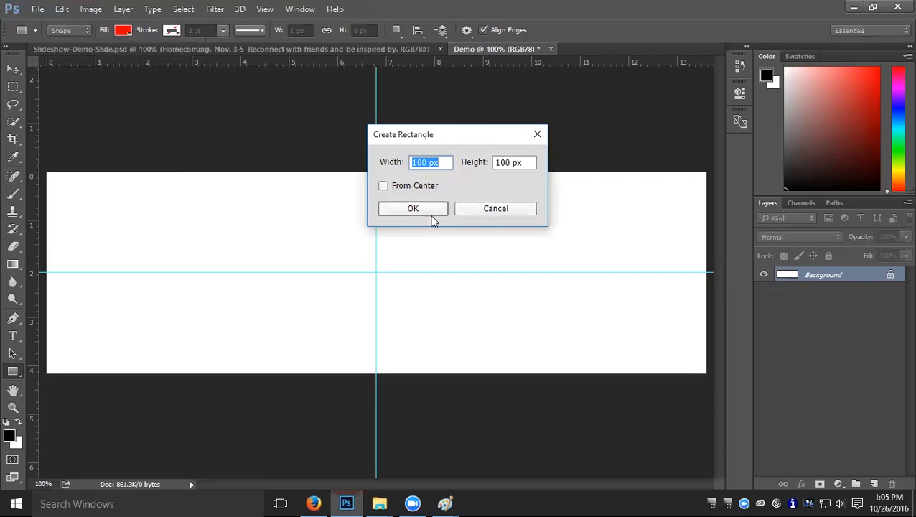
click(494, 208)
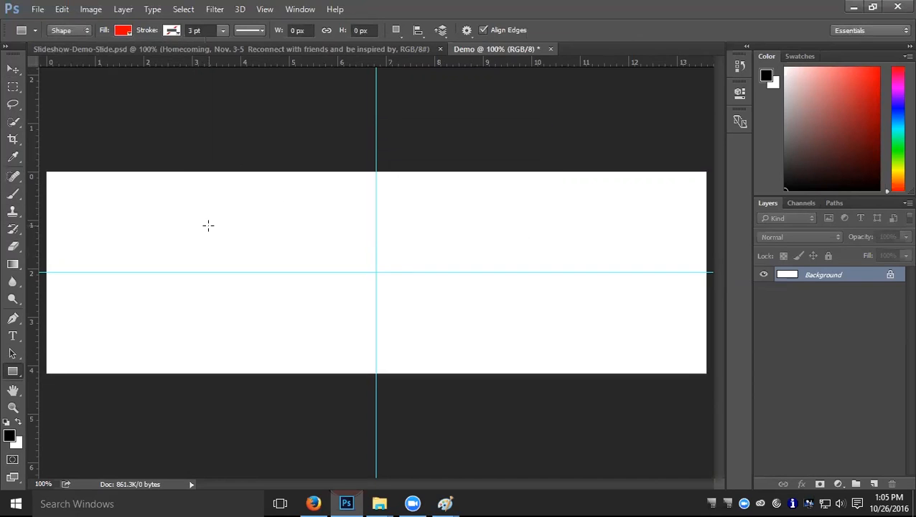
Create a red rectangle 300 px wide and 300 px high on the canvas.
click(201, 224)
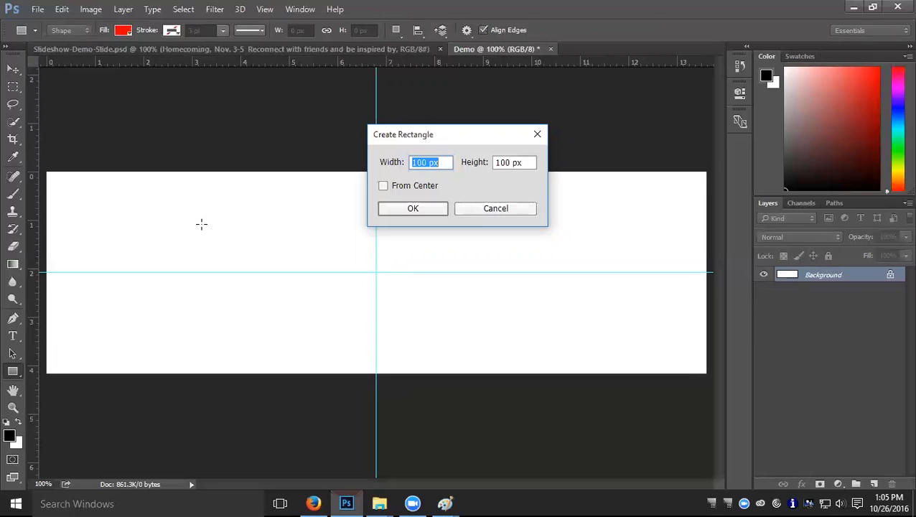
text(300)
key(Tab)
text(300)
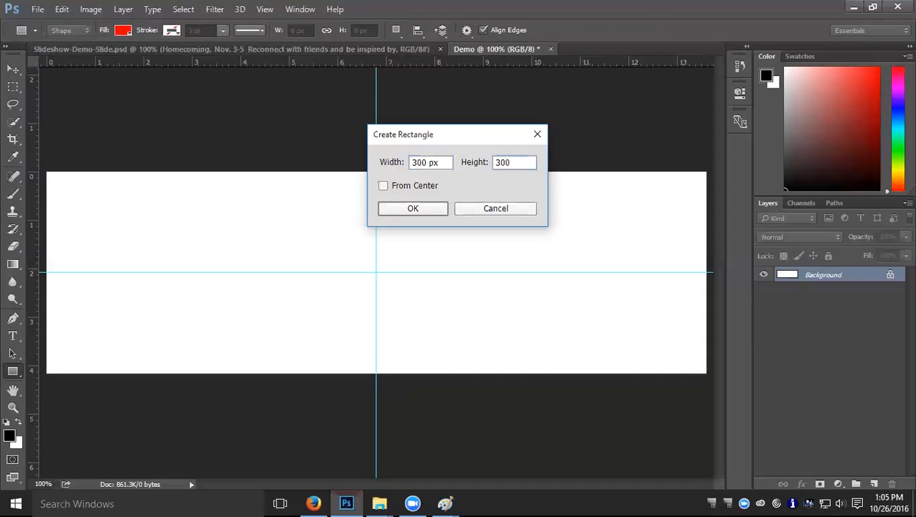
key(Return)
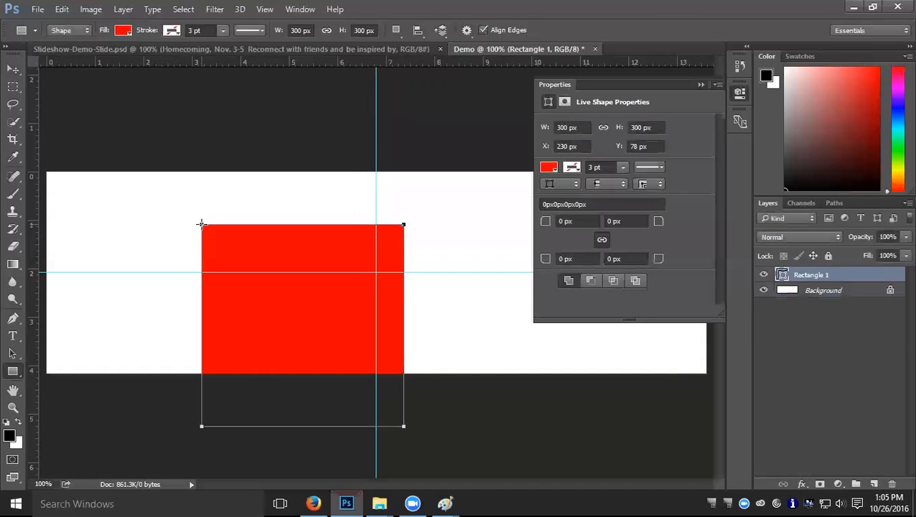
Move the red square so it fits flush into the canvas's upper-left corner.
click(14, 71)
drag(275, 240, 122, 190)
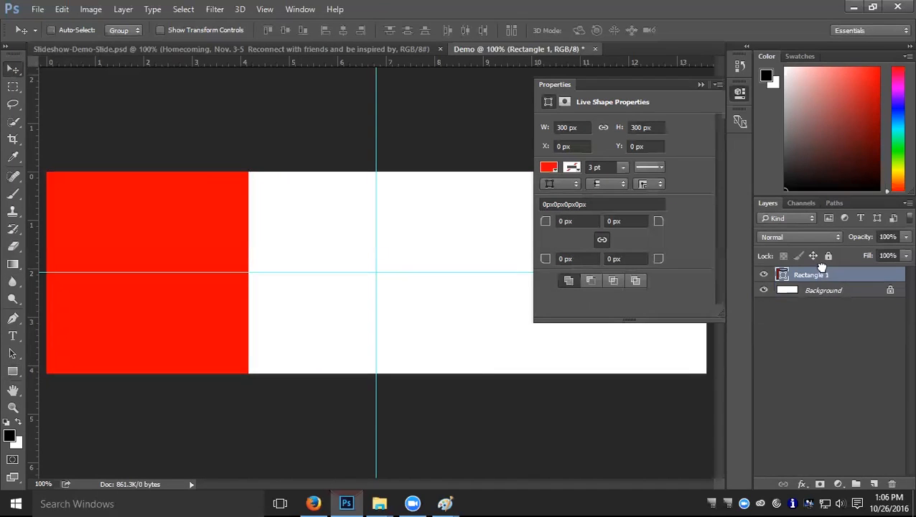
mouse_move(826, 275)
mouse_down()
mouse_move(874, 483)
mouse_move(842, 419)
mouse_move(838, 277)
mouse_up()
Hide the Rectangle 1 layer and draw a red square about 303 px wide over the canvas's left end.
click(763, 275)
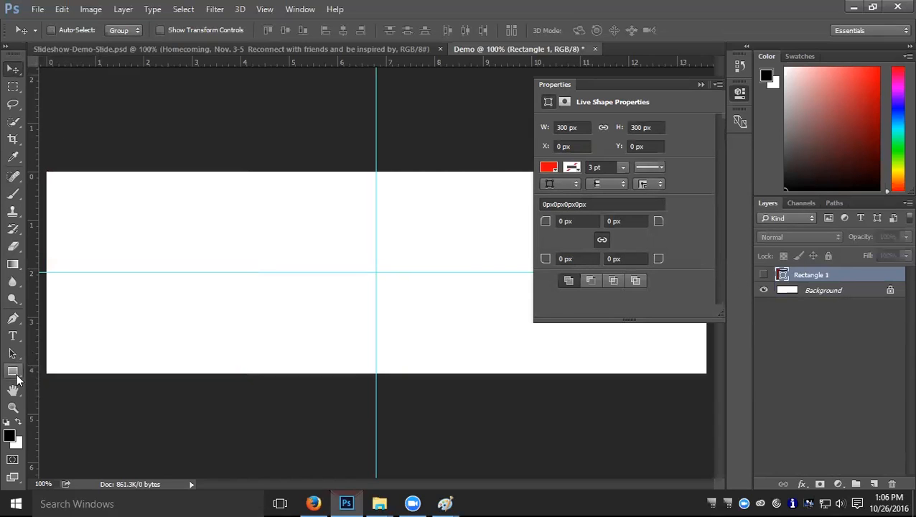
click(13, 372)
drag(45, 171, 280, 374)
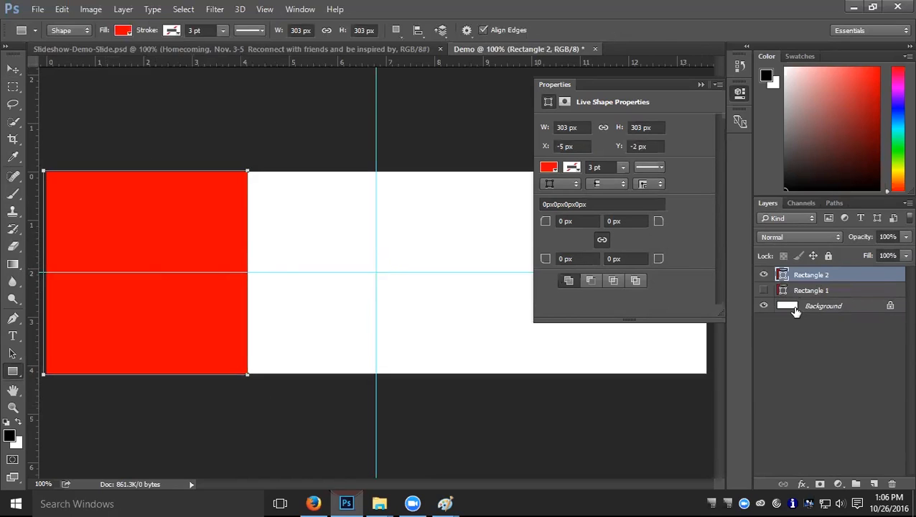
Hide the Rectangle 2 layer, then show the Rectangle 1 layer and make it active.
click(764, 275)
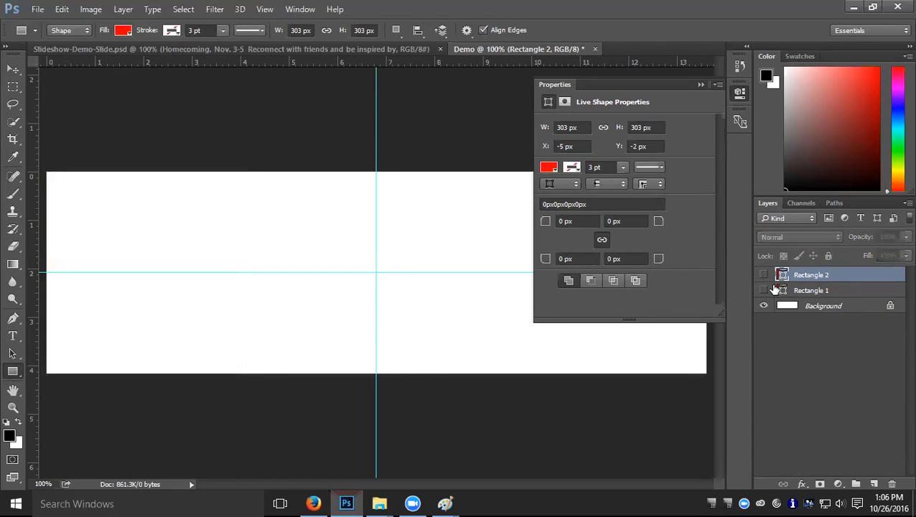
click(764, 290)
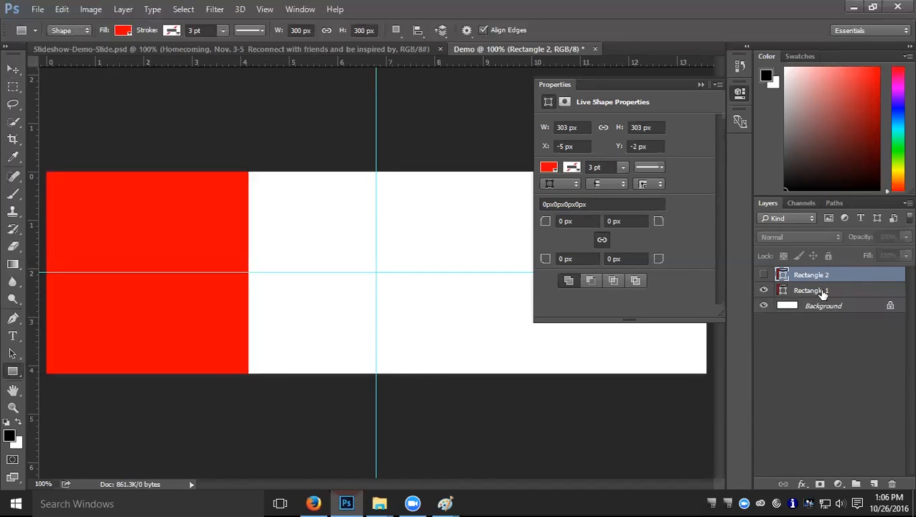
click(824, 294)
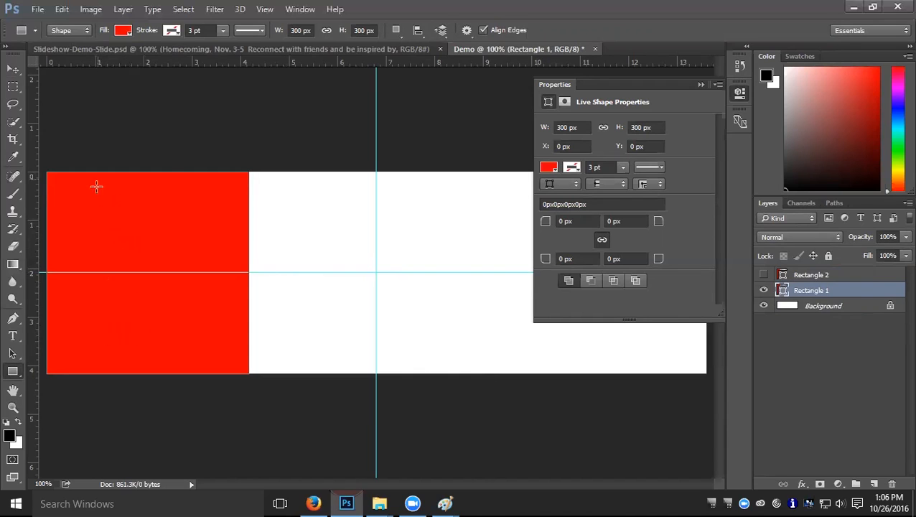
Copy all of the Homecoming text in Slideshow-Demo-Slide.psd and return to the Demo document.
click(115, 56)
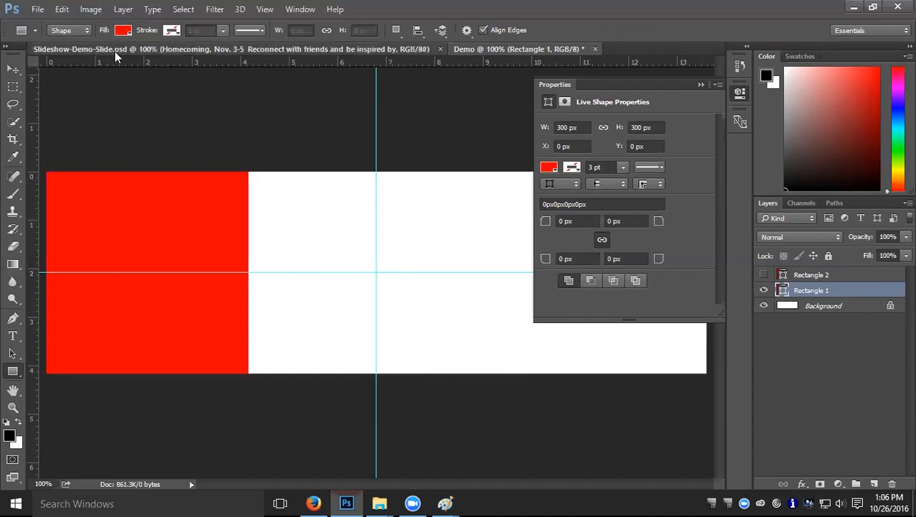
click(13, 335)
click(90, 194)
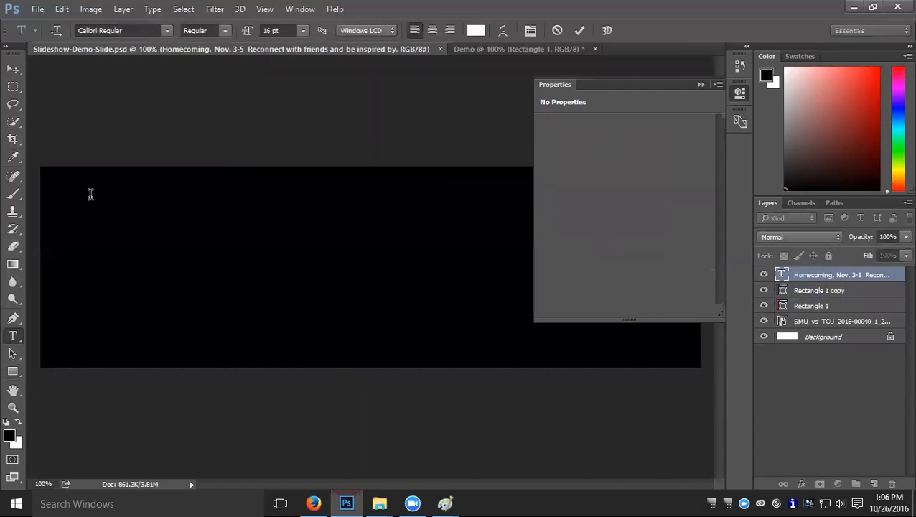
key(ctrl+a)
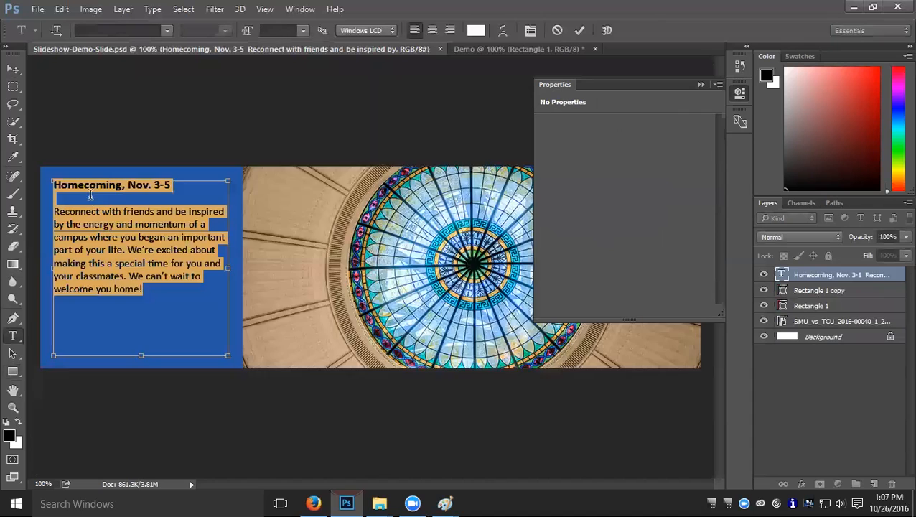
click(484, 50)
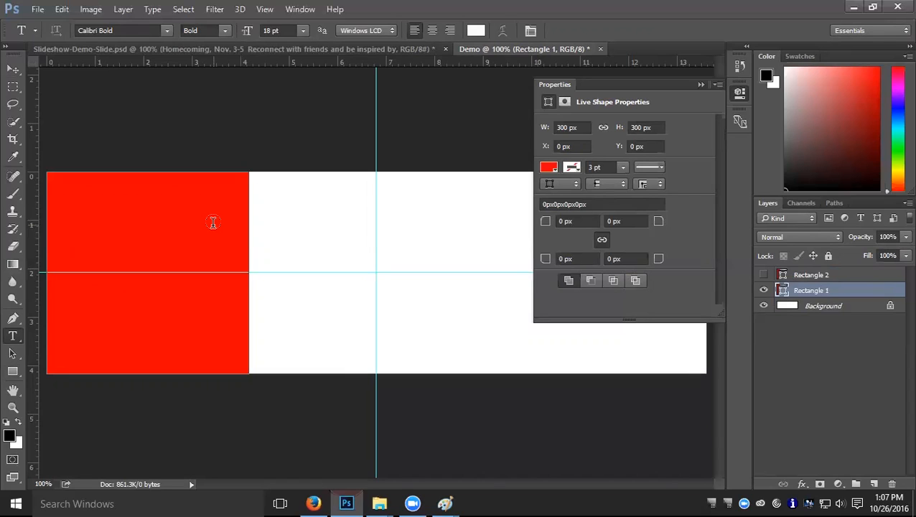
click(58, 181)
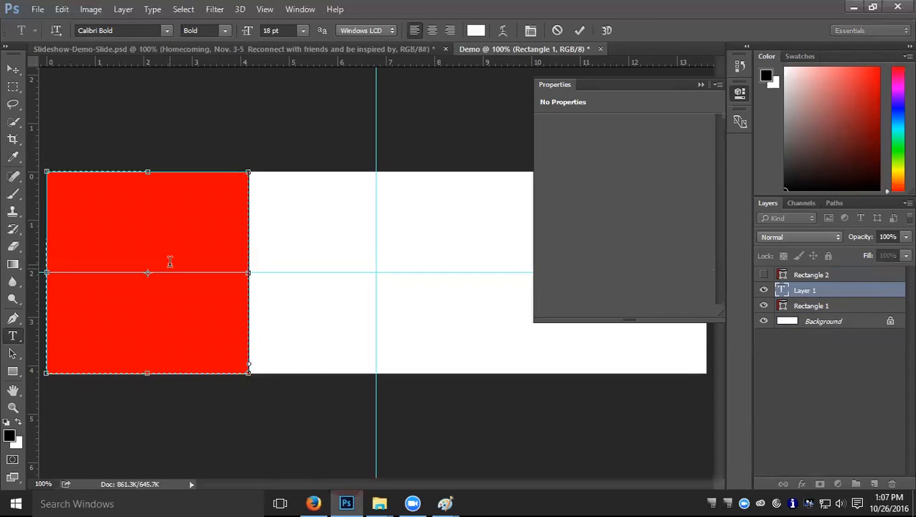
key(Escape)
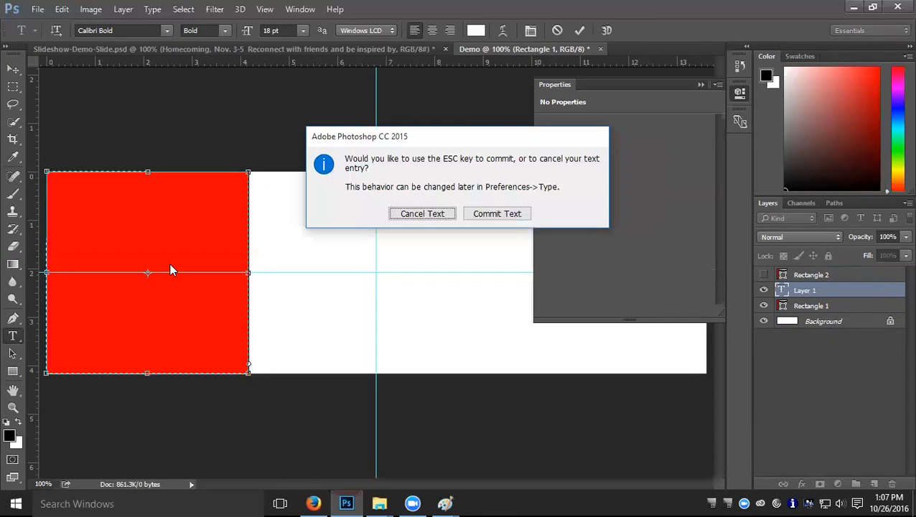
click(423, 216)
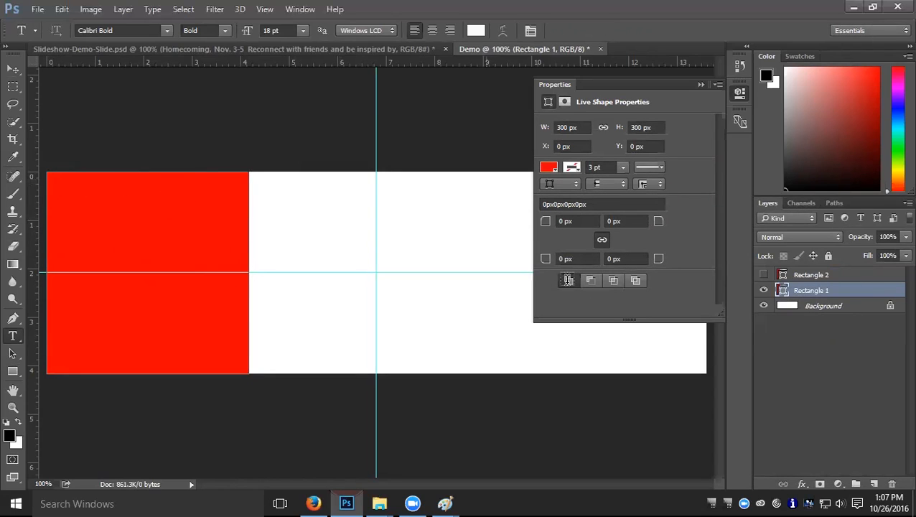
Lock the Rectangle 1 layer and paste the copied Homecoming text into a text box drawn inside the red square.
click(828, 257)
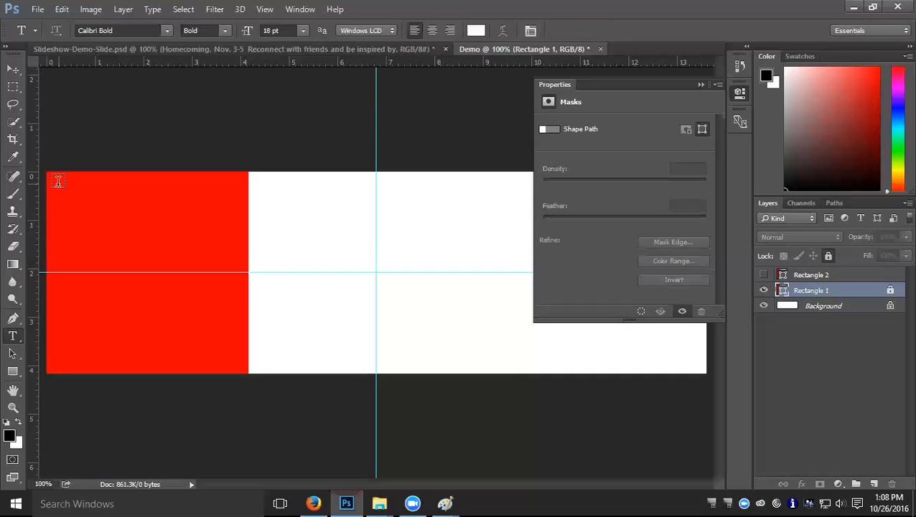
drag(58, 182, 238, 356)
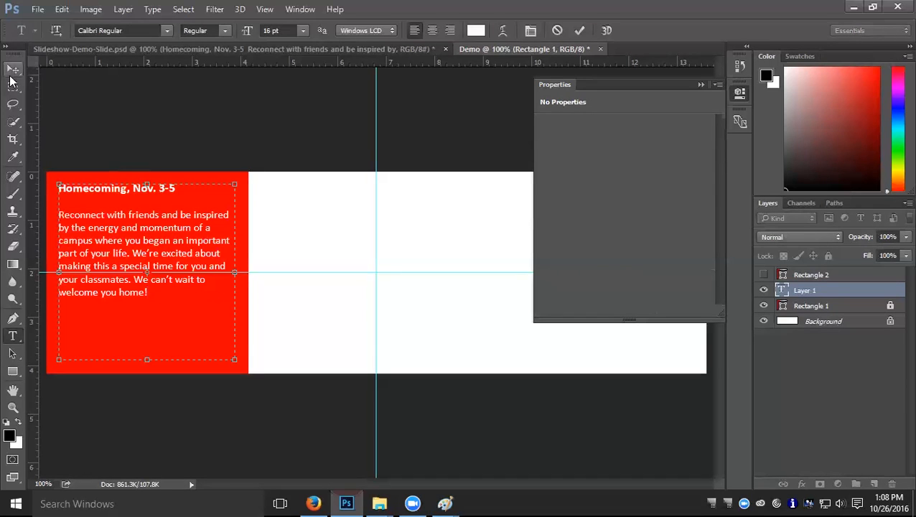
Commit the pasted Homecoming text and collapse the floating Properties panel covering part of the canvas.
click(13, 70)
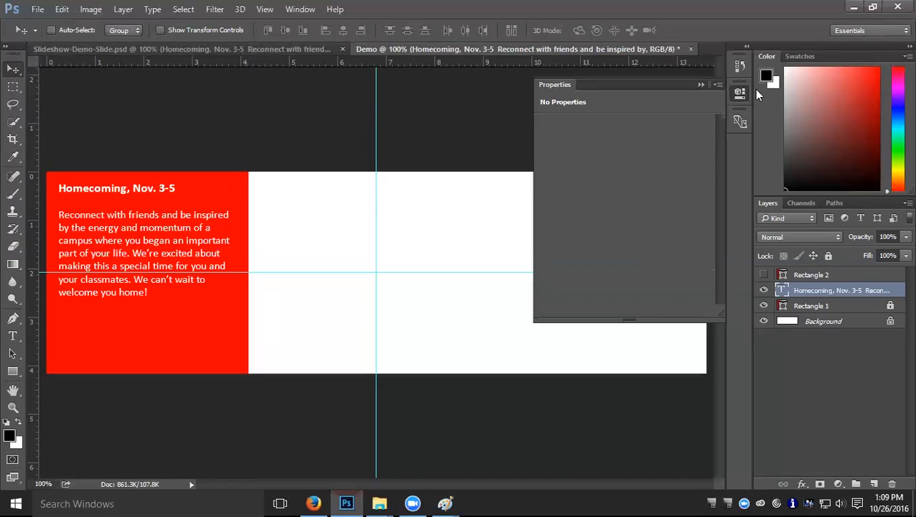
click(698, 86)
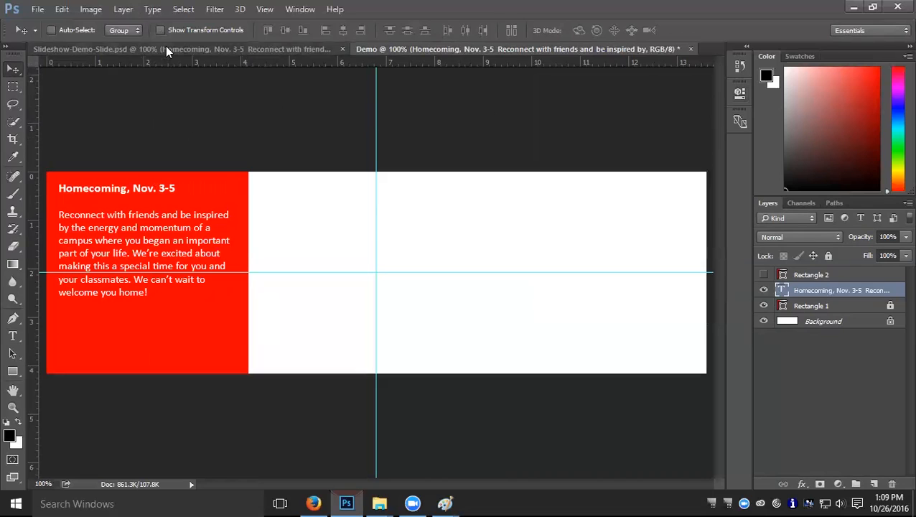
Check the finished slide in Slideshow-Demo-Slide.psd, return to Demo and place the photo SMU_vs_Texas_Tech_2013_Boulevard-1605_6_7-2048px from the Slideshow Demo folder.
key(ctrl+Tab)
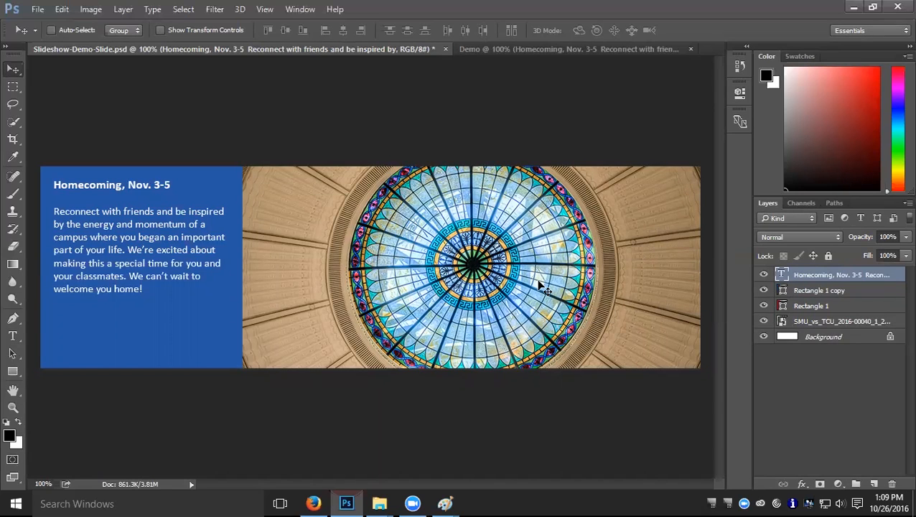
click(599, 52)
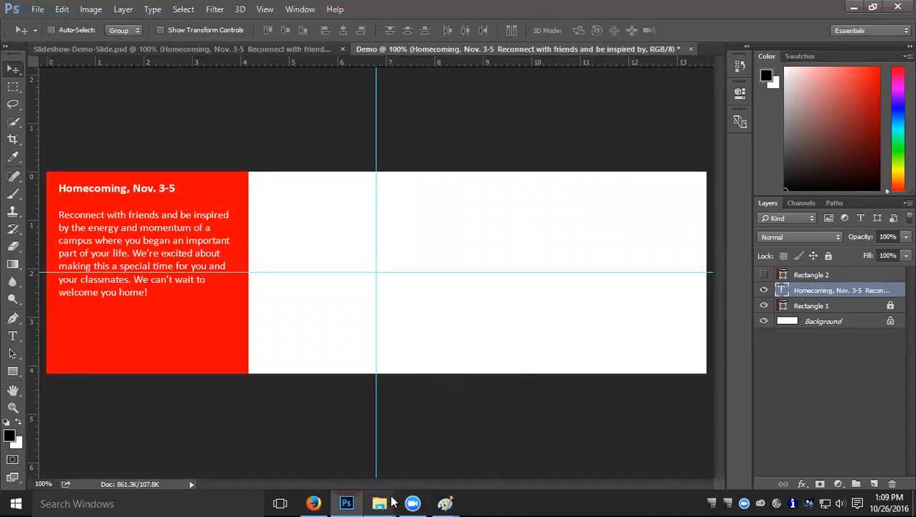
mouse_move(386, 502)
click(410, 405)
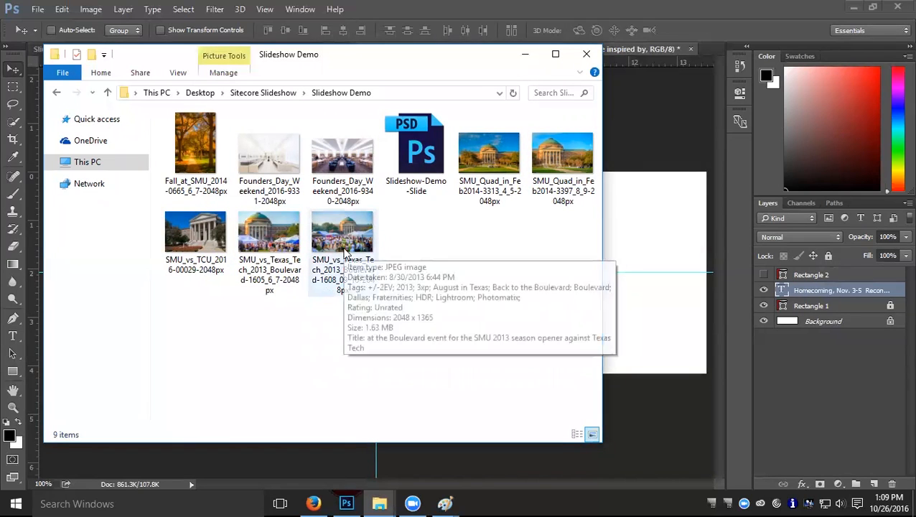
click(285, 253)
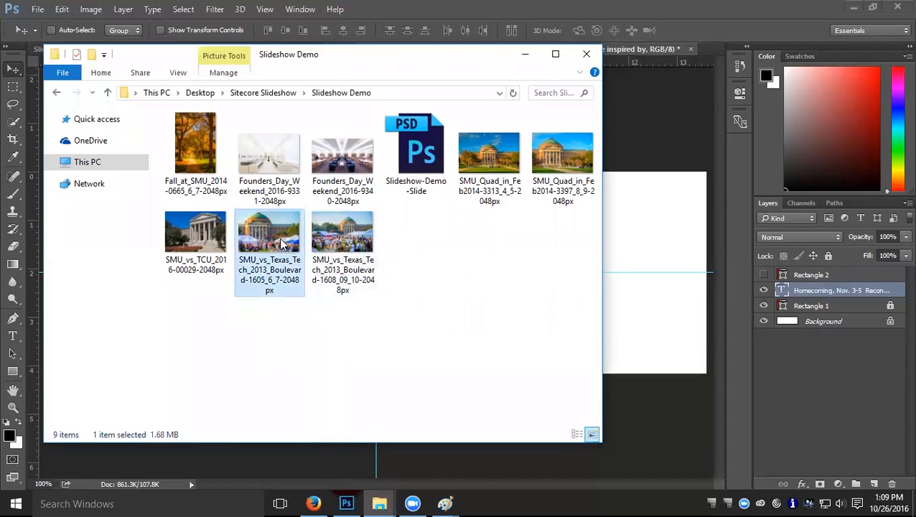
drag(283, 244, 641, 248)
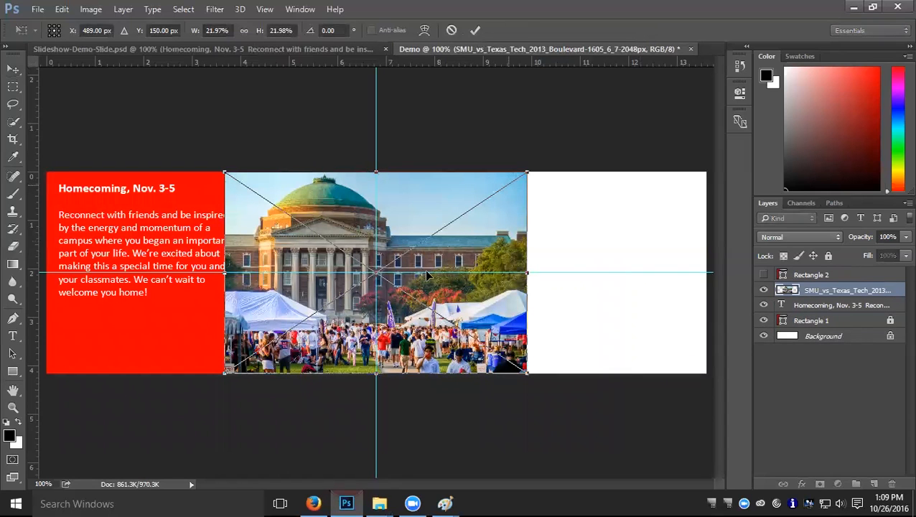
Move the placed photo against the canvas's right edge and scale it proportionally to about 34% so it slightly overlaps the red square.
drag(480, 252, 671, 250)
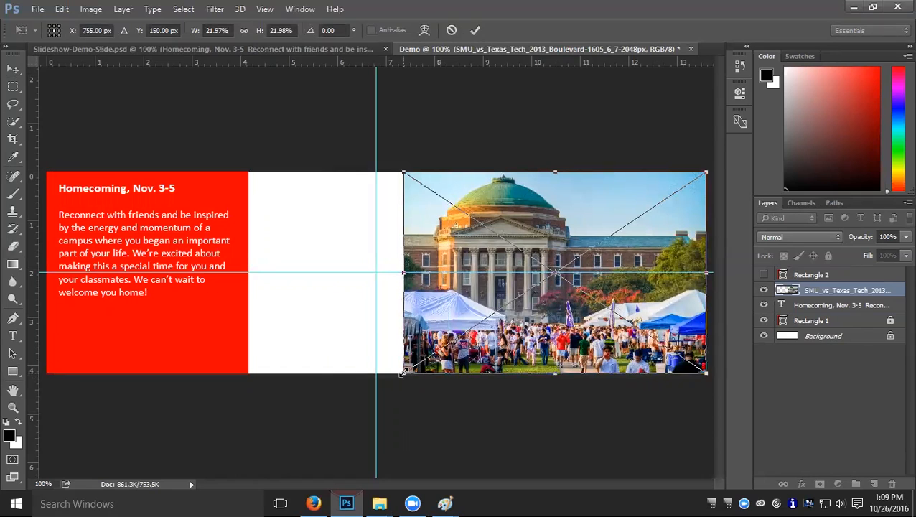
drag(402, 371, 240, 478)
drag(289, 415, 242, 489)
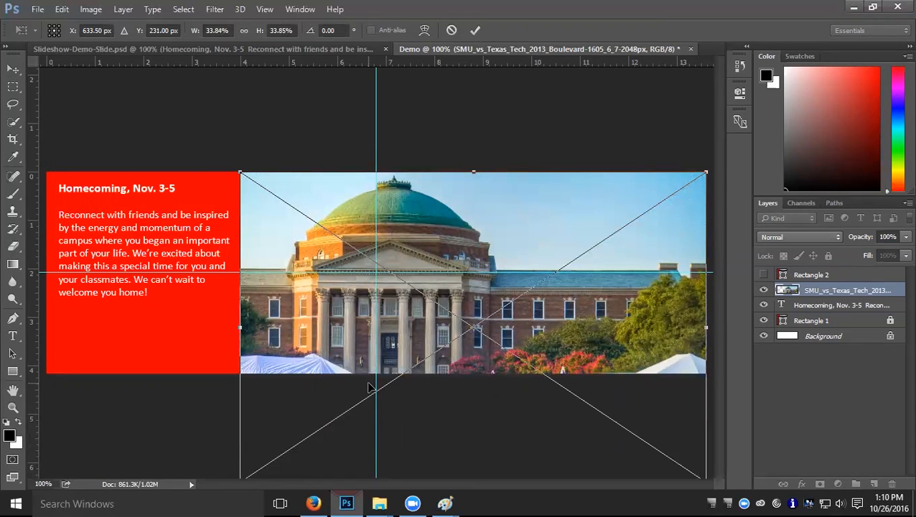
Nudge the photo up to a Y position of 71 px so the crowd fills the canvas's lower part, and commit the placement.
key(shift+Up)
key(shift+Up)
key(shift+Up)
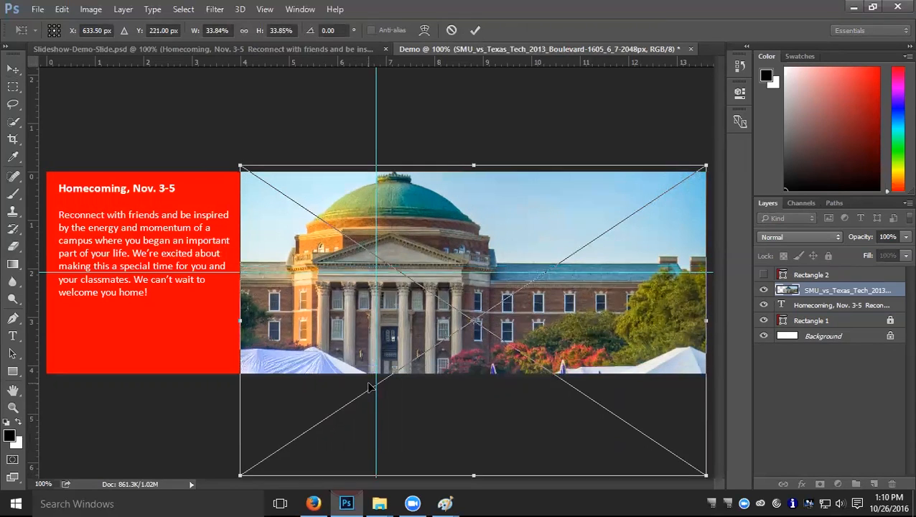
key(shift+Up)
key(shift+Up)
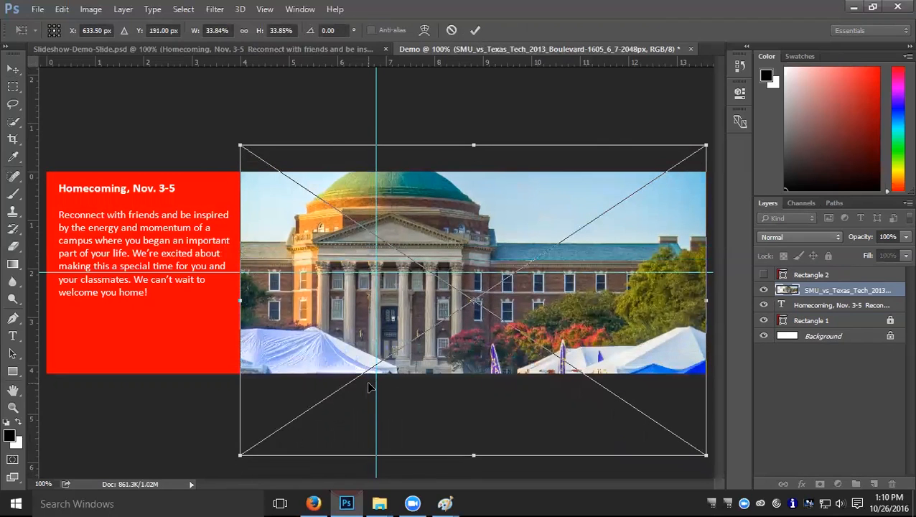
key(shift+Up)
key(shift+Up)
key(shift+Up)
key(shift+Up)
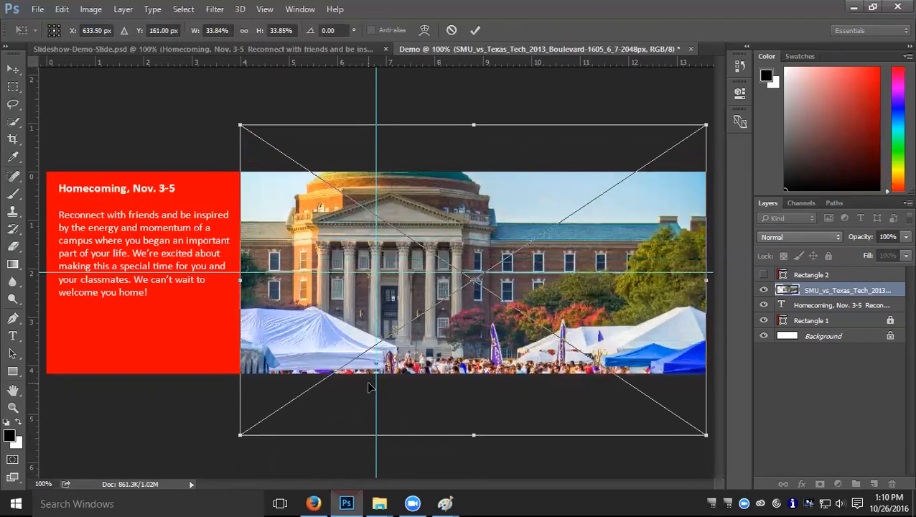
key(shift+Up)
key(shift+Up)
key(shift+Up)
key(shift+Up)
key(shift+Up)
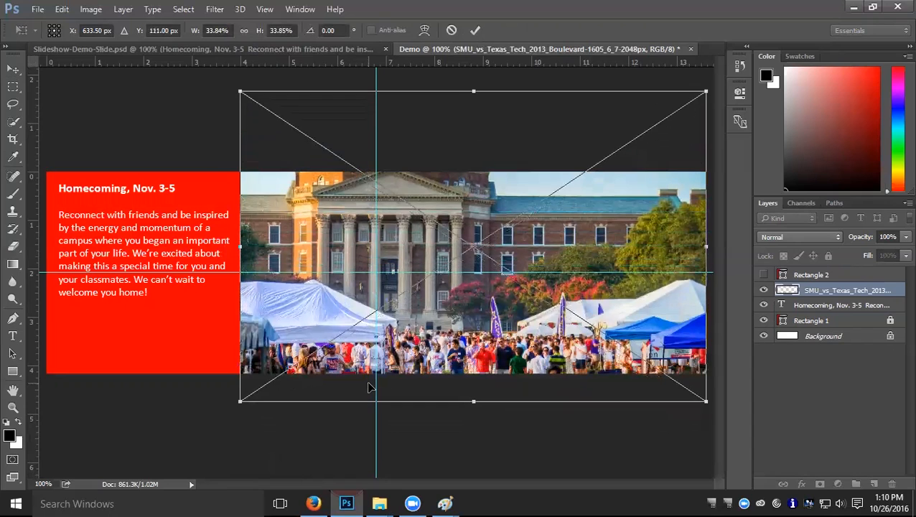
key(shift+Up)
key(shift+Up)
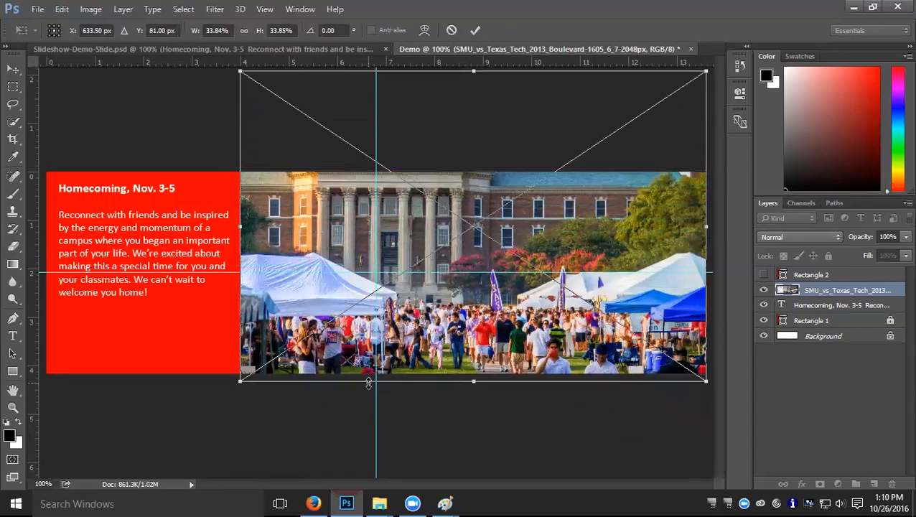
key(shift+Down)
key(shift+Up)
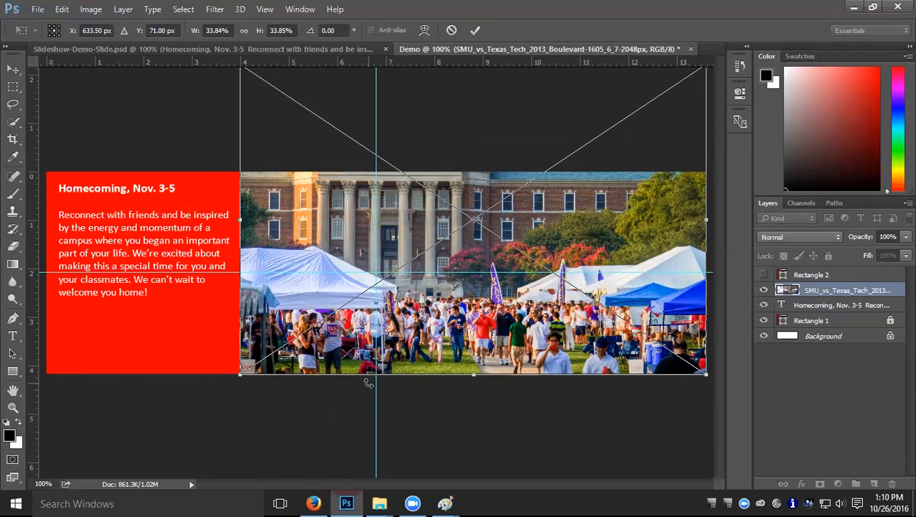
key(Return)
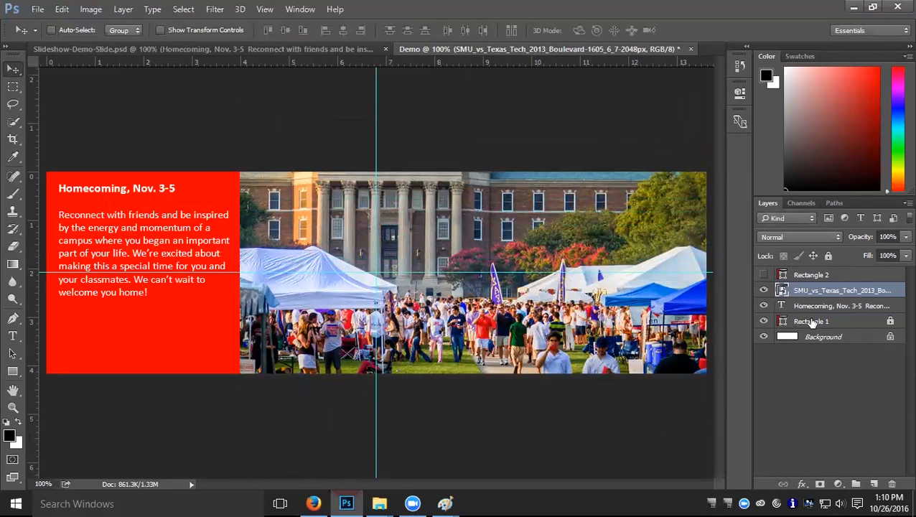
Reorder the layers so Rectangle 1 lies above the photo and the Homecoming text lies above Rectangle 1.
click(812, 324)
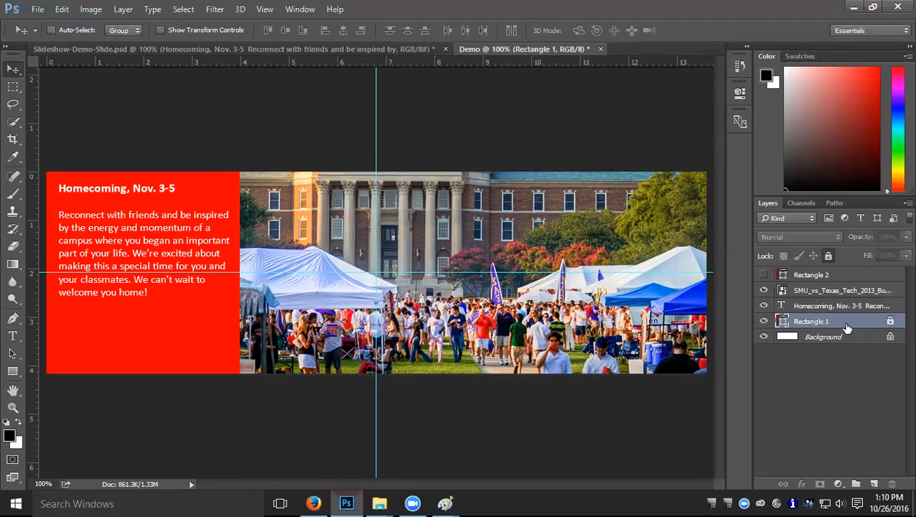
drag(848, 327, 847, 287)
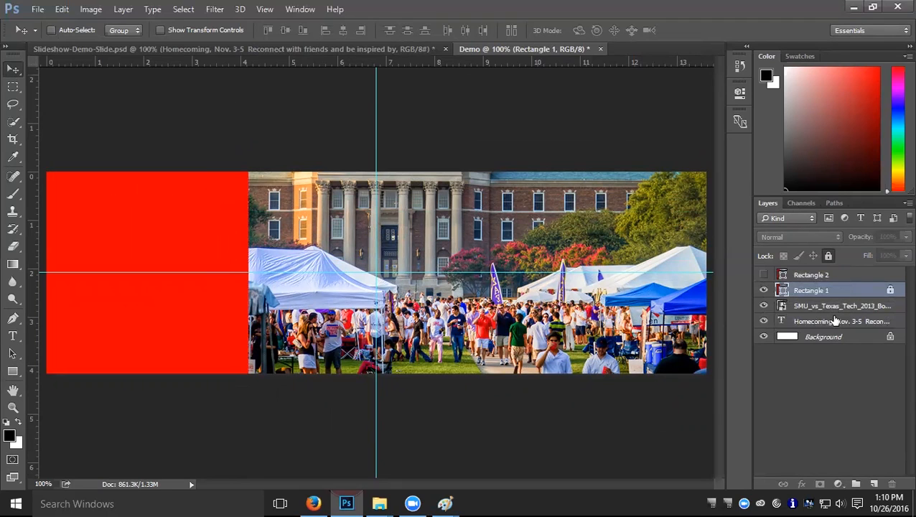
drag(832, 319, 835, 285)
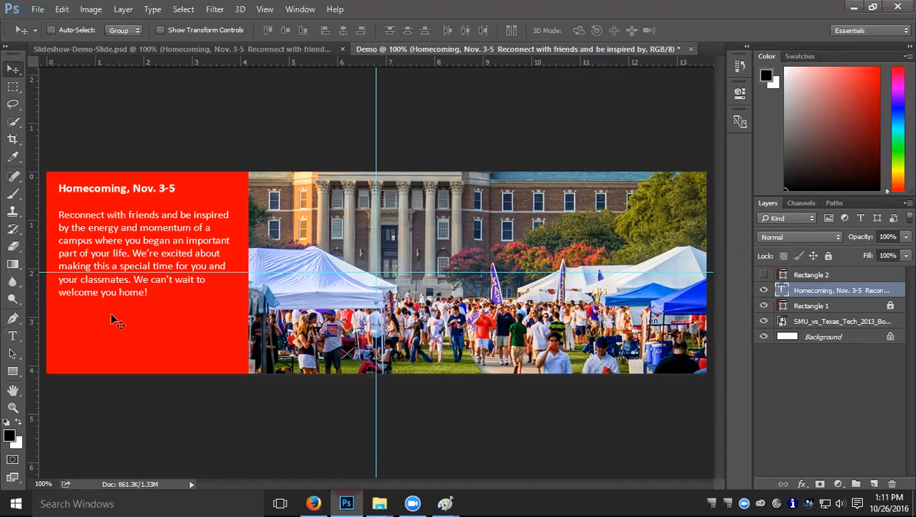
Try filling the active text layer with a blue sampled from the tent roof using the Eyedropper, and undo the fill.
click(13, 157)
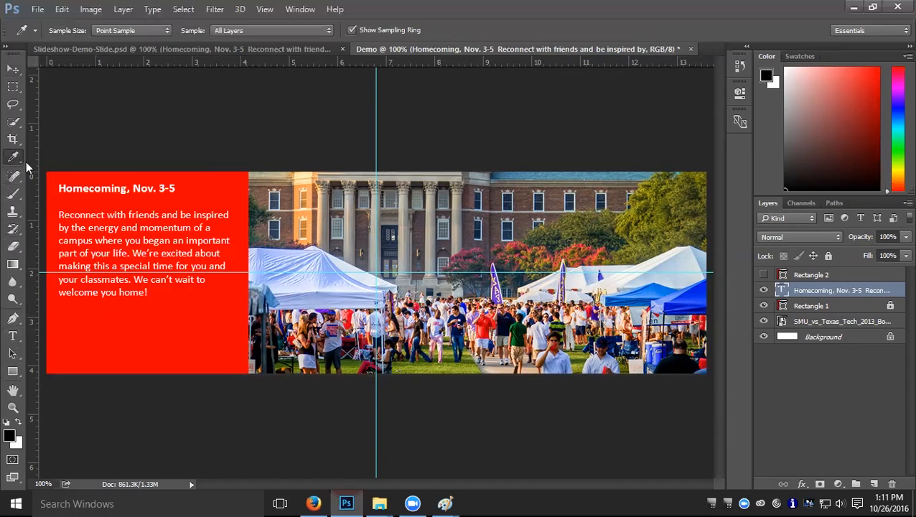
click(662, 286)
key(alt+BackSpace)
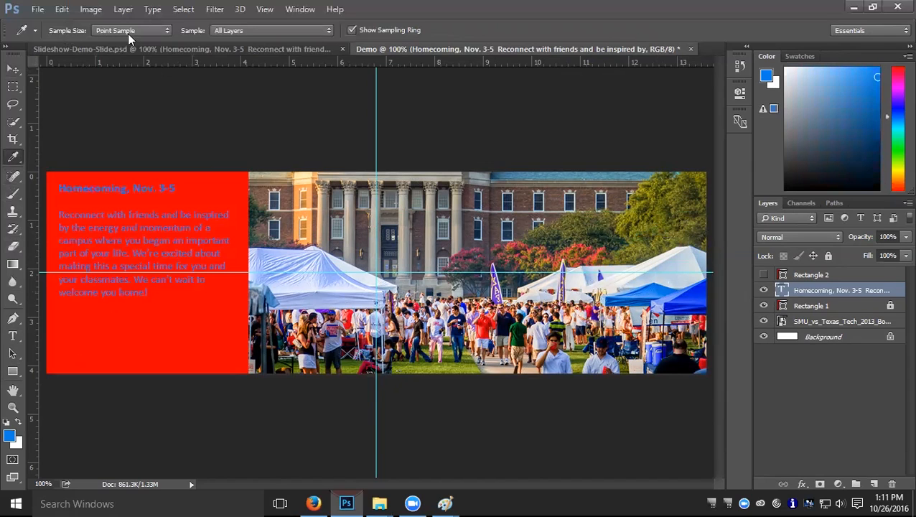
key(ctrl+z)
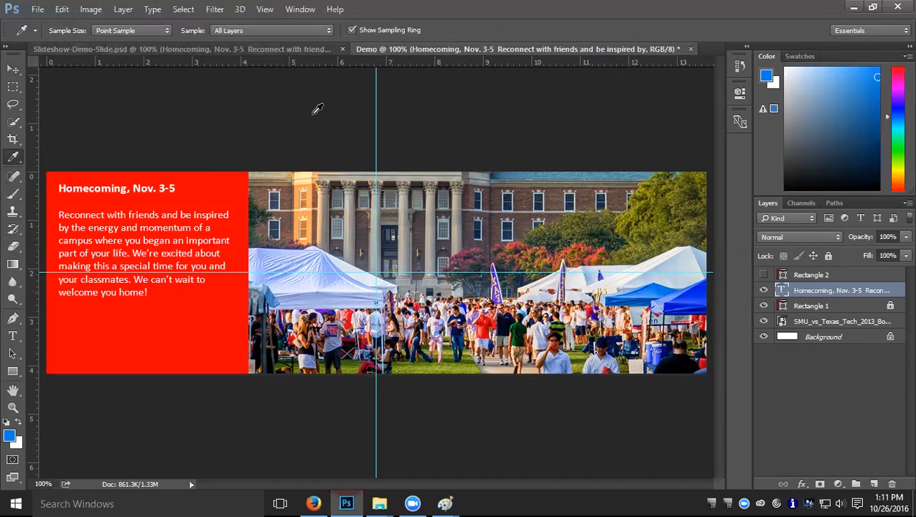
Sample the blue tent roof with a 5 by 5 Average Eyedropper, then unlock the Rectangle 1 layer and fill its square with that blue.
click(829, 308)
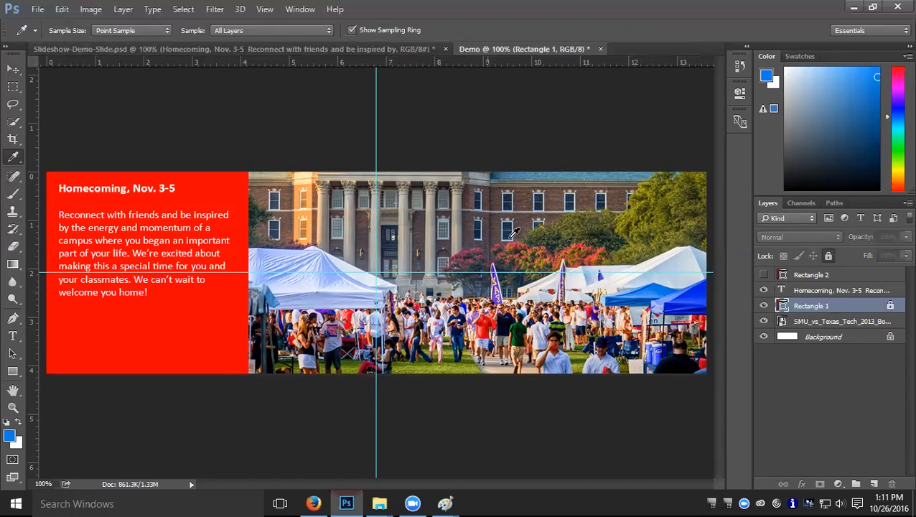
click(126, 29)
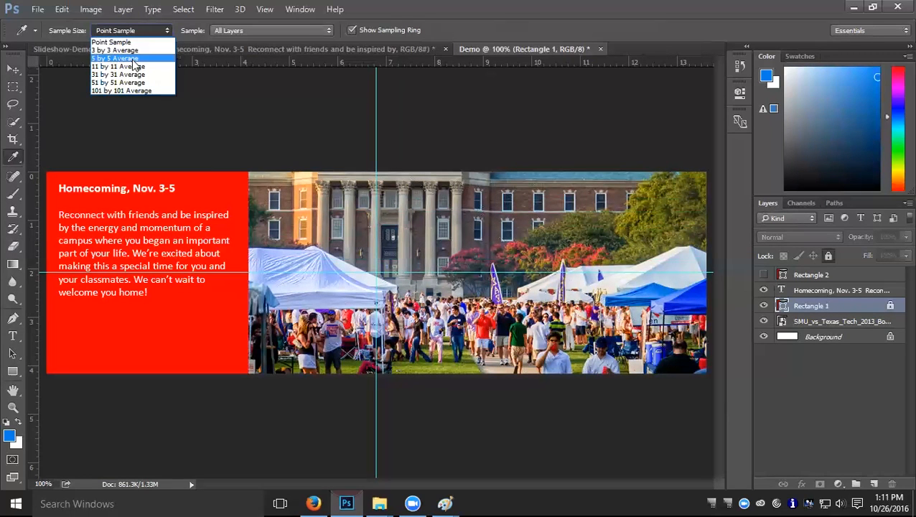
click(128, 58)
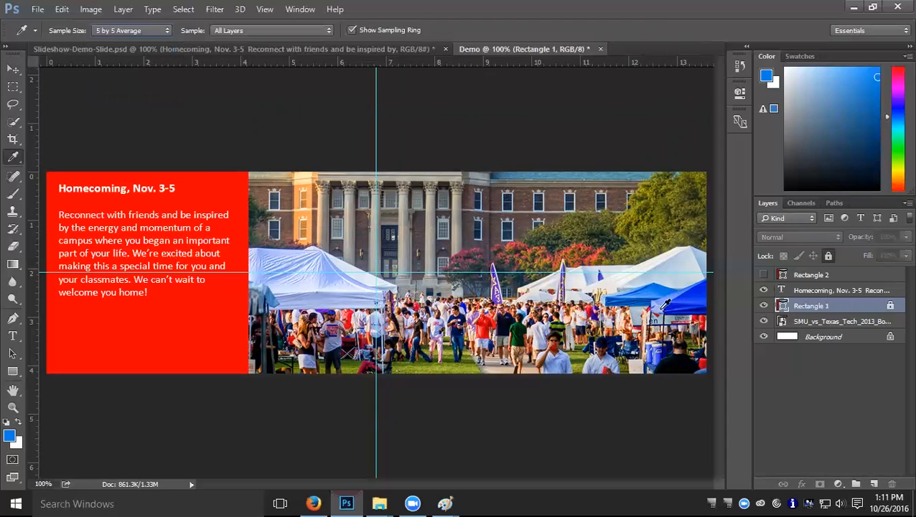
click(654, 290)
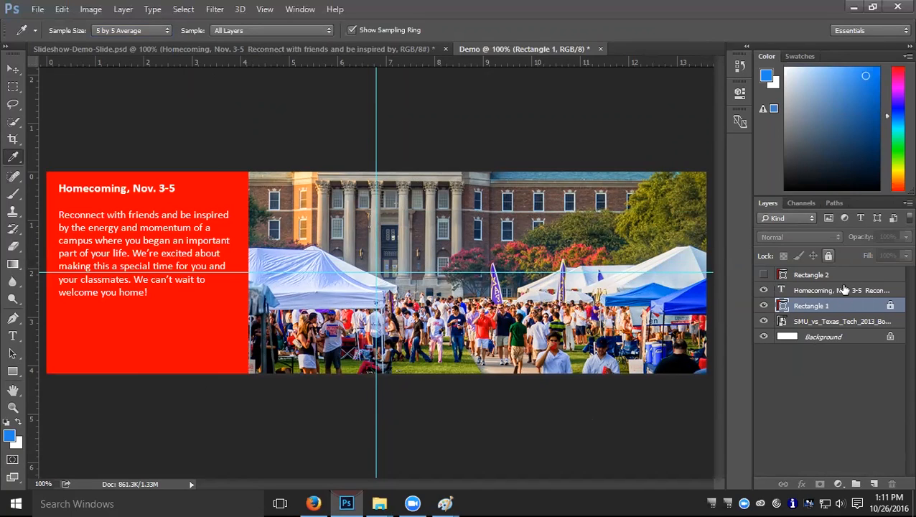
click(828, 256)
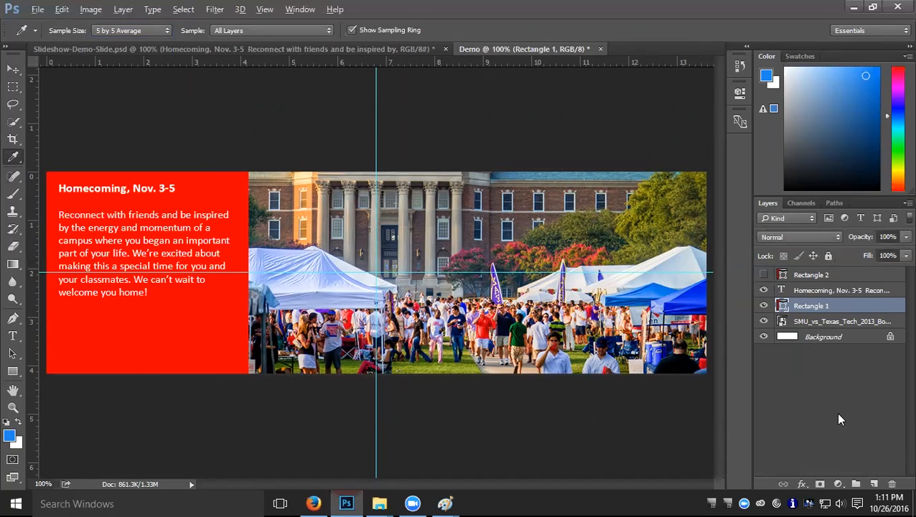
key(alt+BackSpace)
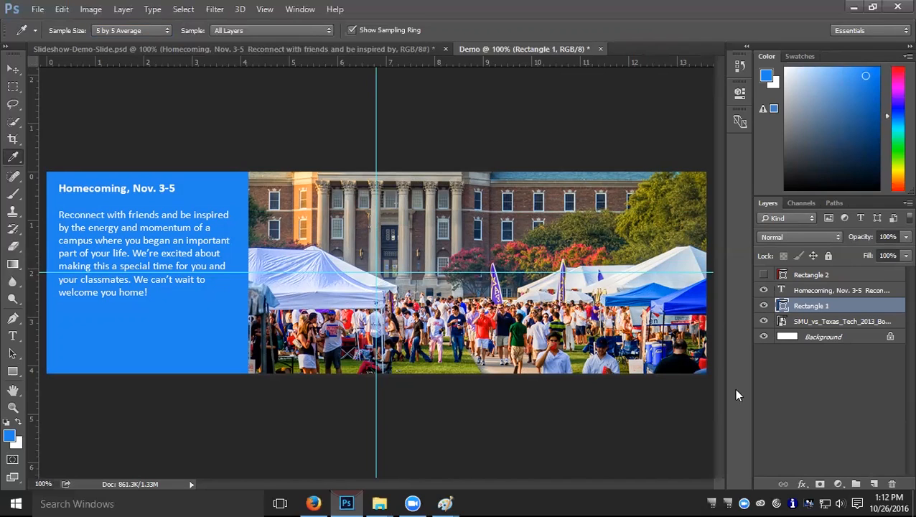
Save the document as Demo in Photoshop format in the Documents folder, with Maximize Compatibility on.
click(37, 9)
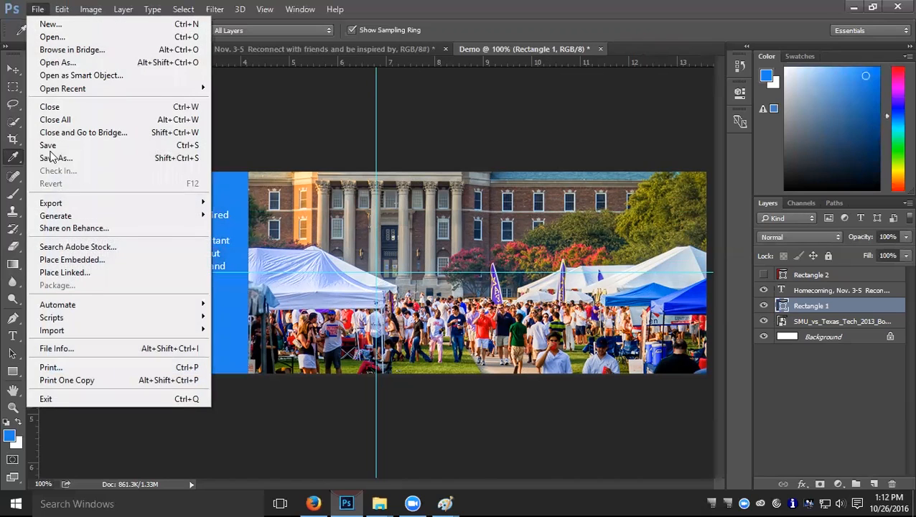
click(56, 159)
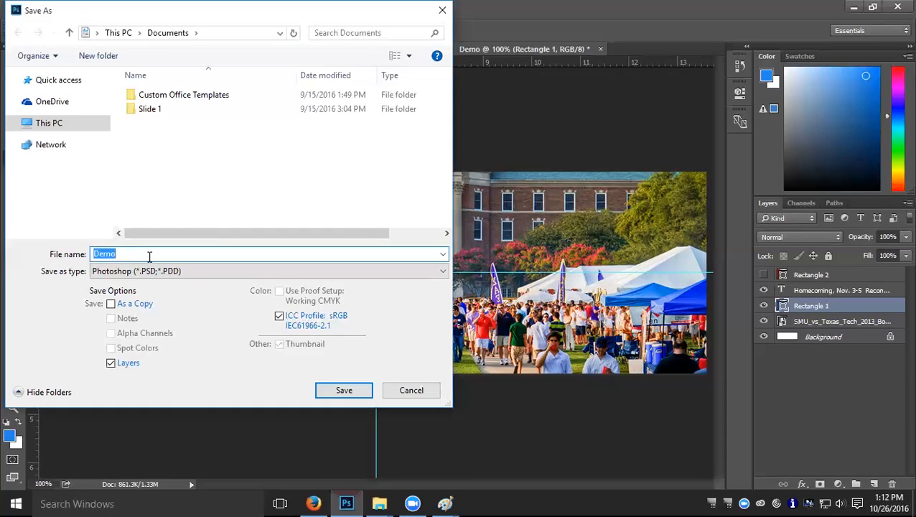
click(359, 396)
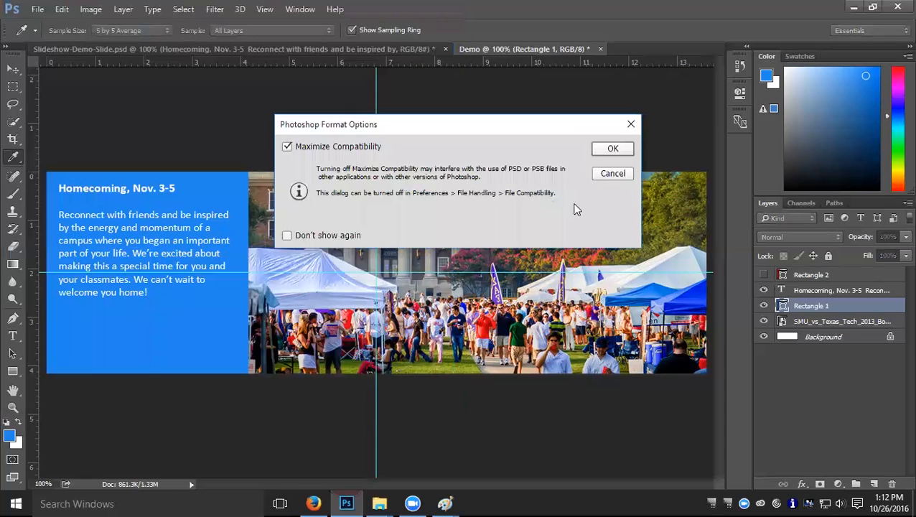
click(612, 148)
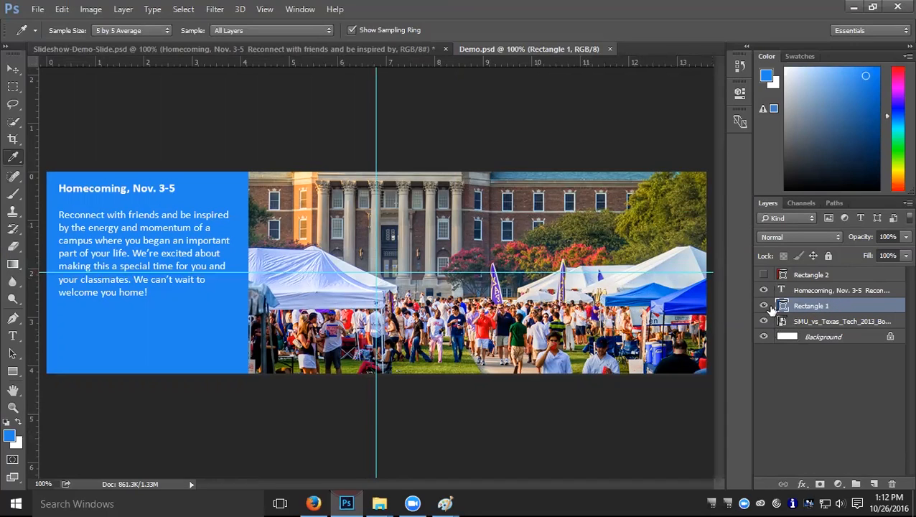
Duplicate the Rectangle 1 layer and the Homecoming text layer.
drag(844, 308, 874, 484)
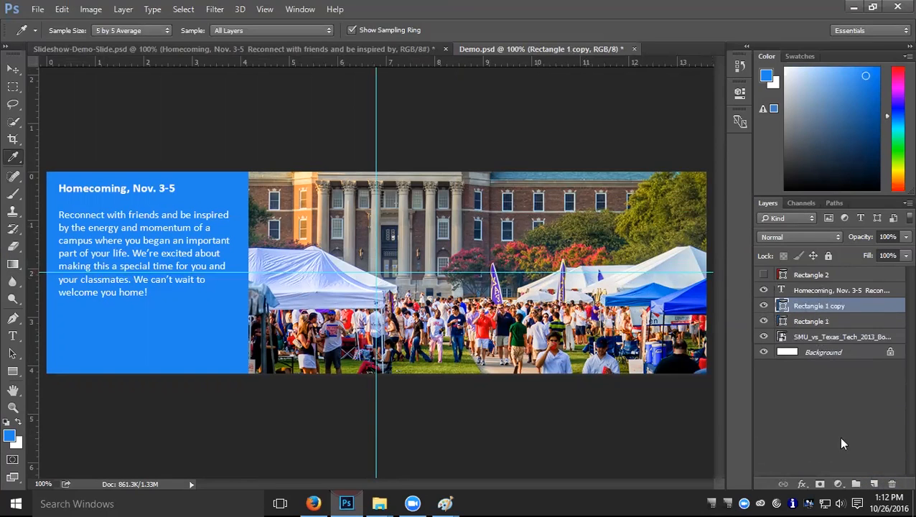
mouse_move(836, 304)
mouse_down()
mouse_move(836, 483)
mouse_move(832, 307)
mouse_up()
click(803, 293)
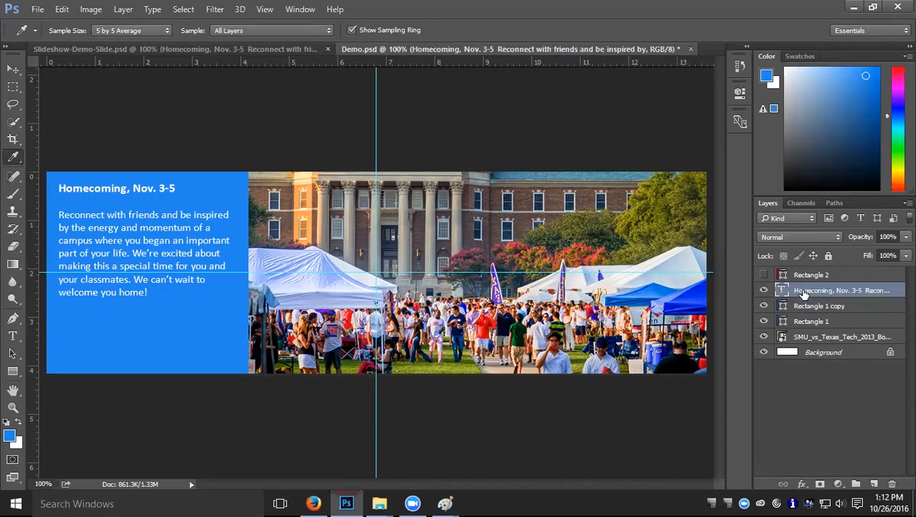
drag(805, 294, 873, 483)
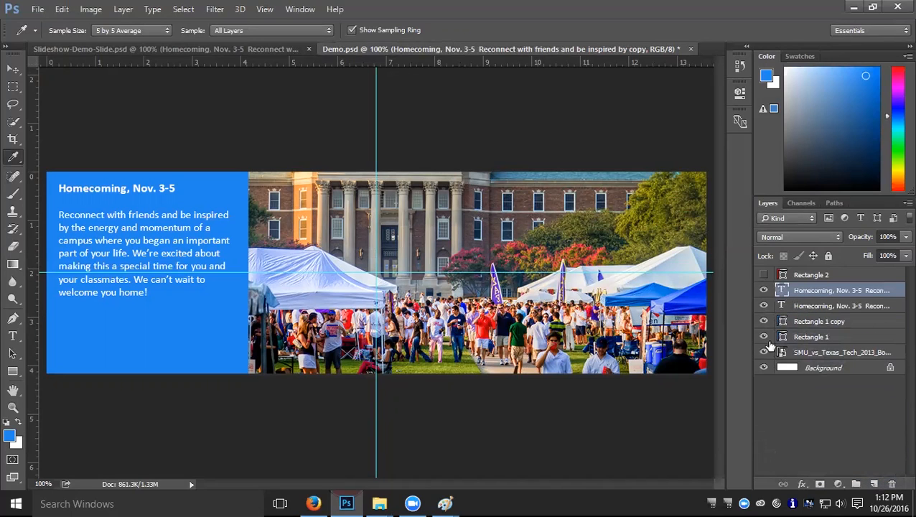
Hide the original Homecoming text and Rectangle 1 layers, and replace the duplicated text layer's copy with "Slide 2".
click(764, 307)
click(763, 337)
double_click(783, 293)
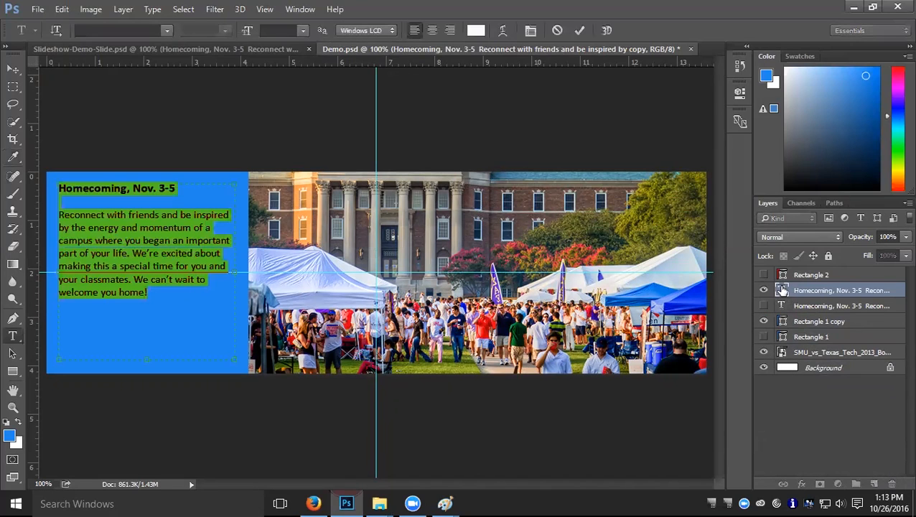
text(S)
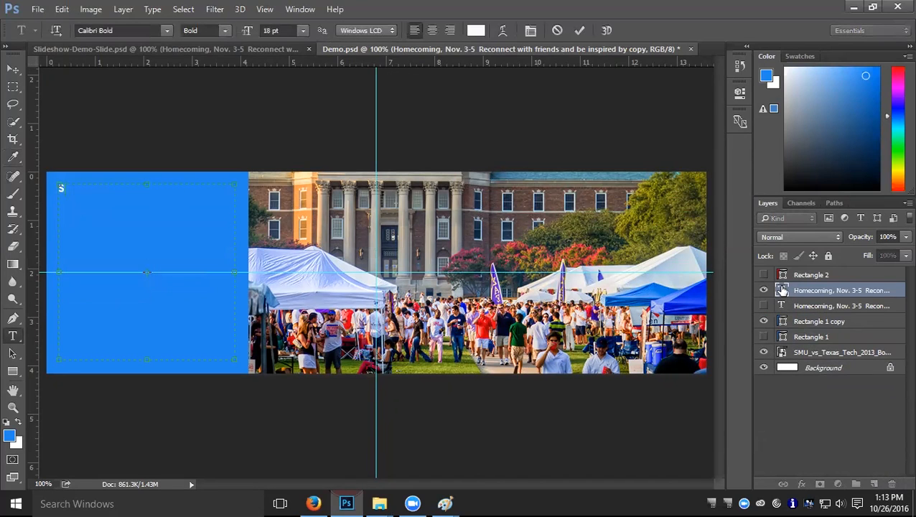
text(lide 2)
key(ctrl+Return)
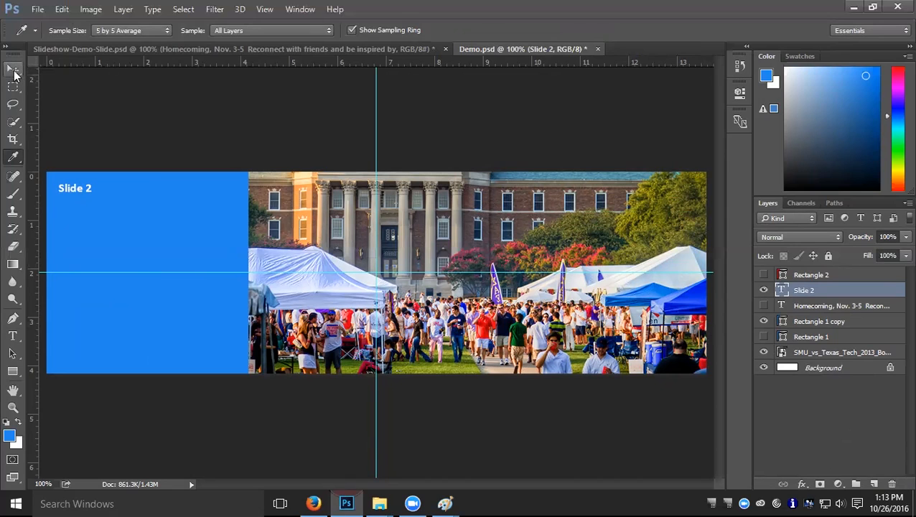
Duplicate the SMU_vs_Texas_Tech_2013 photo layer and hide the original.
click(15, 72)
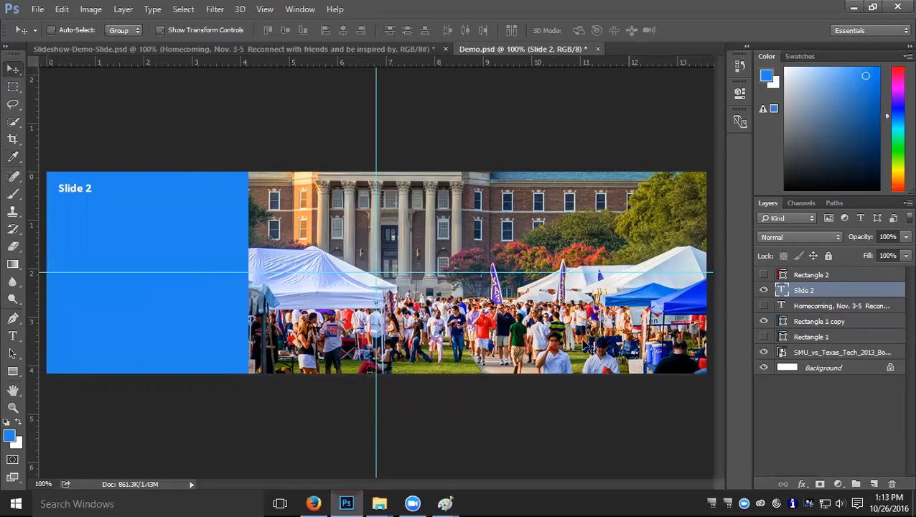
click(819, 353)
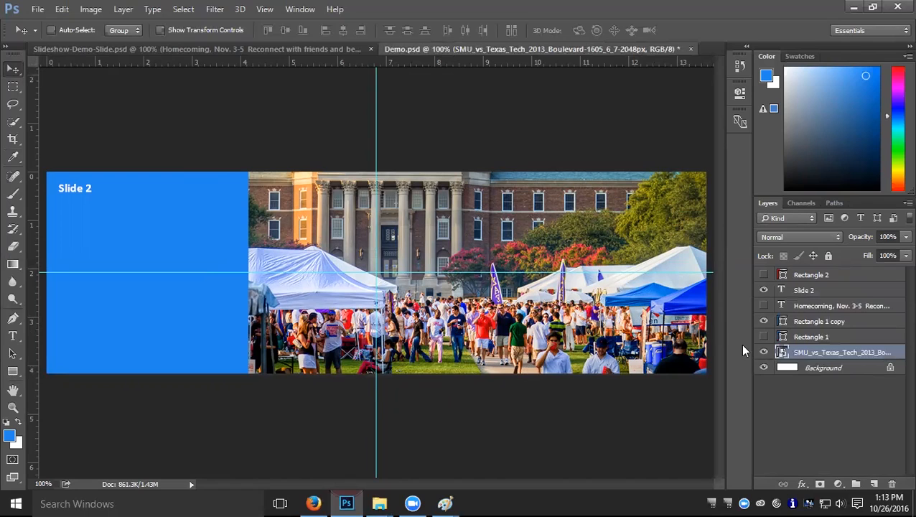
drag(824, 354, 875, 484)
click(762, 368)
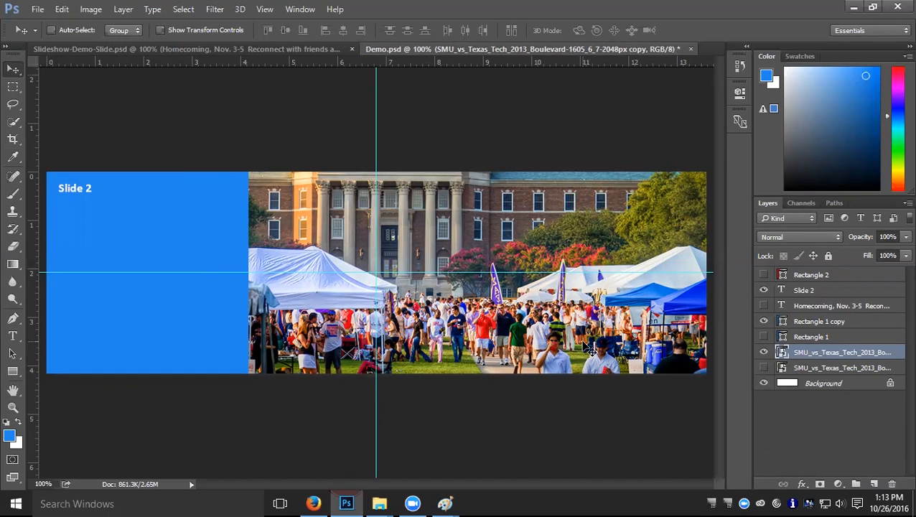
right_click(844, 358)
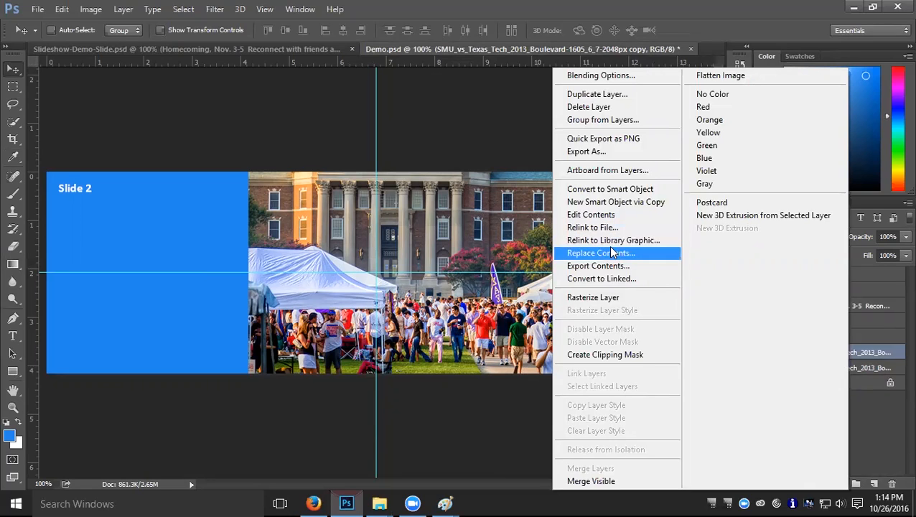
click(628, 253)
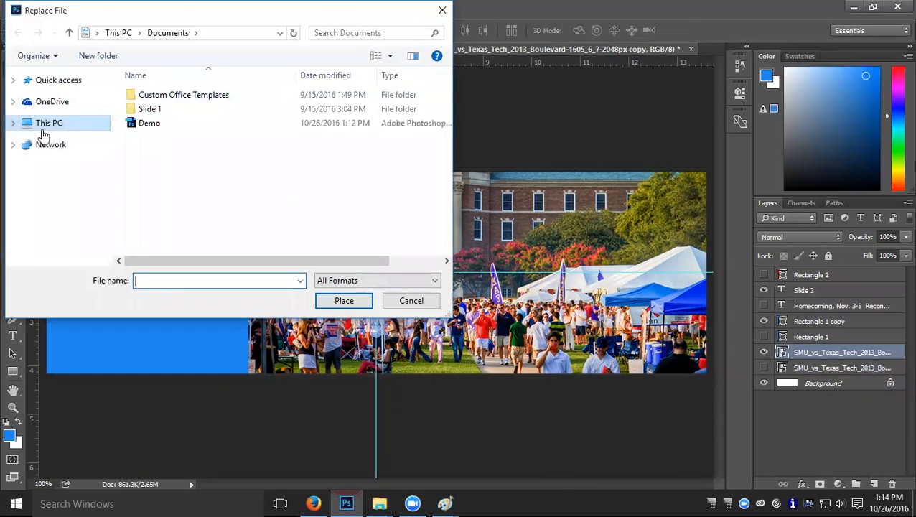
click(115, 36)
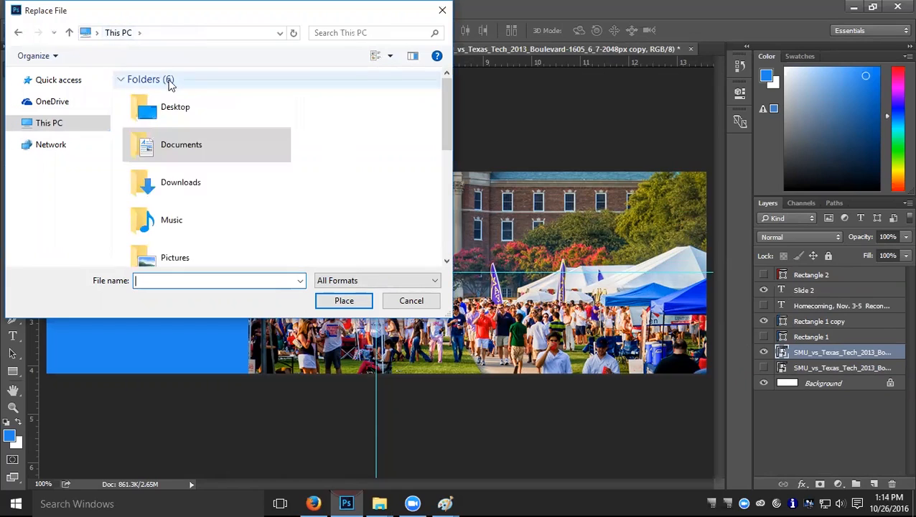
double_click(180, 120)
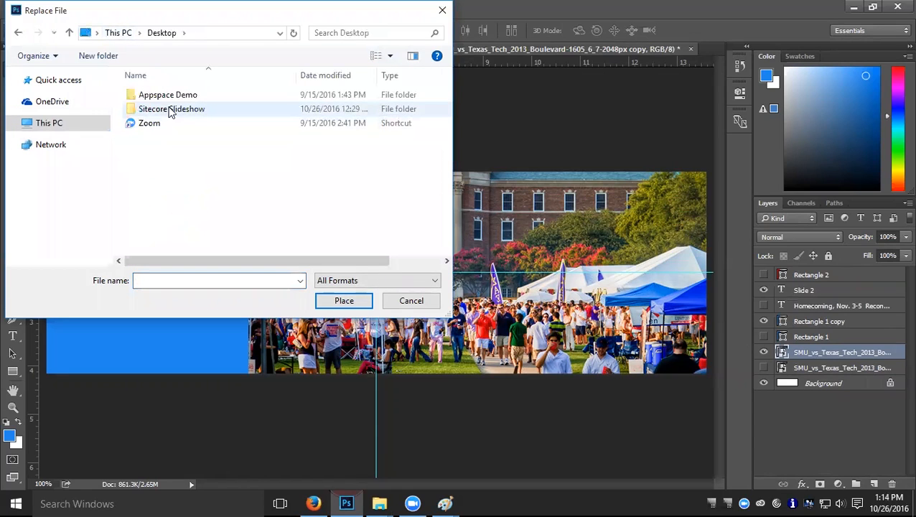
double_click(170, 110)
double_click(178, 101)
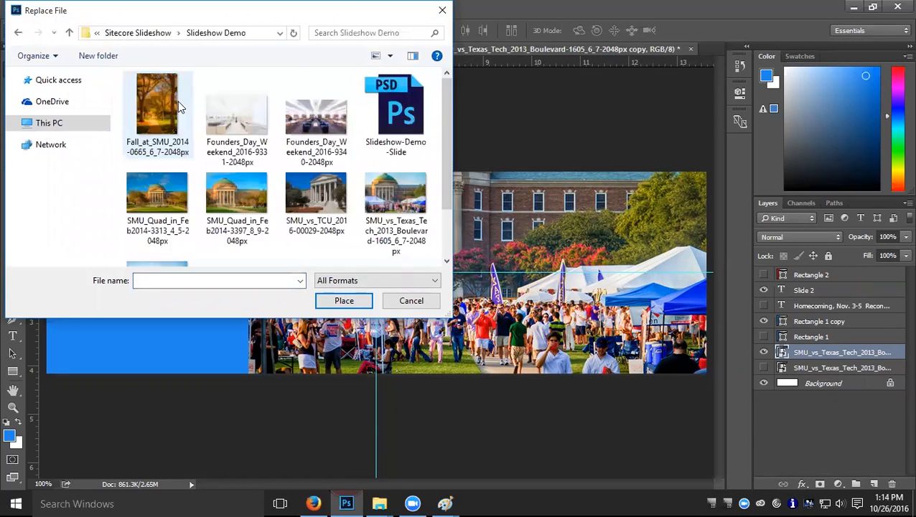
click(309, 195)
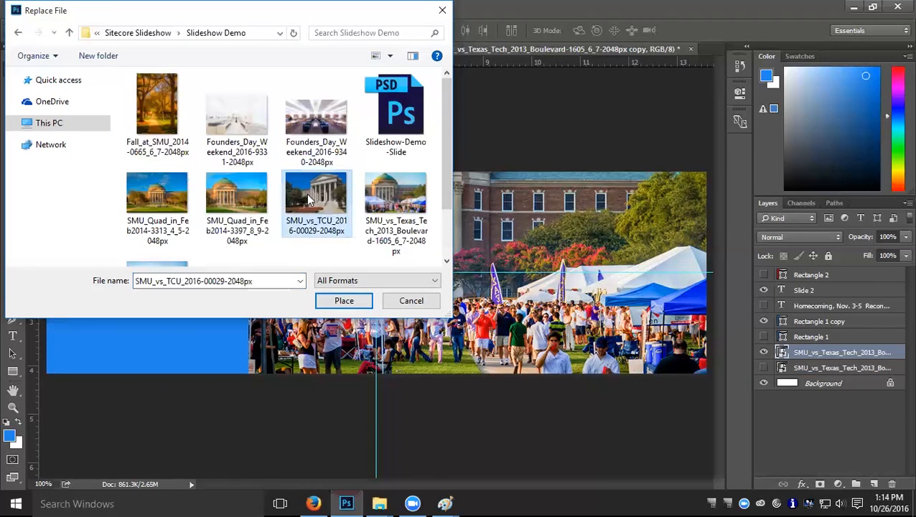
click(347, 303)
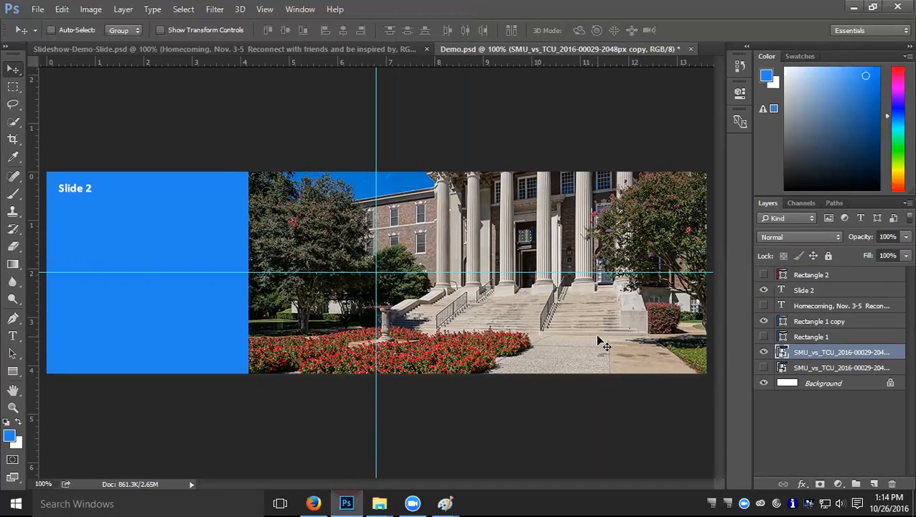
Nudge the columned-building photo down and up in 10 px increments to adjust its vertical framing.
key(shift+Down)
key(shift+Down)
key(shift+Down)
key(shift+Down)
key(shift+Up)
key(shift+Up)
key(shift+Up)
key(shift+Up)
key(shift+Up)
key(shift+Up)
key(shift+Down)
Sample red from the flower bed with the Eyedropper and fill the Rectangle 1 copy layer's square with it.
click(14, 157)
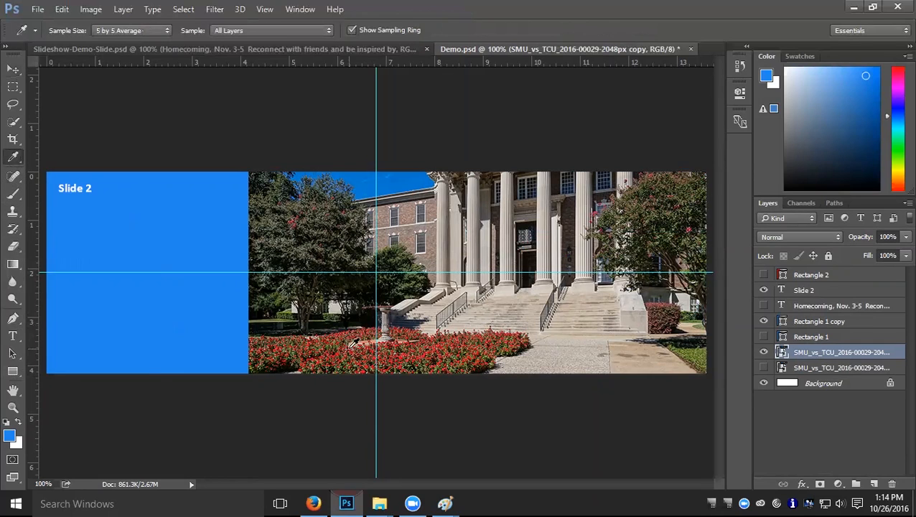
click(433, 350)
click(420, 352)
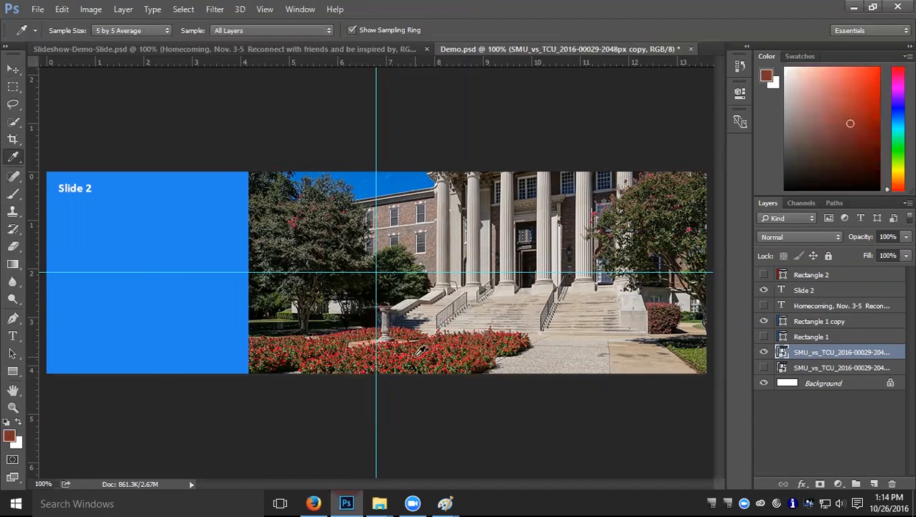
click(824, 326)
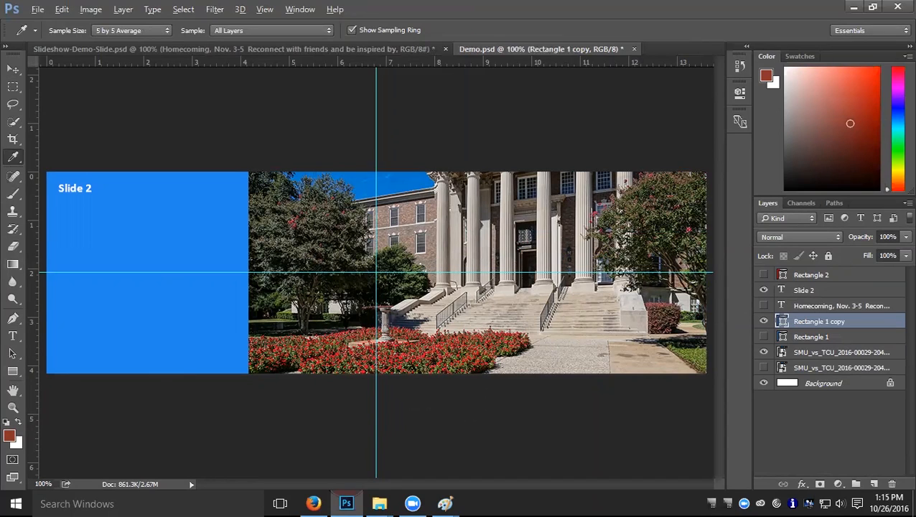
key(alt+BackSpace)
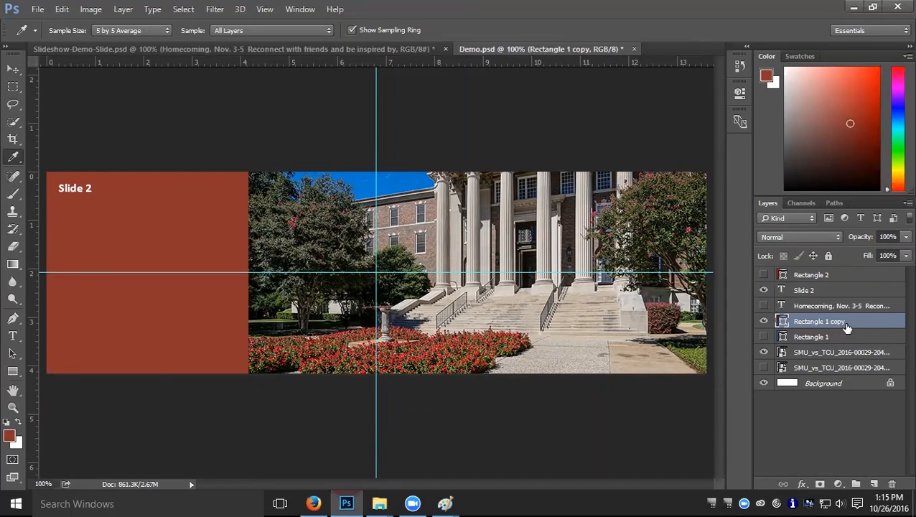
Duplicate the Rectangle 1 copy and Slide 2 text layers, and hide the Slide 2 layer.
drag(829, 321, 891, 483)
drag(827, 483, 874, 484)
click(765, 307)
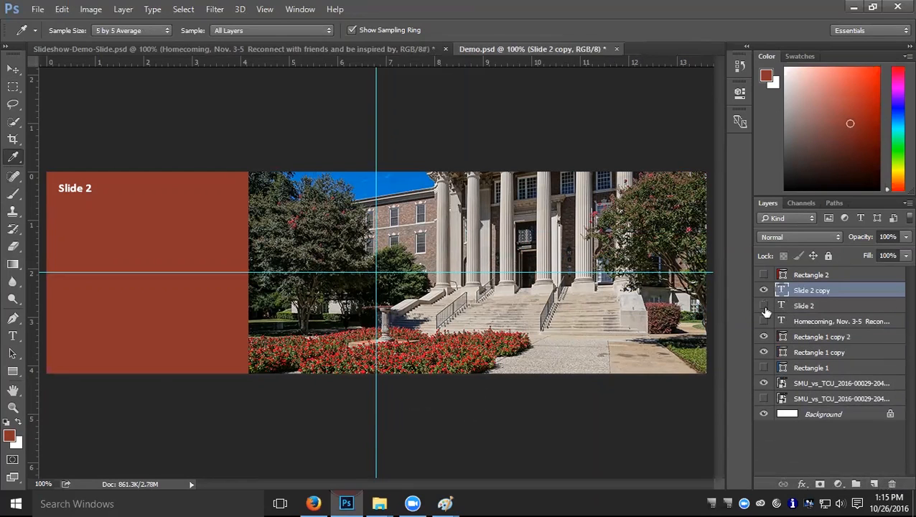
Change the duplicated Slide 2 text to "Slide 3" and commit the edit.
double_click(781, 291)
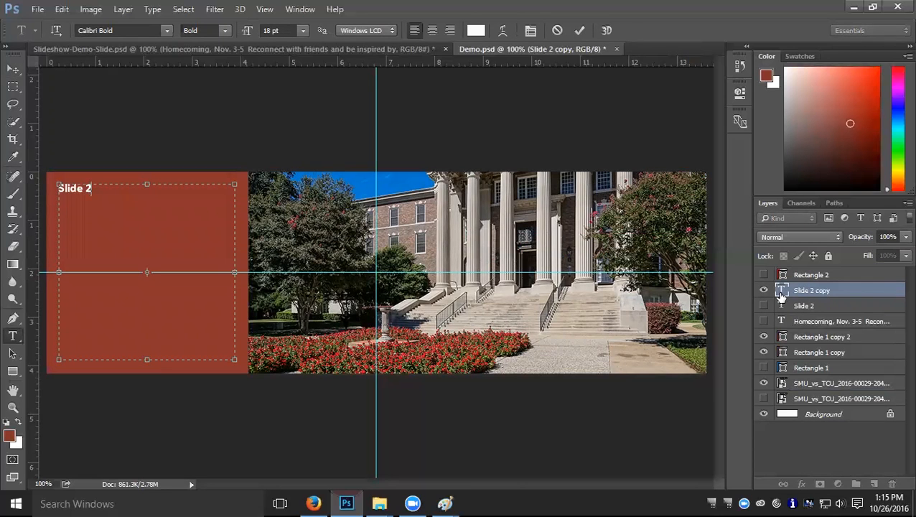
key(BackSpace)
key(BackSpace)
text(3)
key(ctrl+Return)
key(i)
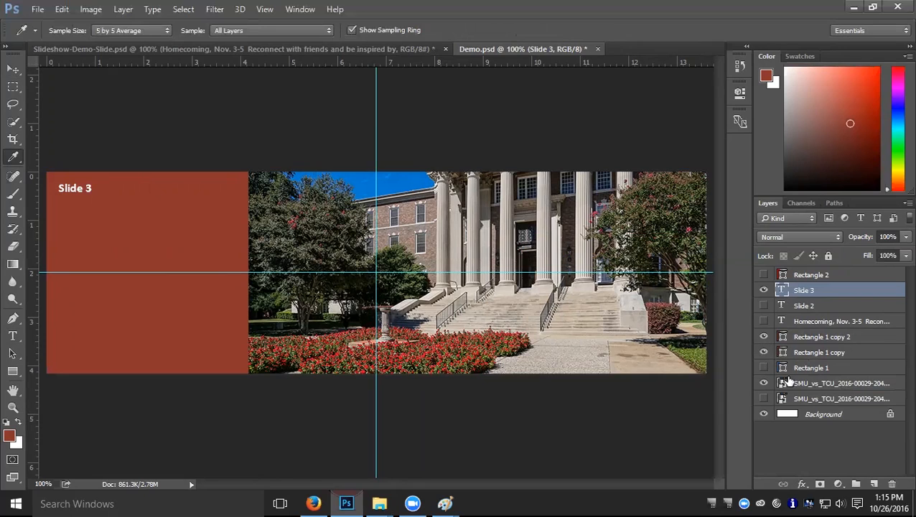
Duplicate the visible photo layer, hide its source, and replace the copy's contents with SMU_Quad_in_Feb2014-3313_4_5-2048px.
drag(822, 385, 874, 484)
right_click(830, 381)
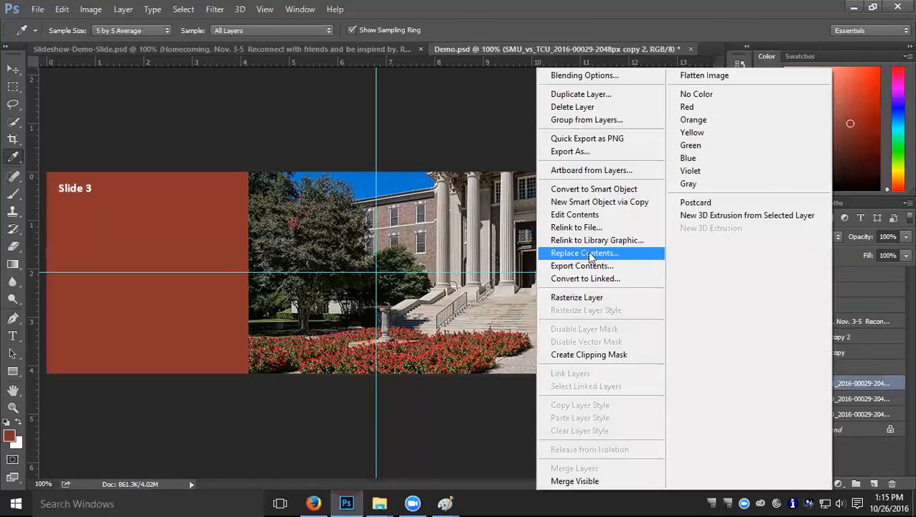
click(585, 253)
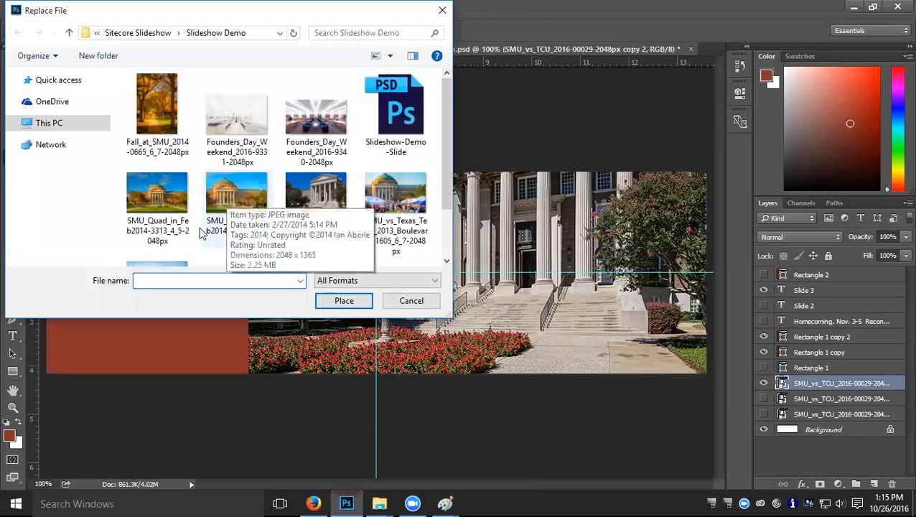
click(172, 203)
click(349, 301)
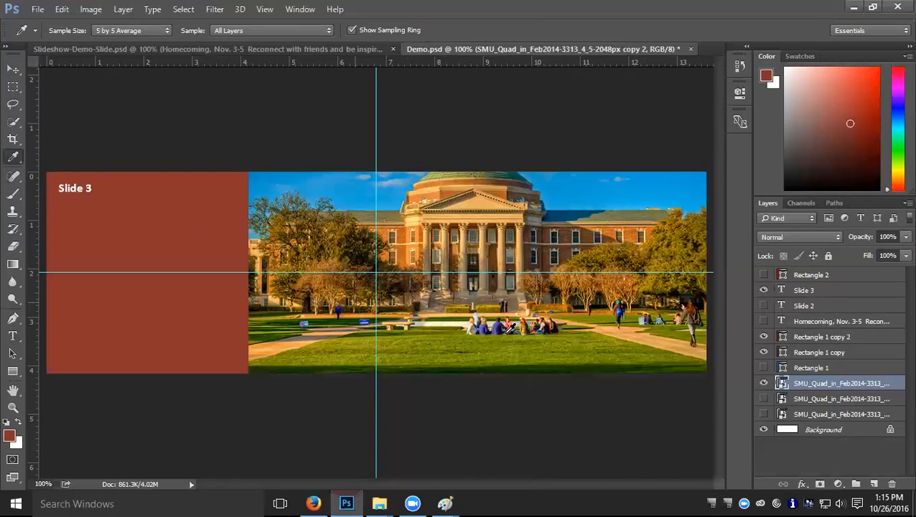
Move the quad photo down about 43 px so the building's full dome fits inside the slide.
key(v)
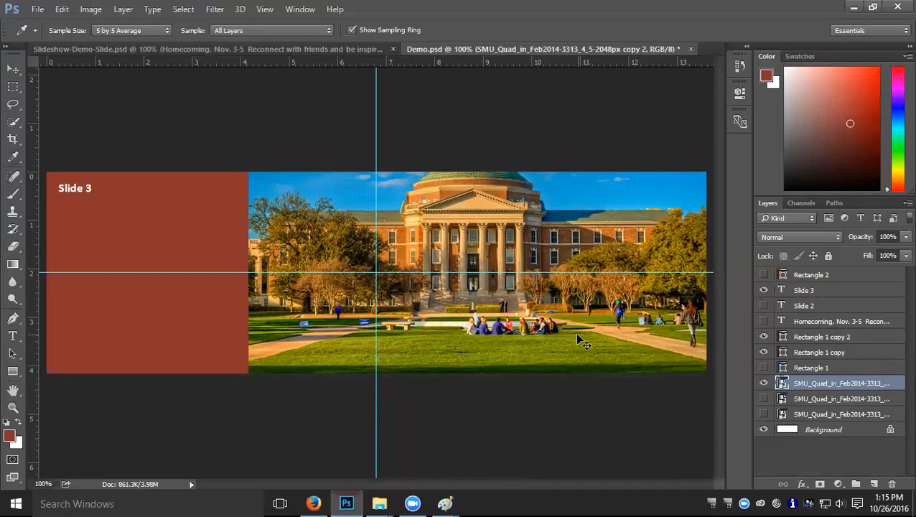
key(shift+Down)
key(shift+Down)
key(shift+Down)
key(shift+Down)
key(shift+Down)
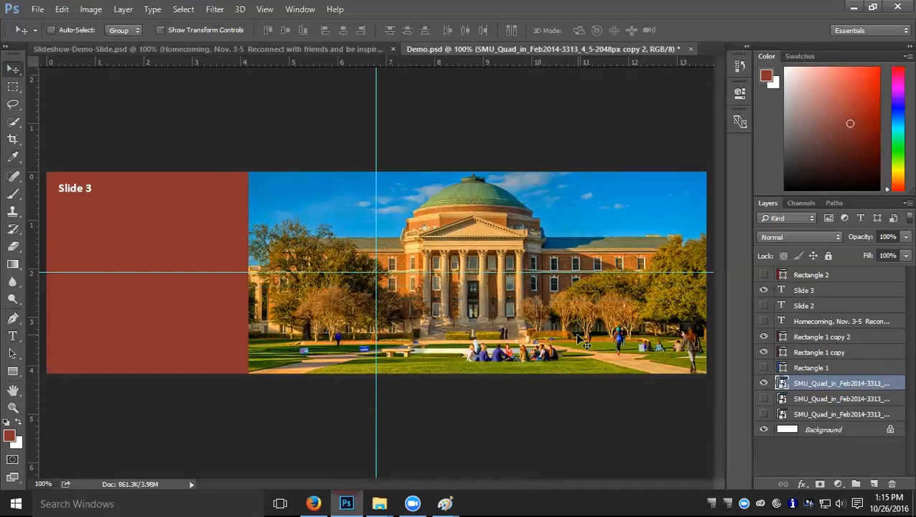
key(shift+Up)
key(Down)
key(Down)
key(Down)
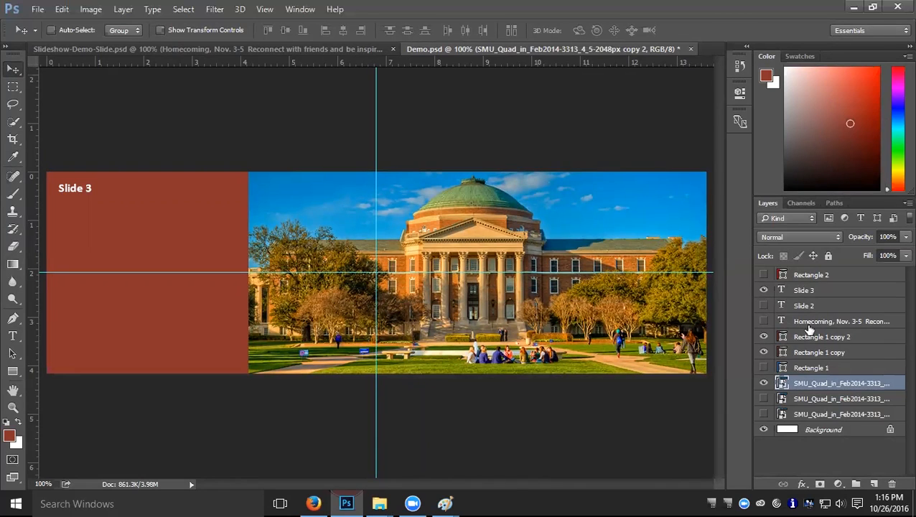
Hide the Rectangle 1 copy layer and ready the Eyedropper with Rectangle 1 copy 2 as the active layer.
click(846, 338)
mouse_move(822, 337)
mouse_down()
mouse_move(826, 480)
mouse_move(831, 327)
mouse_move(827, 335)
mouse_up()
click(763, 352)
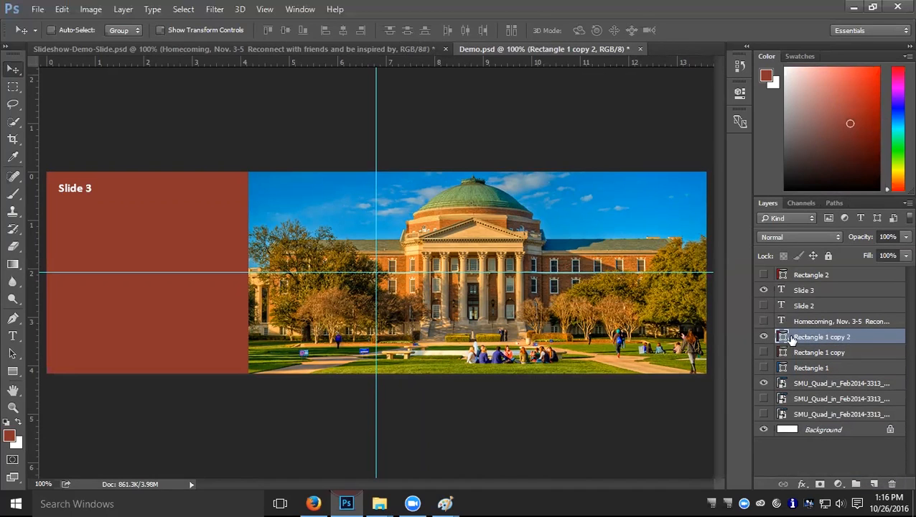
click(14, 158)
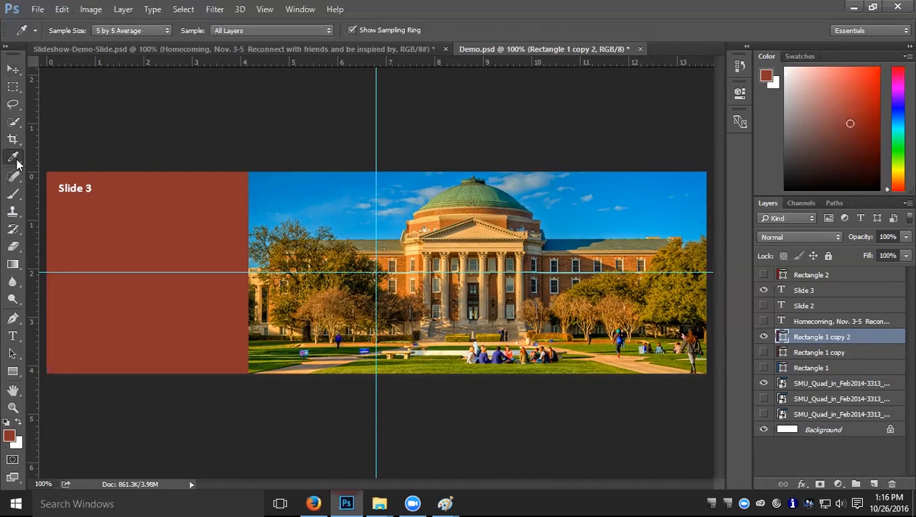
Try filling the Rectangle 1 copy 2 square with an orange and a dark brown sampled from the photo.
click(401, 255)
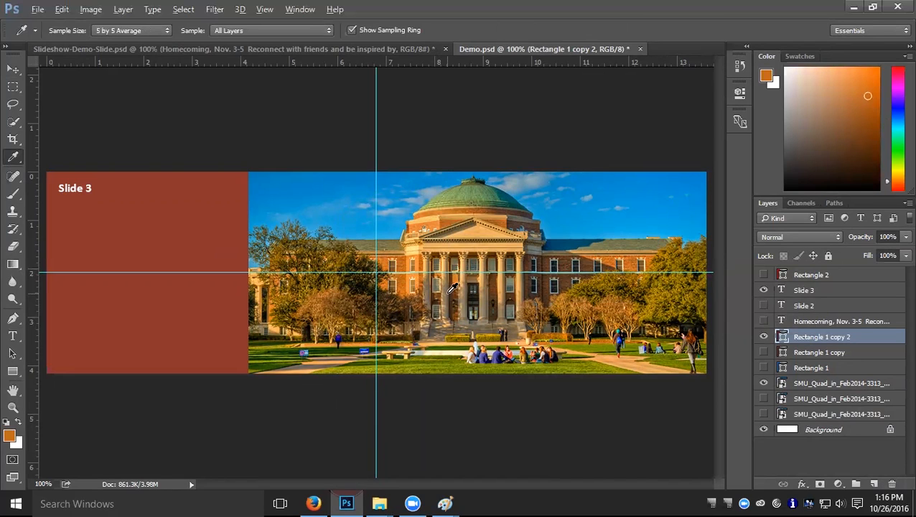
key(alt+BackSpace)
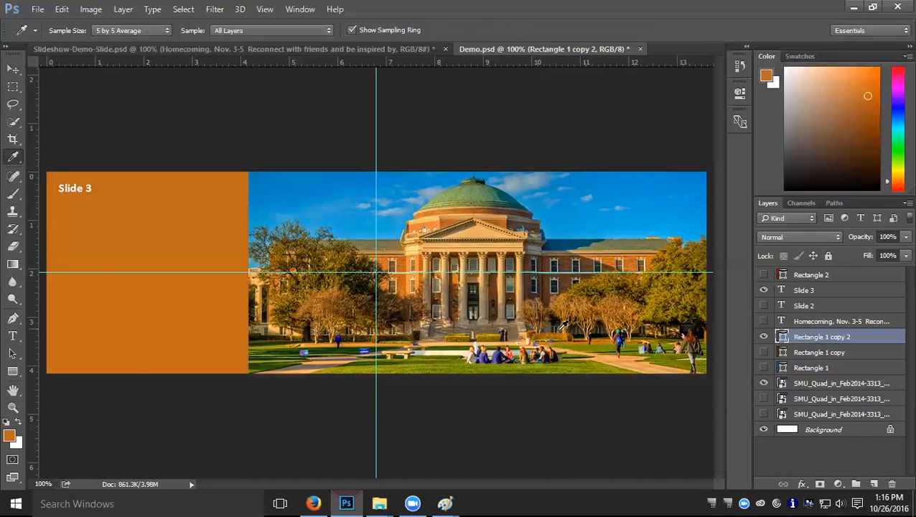
click(594, 311)
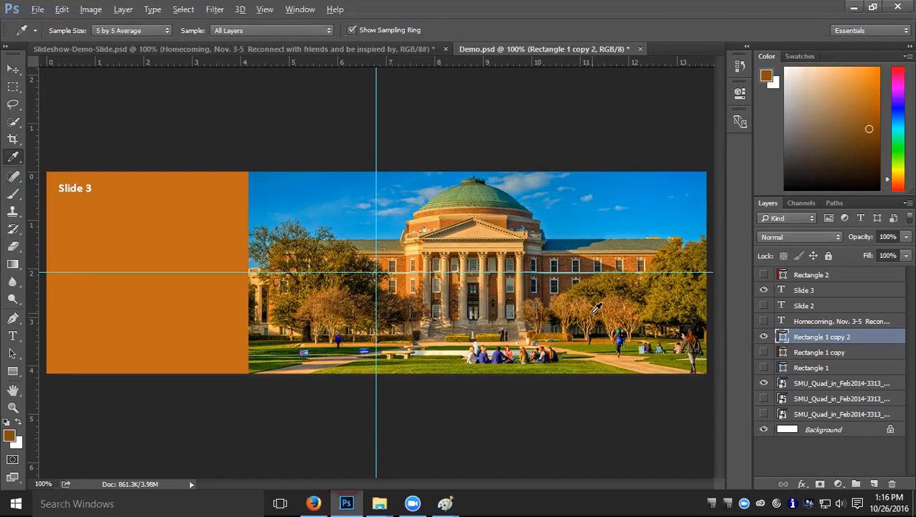
key(alt+BackSpace)
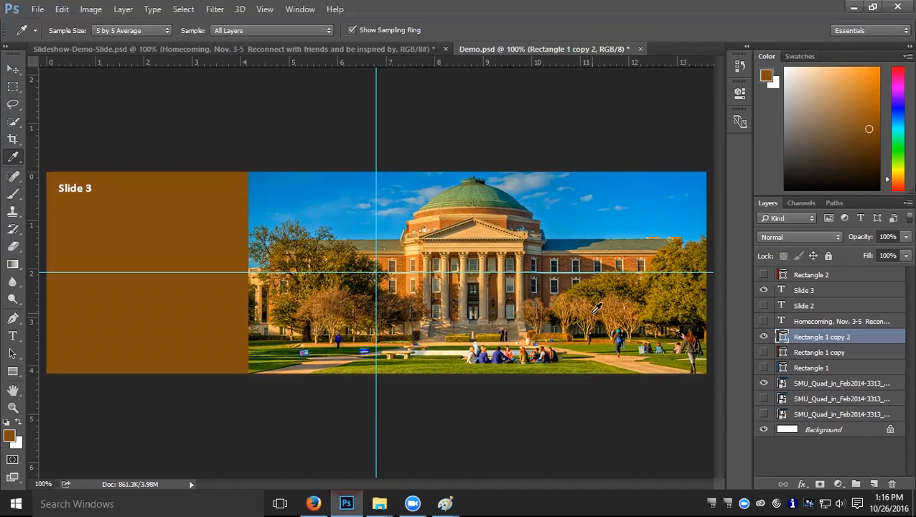
Sample a light orange-brown from the bare trees beside the building and fill the Rectangle 1 copy 2 square with it.
click(587, 305)
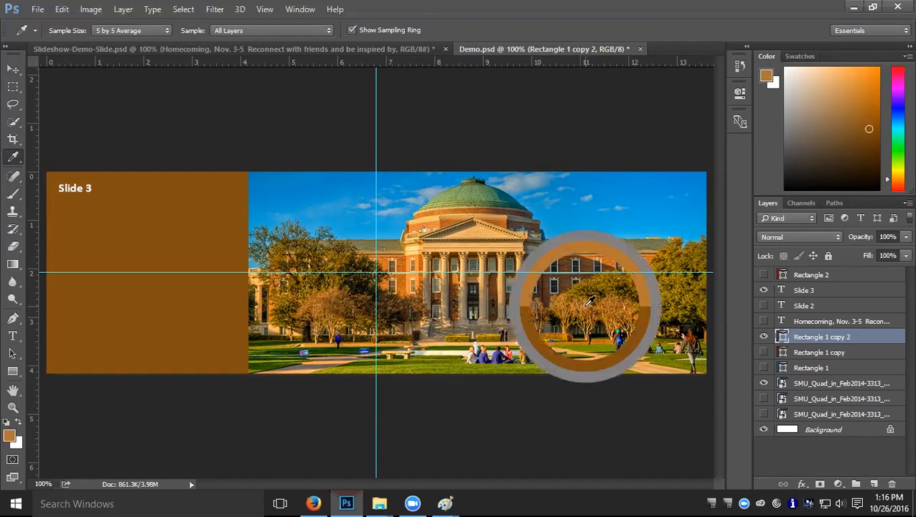
key(alt+BackSpace)
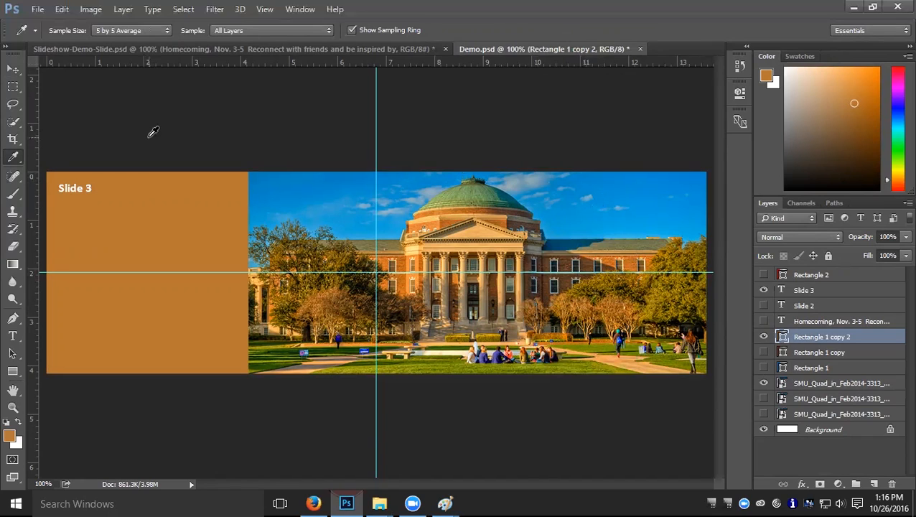
Save Demo.psd and start a Save for Web (Legacy) export of Slide 3.
click(38, 8)
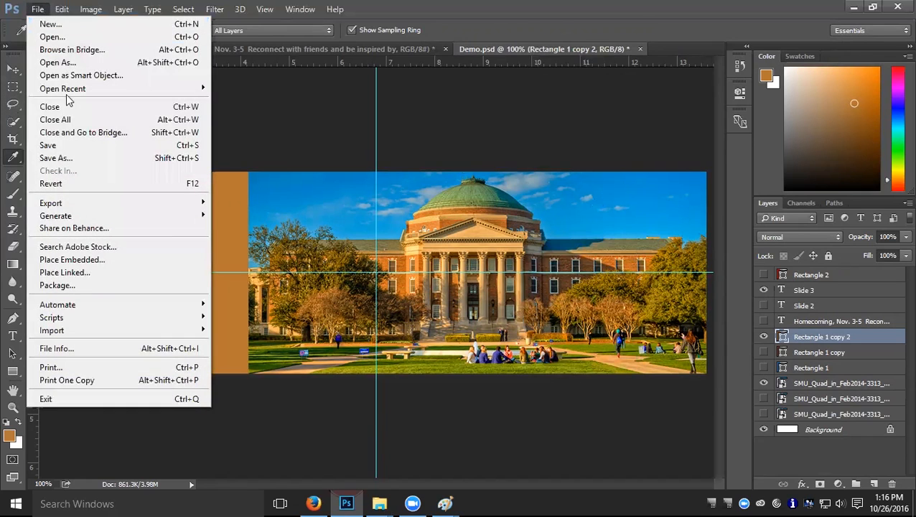
click(50, 145)
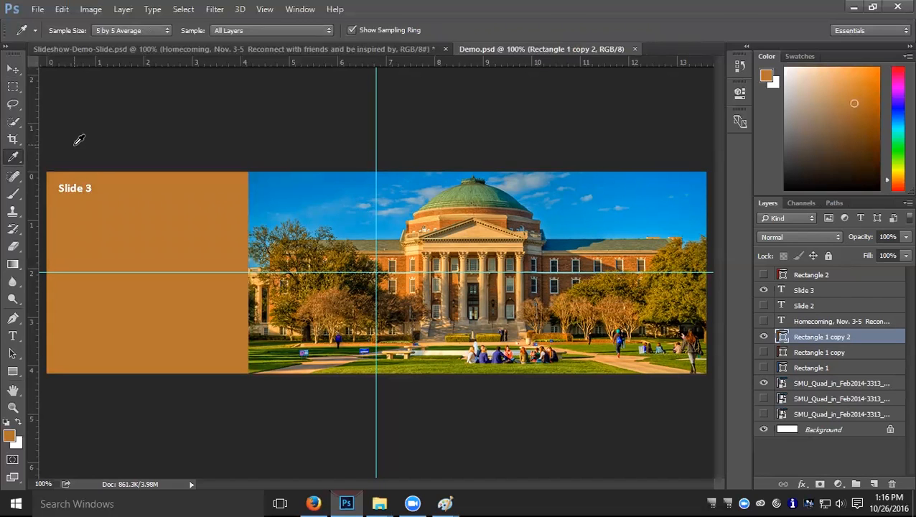
click(38, 9)
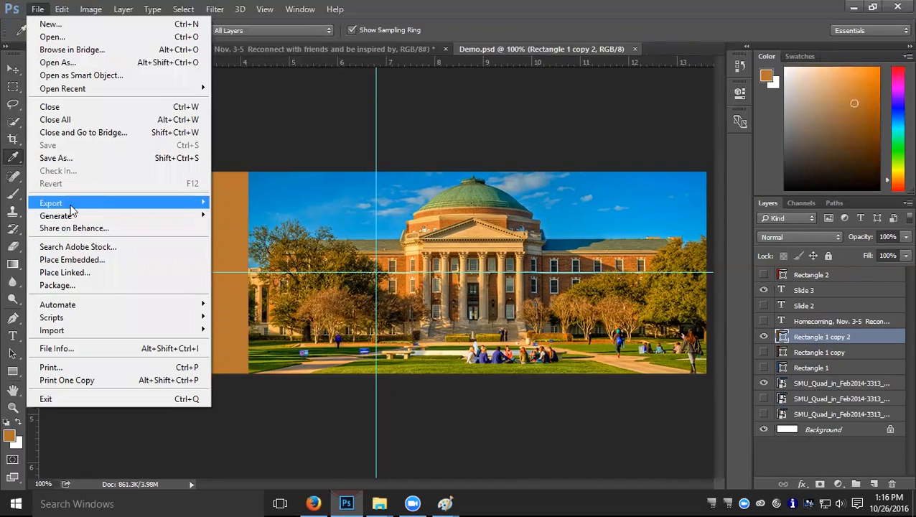
mouse_move(72, 210)
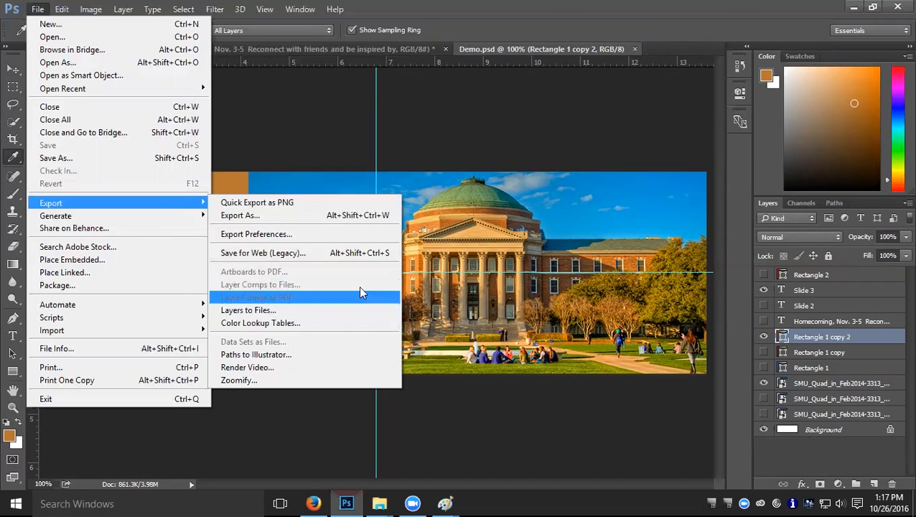
click(364, 256)
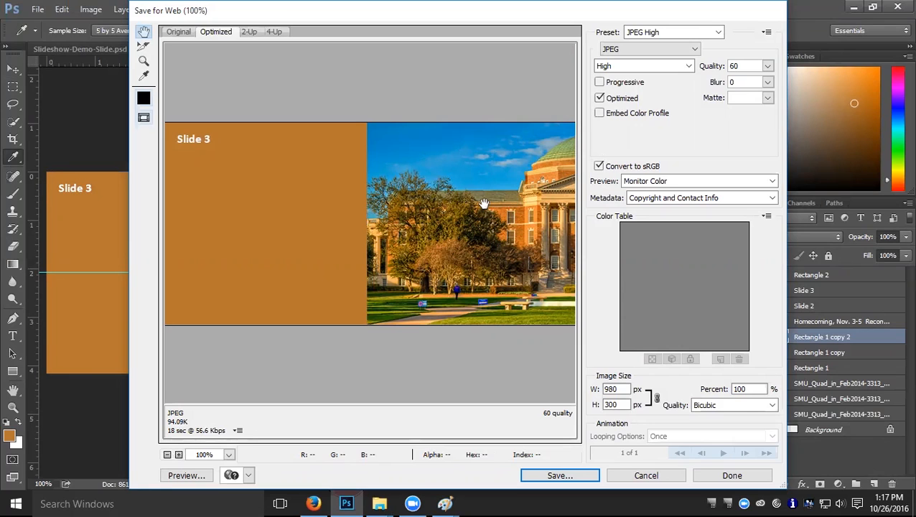
Try the PNG-24 preset for the export and switch back to JPEG High.
click(701, 33)
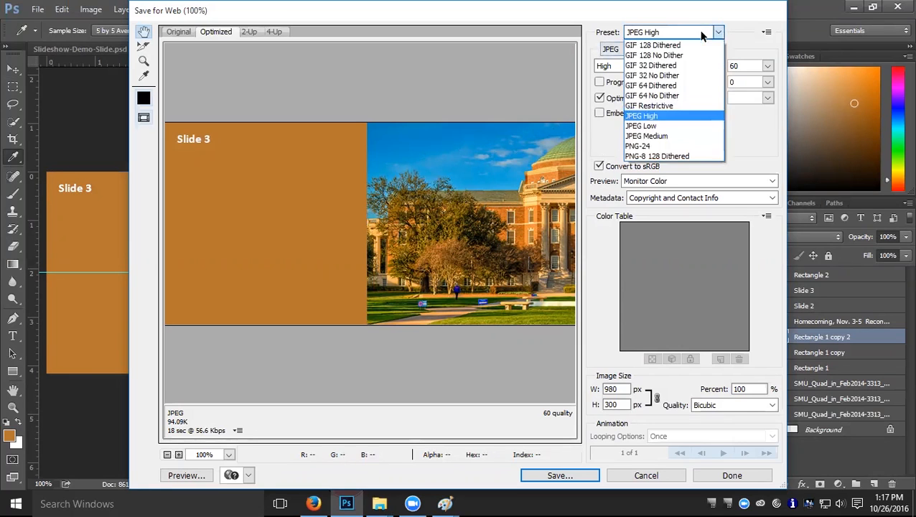
click(661, 147)
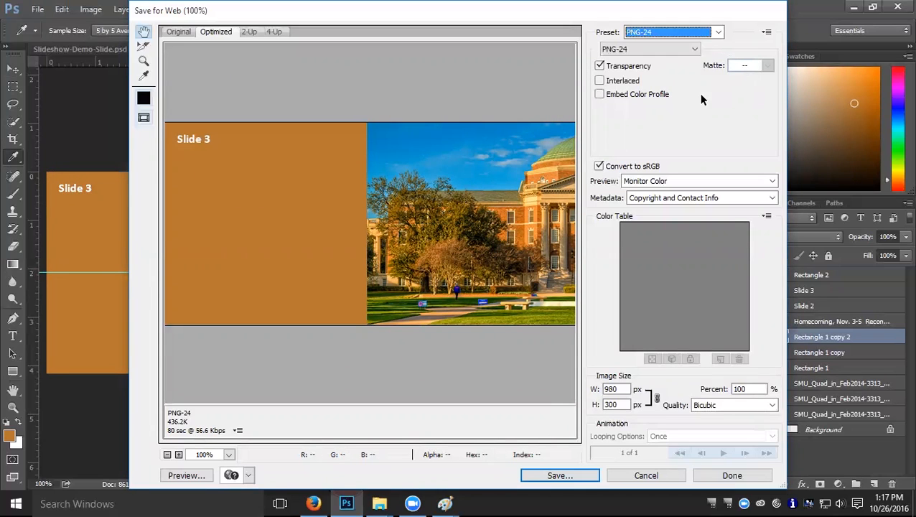
click(714, 38)
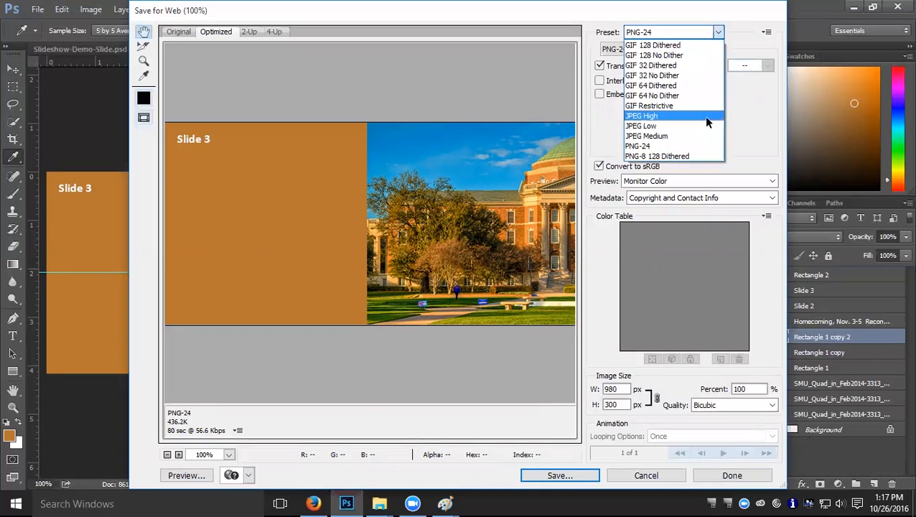
click(704, 116)
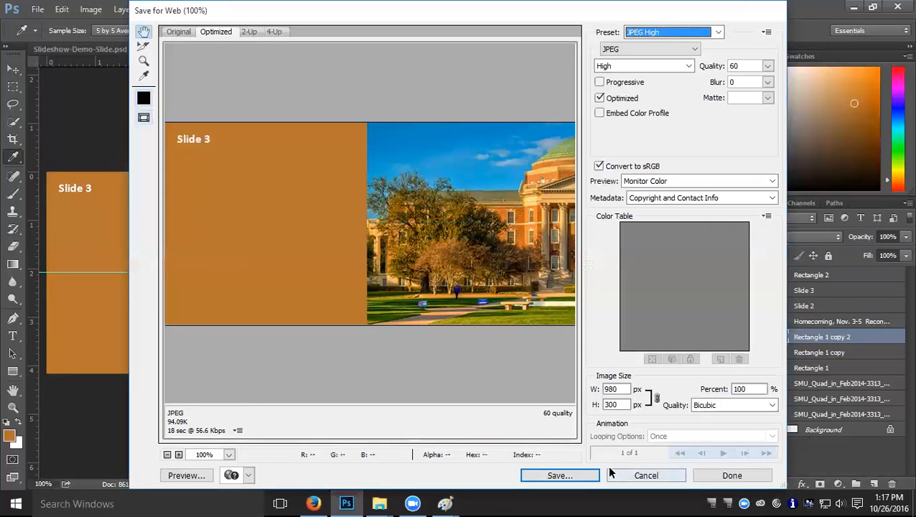
Save the optimized slide as Demo3.jpg in the Sitecore Slideshow folder on the Desktop.
click(560, 476)
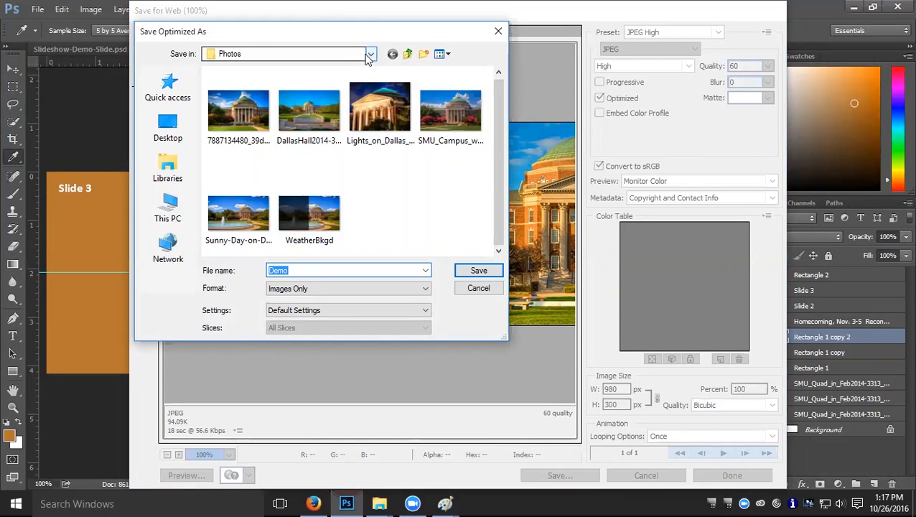
click(162, 125)
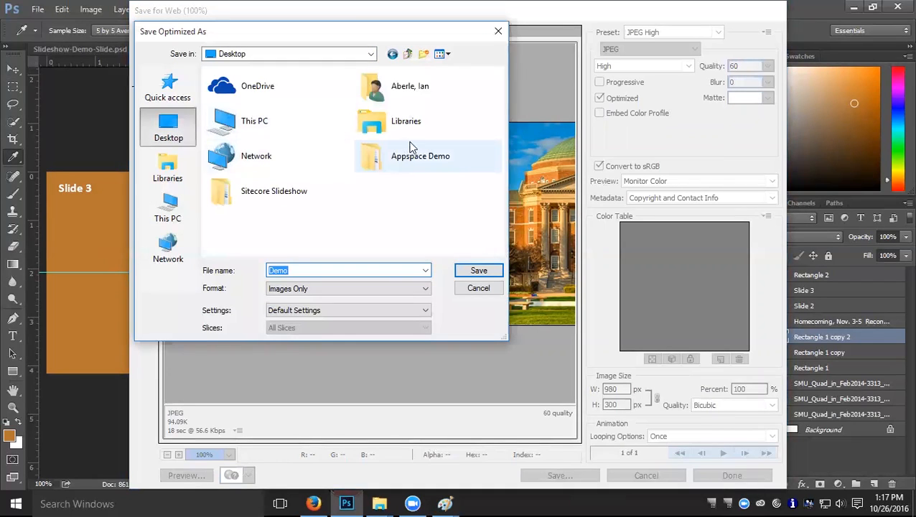
double_click(291, 205)
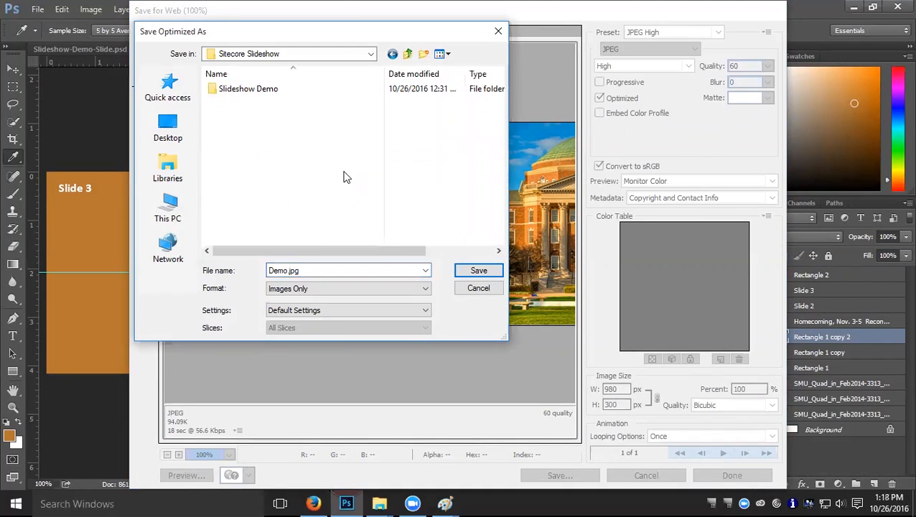
click(287, 270)
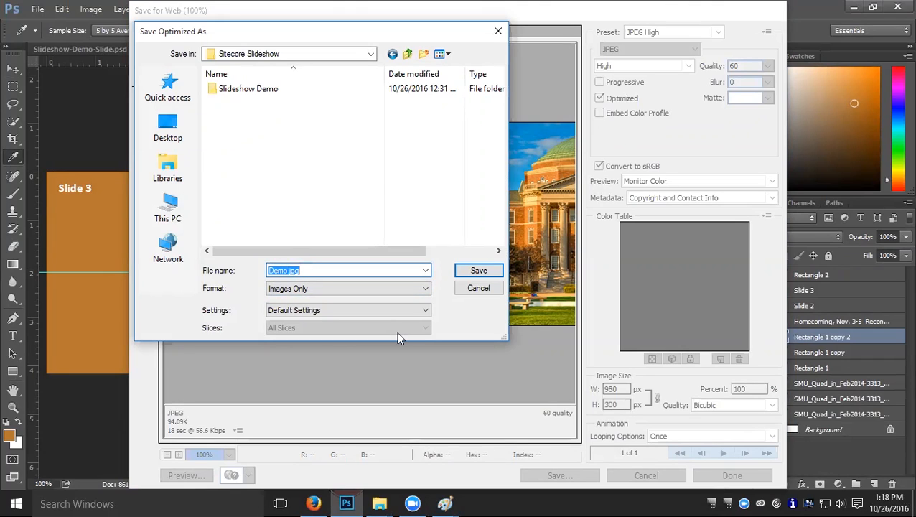
key(Left)
key(Left)
key(Left)
key(Left)
key(Left)
text(3)
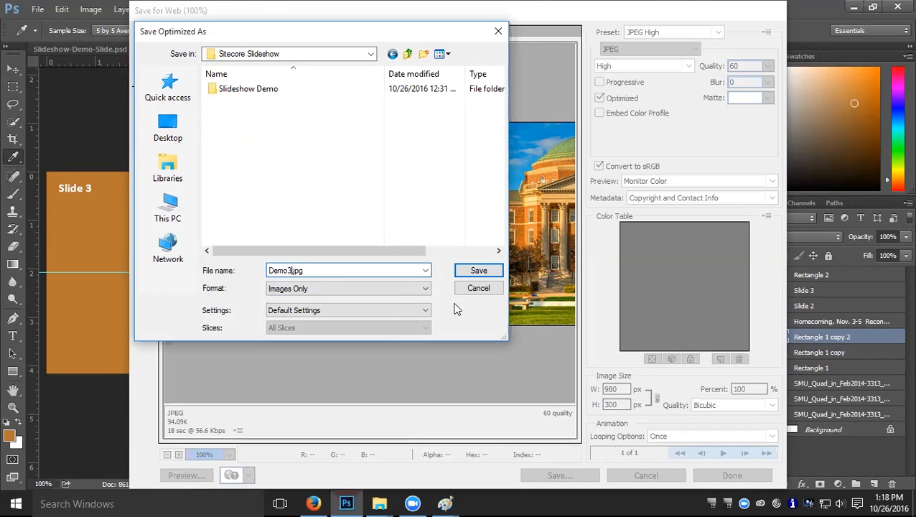
click(477, 275)
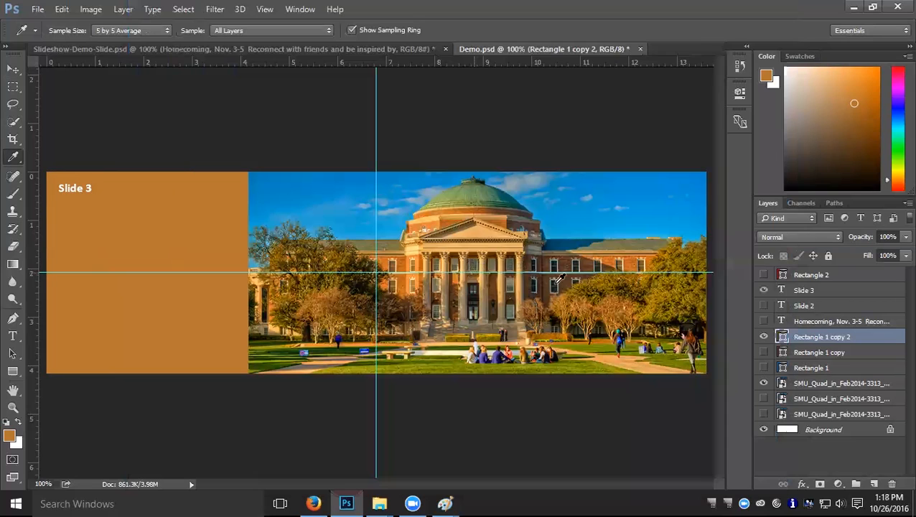
Hide the Slide 3 text, Rectangle 1 copy 2 and its photo, and show the Slide 2 text, Rectangle 1 copy and the middle photo layer.
click(763, 336)
click(763, 290)
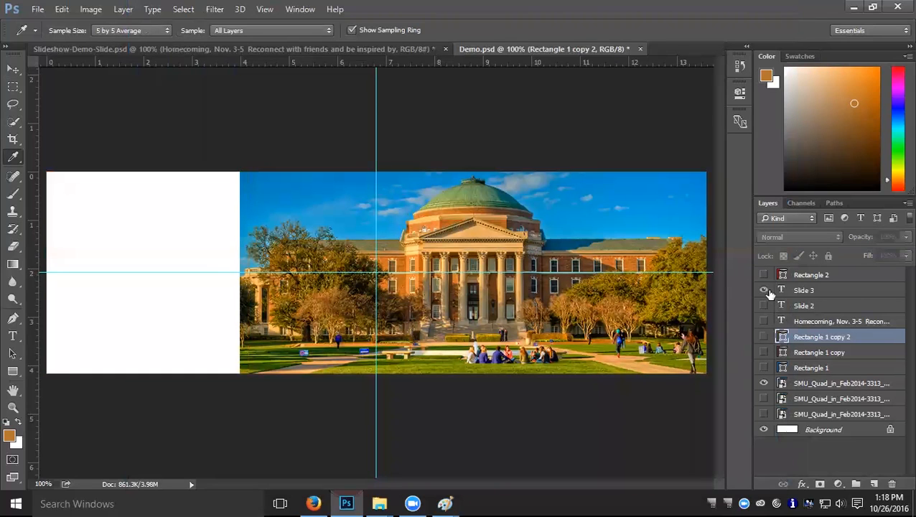
click(763, 305)
click(763, 352)
click(764, 383)
click(763, 398)
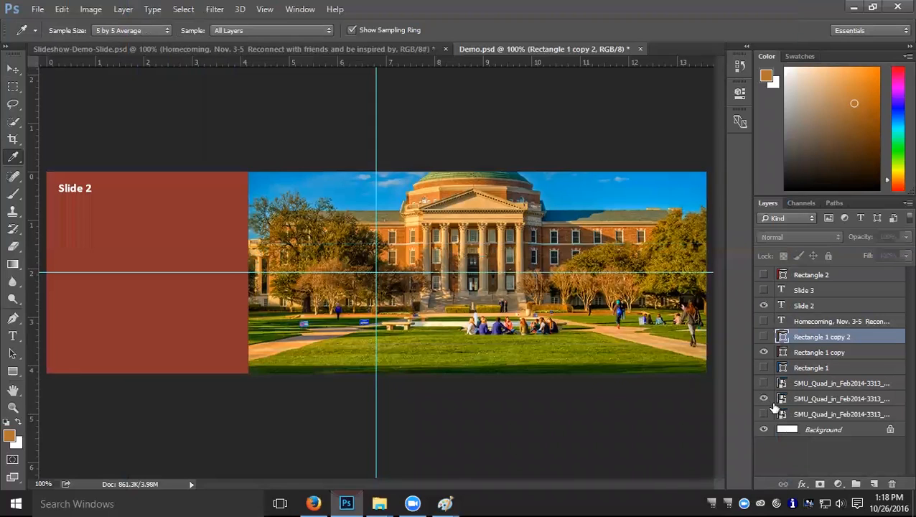
Toggle the visibility of the three quad photo layers to compare how each frames the building.
click(763, 399)
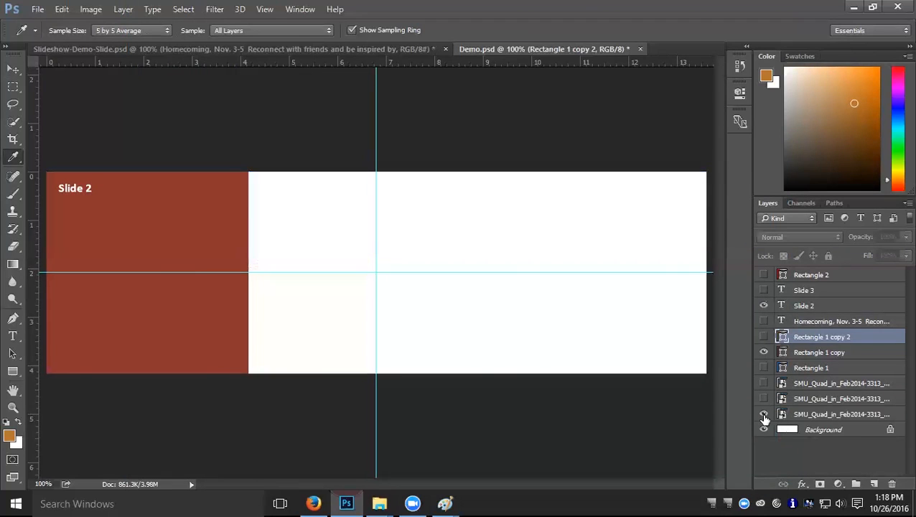
click(763, 414)
click(763, 398)
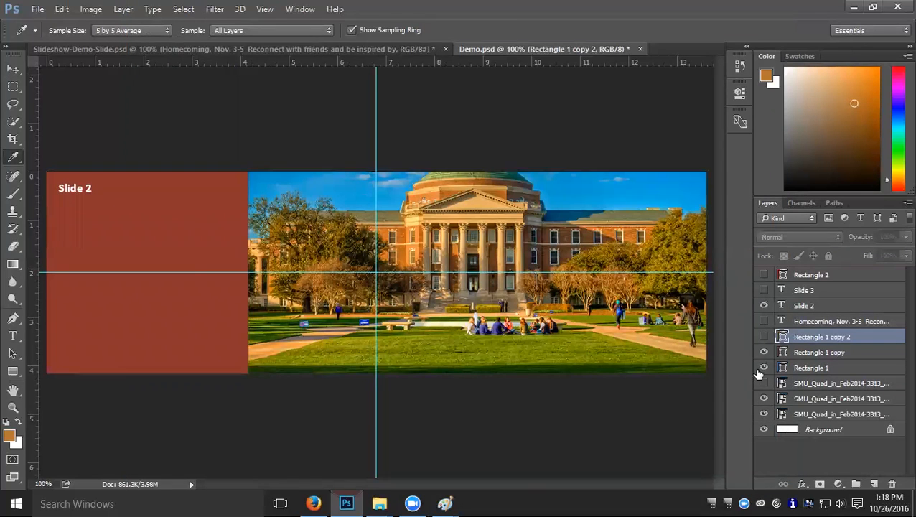
click(764, 382)
click(763, 415)
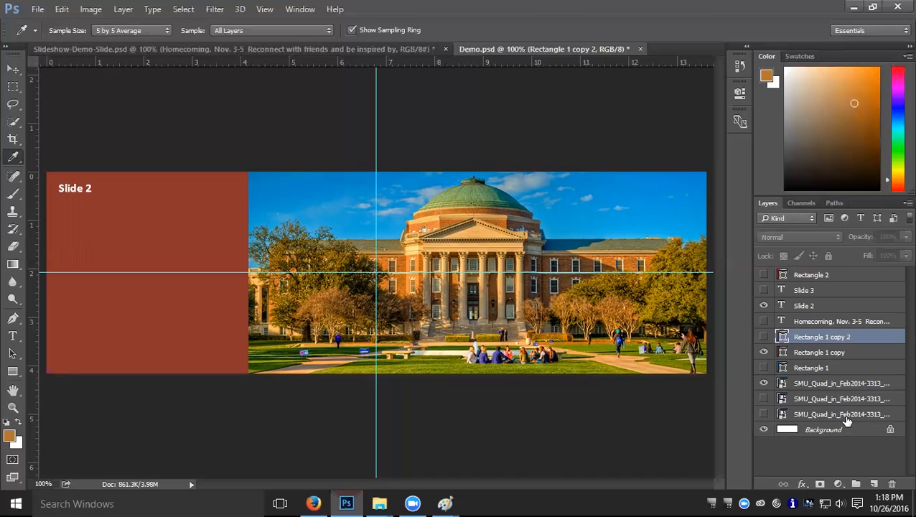
click(763, 383)
click(763, 399)
Relink the middle quad photo layer to the file SMU_vs_Texas_Tech_2013_Boulevard-1605_6_7-2048px from the Slideshow Demo folder.
click(803, 399)
right_click(807, 399)
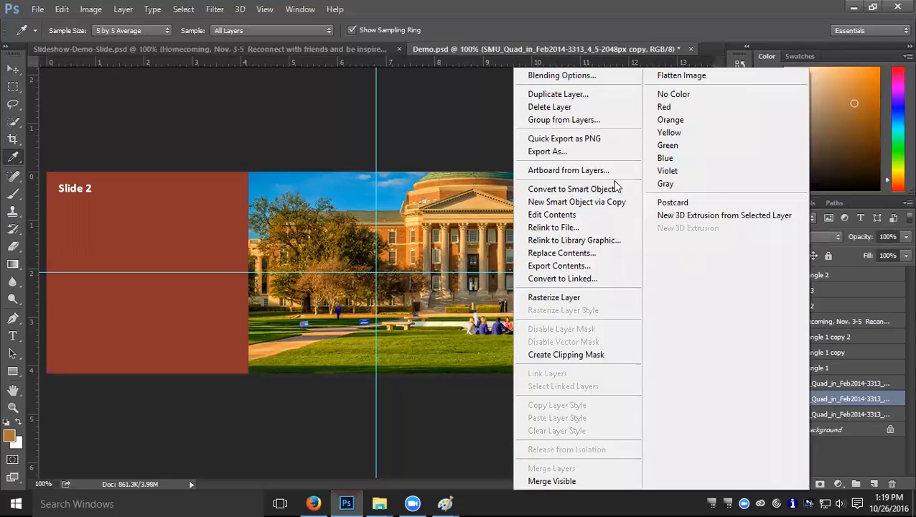
click(612, 227)
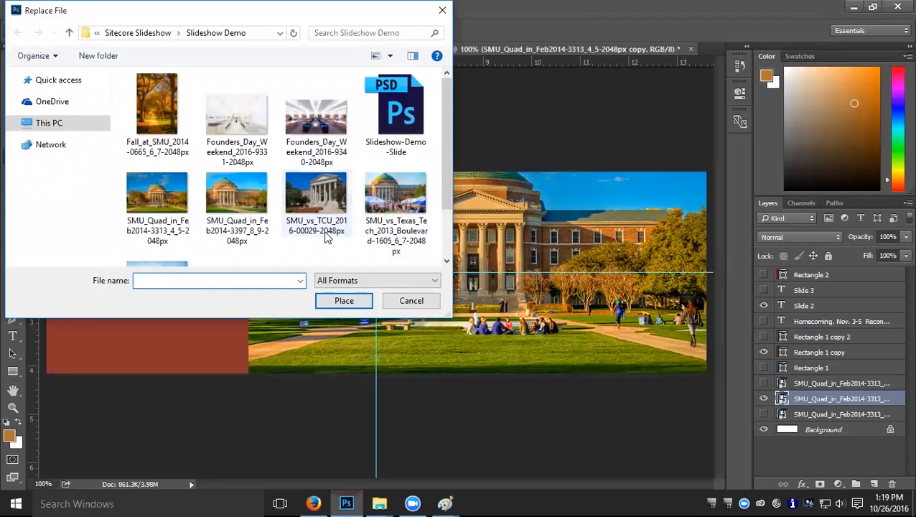
click(401, 207)
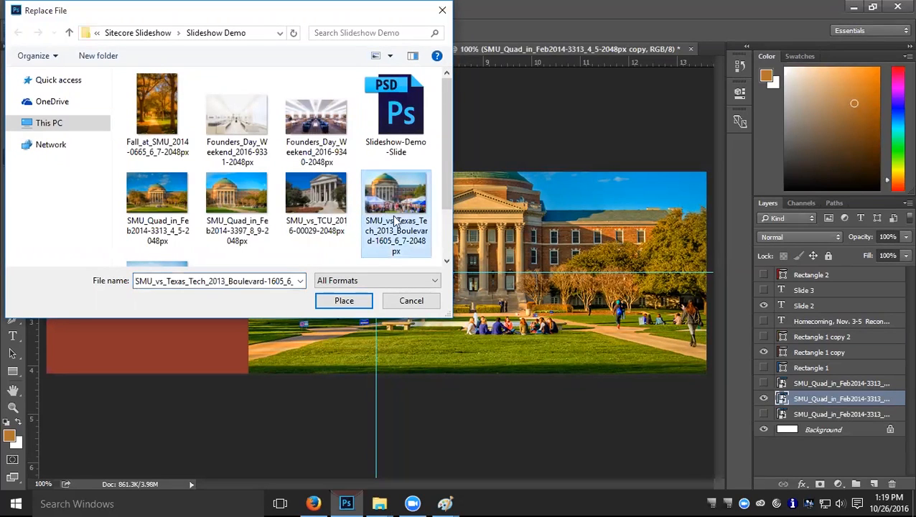
click(445, 246)
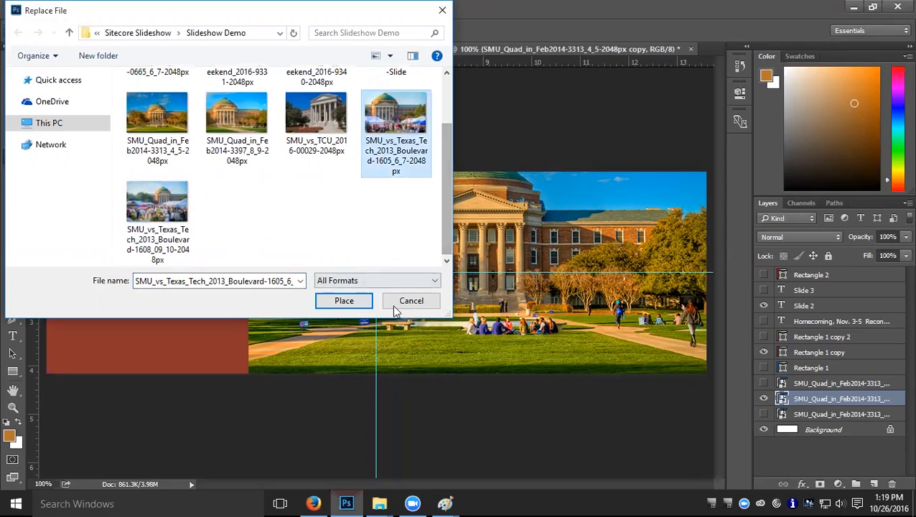
click(352, 302)
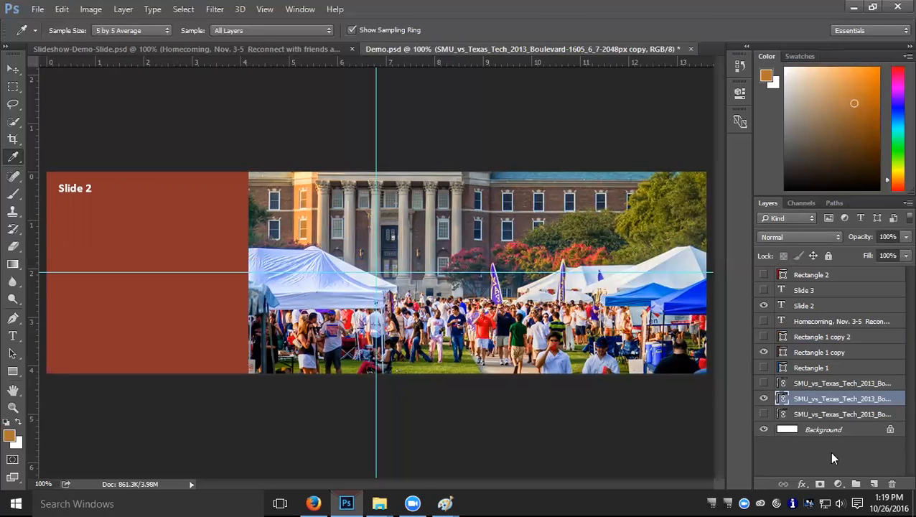
Try nudging the tent-crowd photo upward with the Move tool and shift it back down to cover the slide.
key(v)
key(Up)
key(Up)
key(Up)
key(Up)
key(Up)
key(Up)
key(Up)
key(Up)
key(Up)
key(Up)
key(Up)
key(Up)
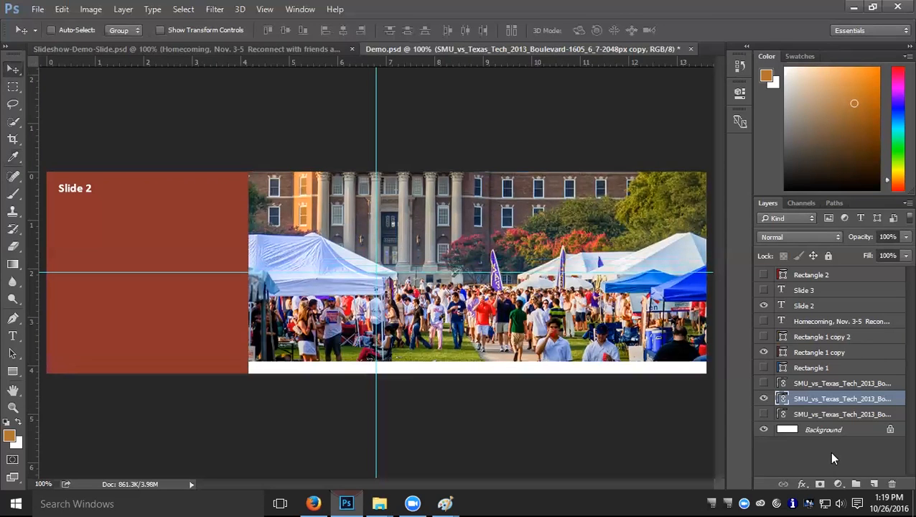
key(Down)
key(Down)
key(Down)
key(Down)
key(Down)
key(Down)
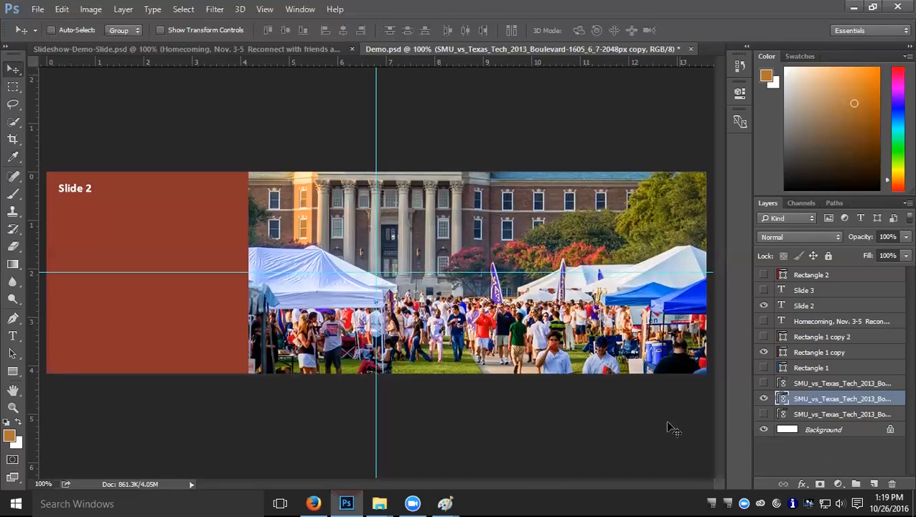
Switch the slide to the blue Rectangle 1 square and the Homecoming text, hiding Rectangle 1 copy and the Slide 2 text.
click(765, 352)
click(766, 368)
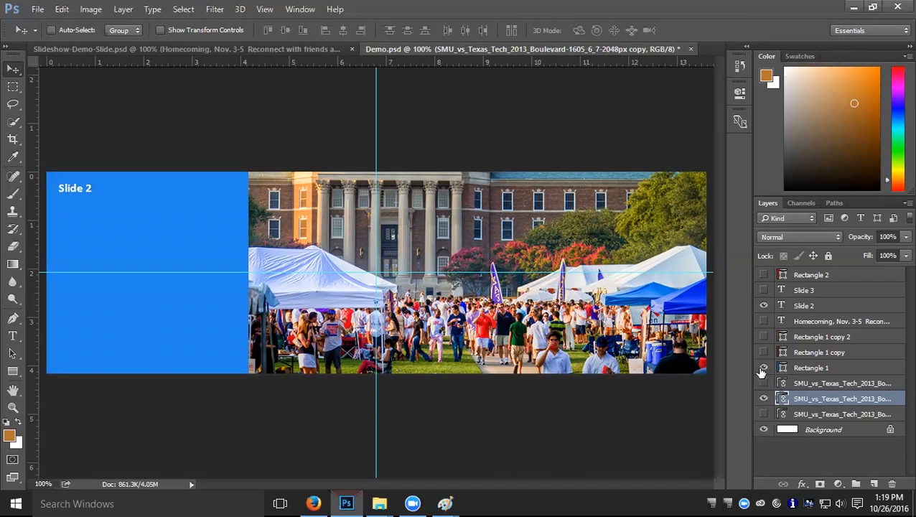
click(764, 306)
click(764, 322)
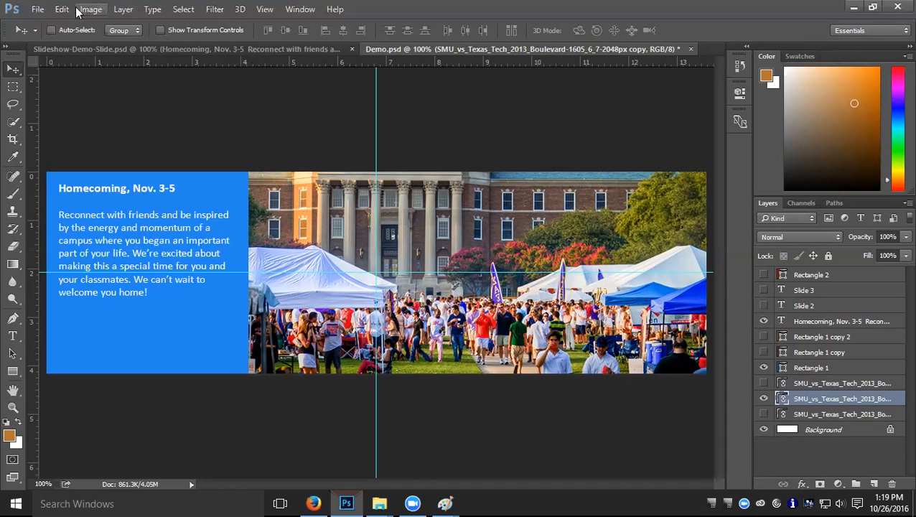
Export the Homecoming slide for web as a JPEG High image named Demo1.jpg in the Sitecore Slideshow folder.
click(40, 10)
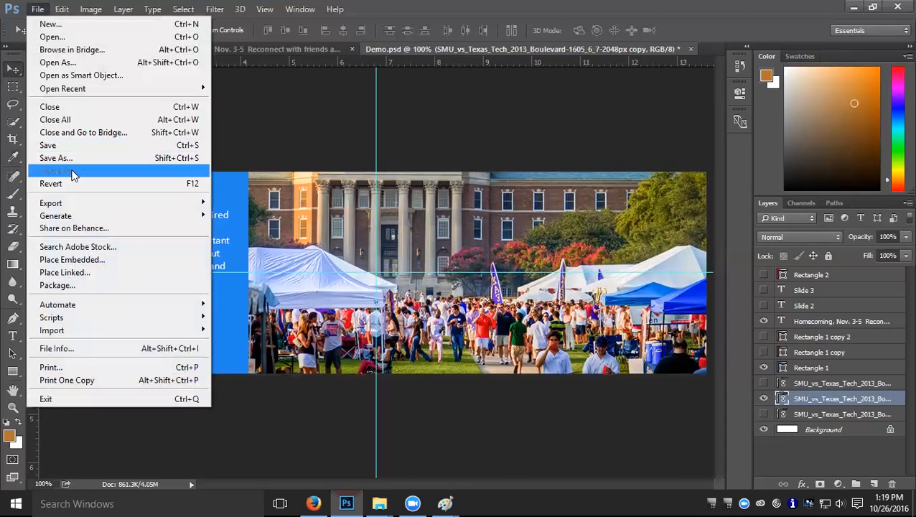
mouse_move(81, 204)
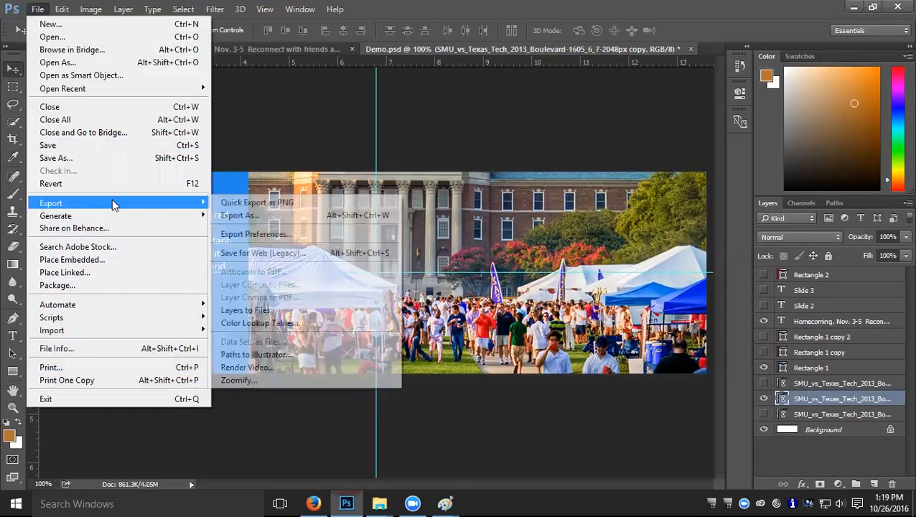
click(291, 253)
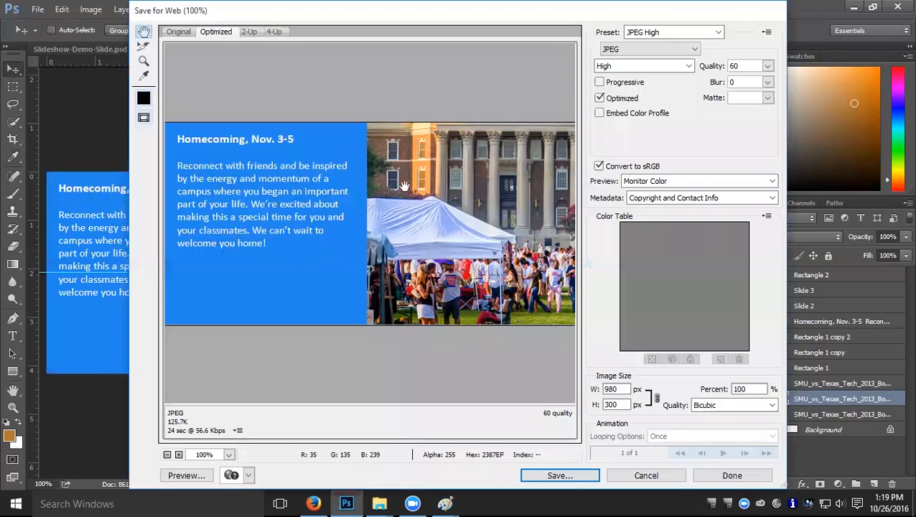
click(554, 474)
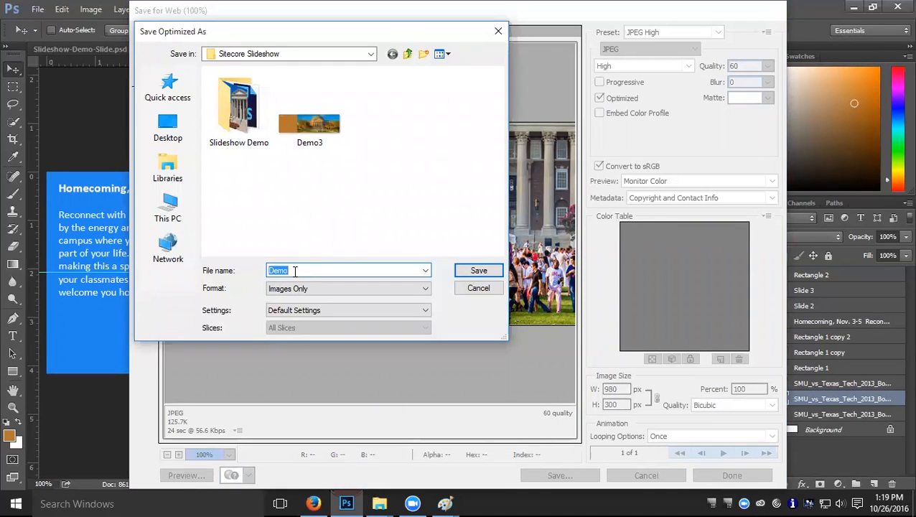
text(1)
key(BackSpace)
text(Dem)
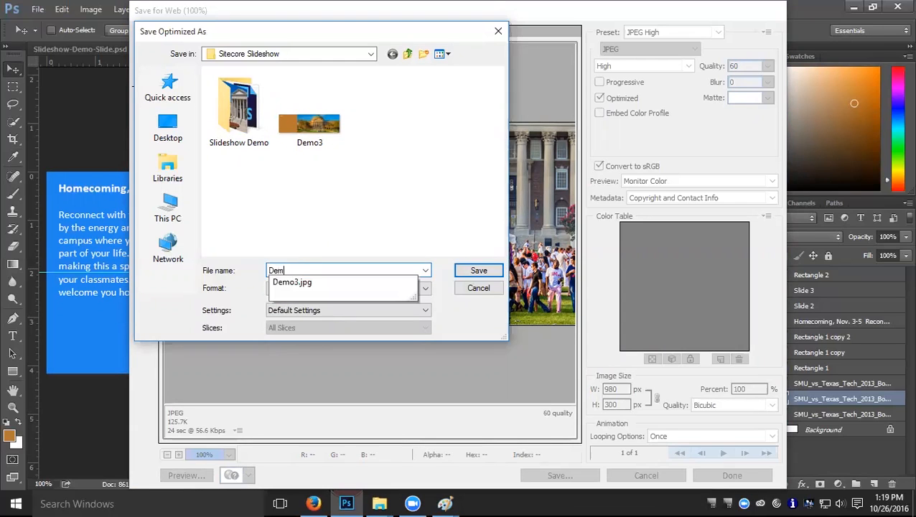
text(o 1)
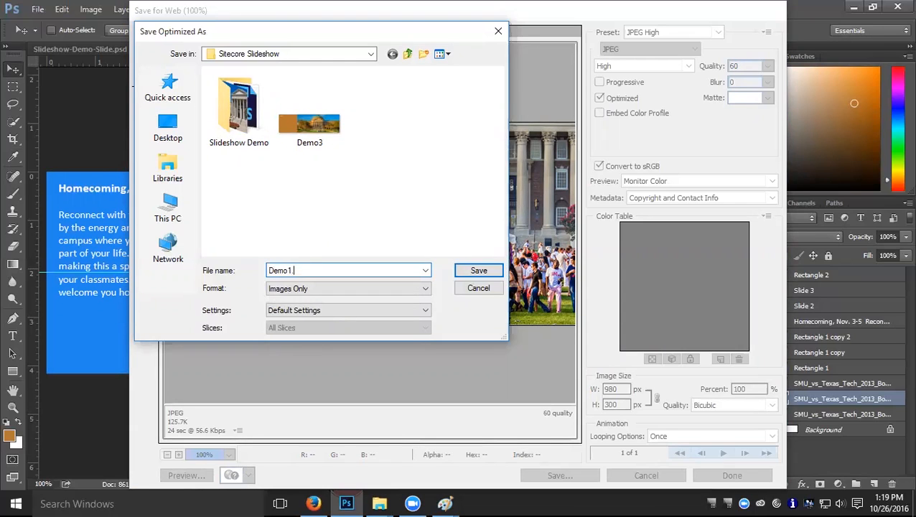
text(.jpg)
key(Return)
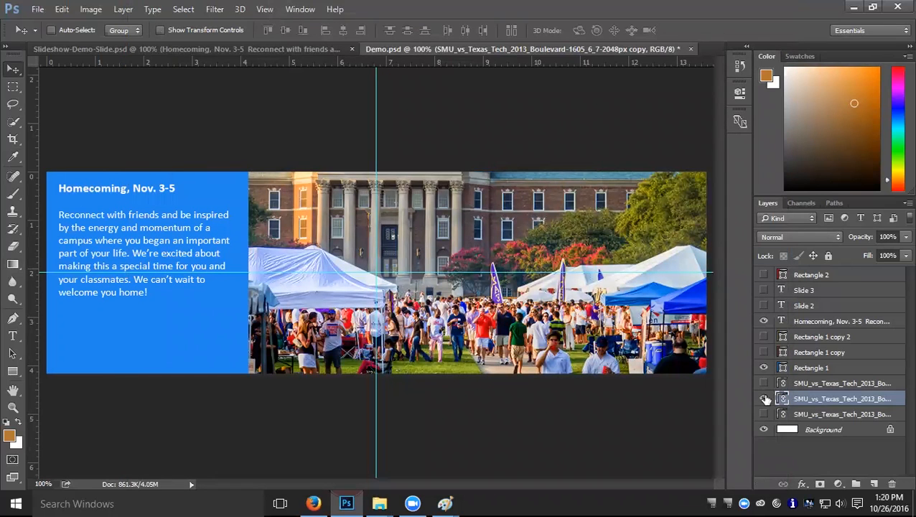
click(765, 414)
click(765, 402)
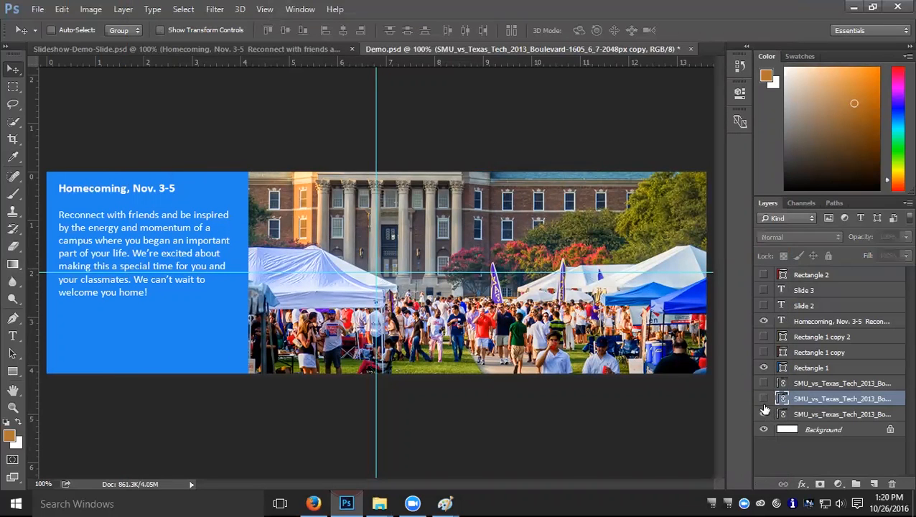
right_click(809, 402)
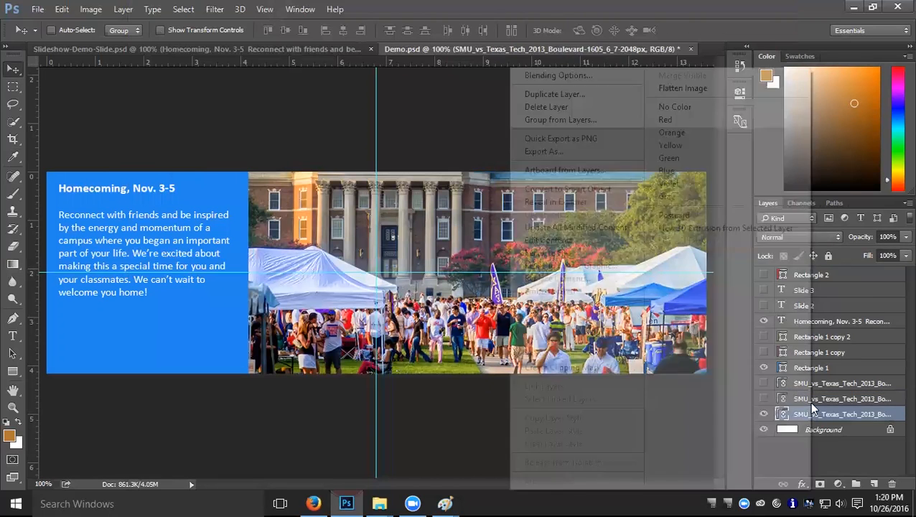
click(833, 413)
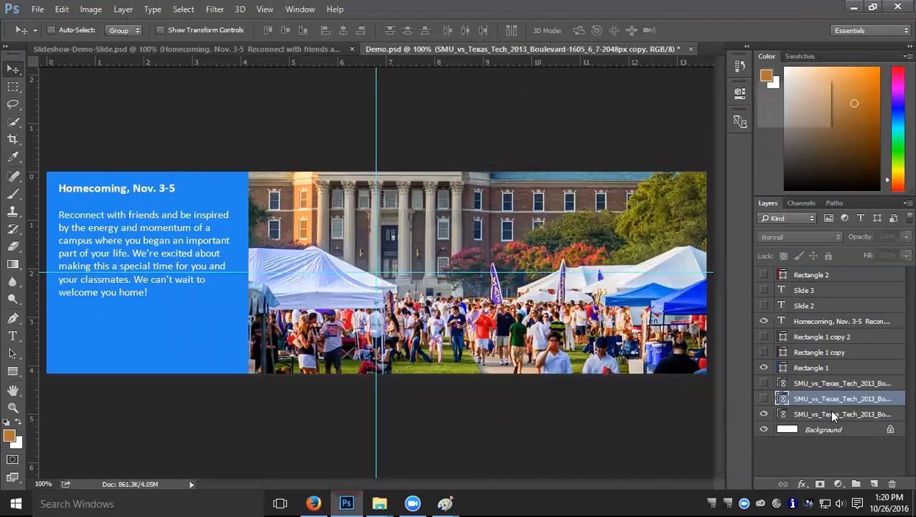
right_click(831, 415)
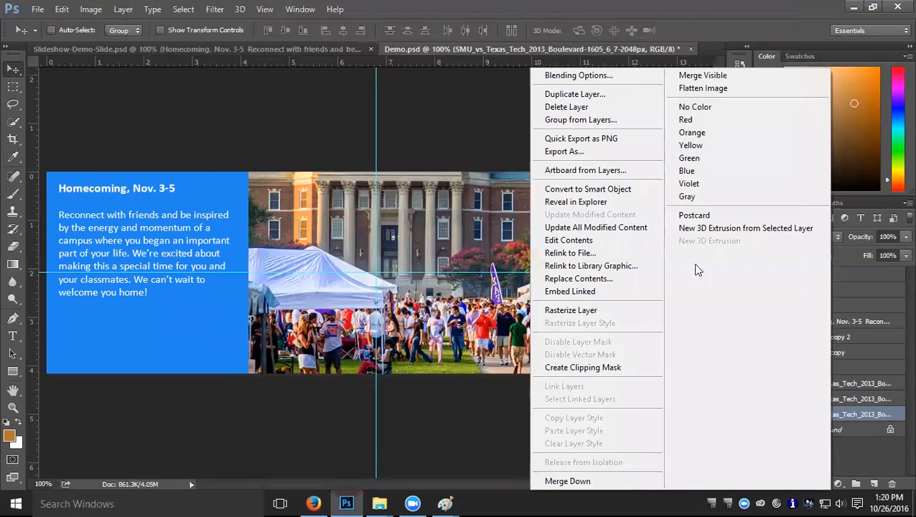
click(622, 253)
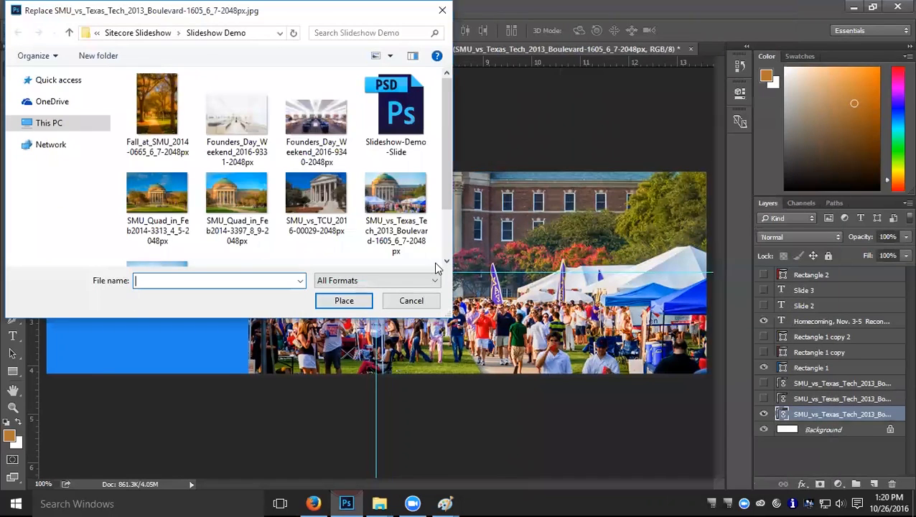
click(349, 205)
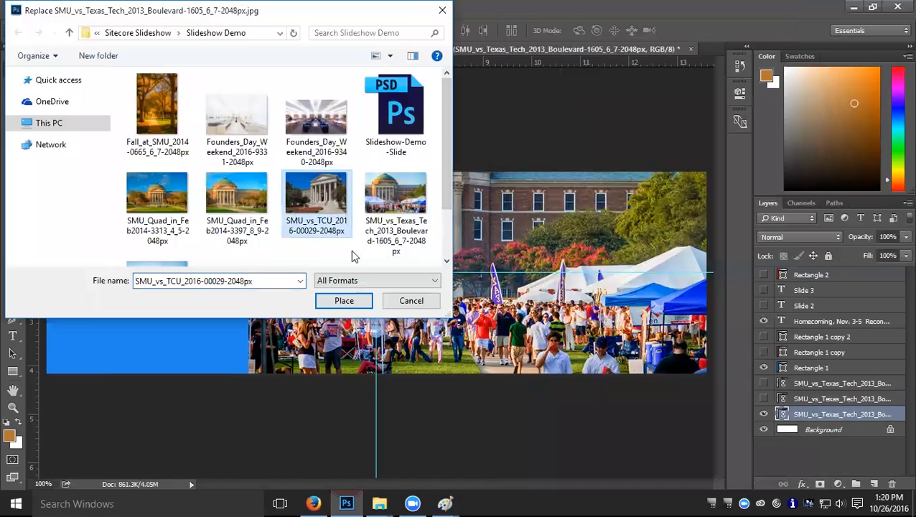
click(352, 302)
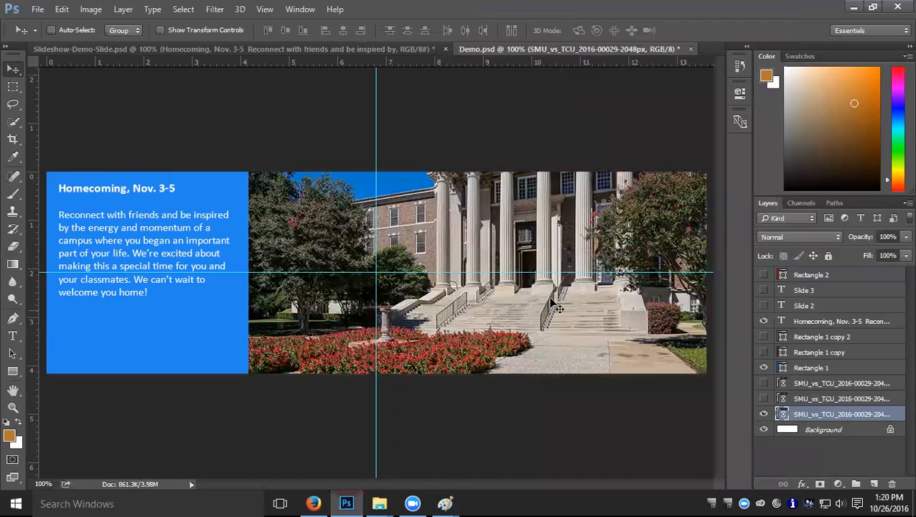
Hide the Homecoming text and show the Slide 2 text with the dark red Rectangle 1 copy square.
click(764, 321)
click(763, 305)
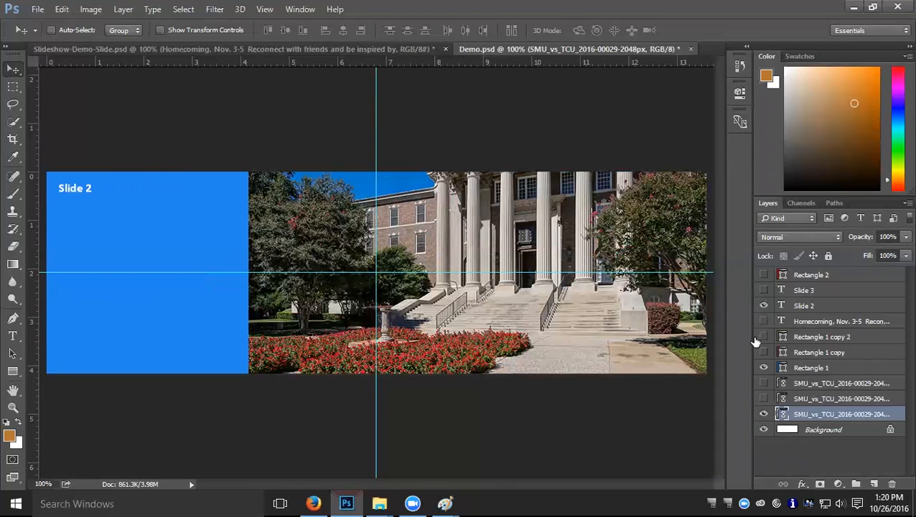
click(764, 352)
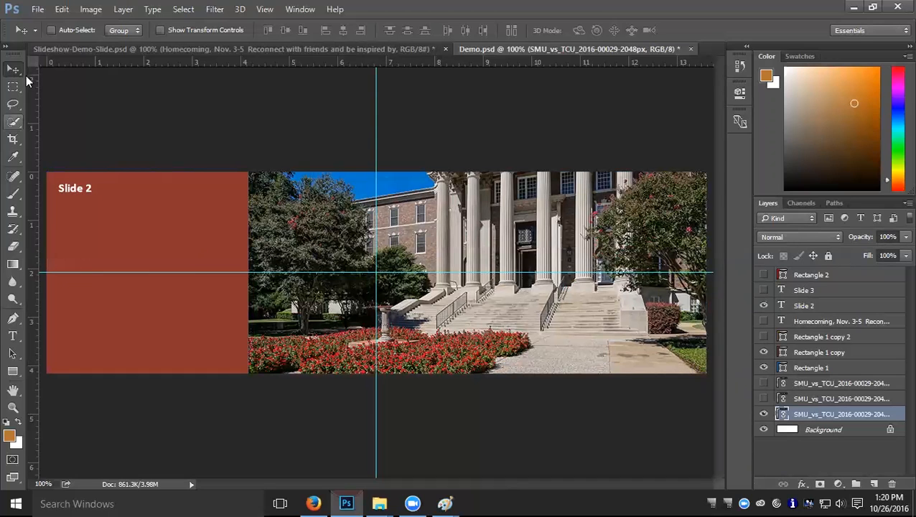
Export the Slide 2 design for web as a JPEG High image named Demo2 in the Sitecore Slideshow folder.
click(38, 9)
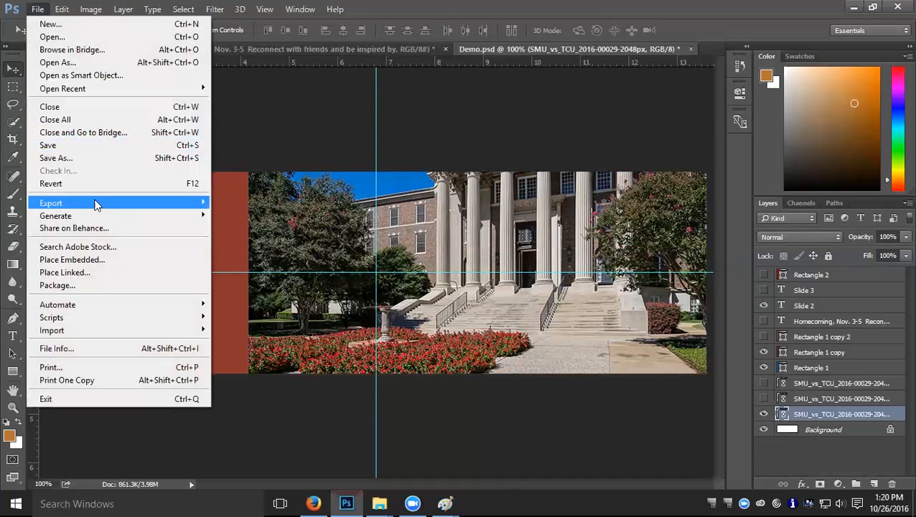
mouse_move(96, 202)
click(302, 252)
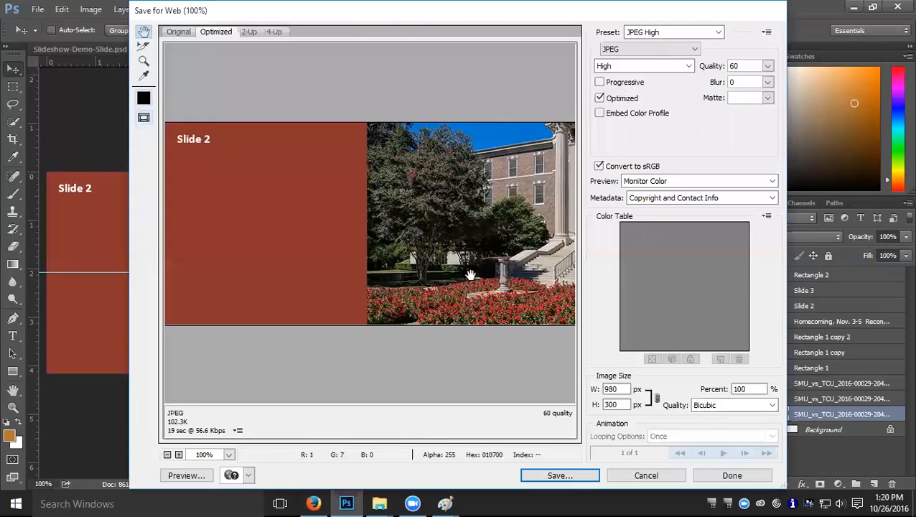
click(583, 475)
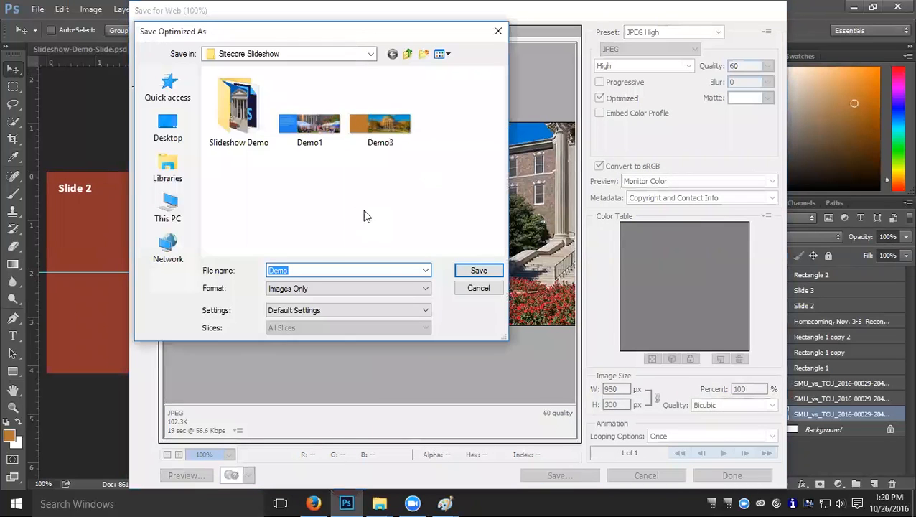
click(311, 270)
text(2)
click(485, 271)
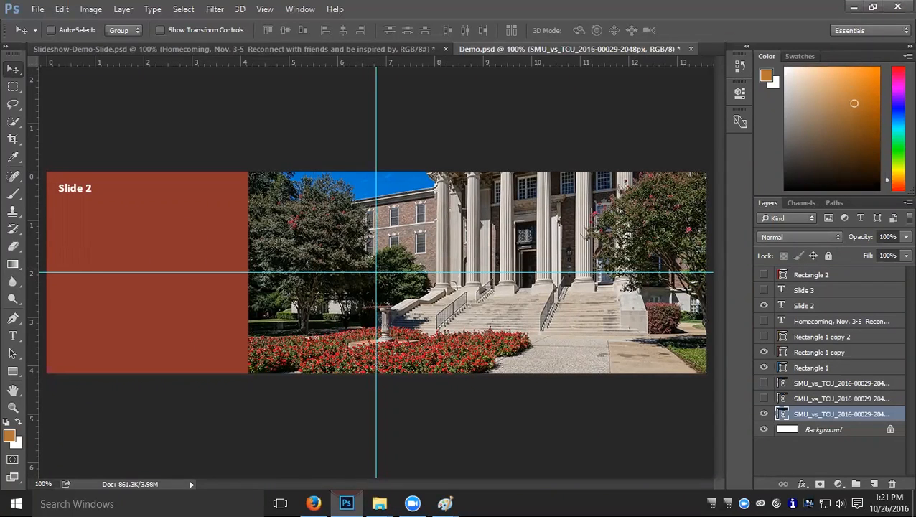
Restore the window size and close Demo.psd and Slideshow-Demo-Slide.psd without saving their changes.
click(873, 6)
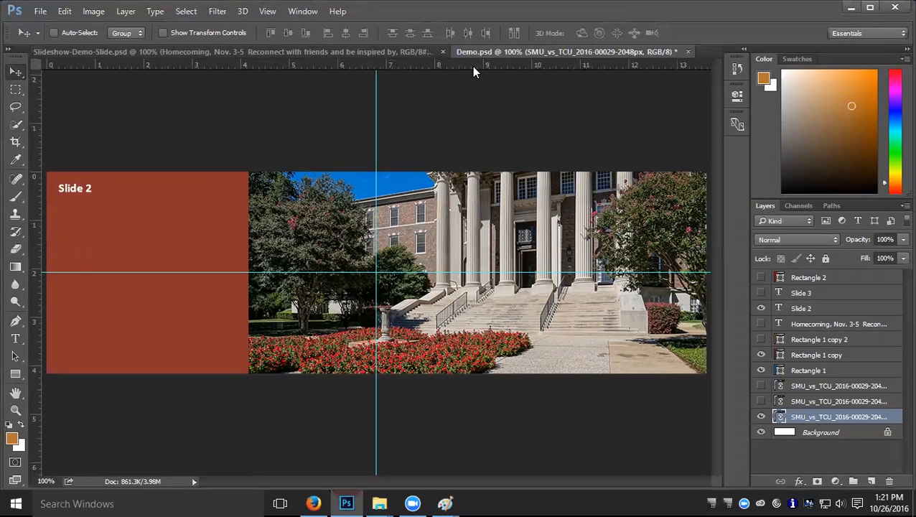
click(688, 52)
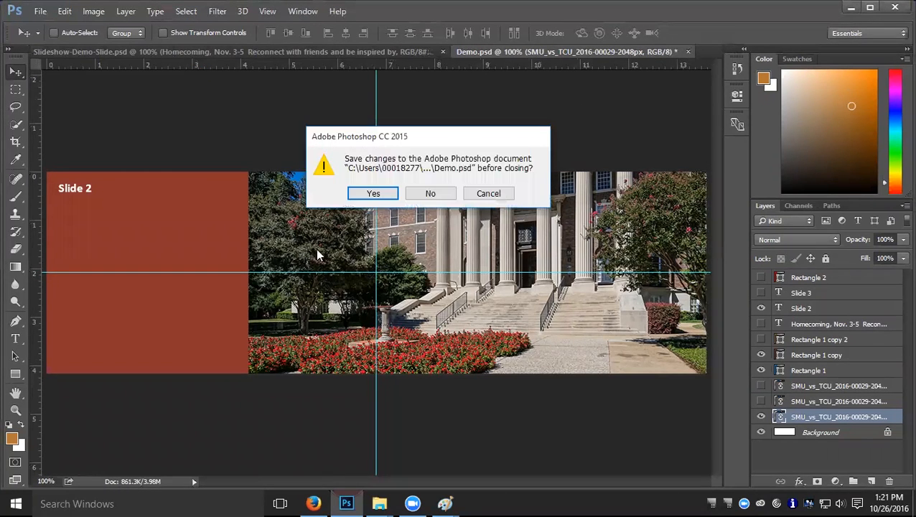
click(431, 195)
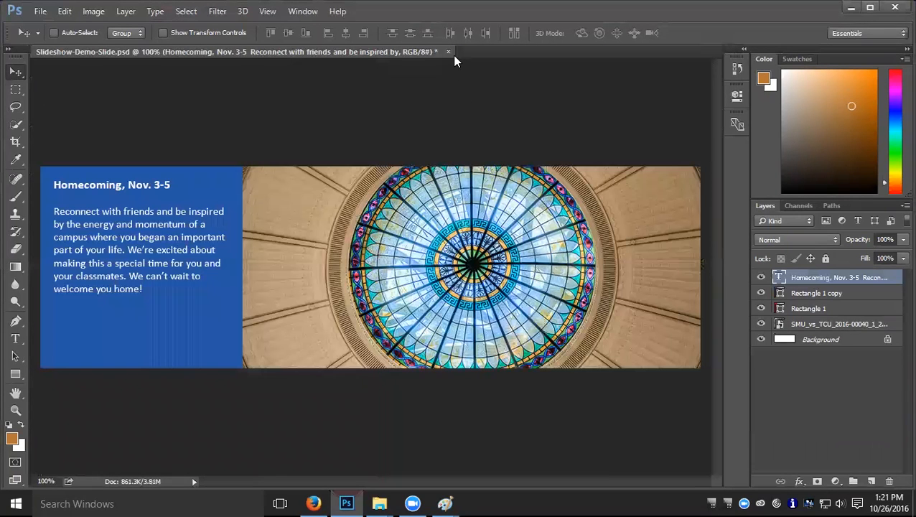
click(446, 52)
click(430, 194)
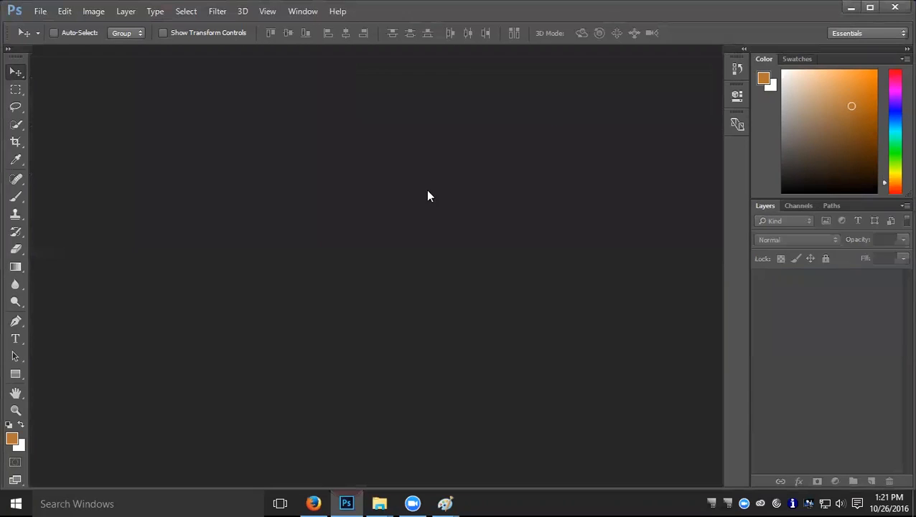
Switch to the Slideshow Demo folder in File Explorer and select both Founders_Day_Weekend photos plus SMU_Quad_in_Feb2014-3313_4_5-2048px, leaving out the PSD.
click(381, 503)
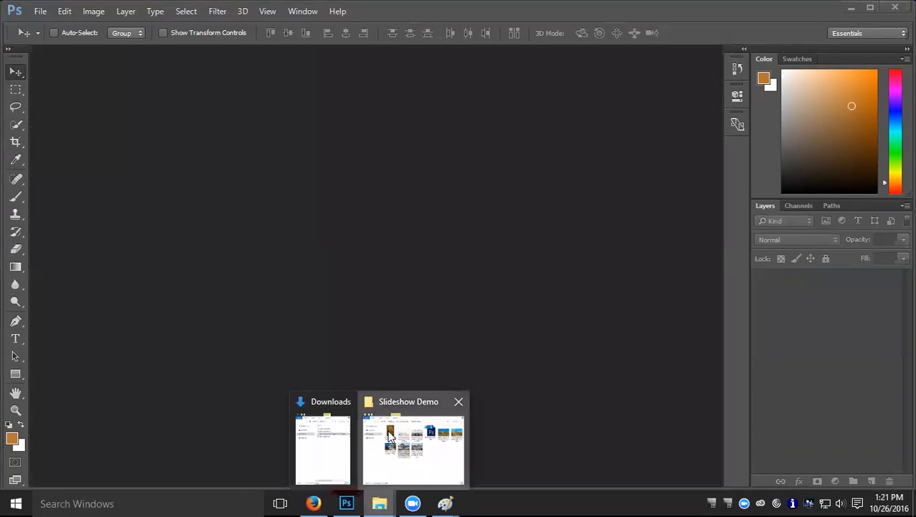
click(413, 441)
click(269, 167)
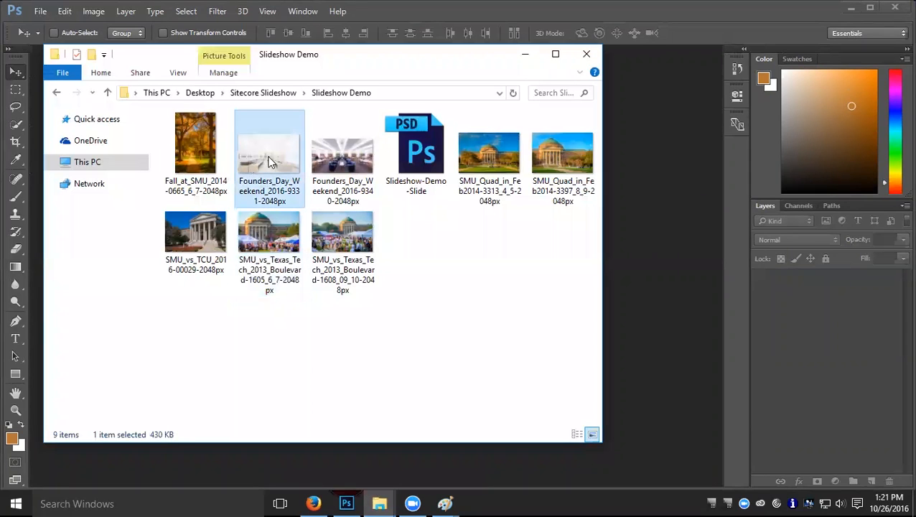
ctrl+click(327, 176)
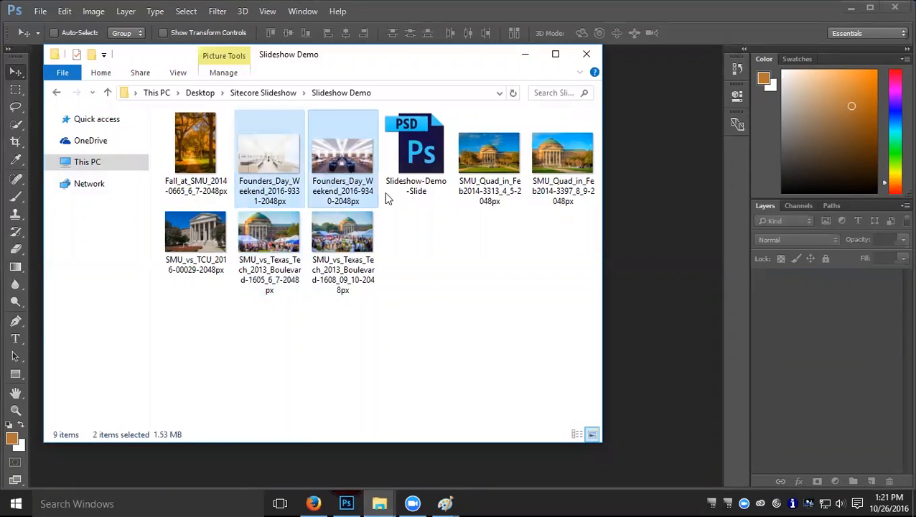
ctrl+shift+click(485, 153)
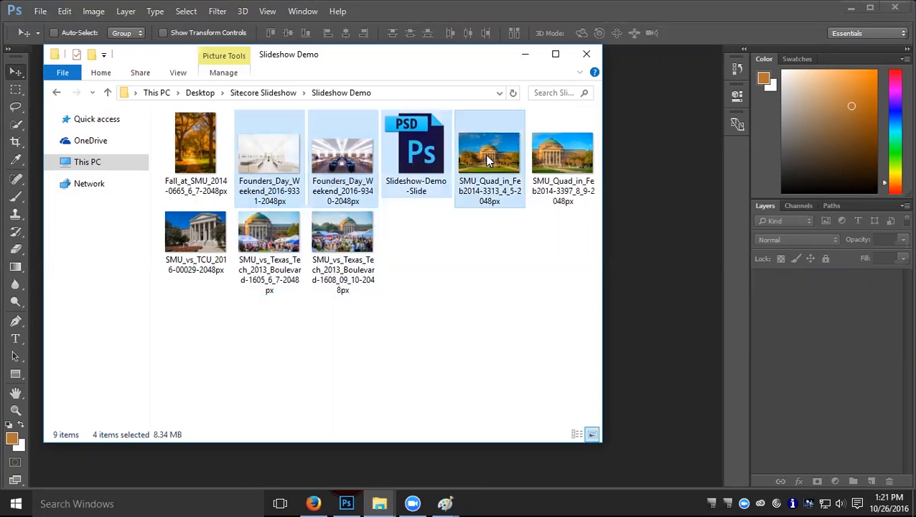
key(alt)
click(421, 158)
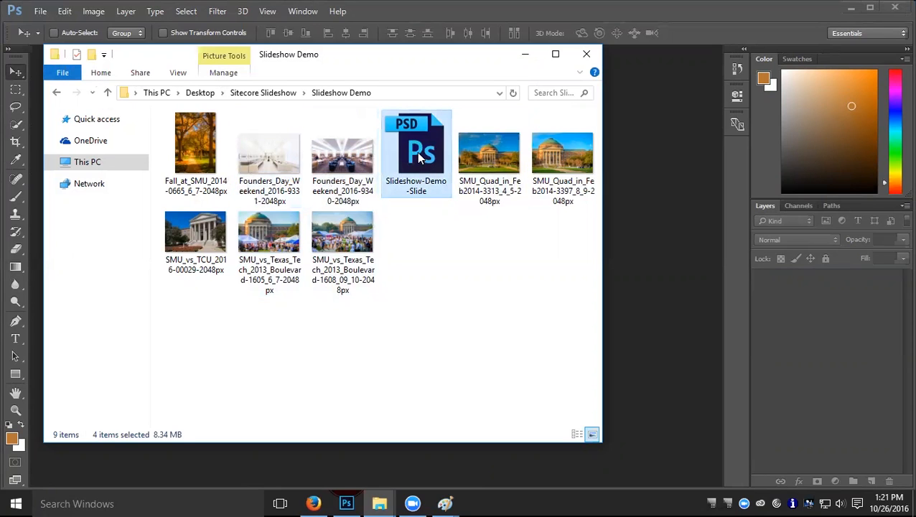
click(291, 162)
ctrl+click(349, 169)
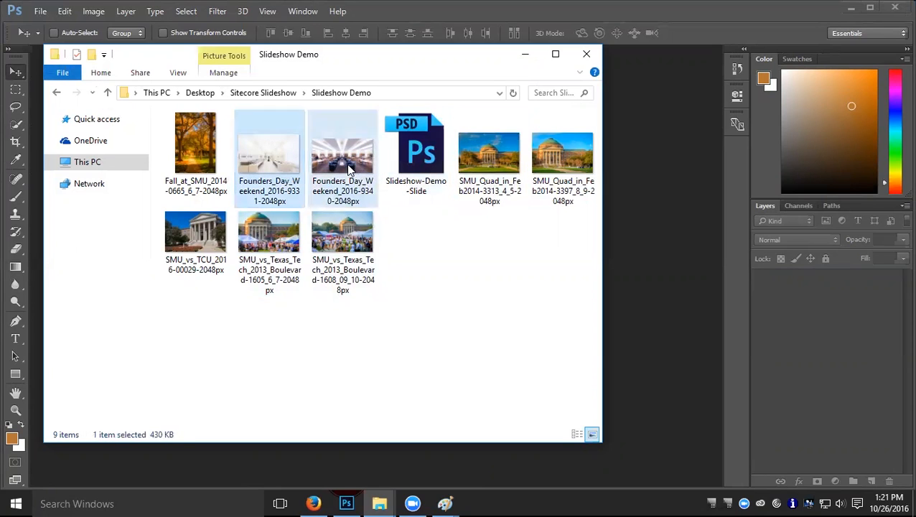
ctrl+click(473, 168)
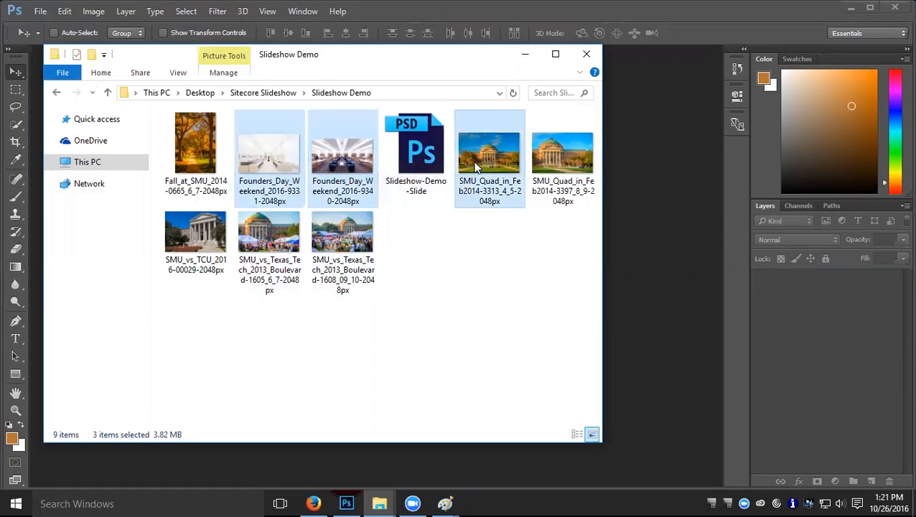
drag(476, 167, 424, 427)
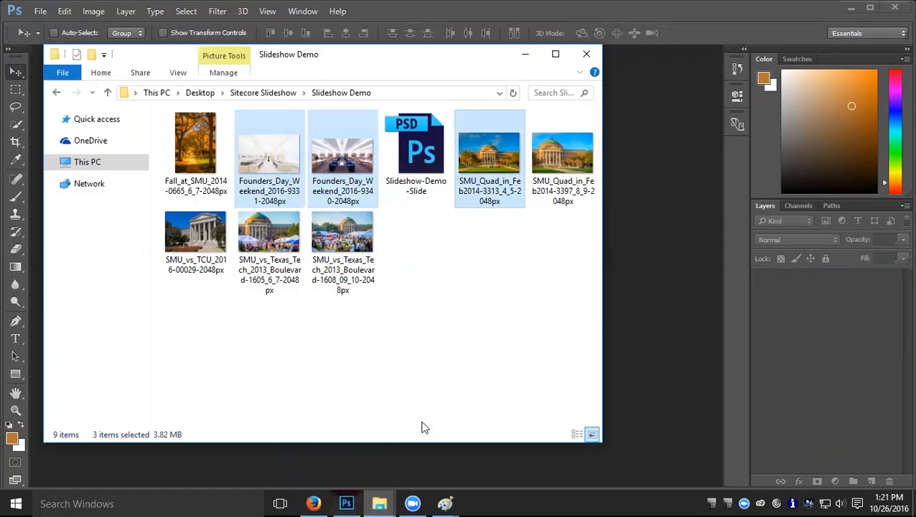
Open SMU_Quad_in_Feb2014-3313_4_5-2048px in Adobe Photoshop CC 2015 without making it the default app for .jpg files.
double_click(496, 148)
click(449, 217)
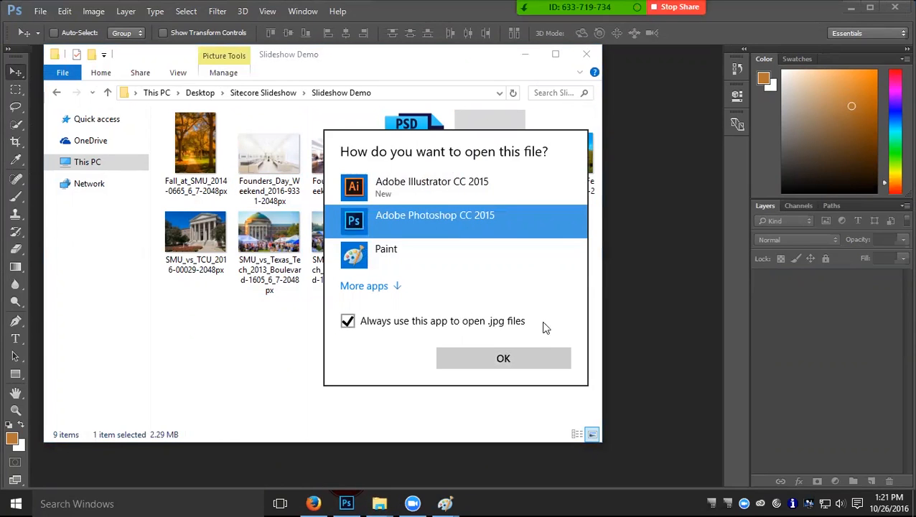
click(408, 324)
click(468, 356)
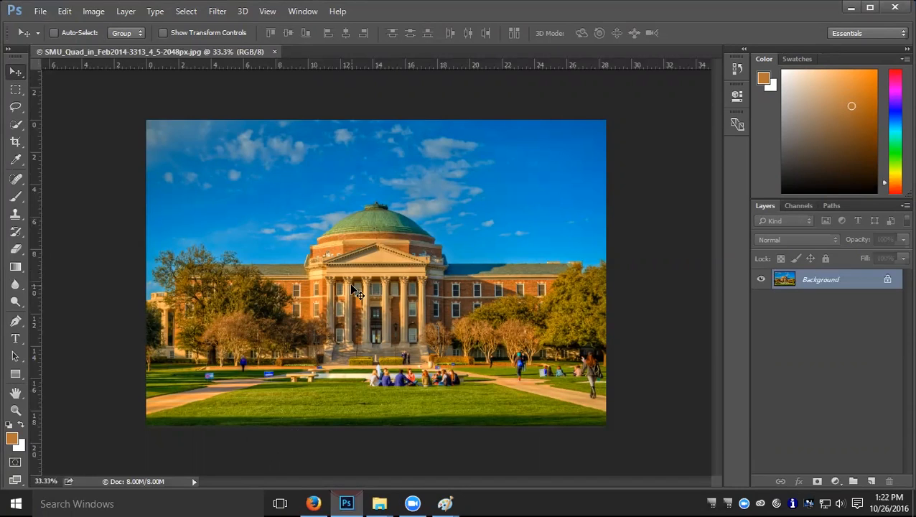
Switch to Firefox, load smu.edu in a new tab and go to the Dedman College of Humanities and Sciences site.
click(314, 502)
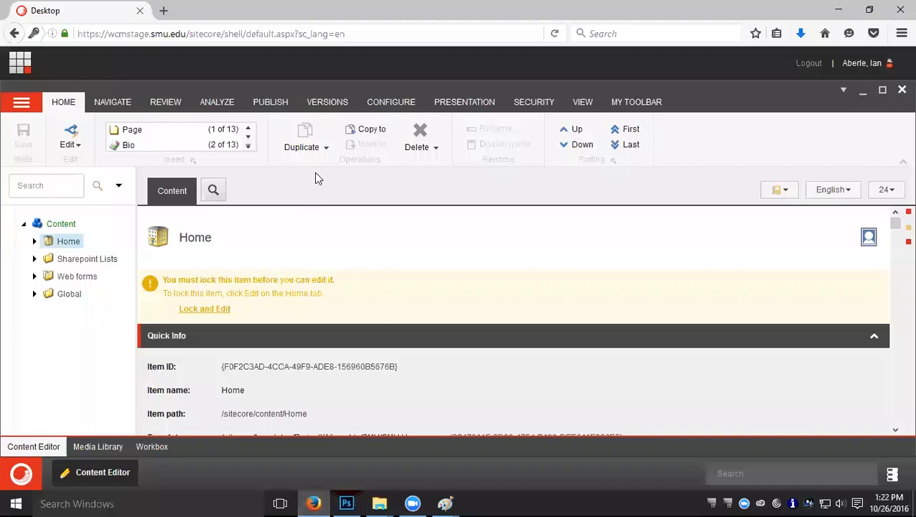
key(ctrl+t)
text(sm)
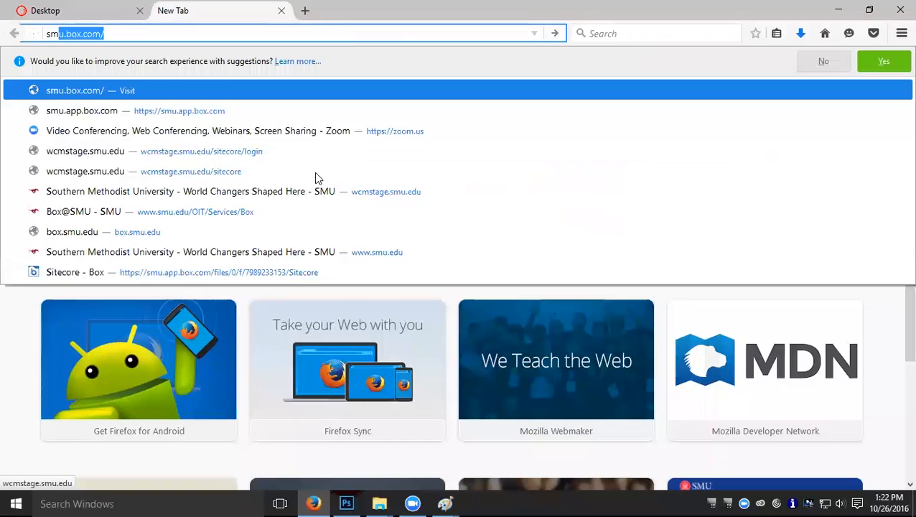
text(u.edu)
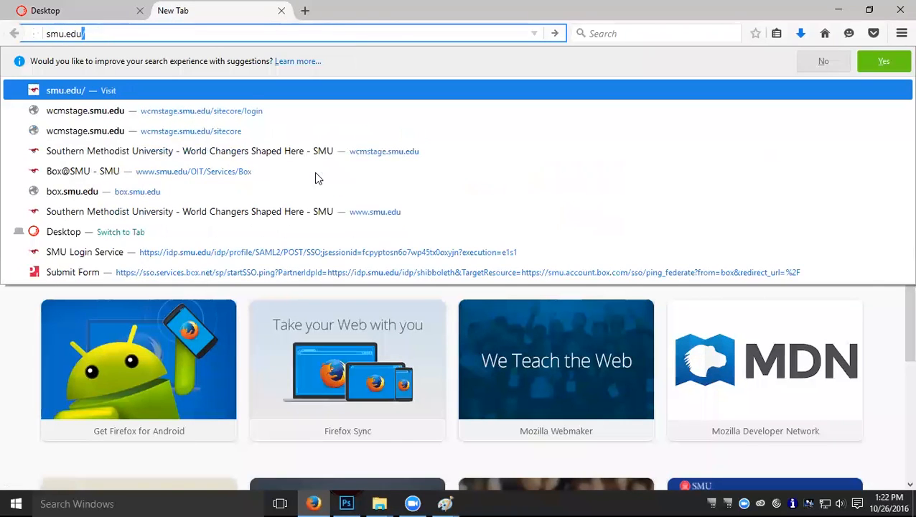
key(Return)
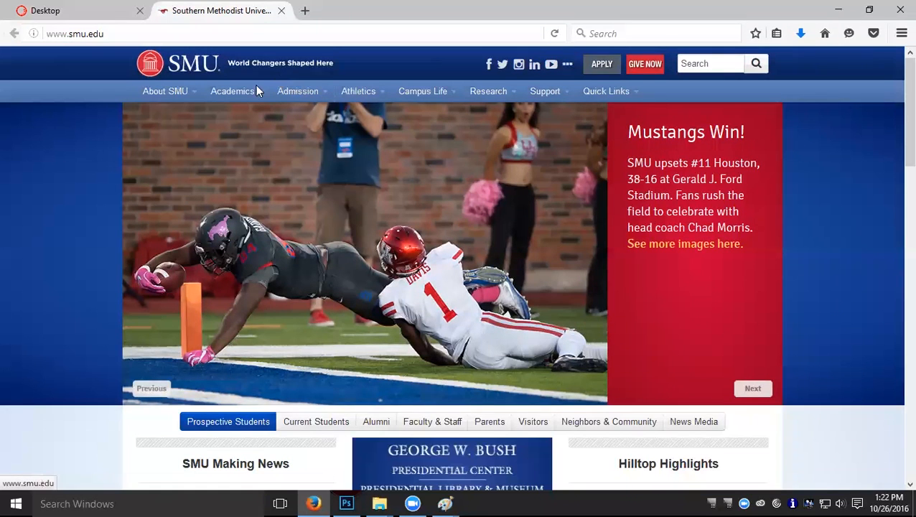
click(240, 92)
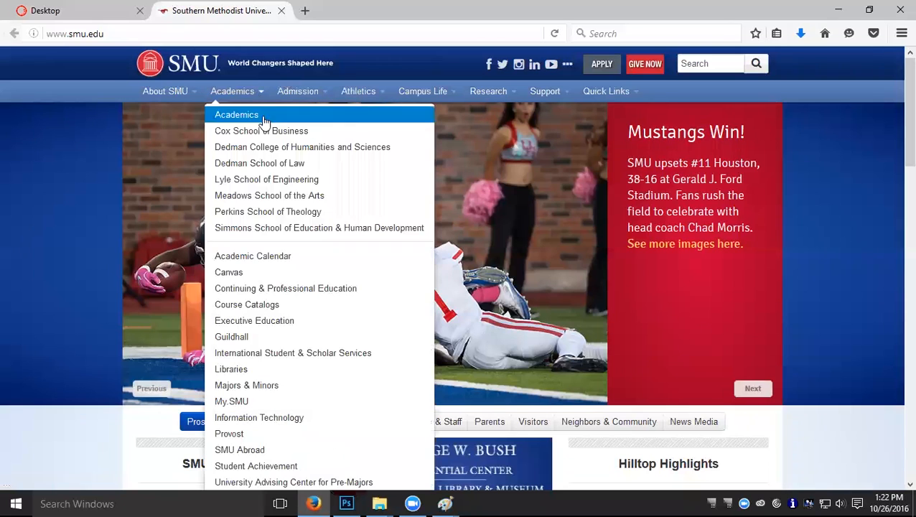
click(305, 147)
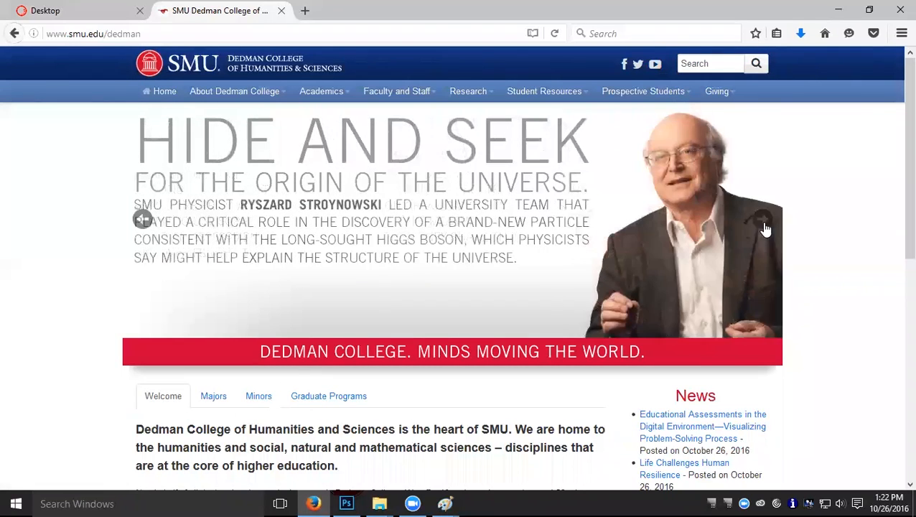
Page through the Dedman College homepage slideshow and open the college's list of majors.
click(764, 224)
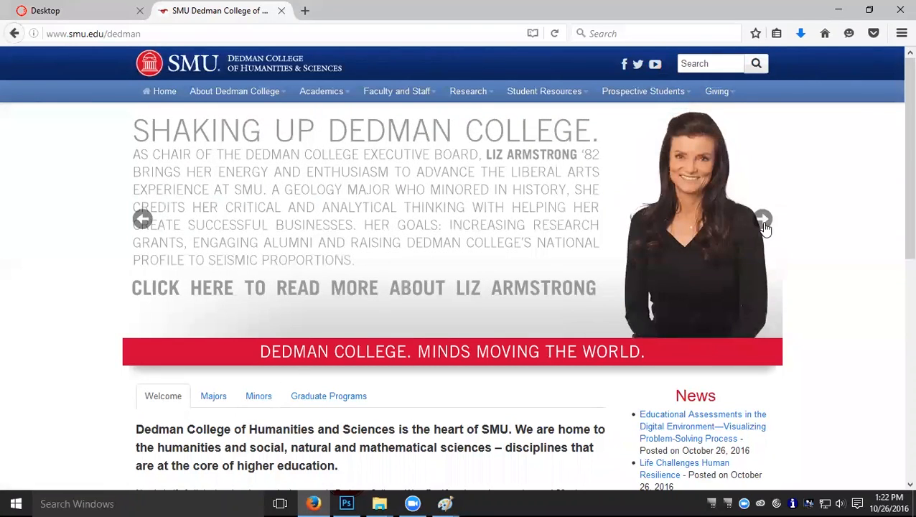
click(764, 223)
mouse_move(343, 92)
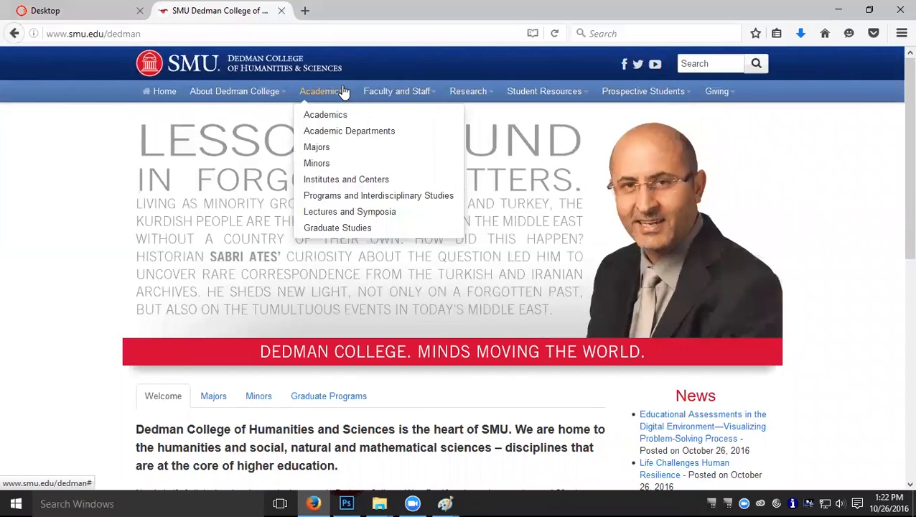
click(372, 149)
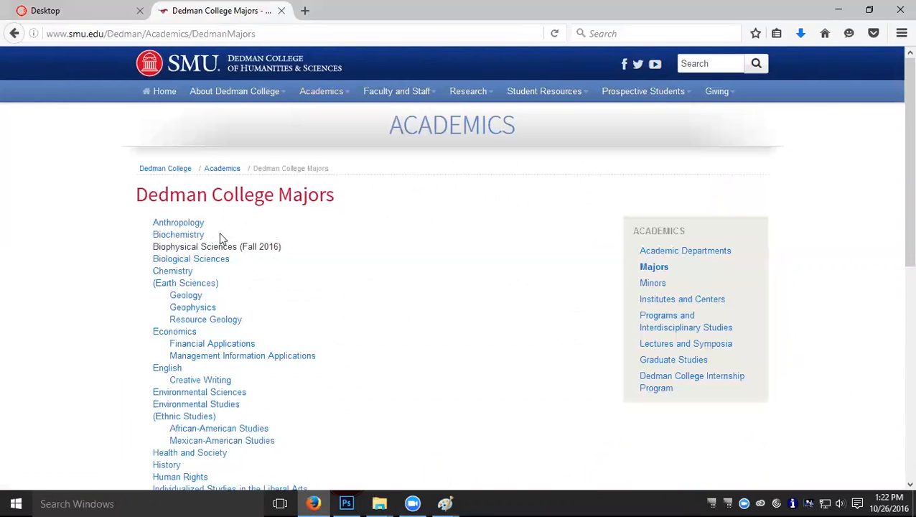
Visit the Anthropology department from the majors list and view the slideshow on its Health and Society Major page.
click(189, 224)
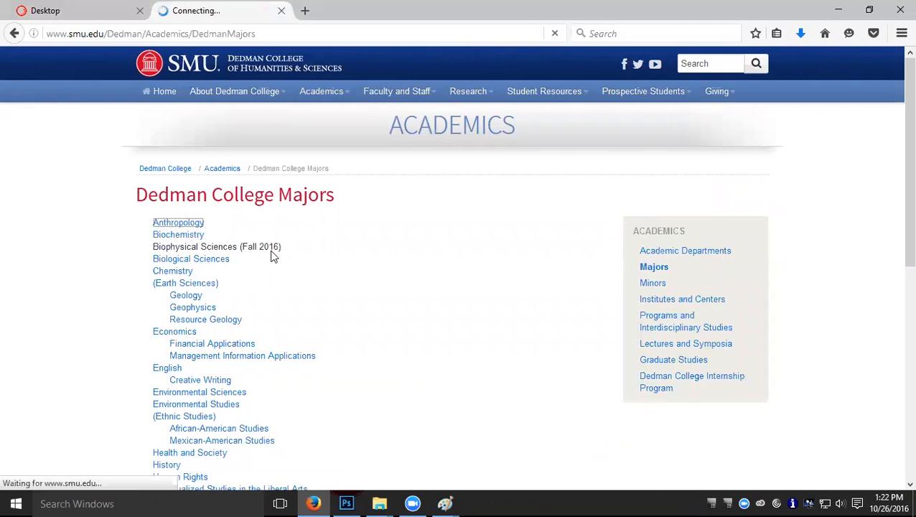
click(752, 248)
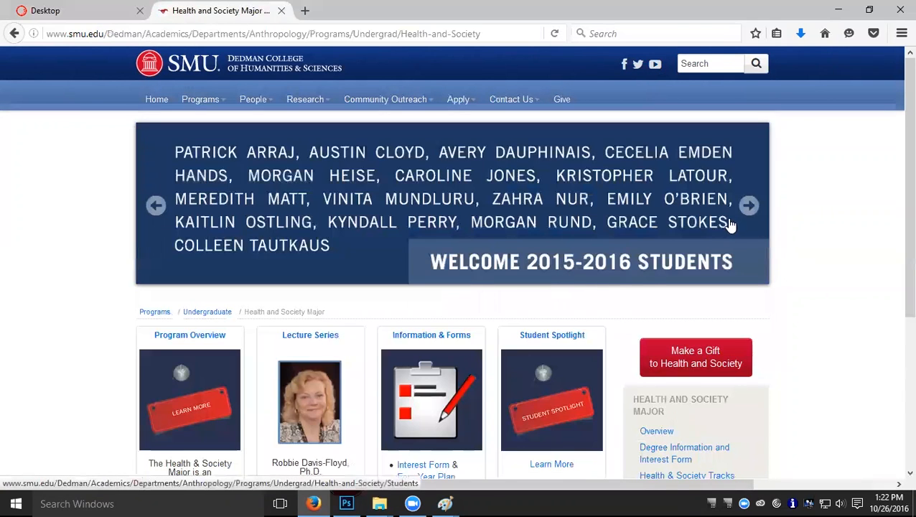
click(750, 206)
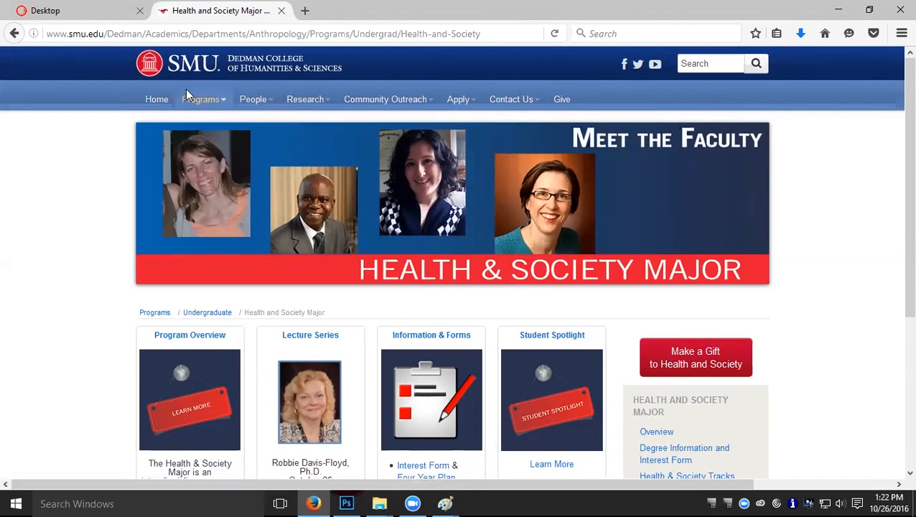
Return to the majors list, check Geology, and visit the Department of English page, highlighting its Department of English heading.
click(15, 34)
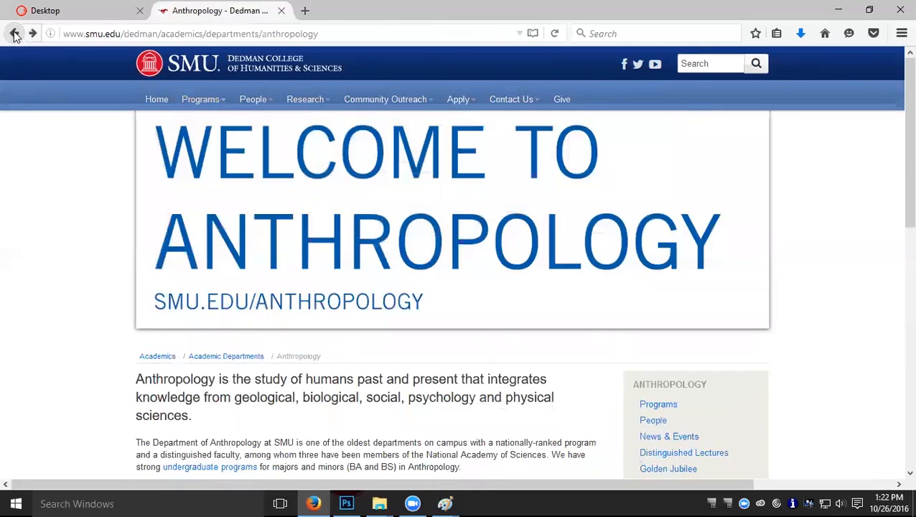
click(15, 33)
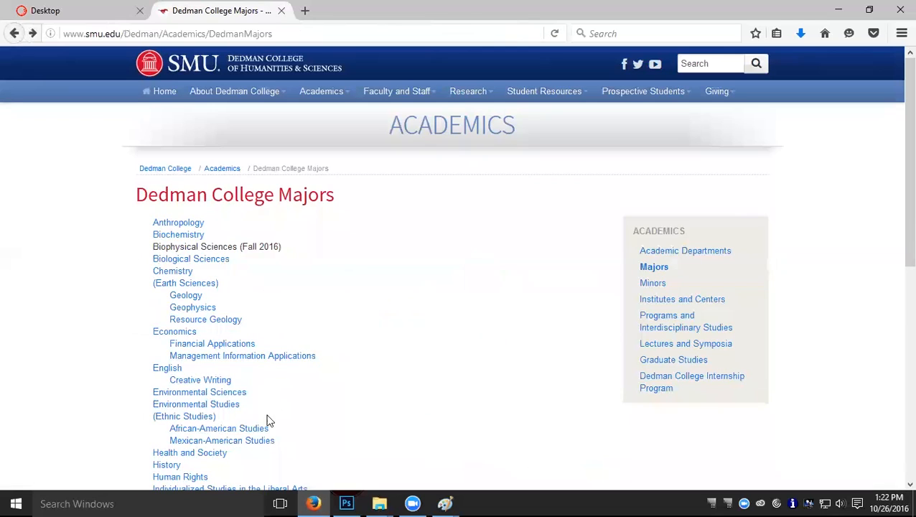
click(192, 297)
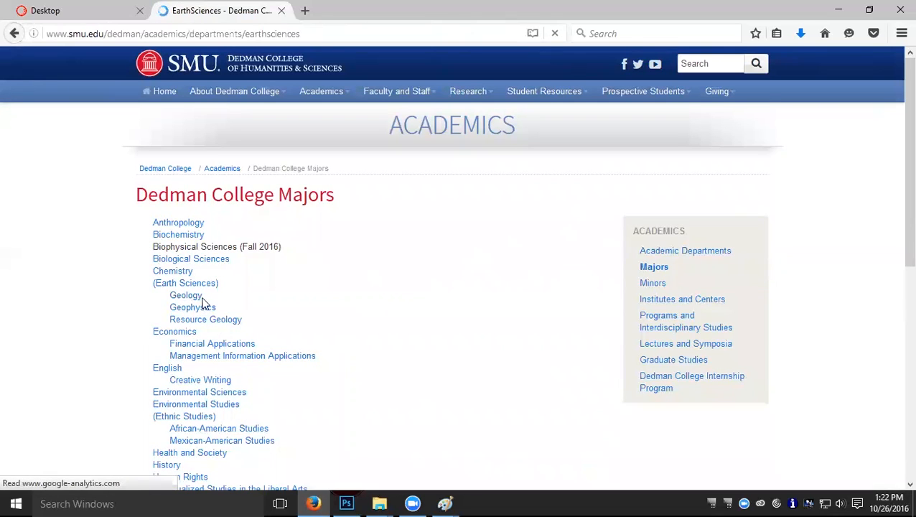
click(15, 34)
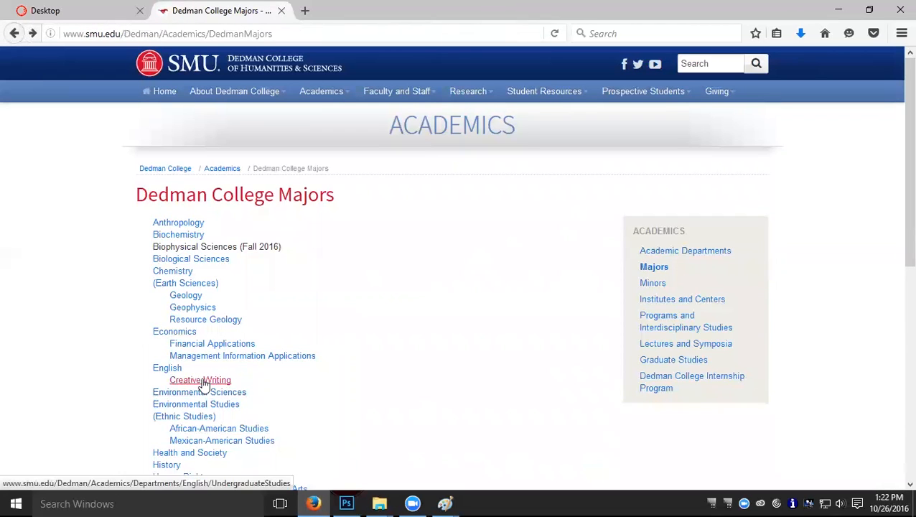
click(177, 371)
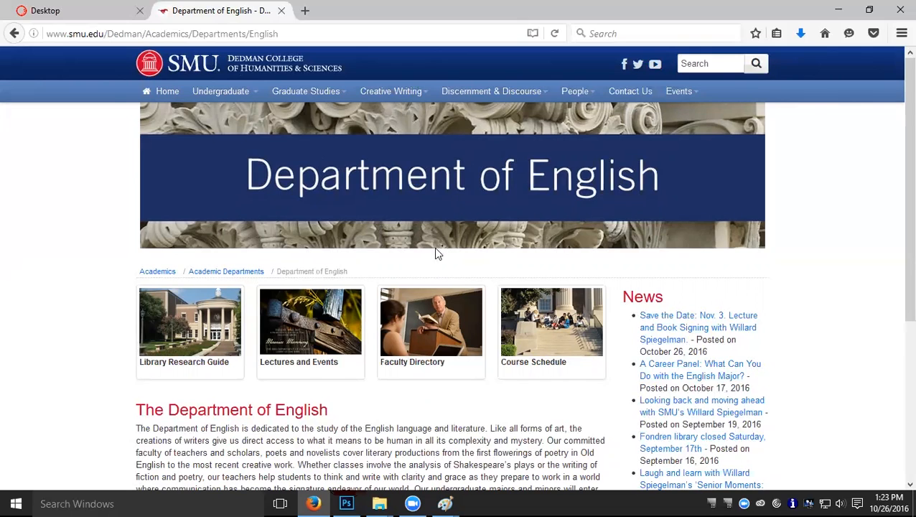
drag(329, 411, 171, 410)
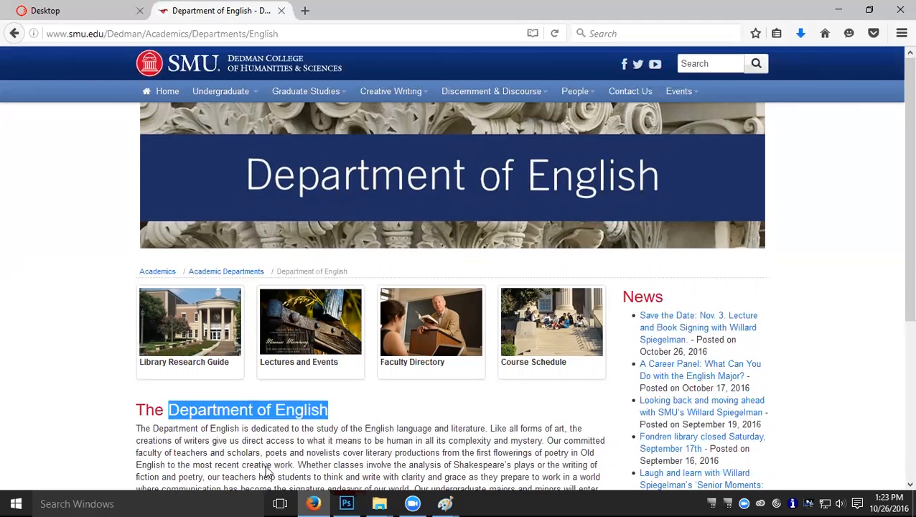
Switch to Photoshop and set a 980 : 300 crop ratio on the SMU Quad photo.
click(347, 503)
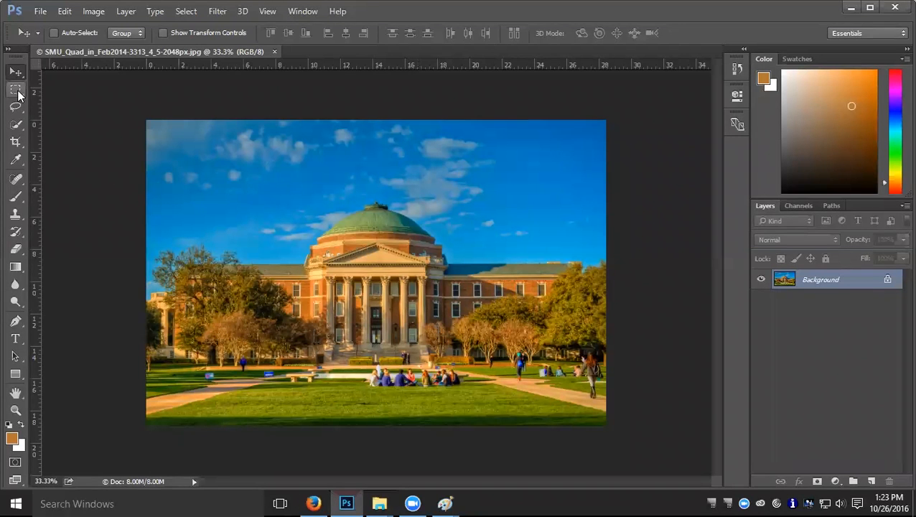
click(13, 144)
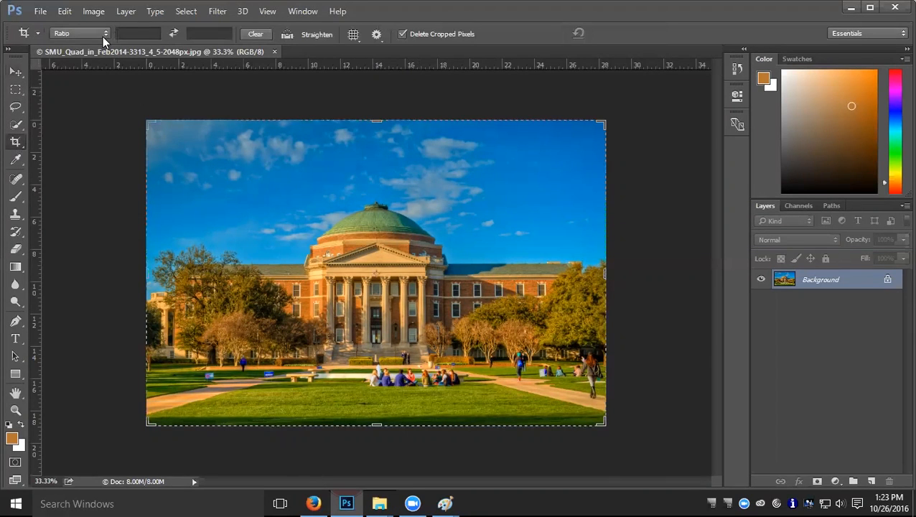
click(128, 34)
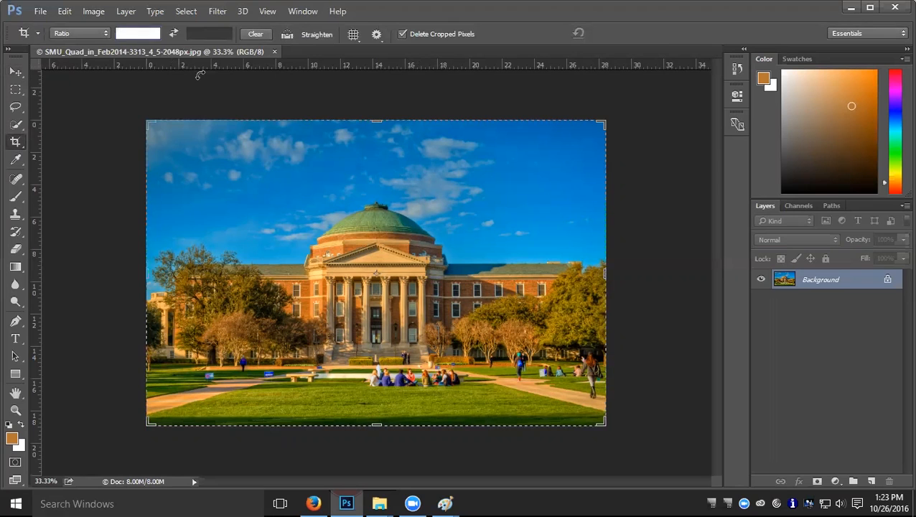
text(980)
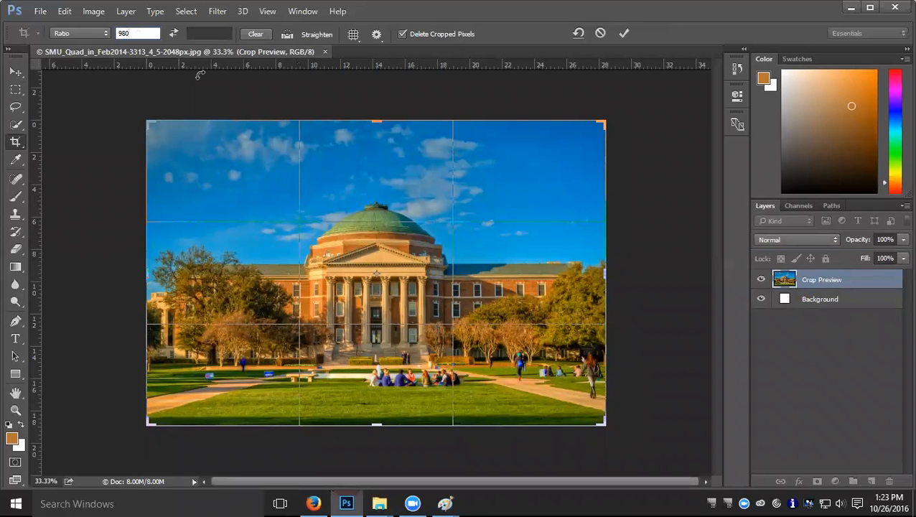
key(Tab)
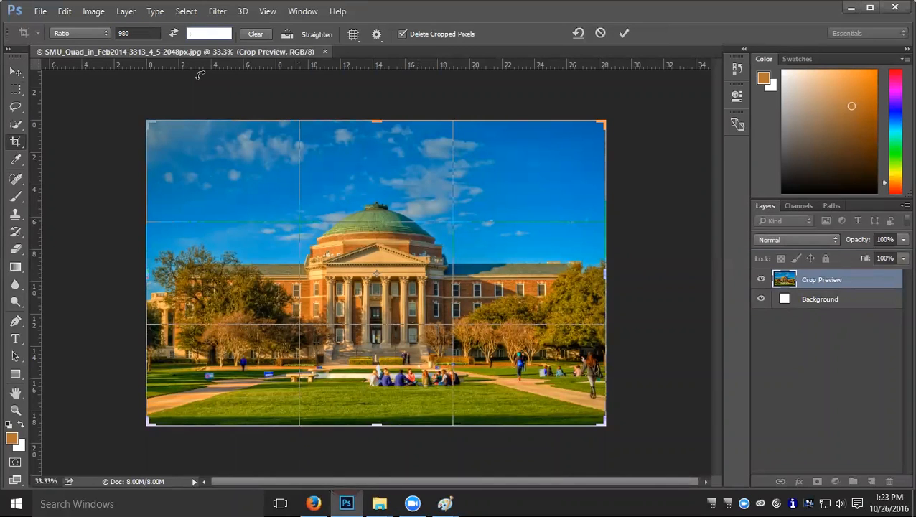
text(300)
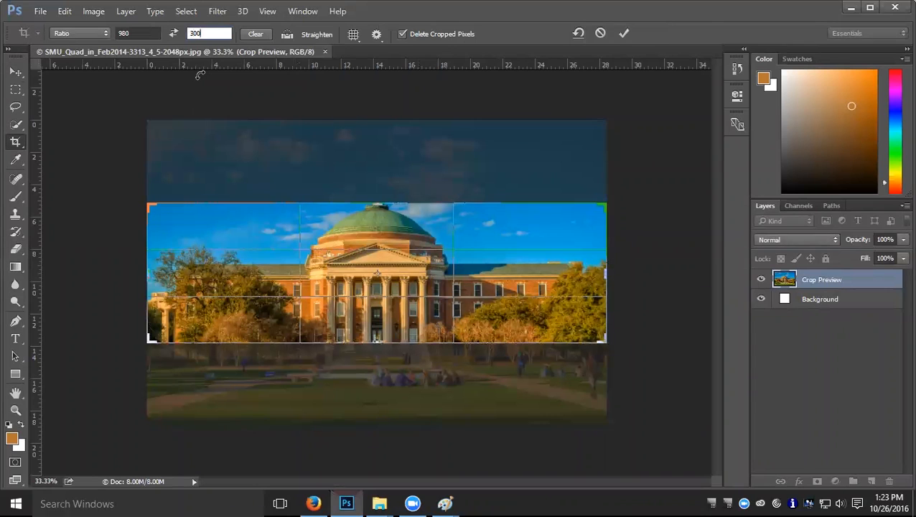
Reposition the photo within the full-width crop frame to include the building's columns and the people on the lawn.
drag(529, 288, 473, 271)
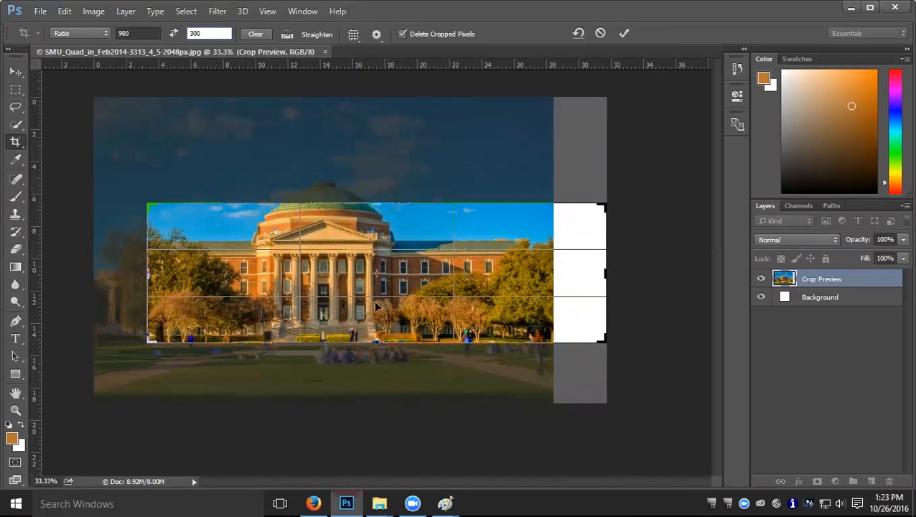
drag(334, 275, 503, 278)
drag(474, 250, 402, 243)
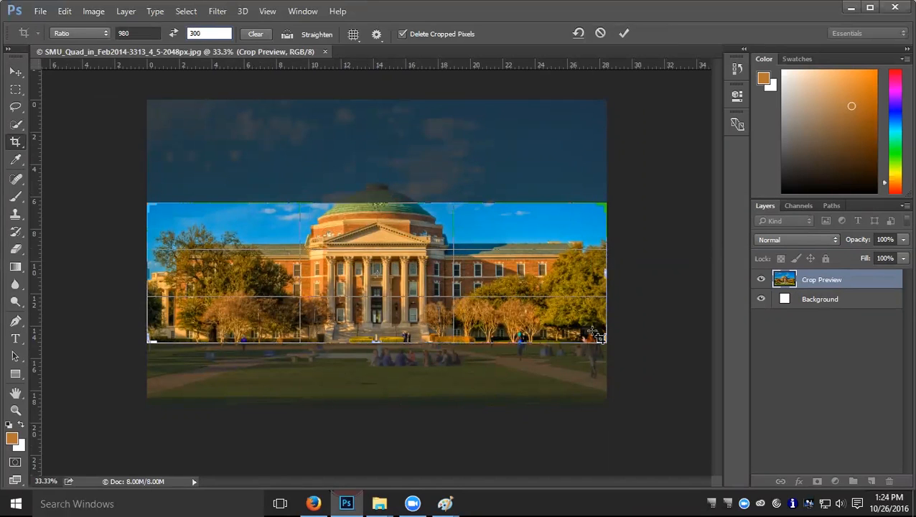
drag(369, 288, 371, 256)
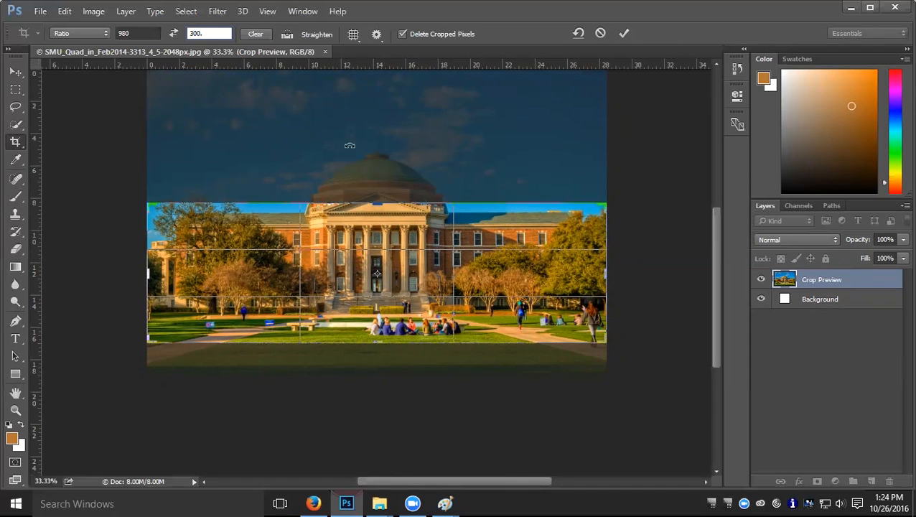
Save the crop settings as a preset named Sitecore Header Image and apply the crop to the SMU Quad photo.
click(90, 33)
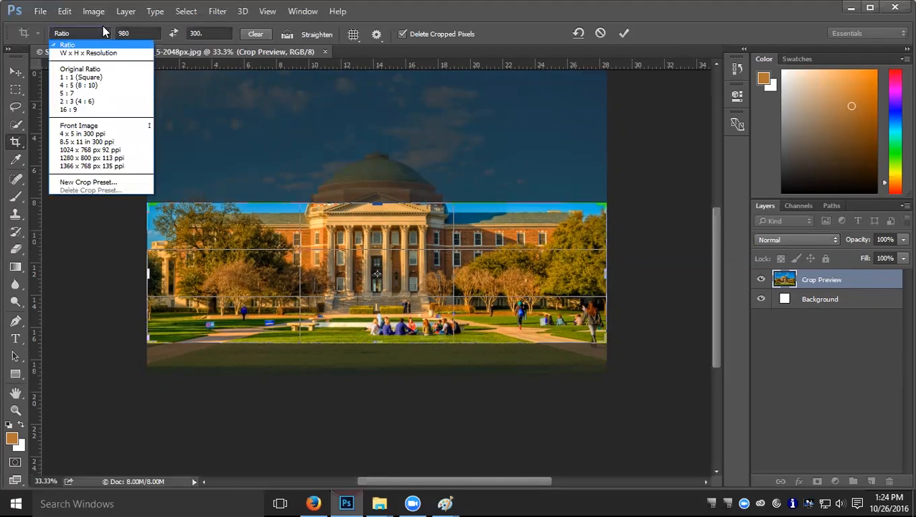
click(110, 184)
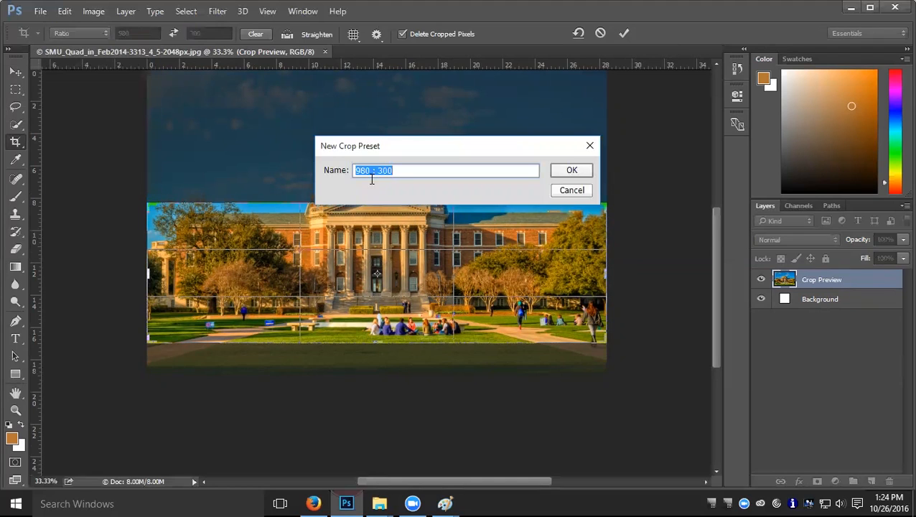
text(Sitecore Header Image)
key(Return)
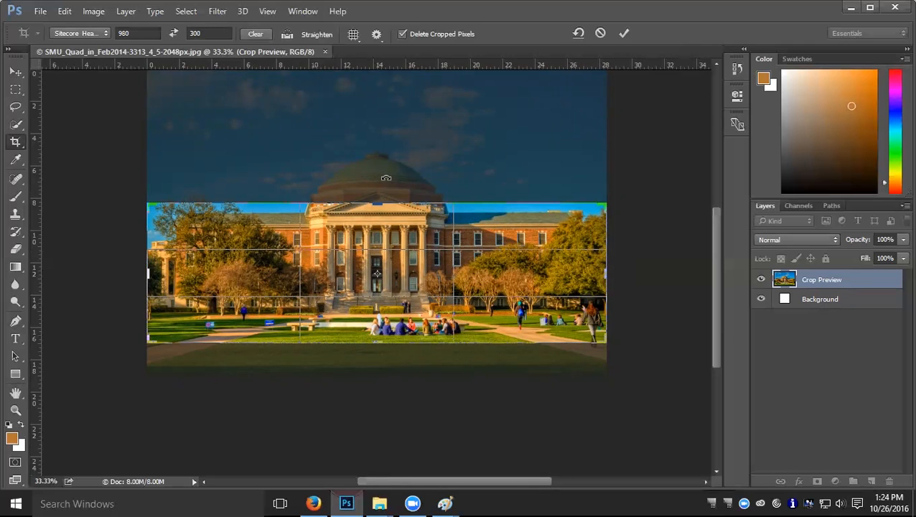
key(Return)
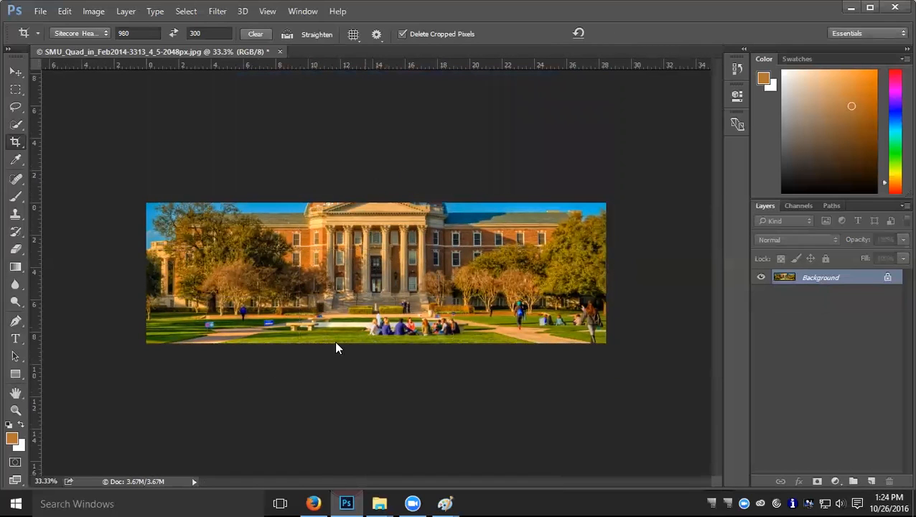
Open Fall_at_SMU_2014-0665_6_7-2048px from the Slideshow Demo folder.
click(38, 11)
click(48, 40)
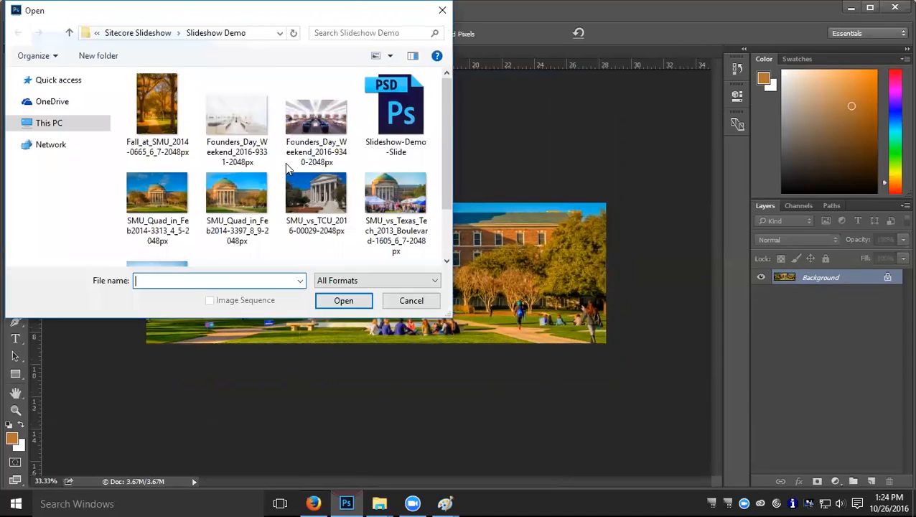
click(338, 299)
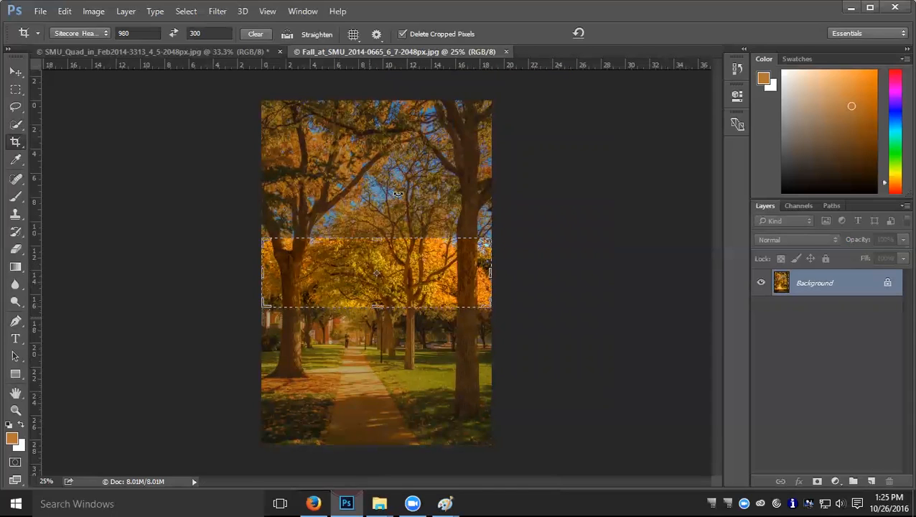
Shift the fall photo up within the 980 : 300 crop frame to include the tree trunks and walkway, and apply the crop.
key(Up)
key(Up)
key(Up)
key(Up)
key(Up)
key(Up)
key(Up)
key(Up)
key(Up)
key(Up)
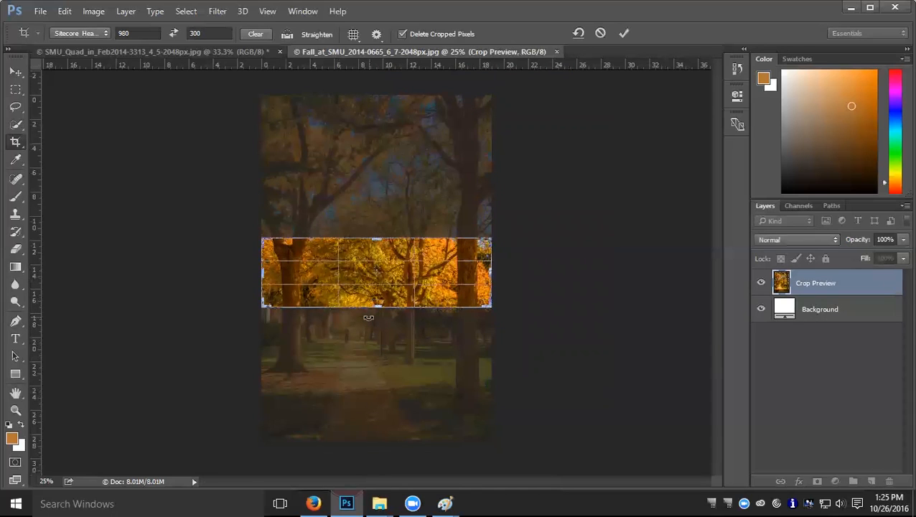
key(Up)
key(Up)
key(Up)
key(Up)
key(Up)
key(Up)
key(Up)
key(Up)
key(Up)
key(Up)
key(Up)
key(Up)
key(Up)
key(Up)
key(Up)
key(Up)
key(Up)
key(Up)
key(Up)
key(Up)
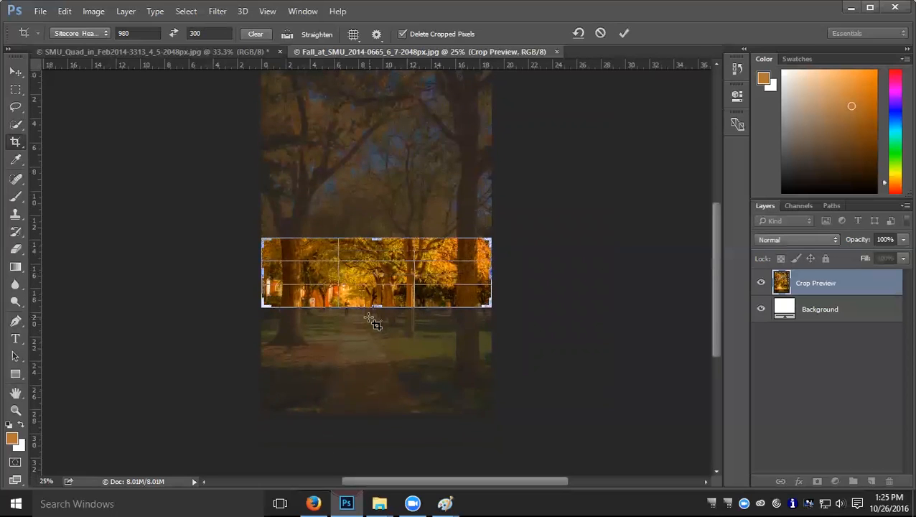
key(Up)
key(Up)
key(Up)
key(Up)
key(Up)
key(Up)
key(Up)
key(Up)
key(Up)
key(Up)
key(Up)
key(Up)
key(Up)
key(Up)
key(Up)
key(Up)
key(Up)
key(Up)
key(Up)
key(Up)
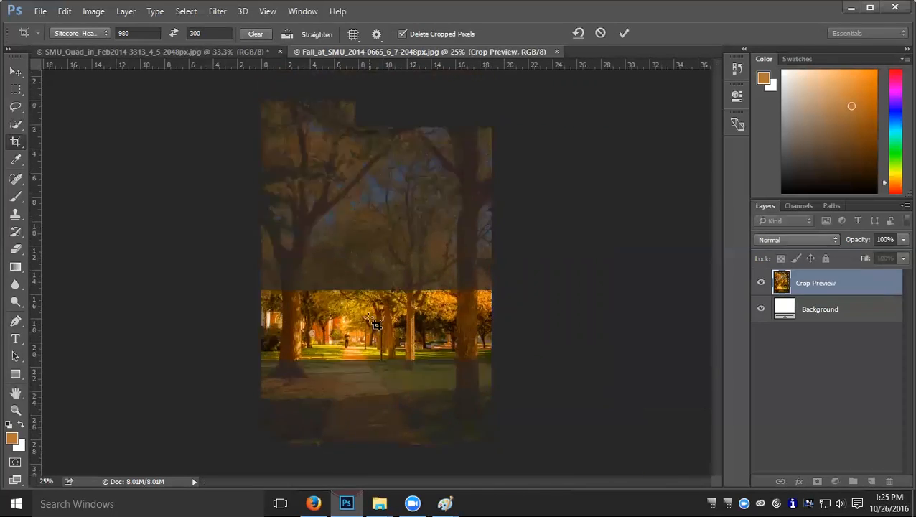
key(Return)
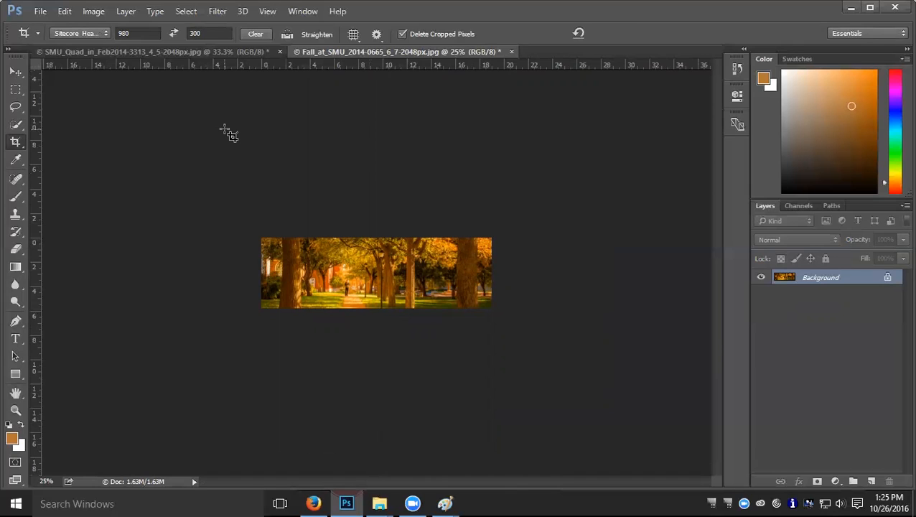
Try crop ratio heights of 350 and 200 on the fall photo while keeping the width at 980.
click(208, 33)
text(350)
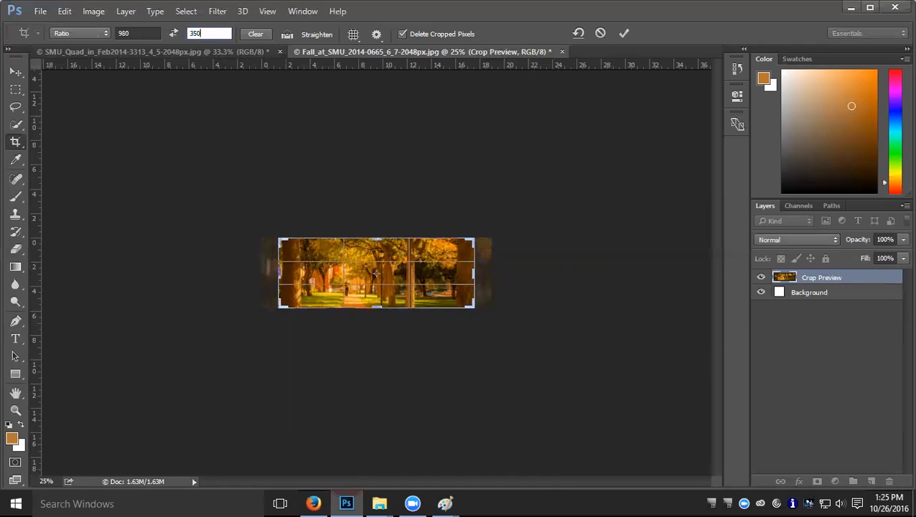
key(Escape)
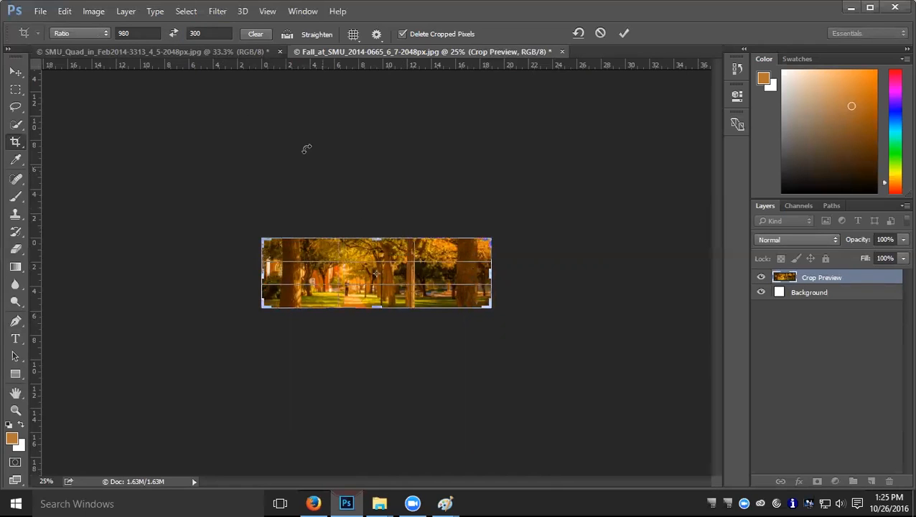
drag(203, 32, 159, 25)
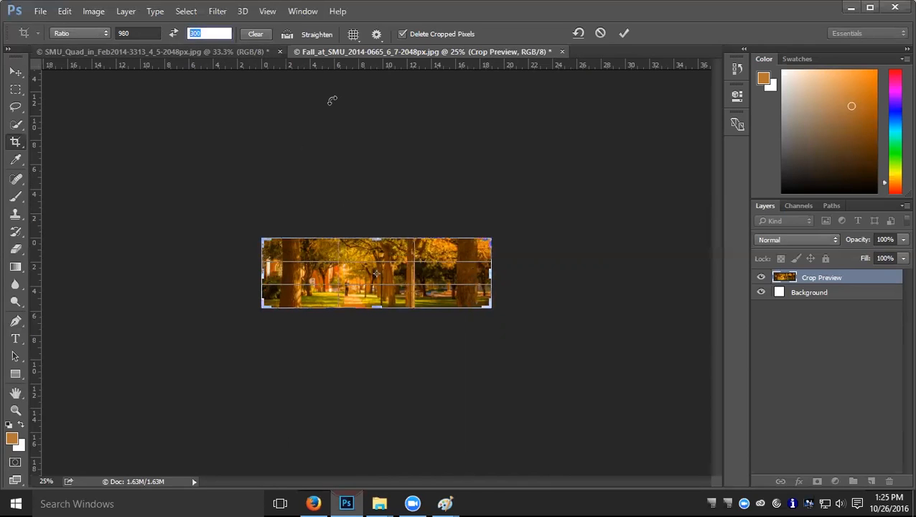
text(200)
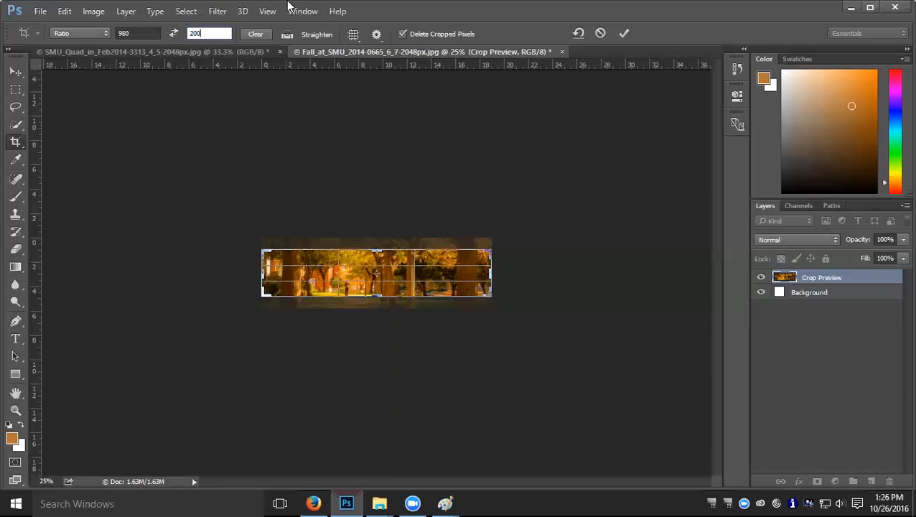
key(Escape)
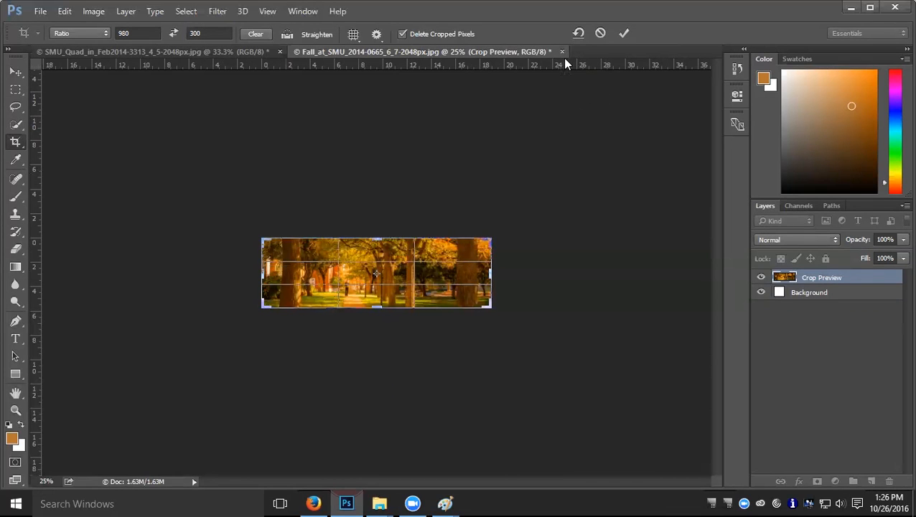
Leave the crop preview at 980 : 300 and close the fall photo without saving its changes.
key(Return)
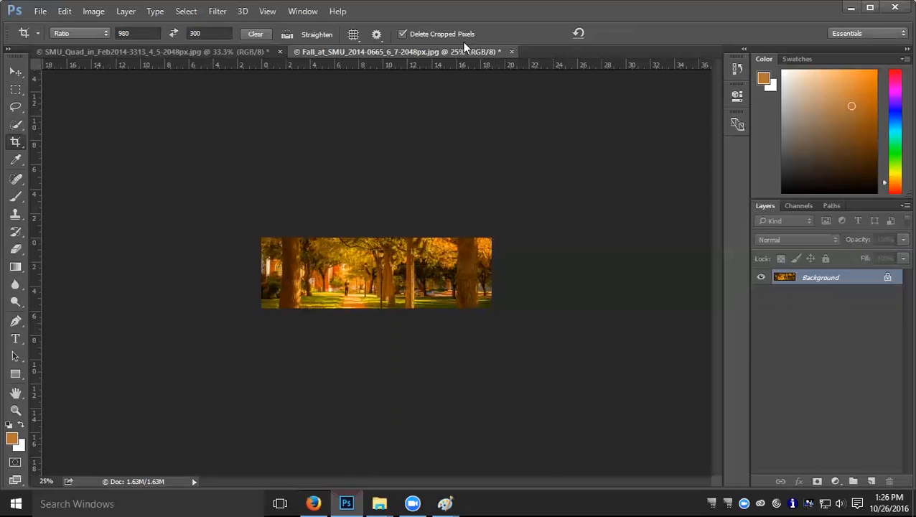
key(ctrl+w)
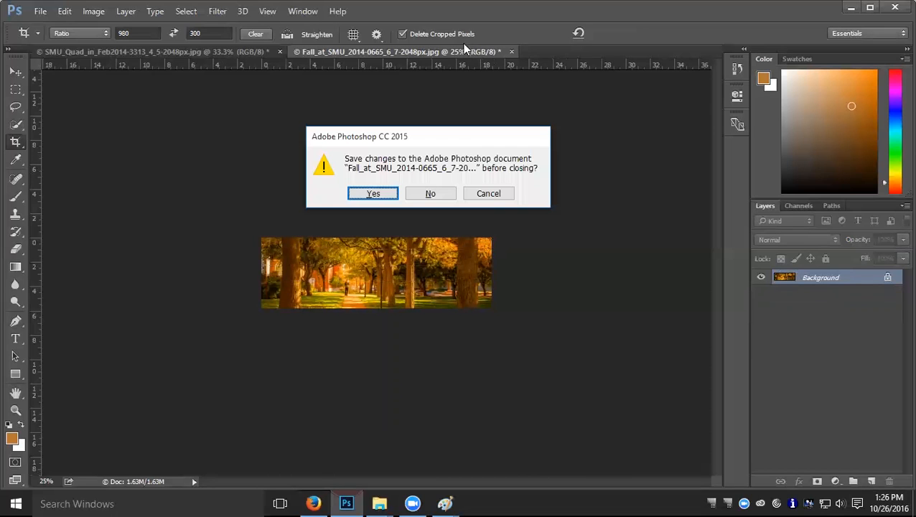
click(429, 193)
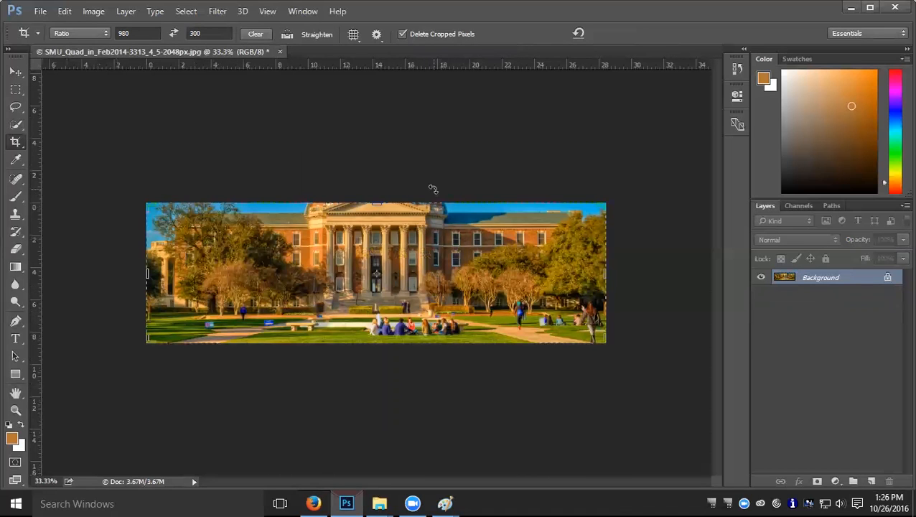
Place a vertical guide at the horizontal centre of the SMU Quad photo, at about 14 inches.
click(15, 72)
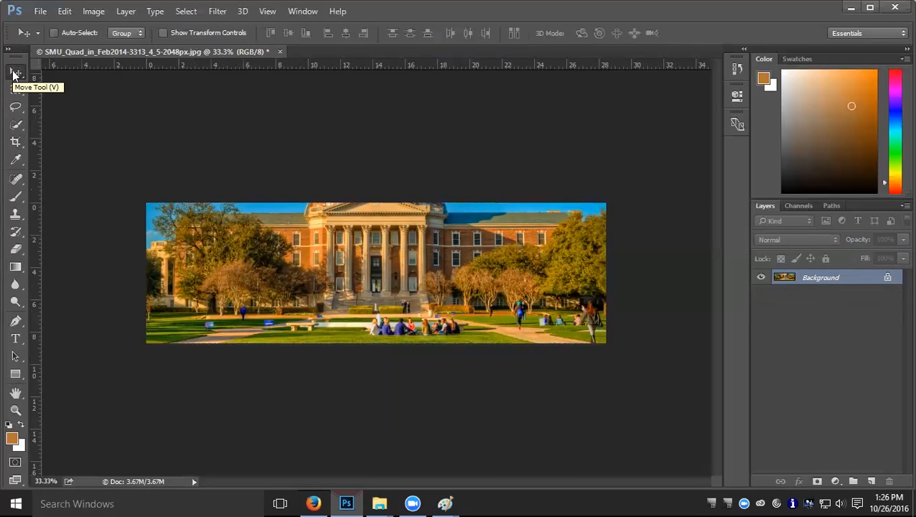
click(14, 340)
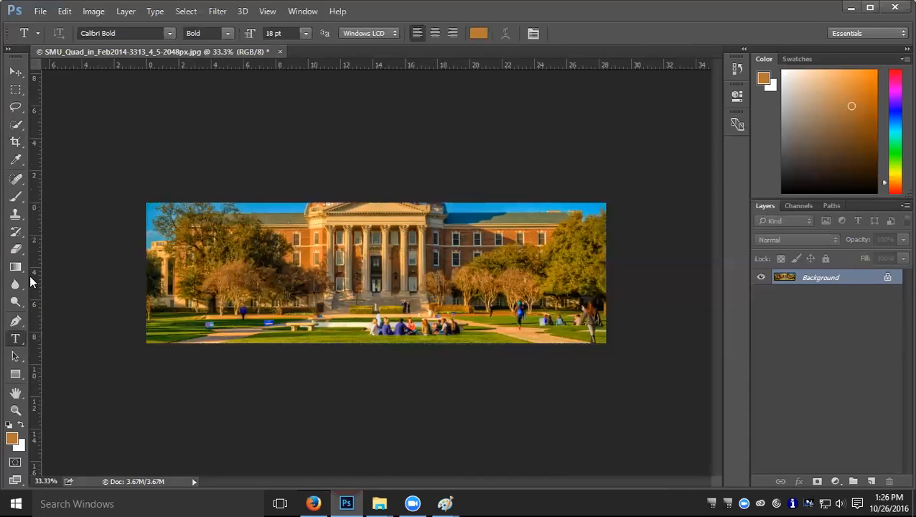
drag(29, 275, 376, 279)
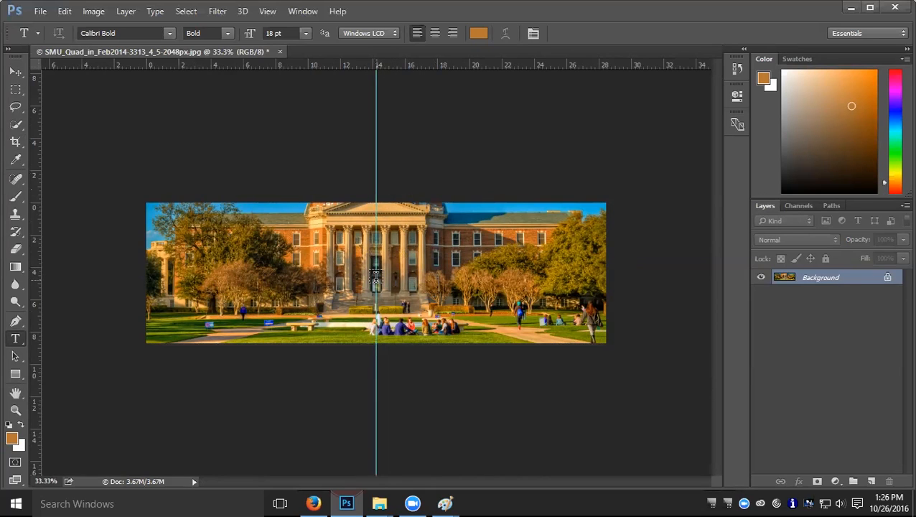
Add the centre-aligned title Department of English on the guide in the middle of the photo, sized 72 pt.
click(375, 279)
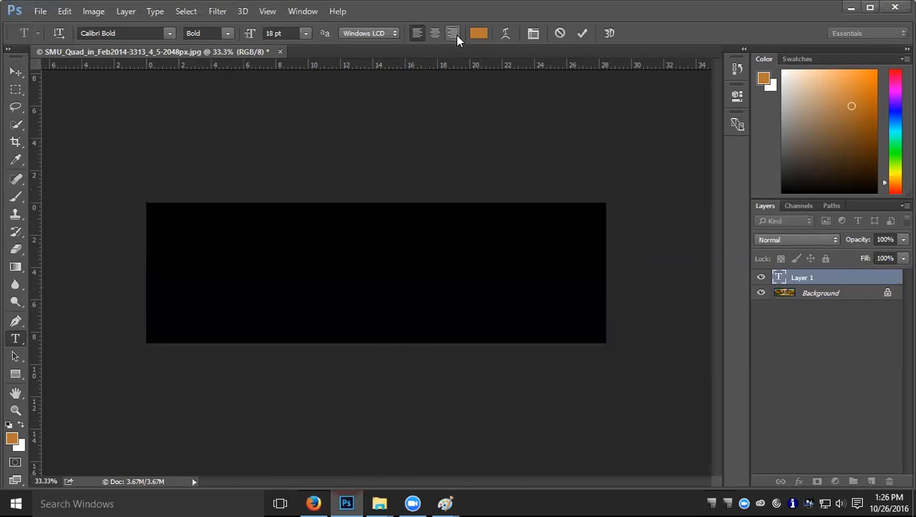
click(435, 34)
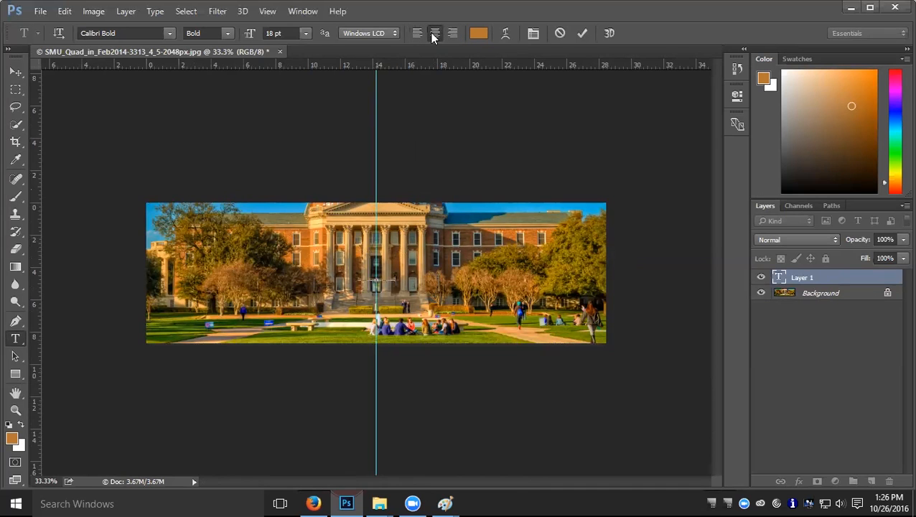
click(305, 33)
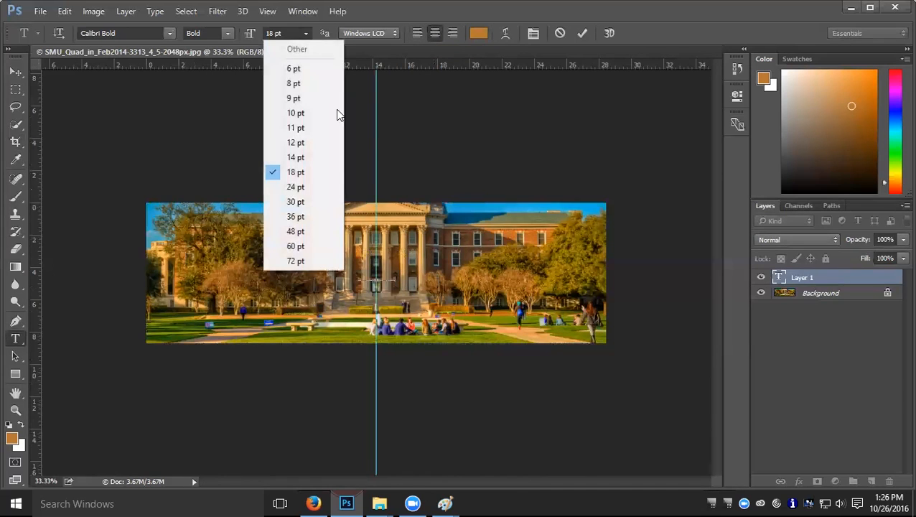
click(317, 263)
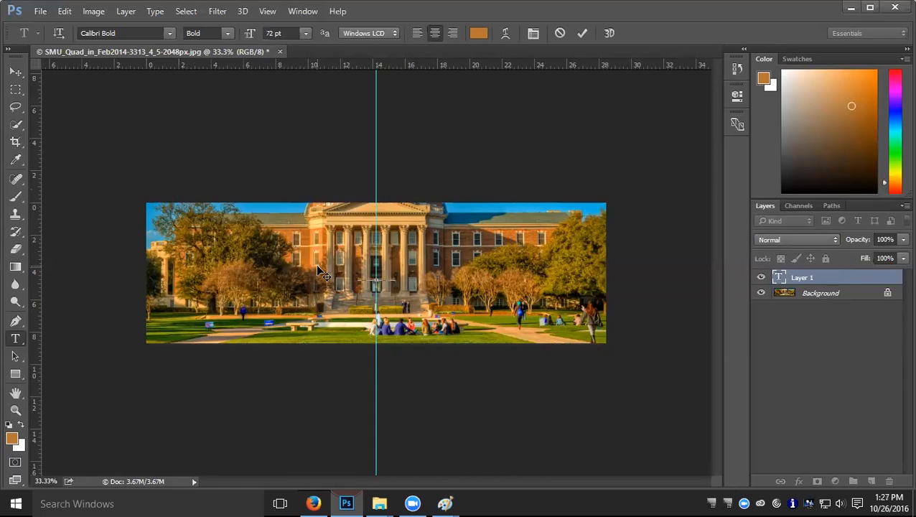
click(326, 263)
drag(325, 263, 464, 265)
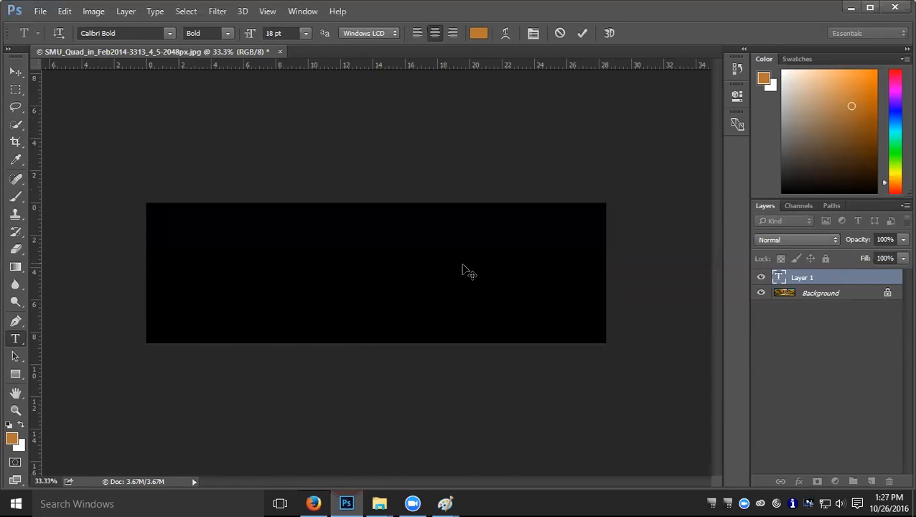
click(305, 34)
click(297, 260)
Change the Department of English title's font to Arial Black and commit the text.
click(170, 34)
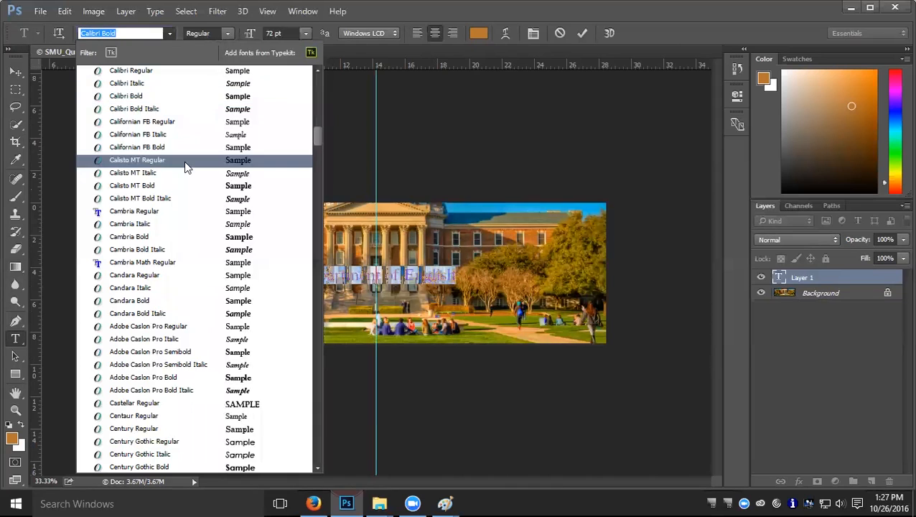
scroll(185, 162, down, 3)
scroll(185, 162, up, 3)
scroll(185, 163, up, 2)
drag(316, 138, 322, 46)
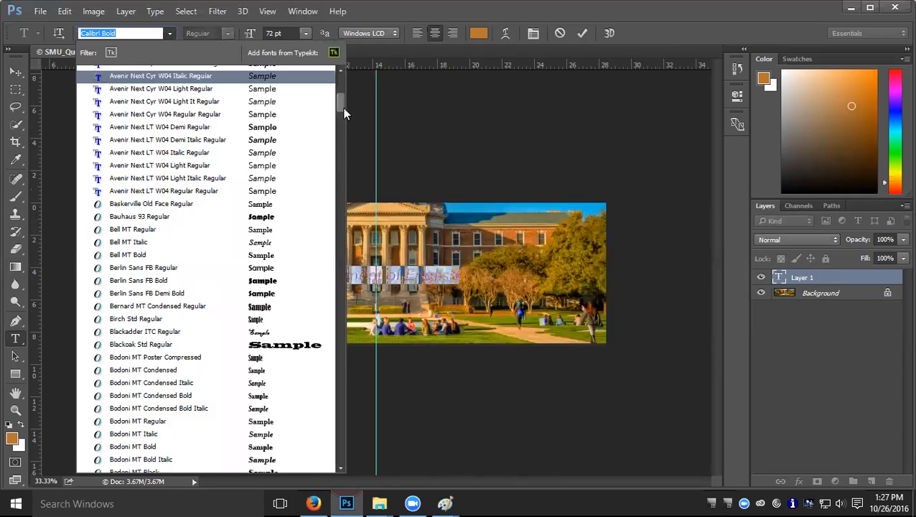
scroll(340, 102, up, 3)
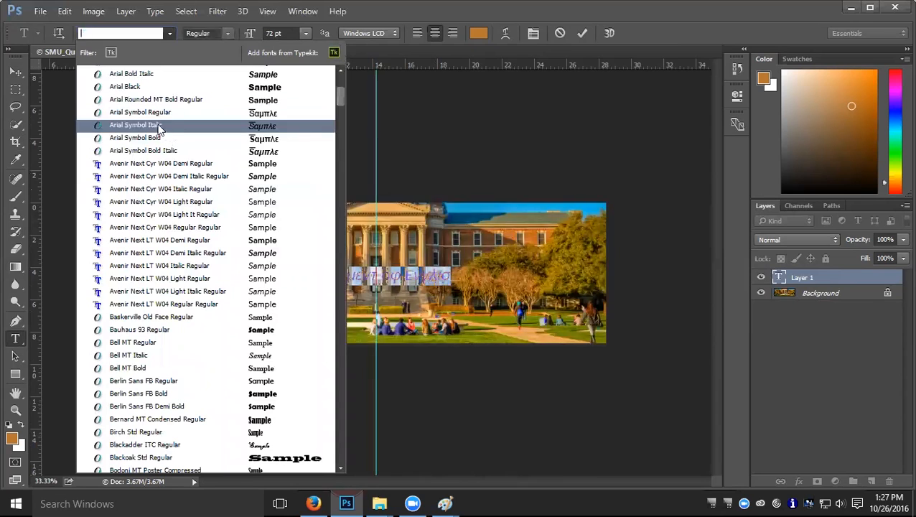
click(153, 86)
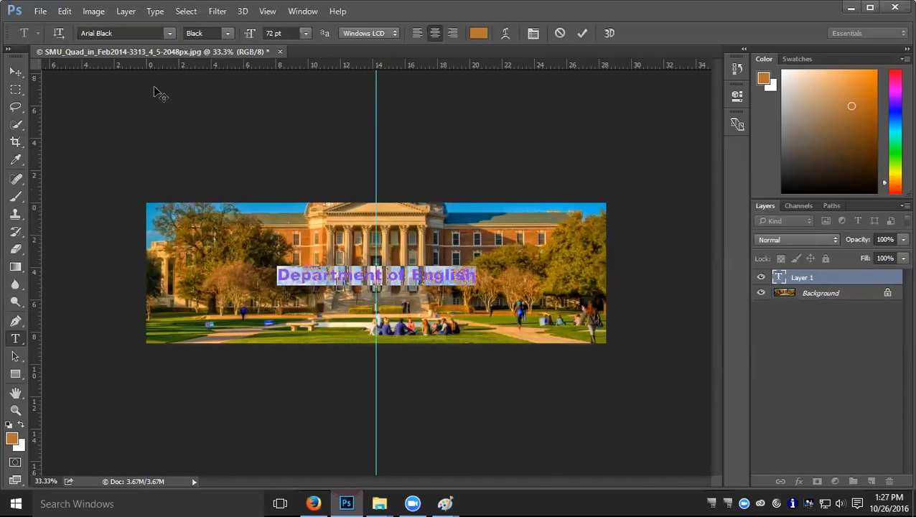
click(429, 275)
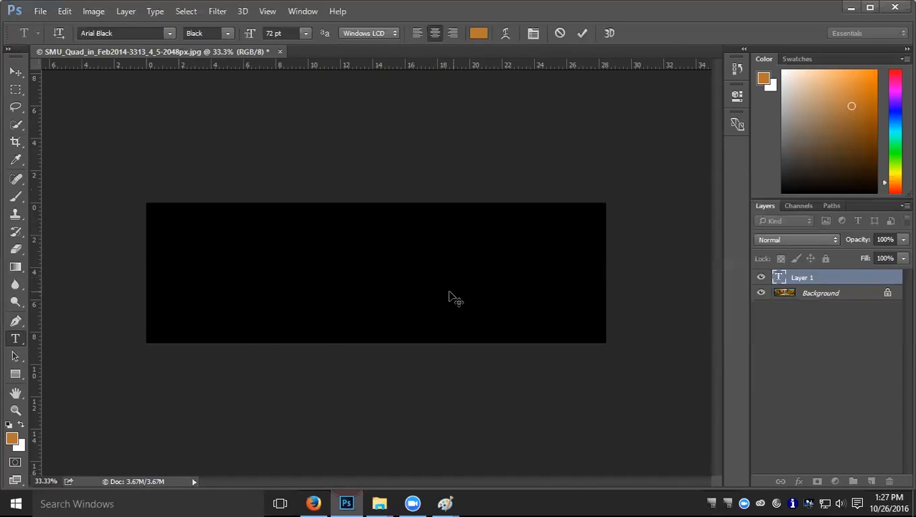
click(16, 72)
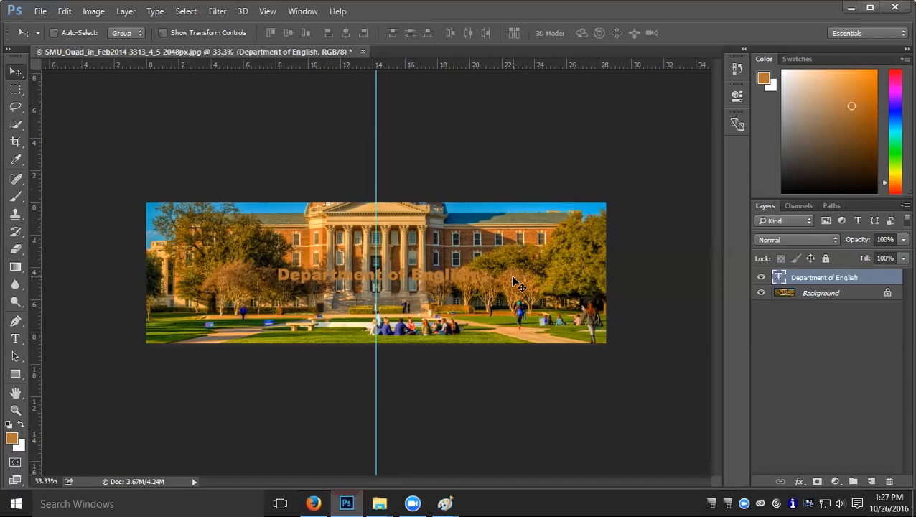
Scale the Department of English title proportionally to about 170% and centre it on the vertical guide.
key(ctrl)
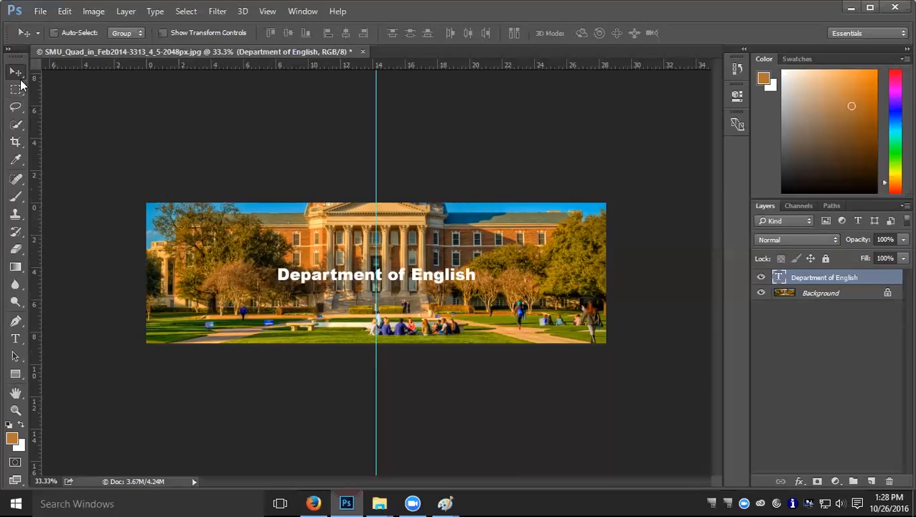
key(ctrl)
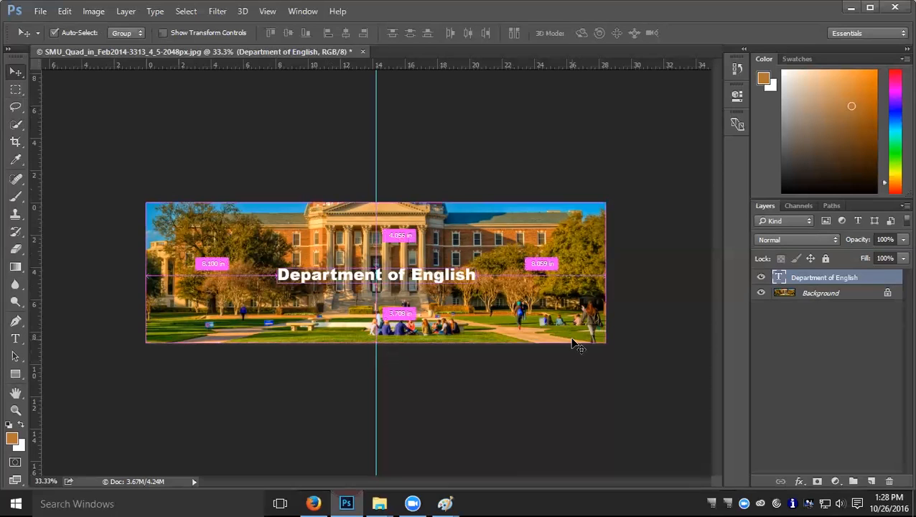
key(ctrl+t)
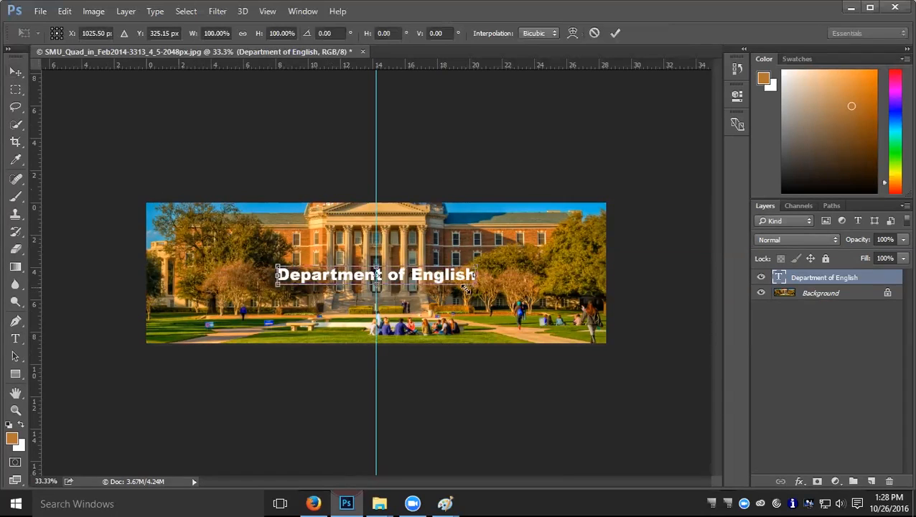
drag(473, 282, 605, 350)
drag(523, 288, 451, 278)
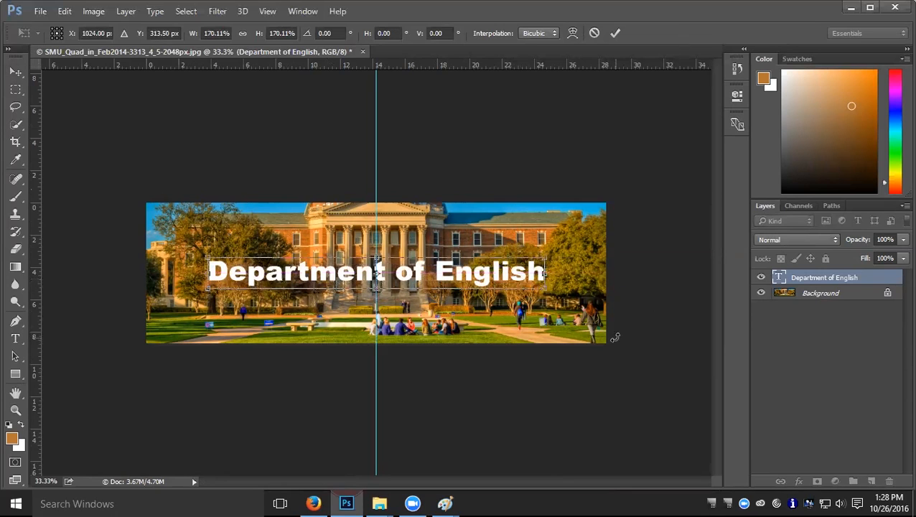
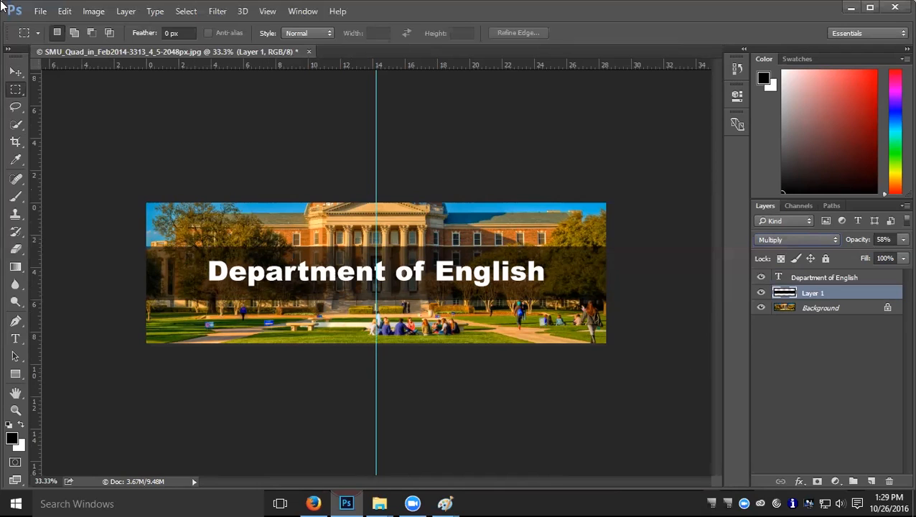
click(44, 17)
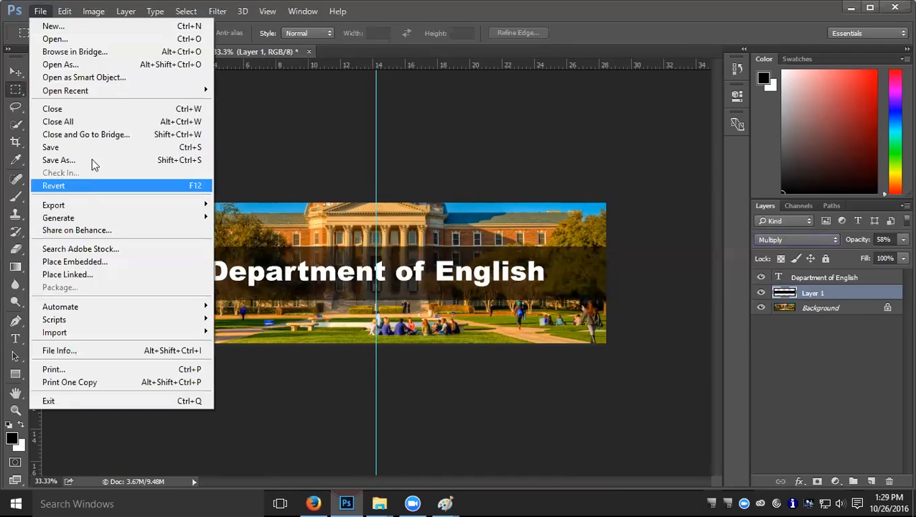
mouse_move(133, 206)
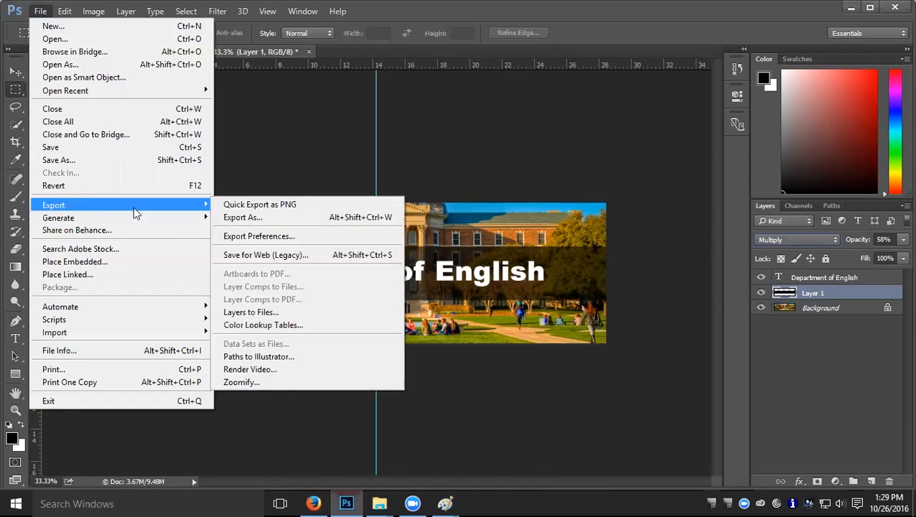
click(292, 235)
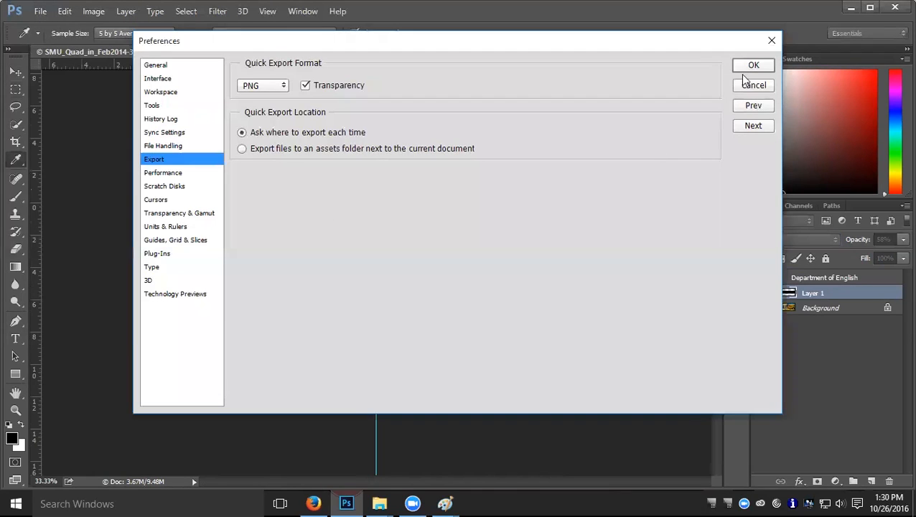
click(748, 83)
Open the header image in Save for Web, set its width to 980 px and the resampling quality to Bicubic Sharper.
click(35, 11)
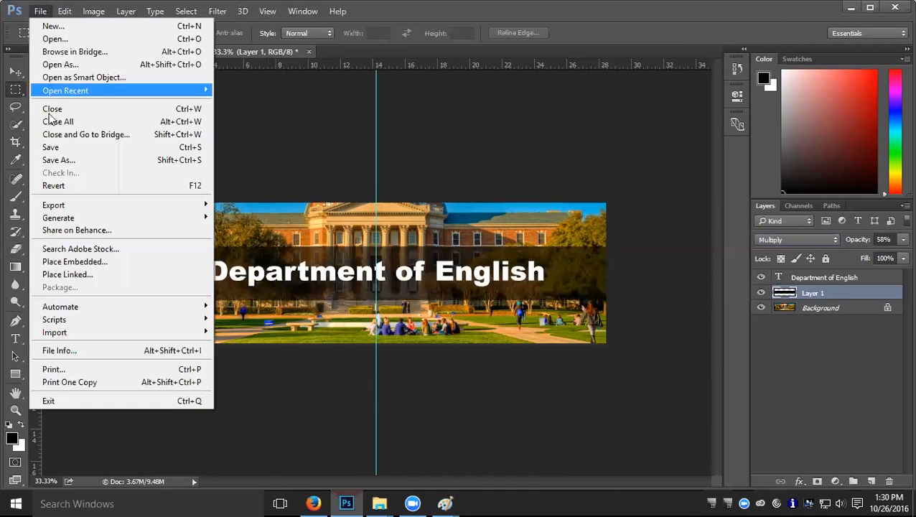
mouse_move(69, 207)
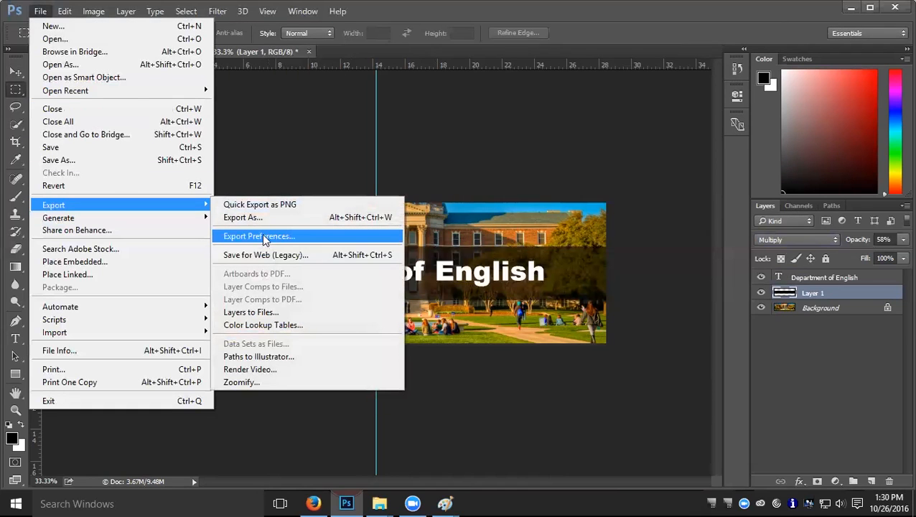
click(265, 257)
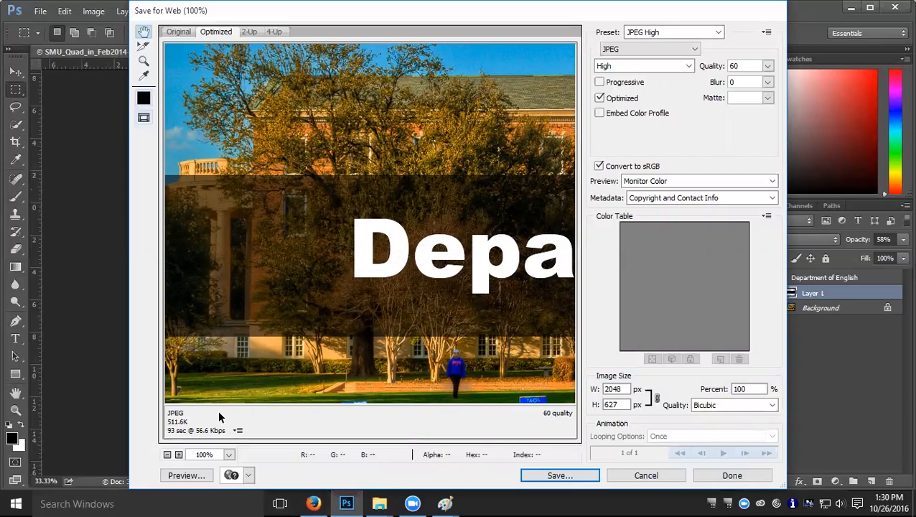
double_click(612, 389)
text(980)
click(737, 406)
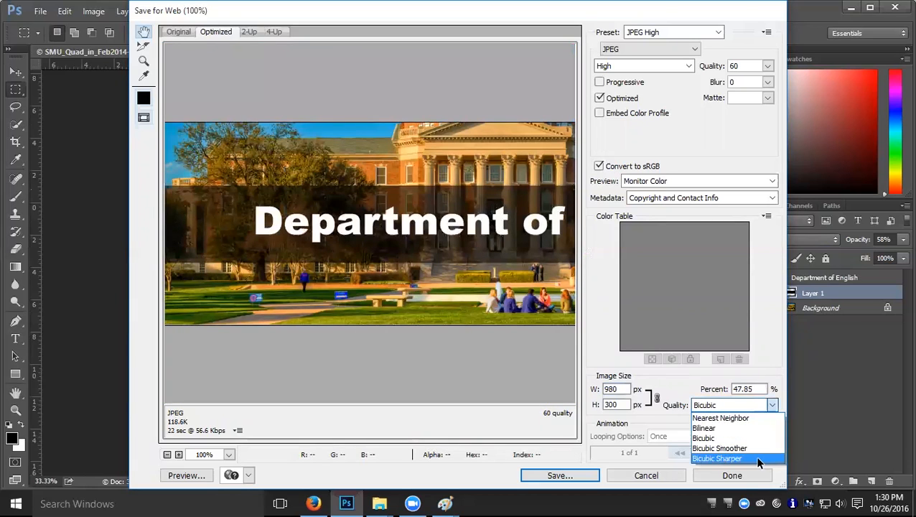
click(757, 459)
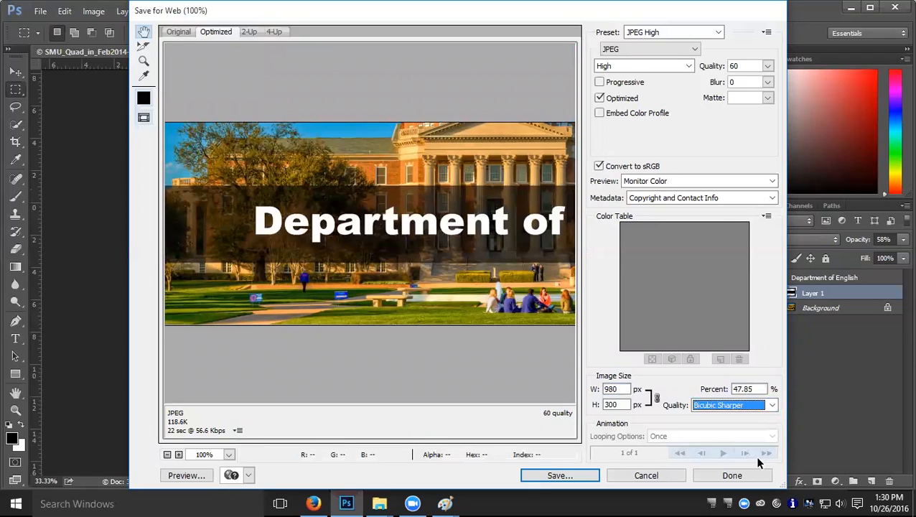
Save the optimized image as deptofEnglish.jpg in the Sitecore Slideshow folder.
click(564, 478)
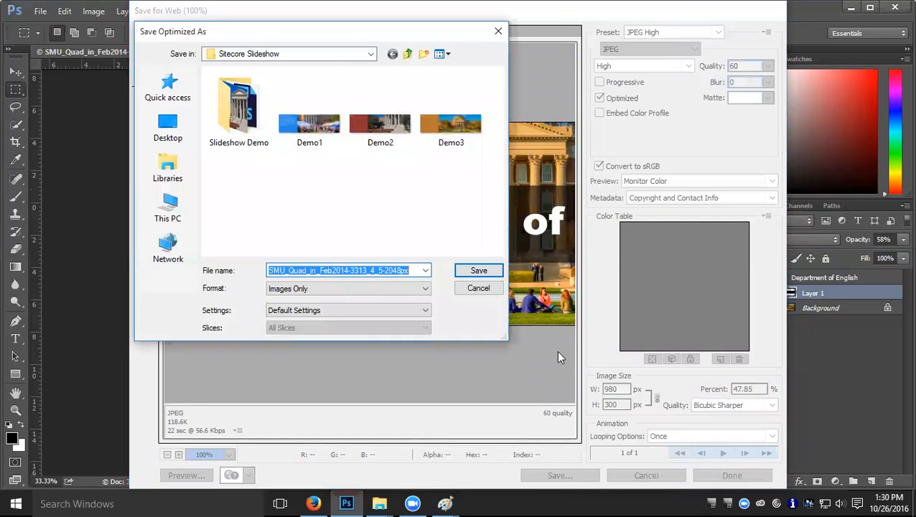
text(deptofEnglish.jpg)
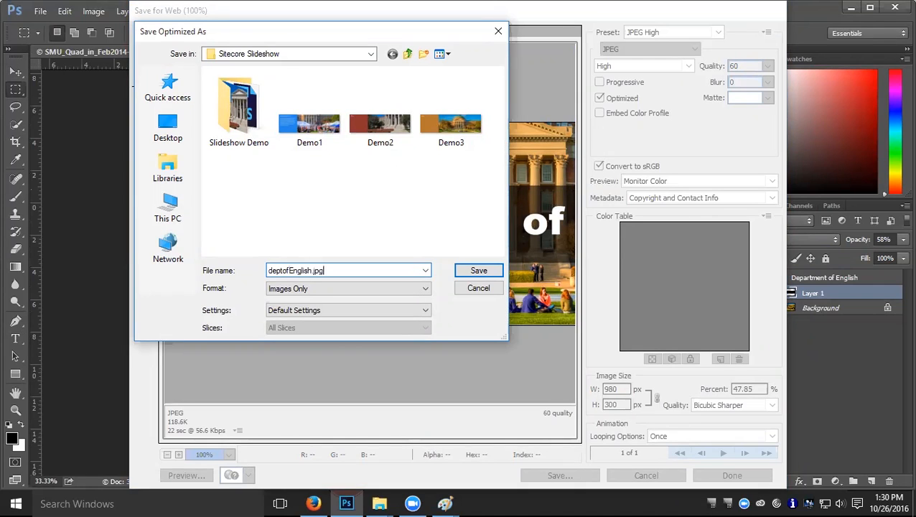
key(Return)
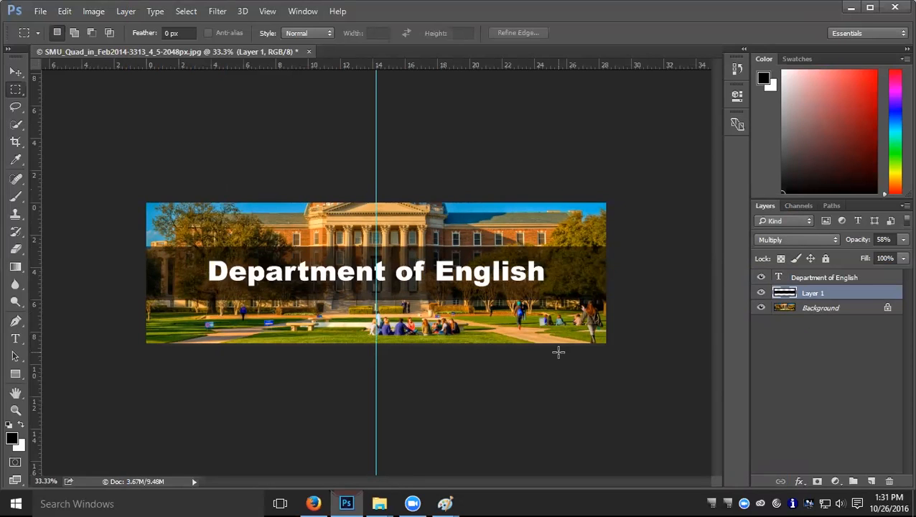
Try a 1 : 1 (Square) crop on the Department of English image.
click(14, 143)
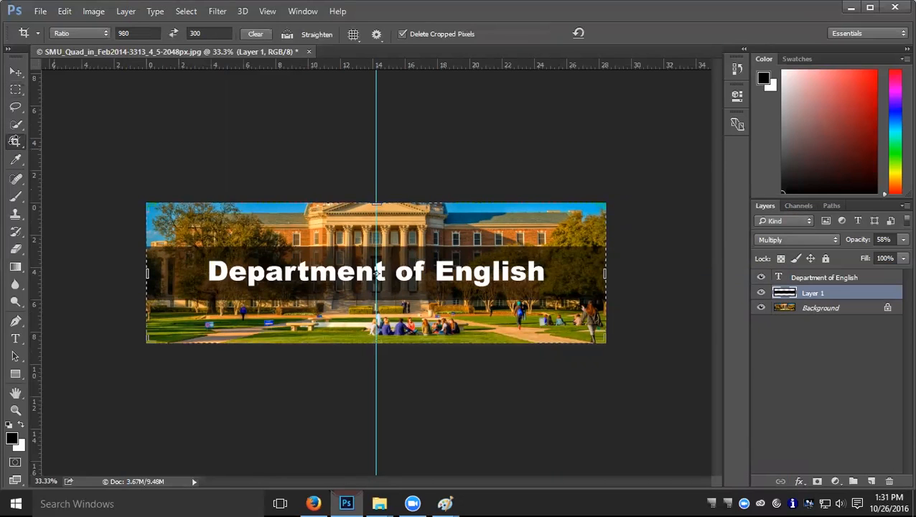
click(84, 36)
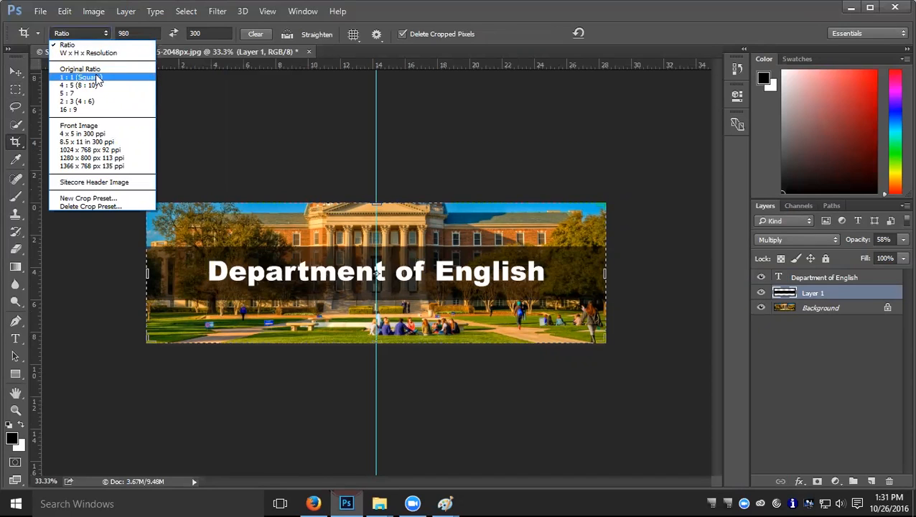
click(98, 78)
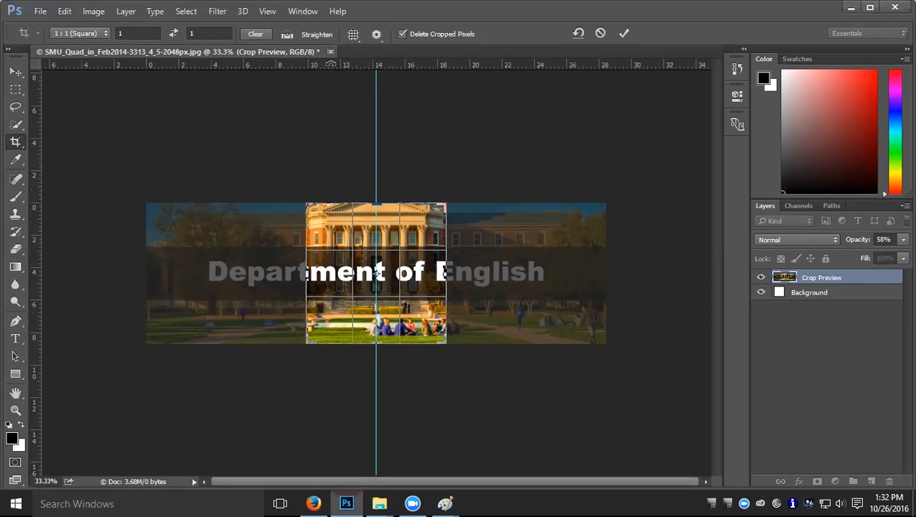
key(Escape)
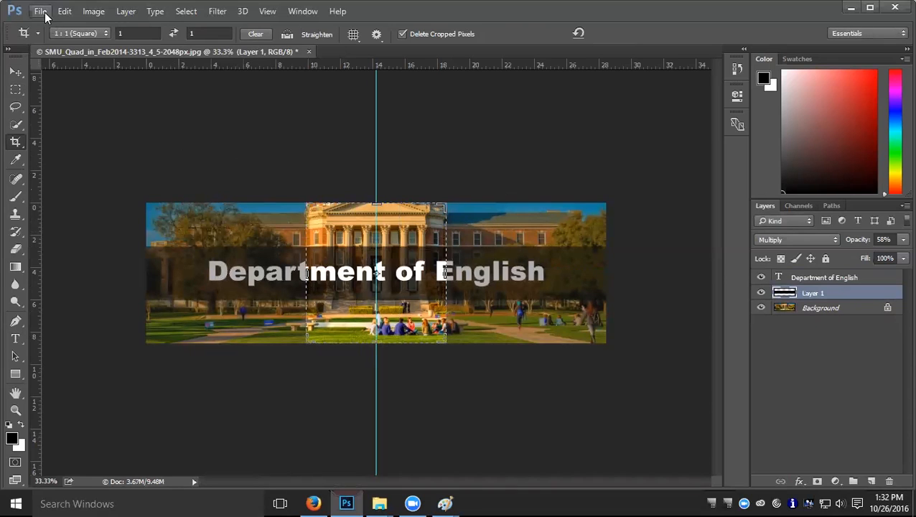
Close the SMU Quad document without saving changes and switch to the Sitecore desktop in Firefox.
click(308, 52)
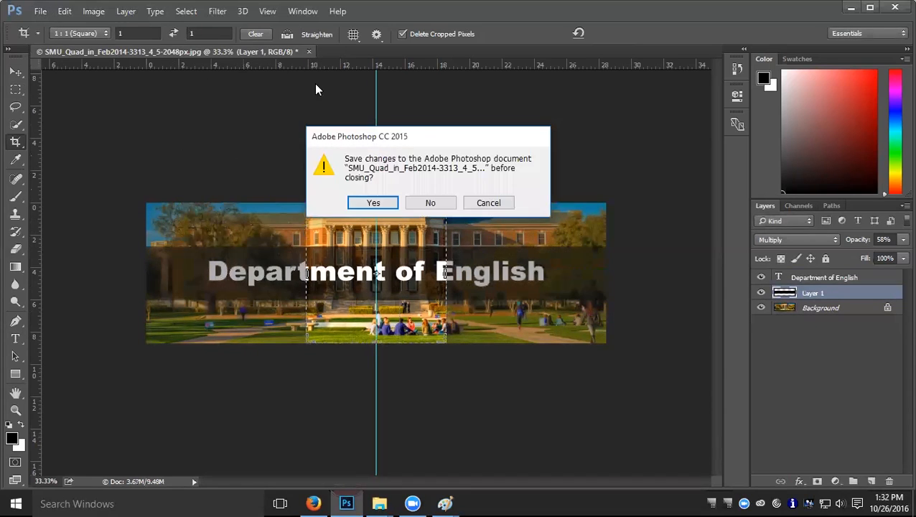
click(429, 203)
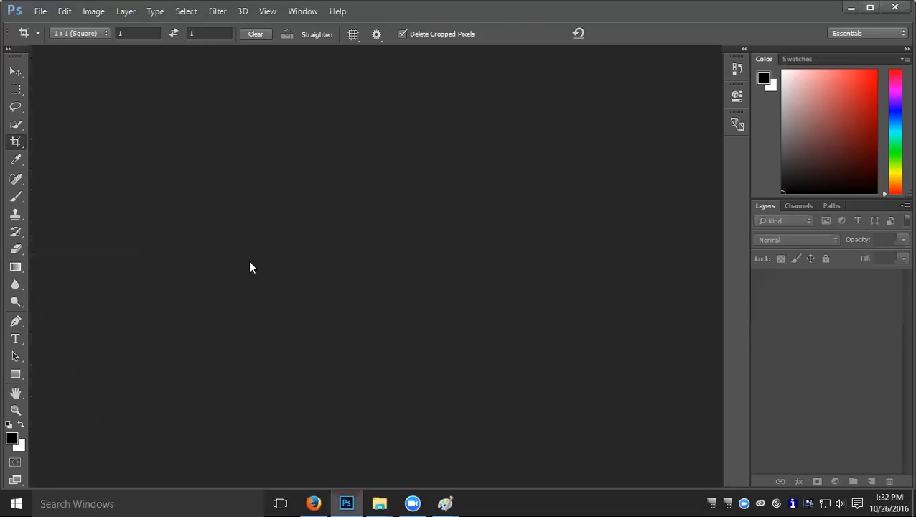
click(314, 503)
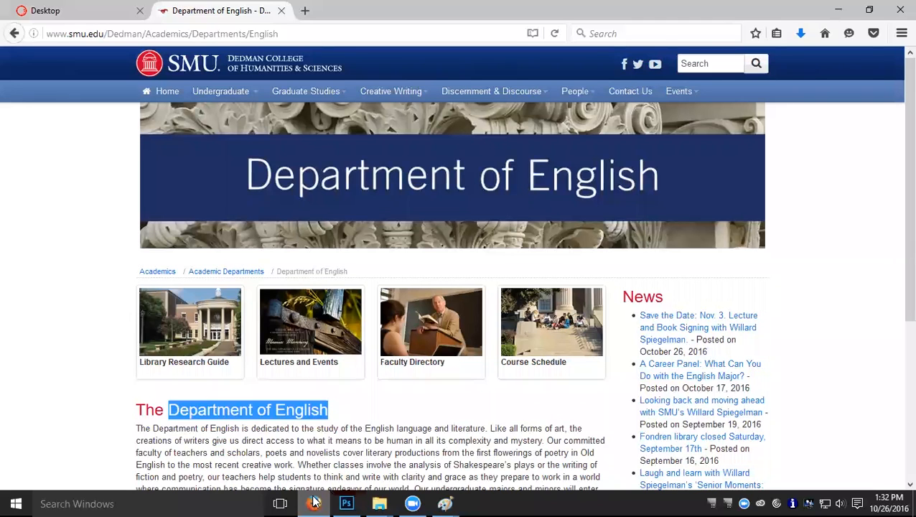
click(98, 13)
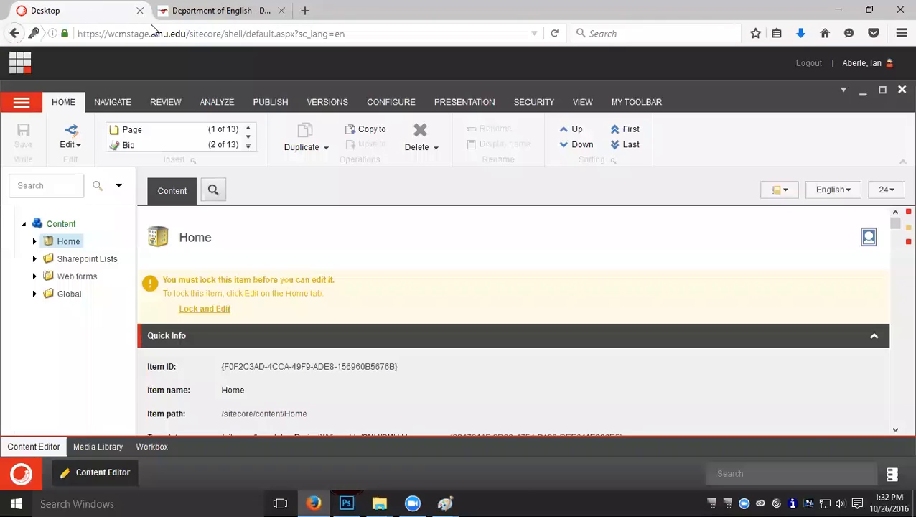
Open a new Sitecore Content Editor window and show the Media Library in it.
click(21, 473)
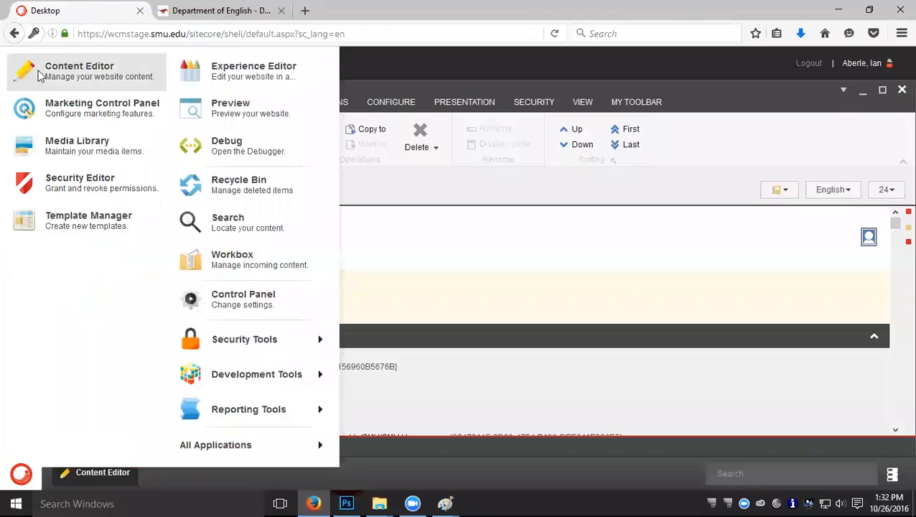
click(41, 75)
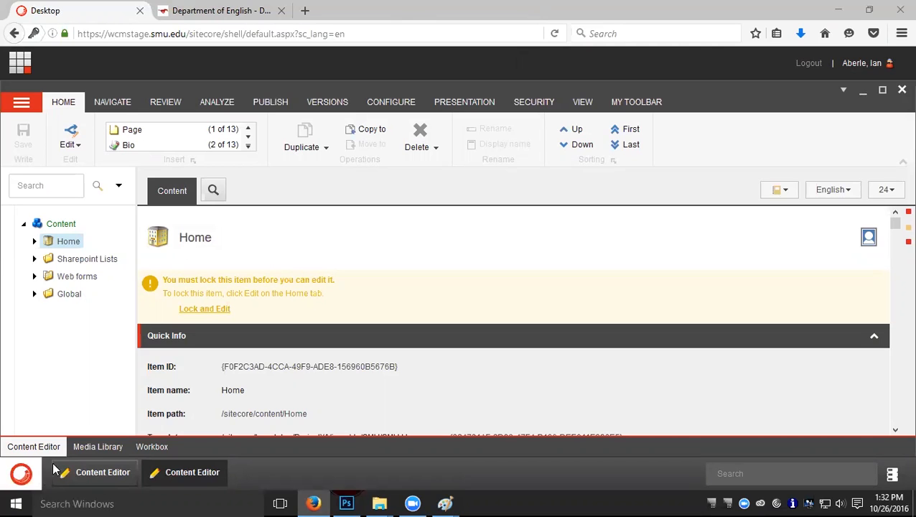
click(86, 445)
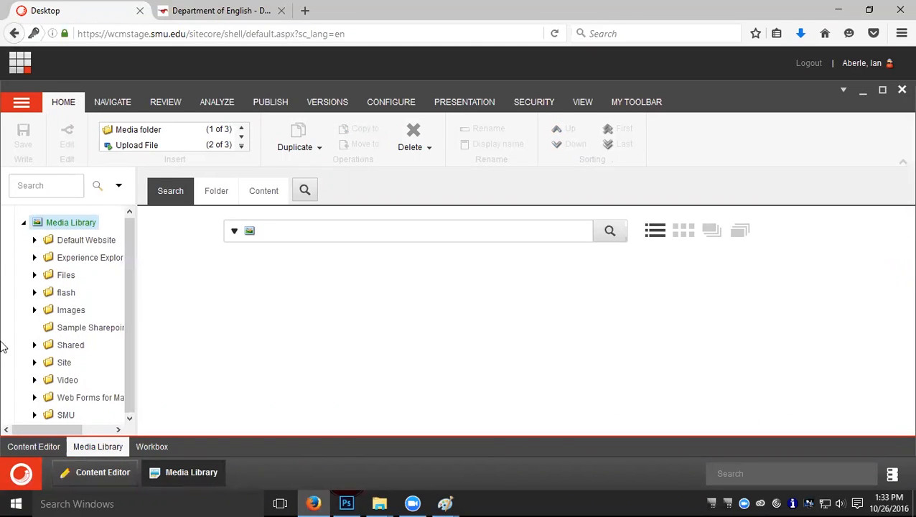
Expand the Images and Site folders in the media tree and select the SITECORETRA… folder under Site.
click(33, 310)
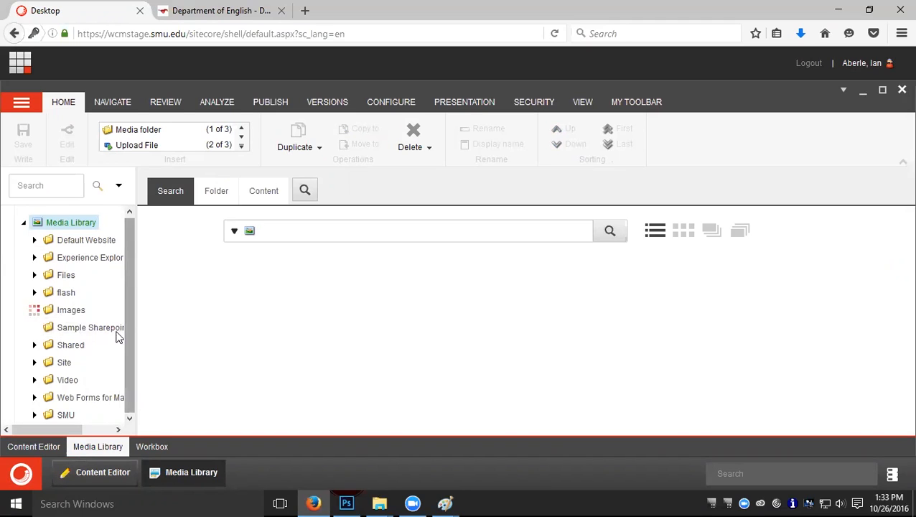
scroll(131, 307, down, 6)
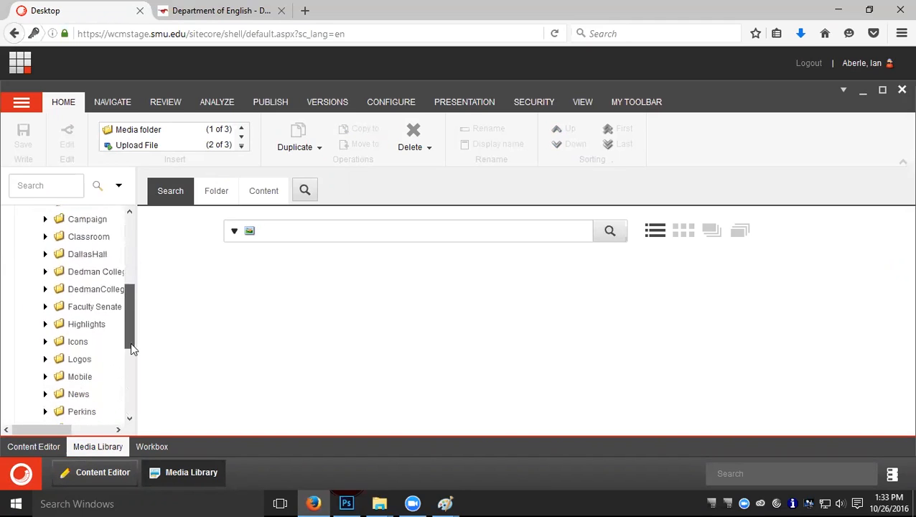
scroll(137, 361, down, 4)
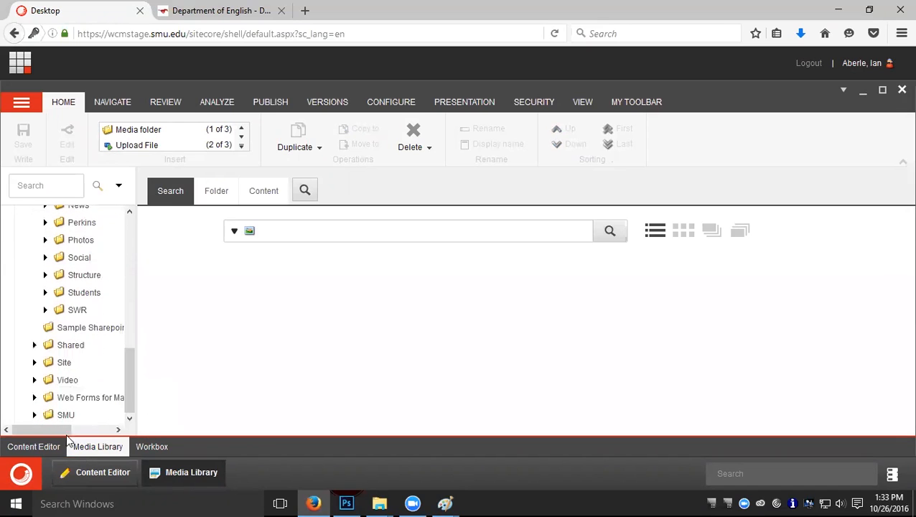
click(35, 363)
drag(129, 259, 134, 386)
click(71, 321)
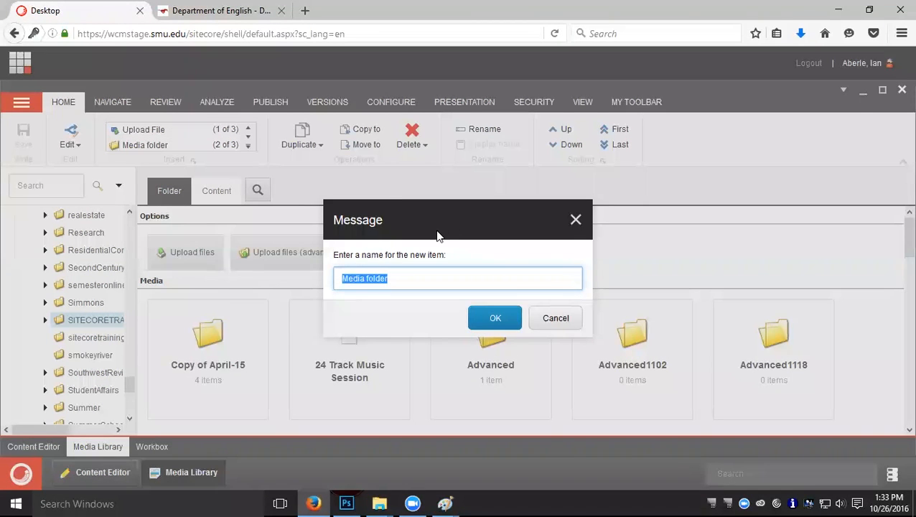
Create a media folder named Slideshow inside the SITECORETRA… folder and locate it in the media tree.
text(Slideshow)
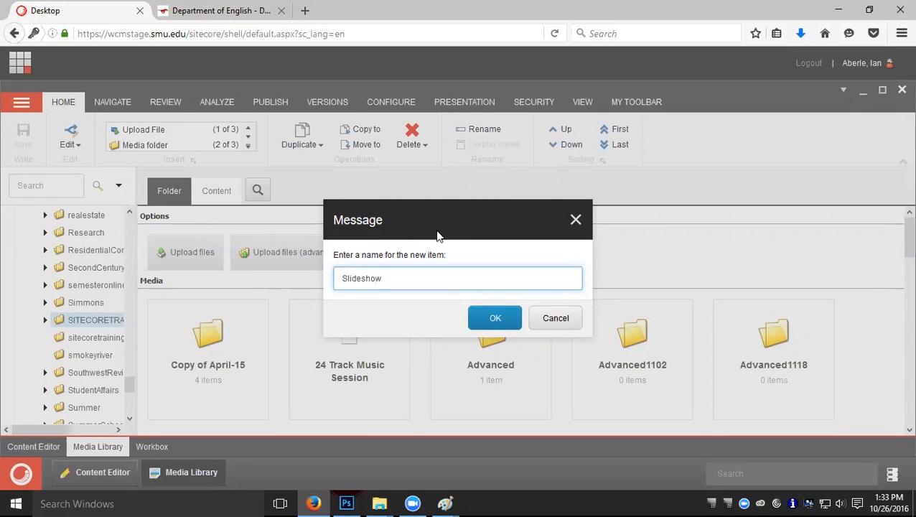
click(511, 320)
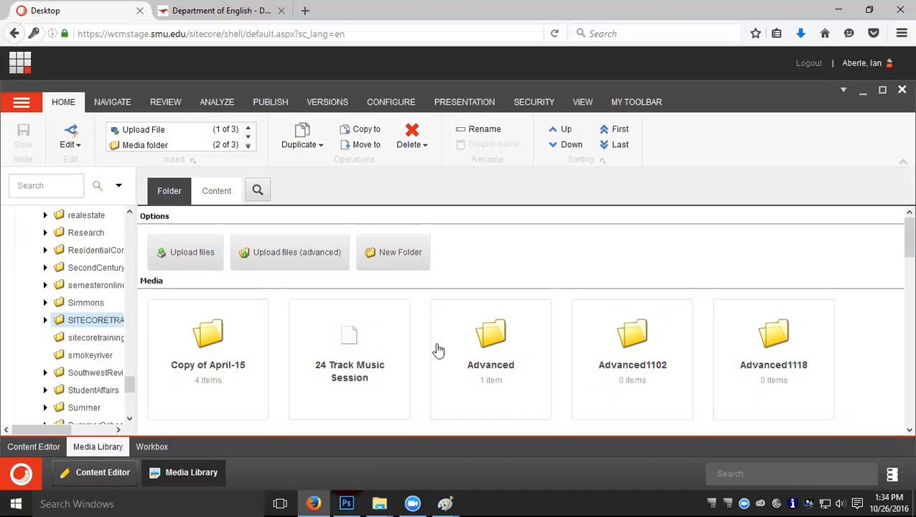
scroll(546, 374, down, 5)
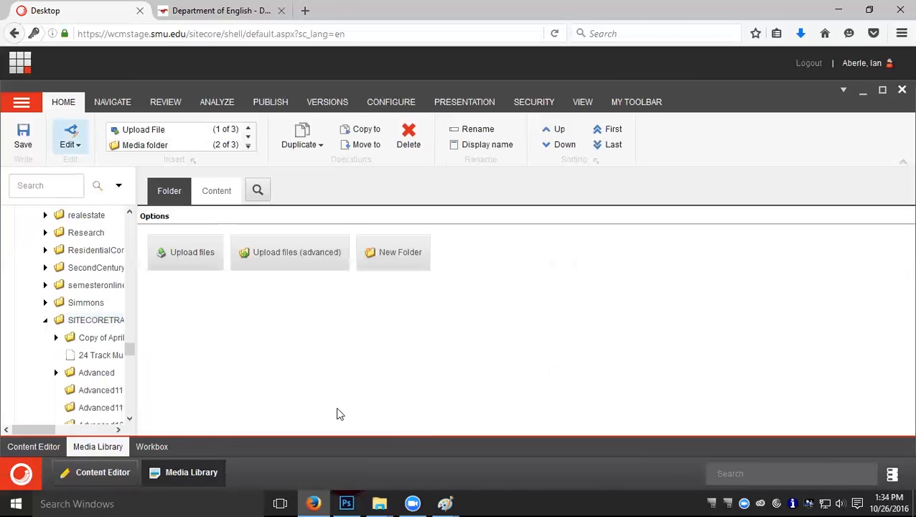
drag(130, 344, 131, 389)
scroll(129, 379, up, 5)
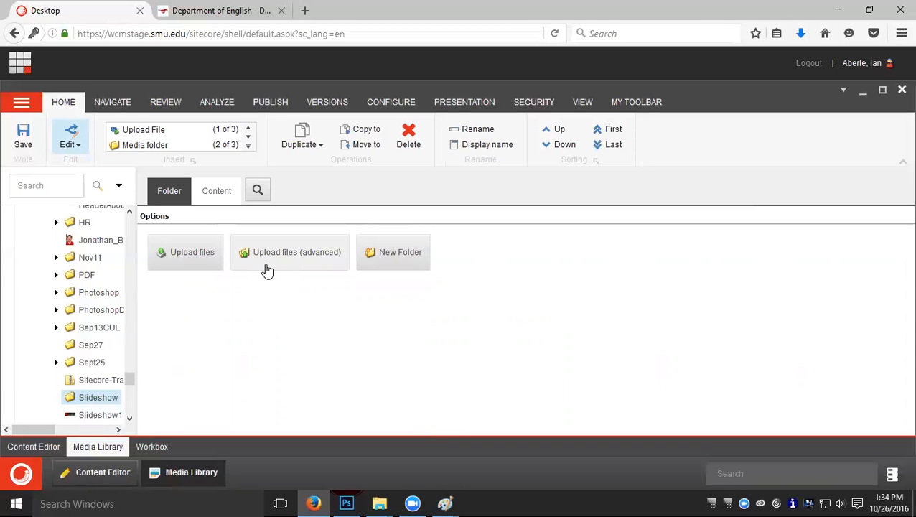
Choose Demo1, Demo2, Demo3 and deptofEnglish from the desktop's Sitecore Slideshow folder for an advanced upload into the Slideshow media folder.
click(312, 257)
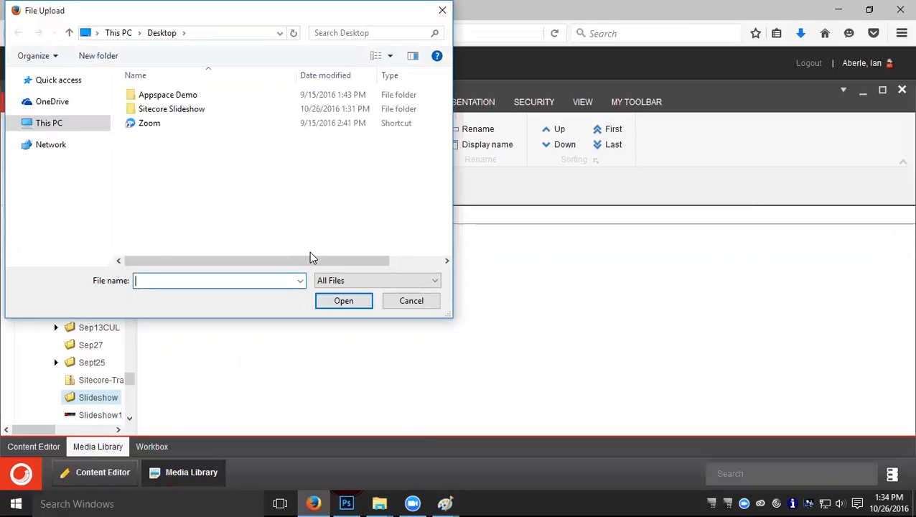
double_click(160, 111)
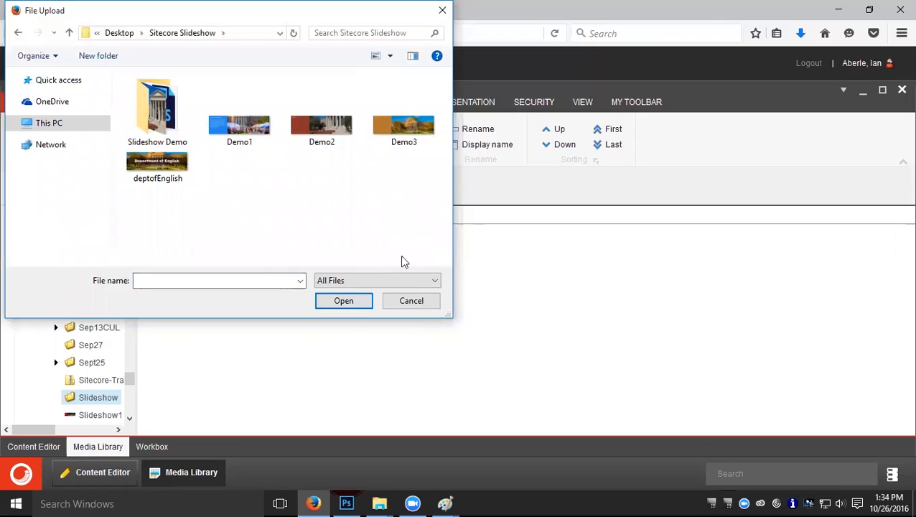
click(259, 142)
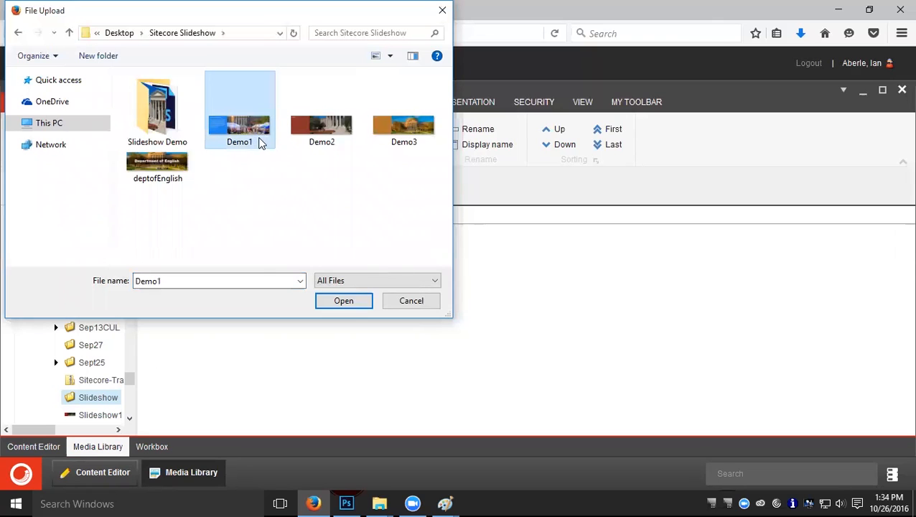
shift+click(155, 156)
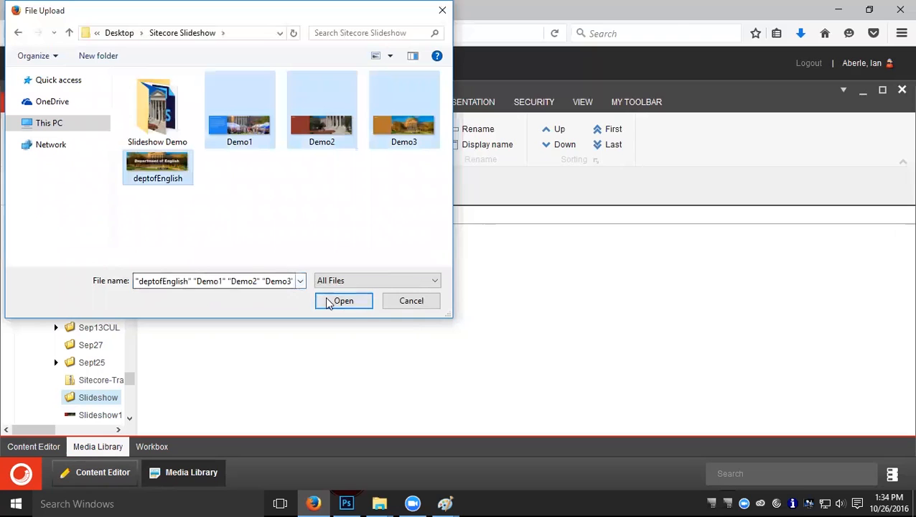
click(348, 300)
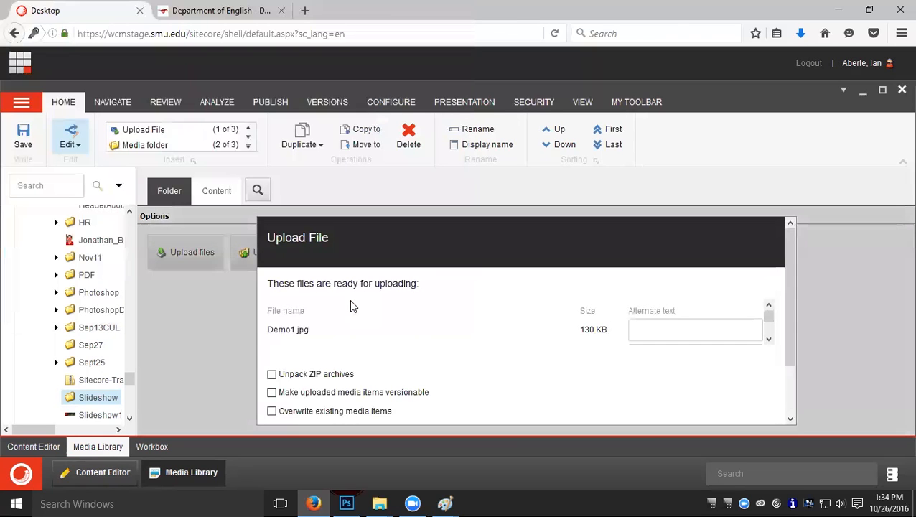
Enter Homecoming as the alternate text for Demo1.jpg.
drag(789, 343, 792, 386)
click(681, 268)
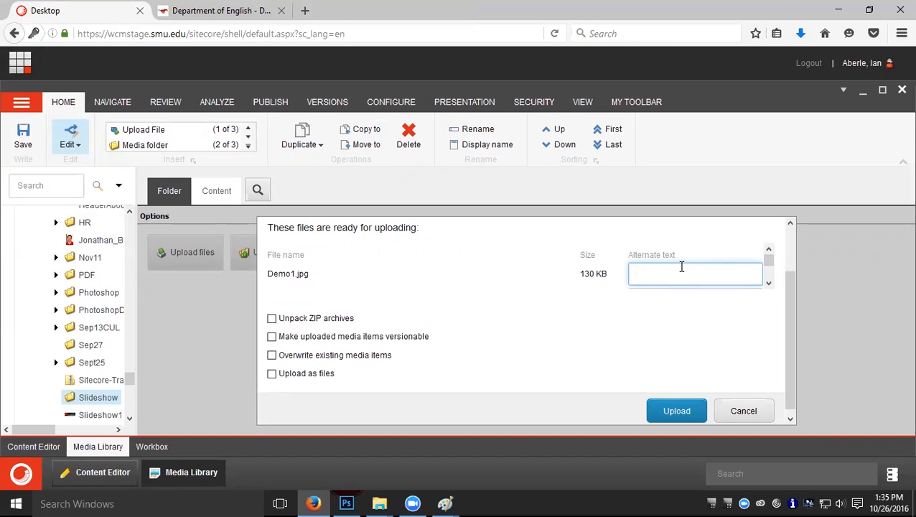
text(Demo)
key(BackSpace)
key(BackSpace)
key(BackSpace)
key(BackSpace)
text(Howd)
key(BackSpace)
key(BackSpace)
key(BackSpace)
text(omecoming anno)
key(BackSpace)
key(BackSpace)
text(m)
key(BackSpace)
key(BackSpace)
key(BackSpace)
key(BackSpace)
Enter Demo2 as the alternate text for Demo2.jpg.
click(768, 283)
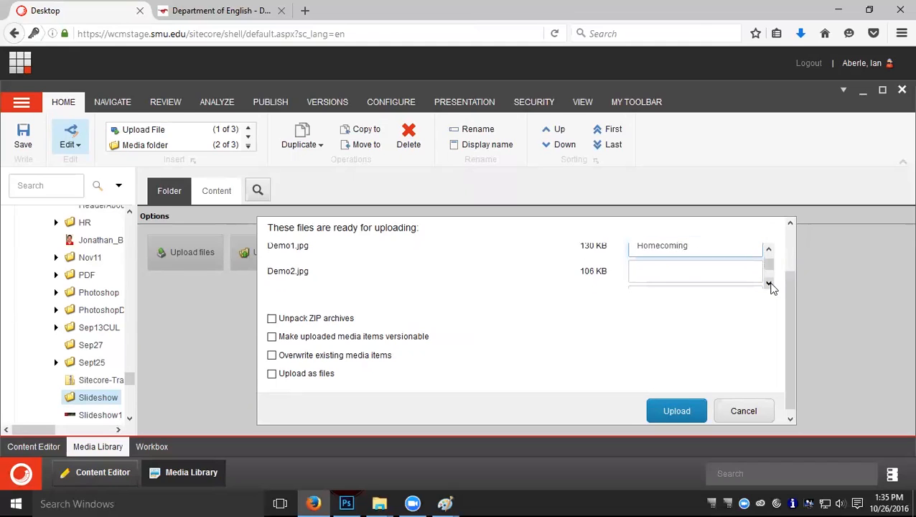
click(736, 273)
text(Demo2)
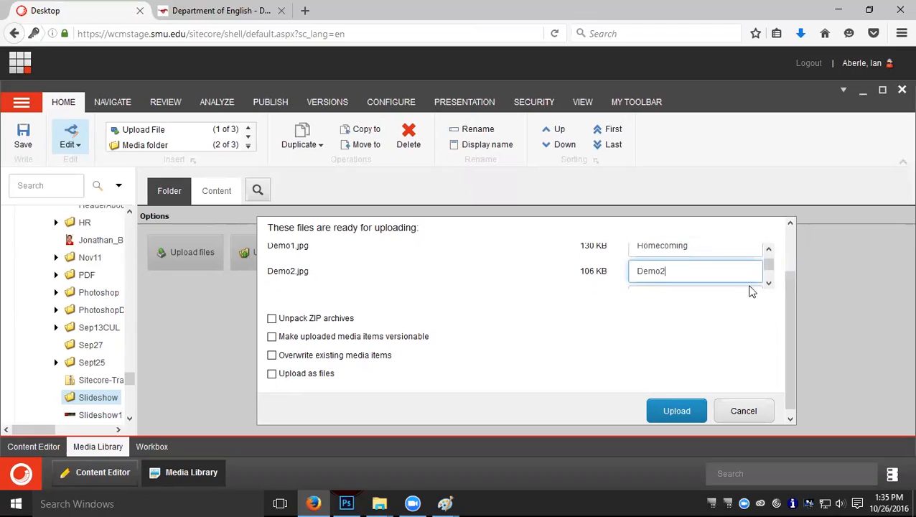
Enter Demo3 as the alternate text for Demo3.jpg.
click(768, 284)
click(691, 267)
text(Demo3)
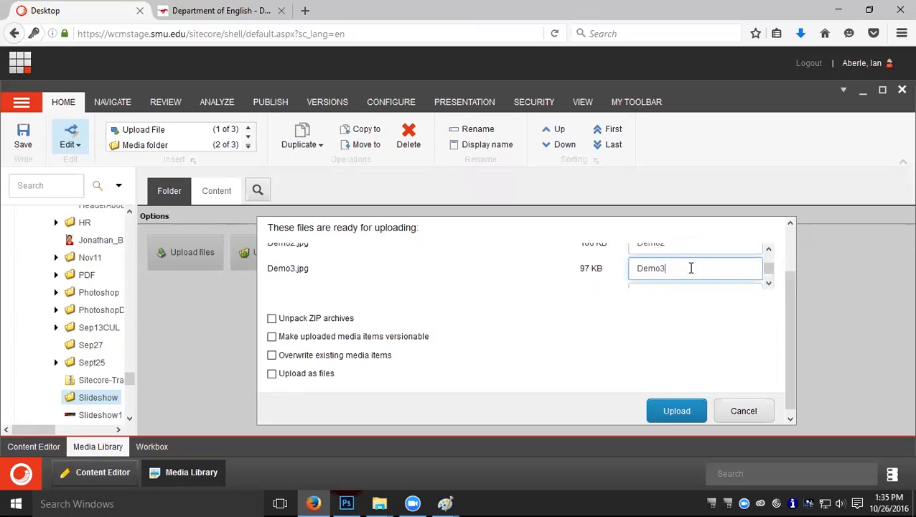
Enter Department of English as the alternate text for deptofEnglish.jpg and upload the four images.
click(768, 284)
click(721, 270)
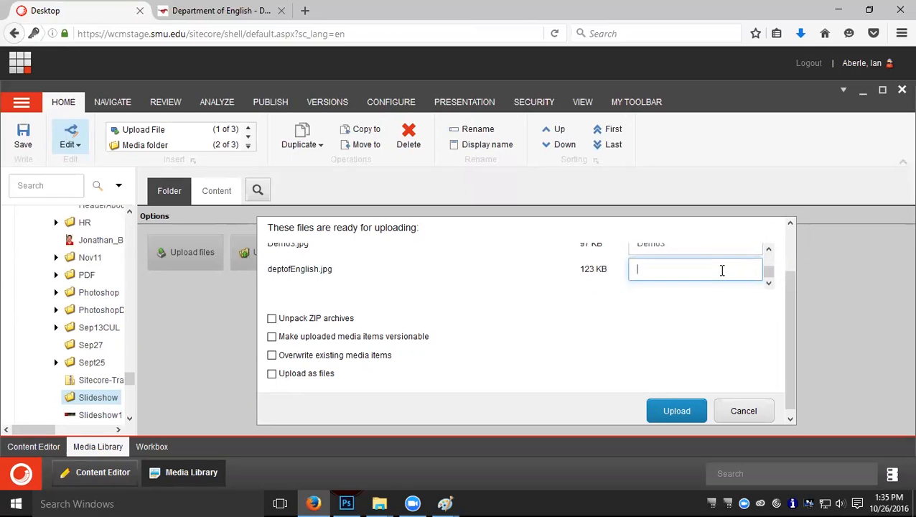
text(Department of English)
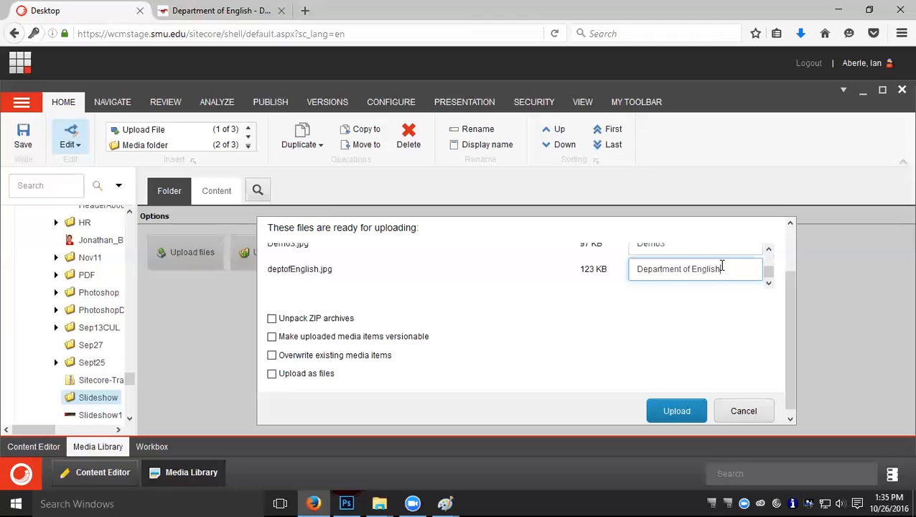
click(666, 415)
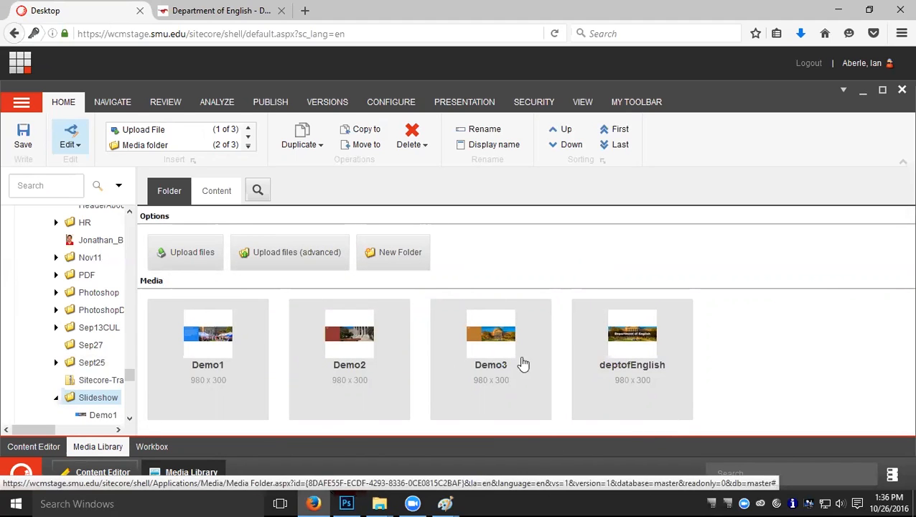
Insert a new page named SlideshowDemo beneath the DEMO page in the Content Editor.
click(111, 472)
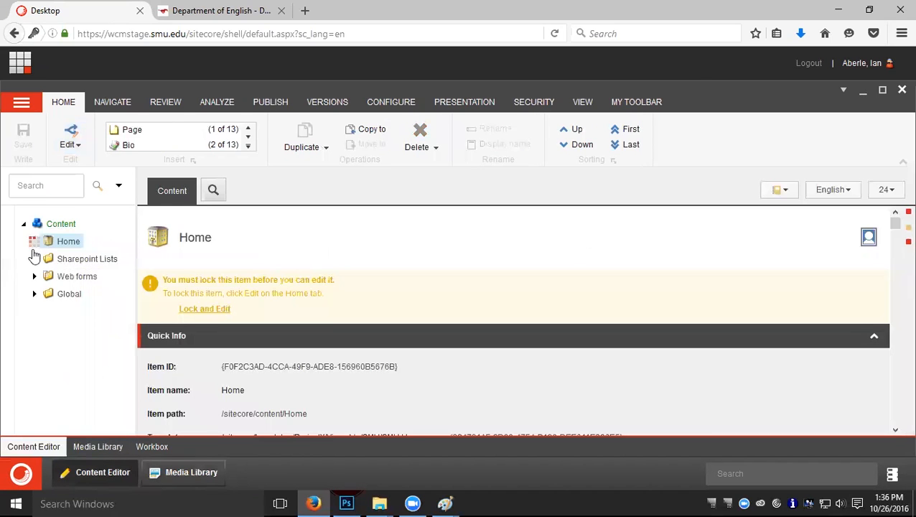
scroll(60, 333, down, 4)
scroll(60, 333, down, 3)
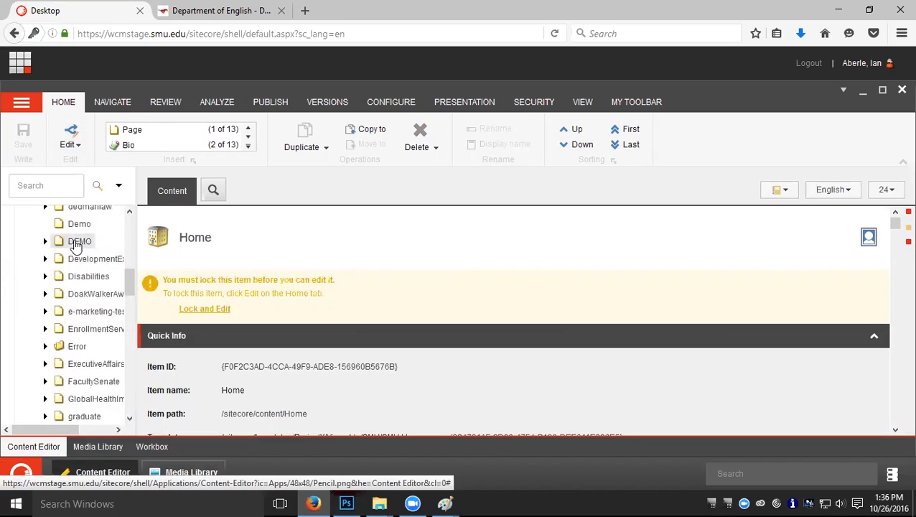
click(45, 242)
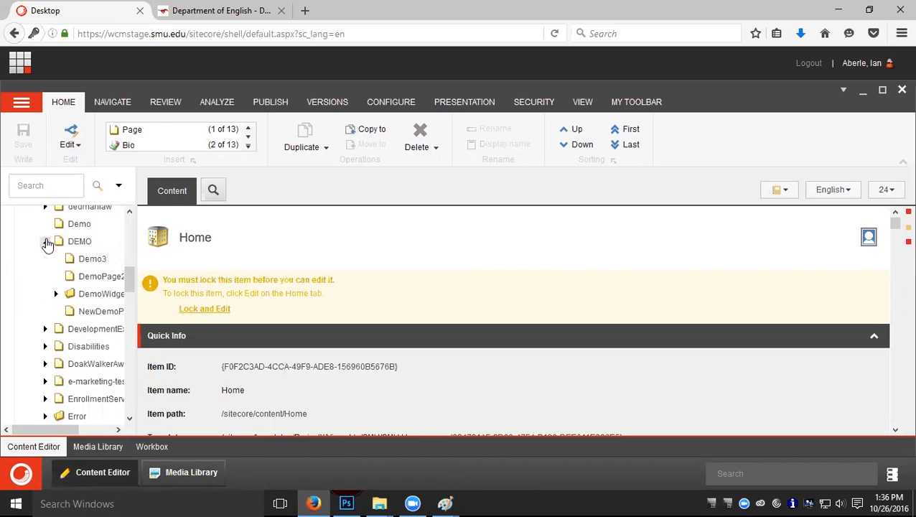
right_click(81, 241)
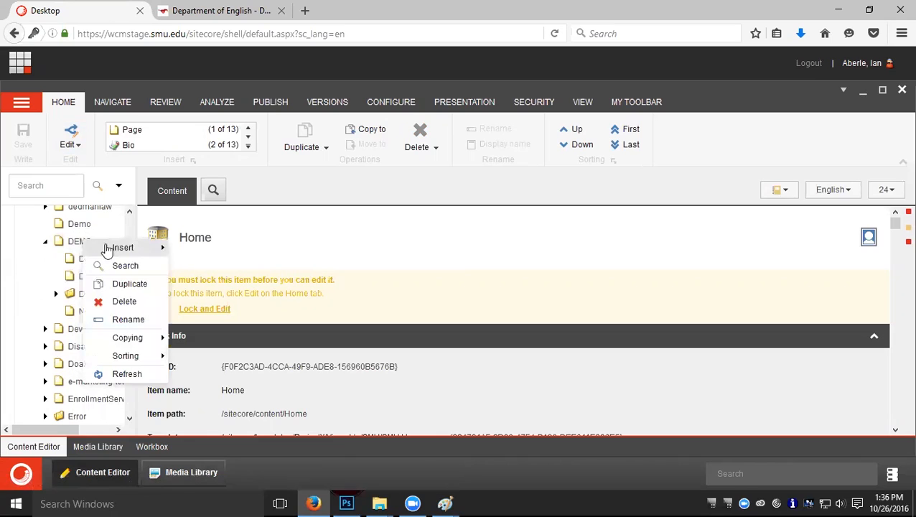
mouse_move(111, 247)
click(204, 237)
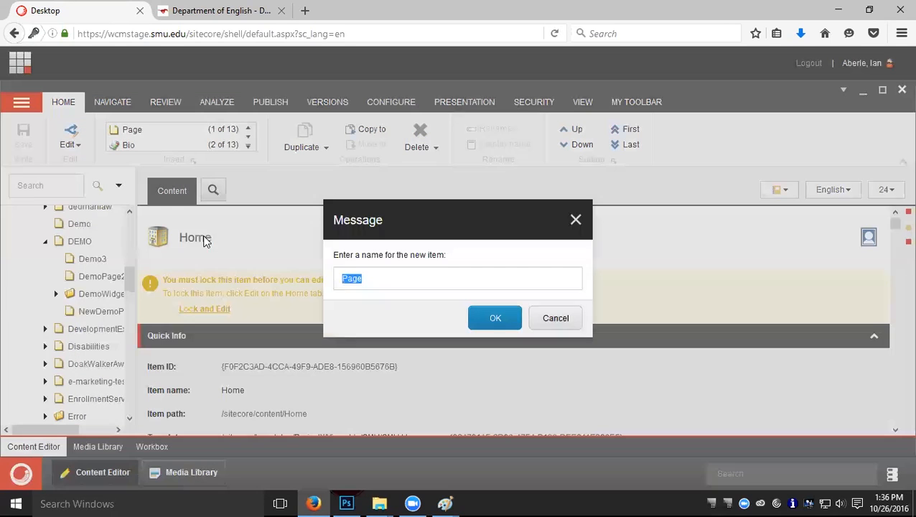
text(Slids)
key(BackSpace)
text(eshowDemo)
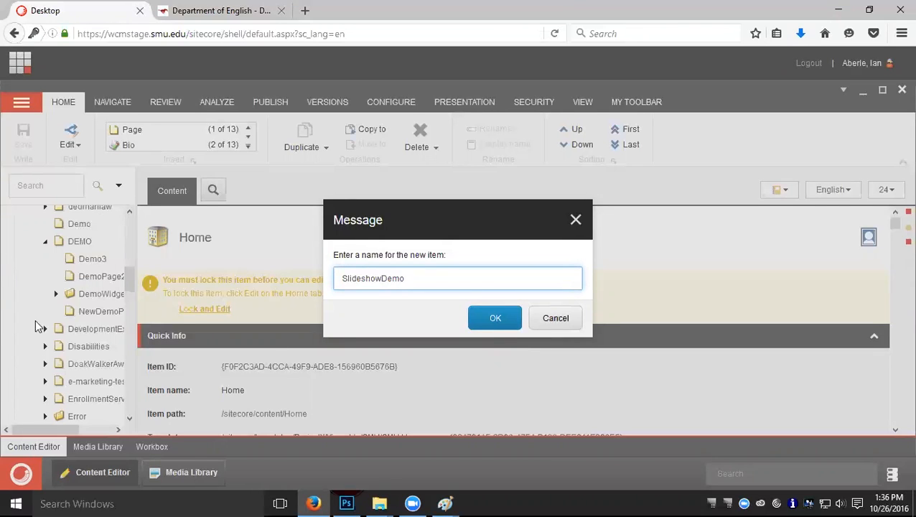
click(501, 326)
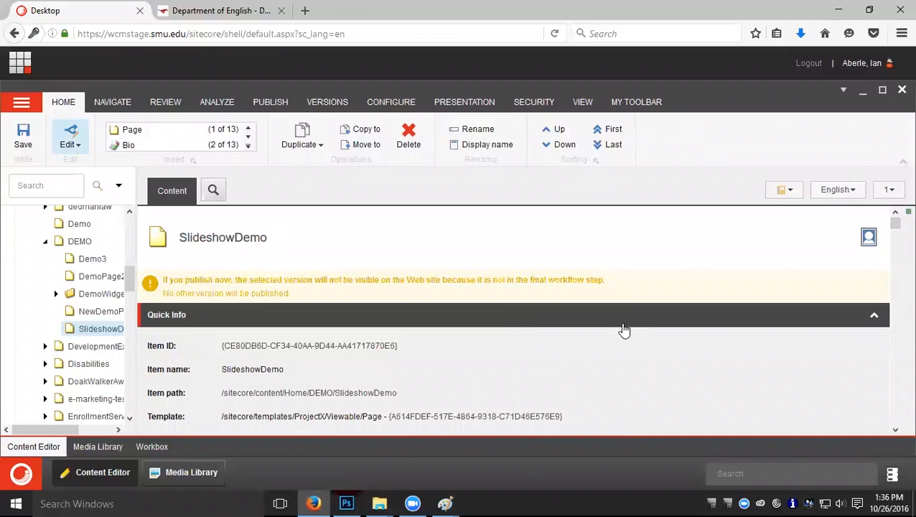
Set the SlideshowDemo page's title to Slideshow.
scroll(623, 325, down, 3)
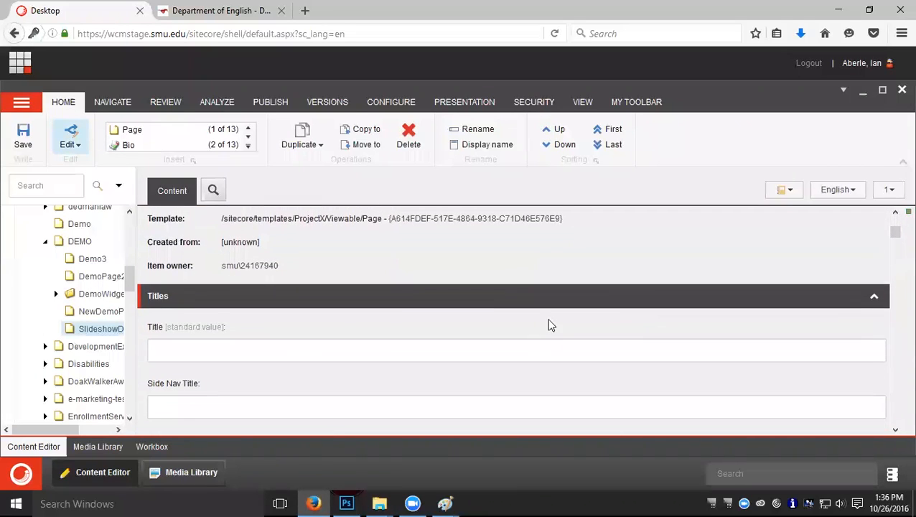
click(496, 347)
text(Slideshow)
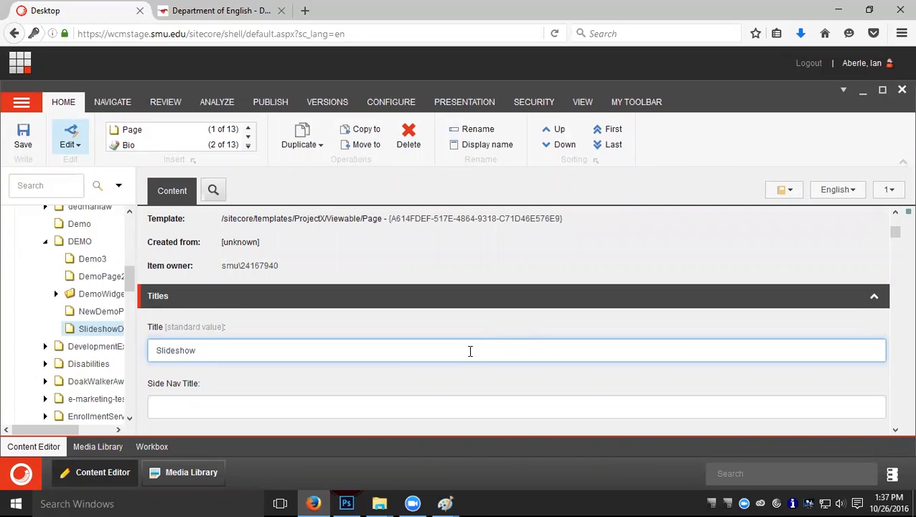
Set both the side navigation title and the top navigation title of the SlideshowDemo page to Demo.
scroll(423, 323, down, 2)
scroll(425, 325, down, 1)
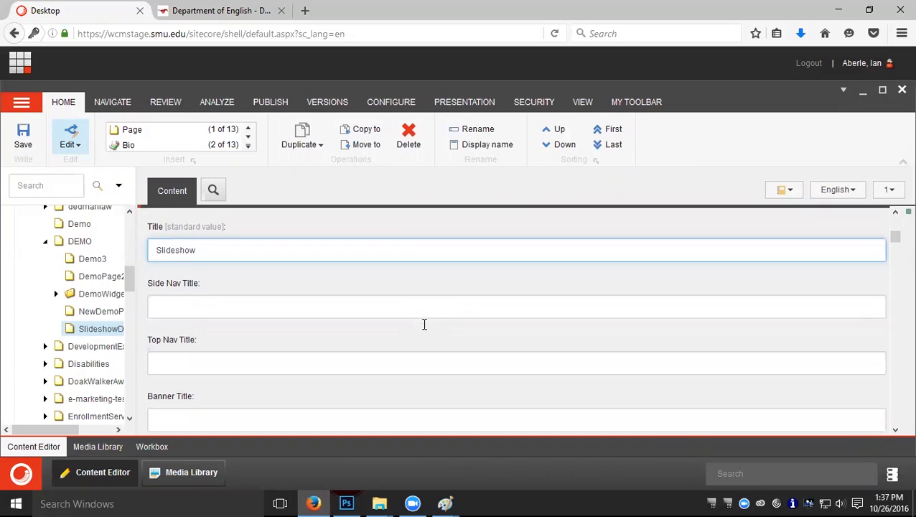
click(185, 289)
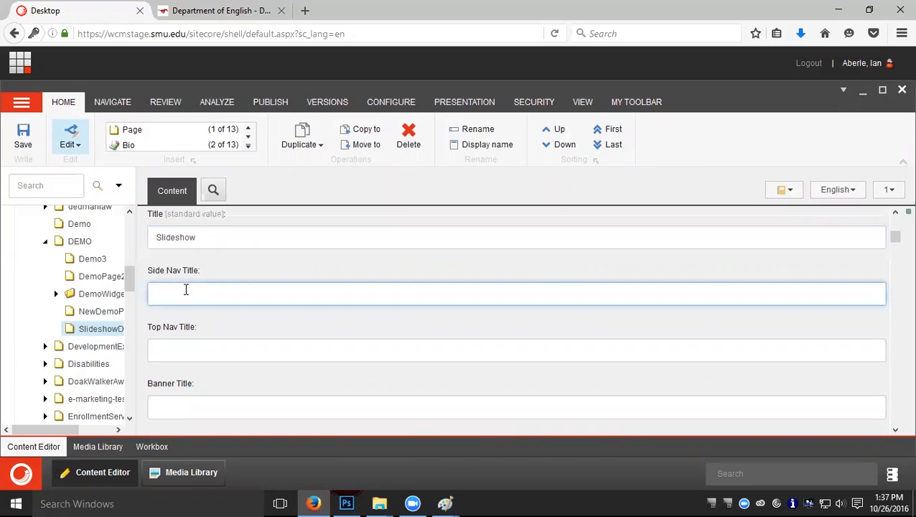
text(Slius)
key(BackSpace)
key(BackSpace)
key(BackSpace)
key(BackSpace)
text(li)
key(BackSpace)
key(BackSpace)
key(BackSpace)
text(Demo)
key(Tab)
text(Demo)
key(Tab)
key(Tab)
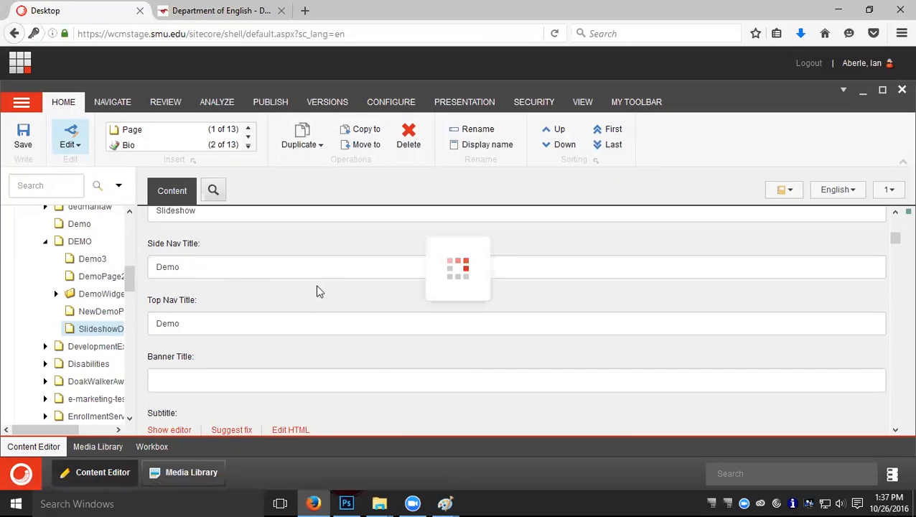
Preview the SlideshowDemo page to check its title and return to the Content Editor.
scroll(332, 304, down, 3)
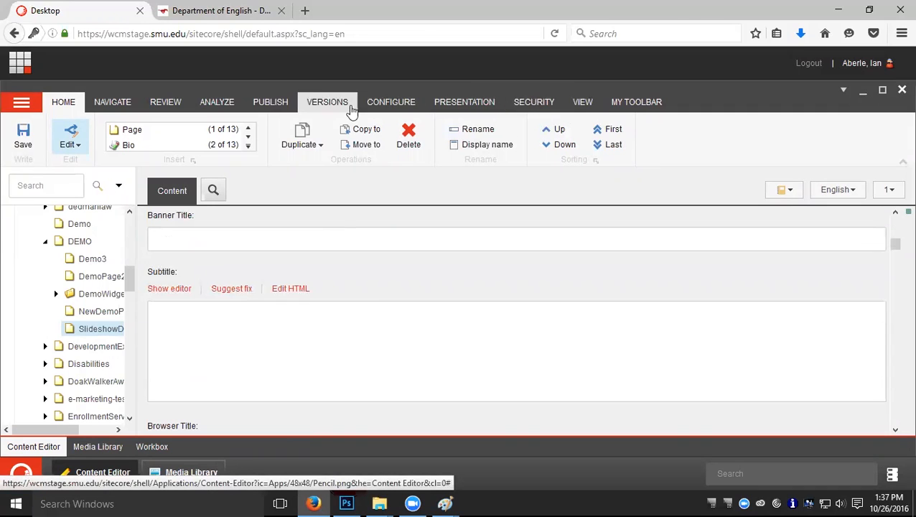
click(173, 103)
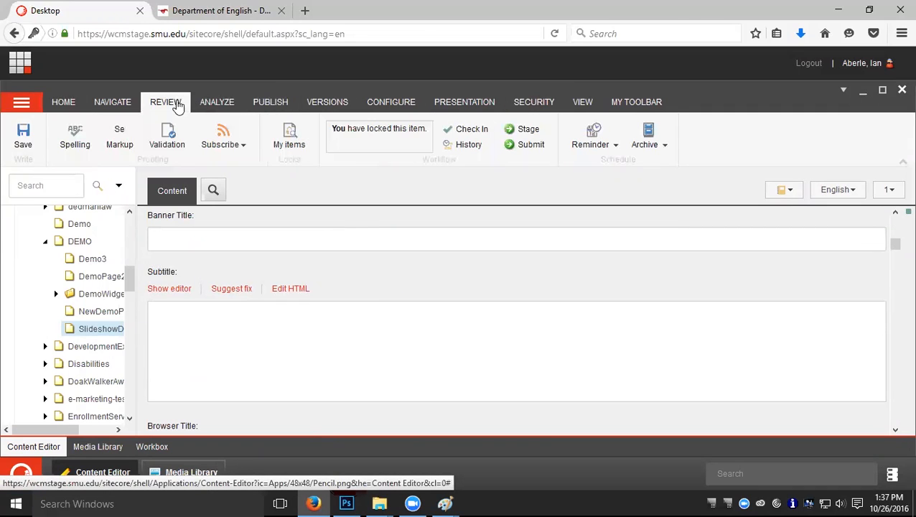
click(271, 103)
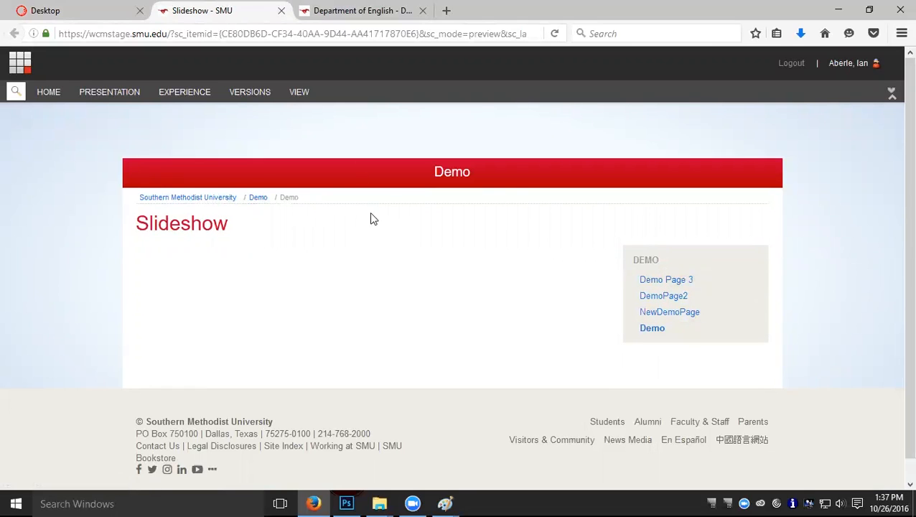
double_click(191, 231)
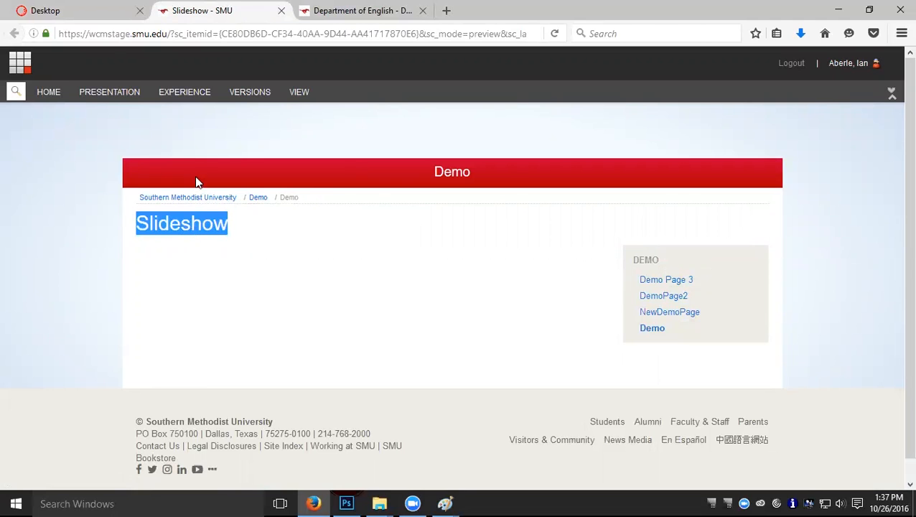
click(93, 13)
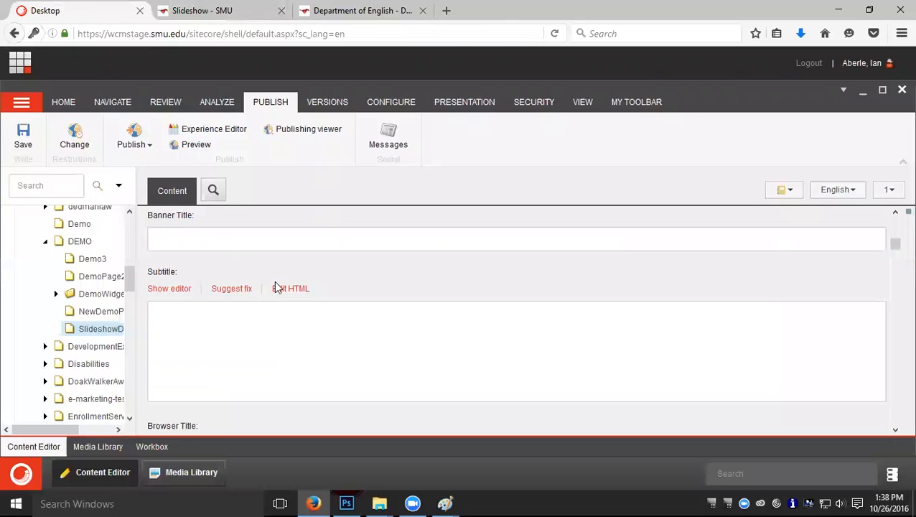
Set the SlideshowDemo page's header image to deptofEnglish from the media recently uploaded by this account, and save the page.
scroll(278, 285, down, 5)
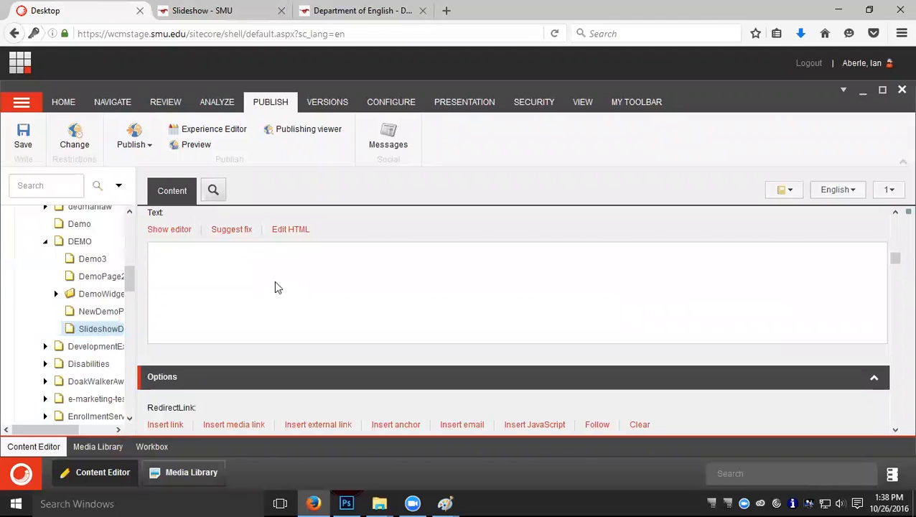
scroll(275, 286, down, 3)
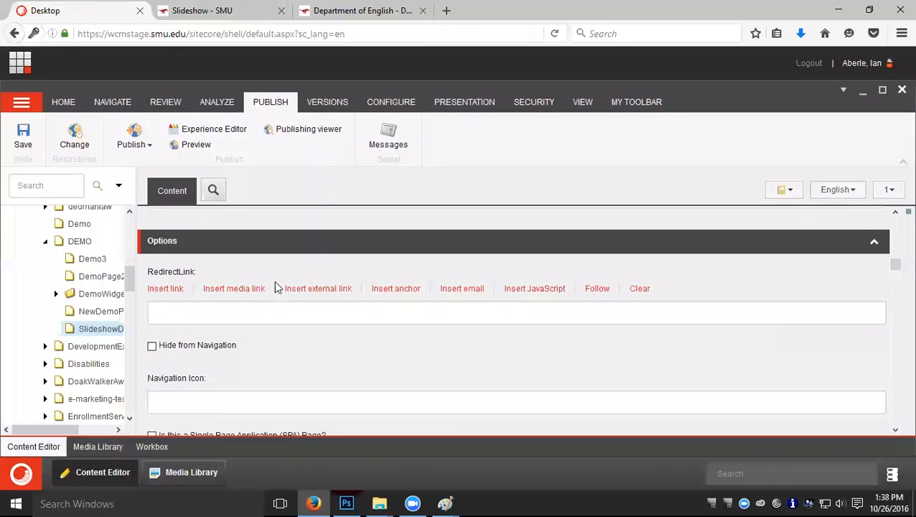
scroll(275, 286, down, 5)
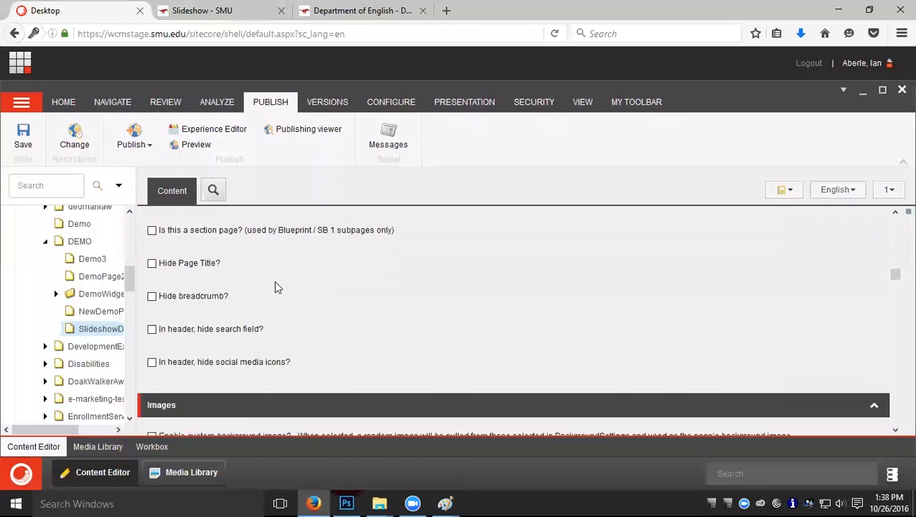
scroll(275, 286, down, 3)
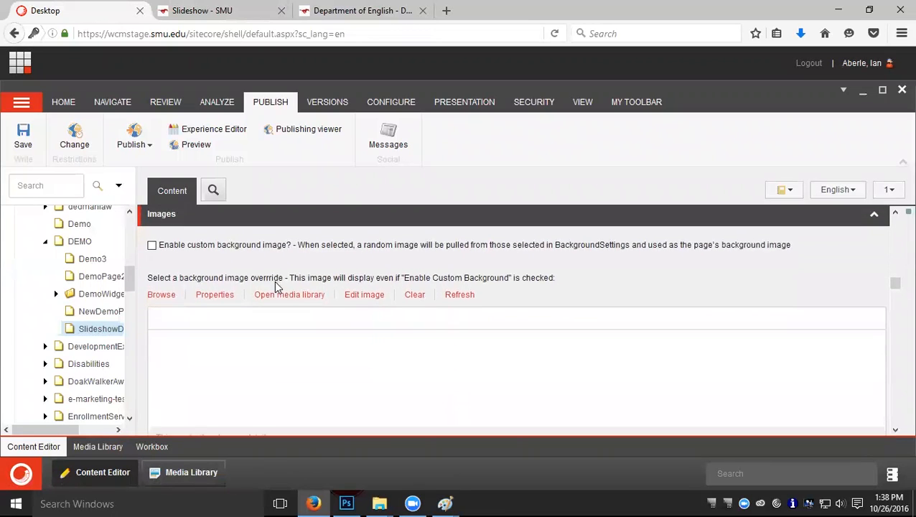
scroll(277, 287, up, 3)
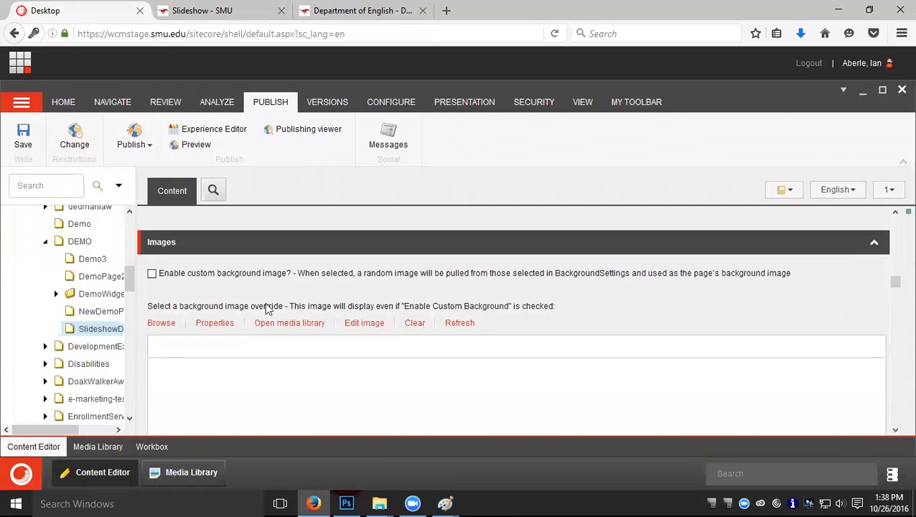
scroll(291, 308, down, 6)
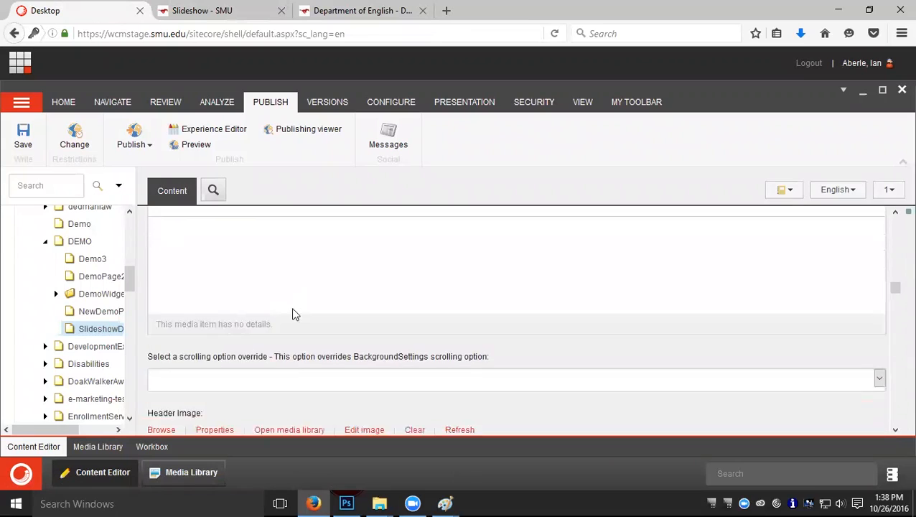
scroll(287, 309, up, 1)
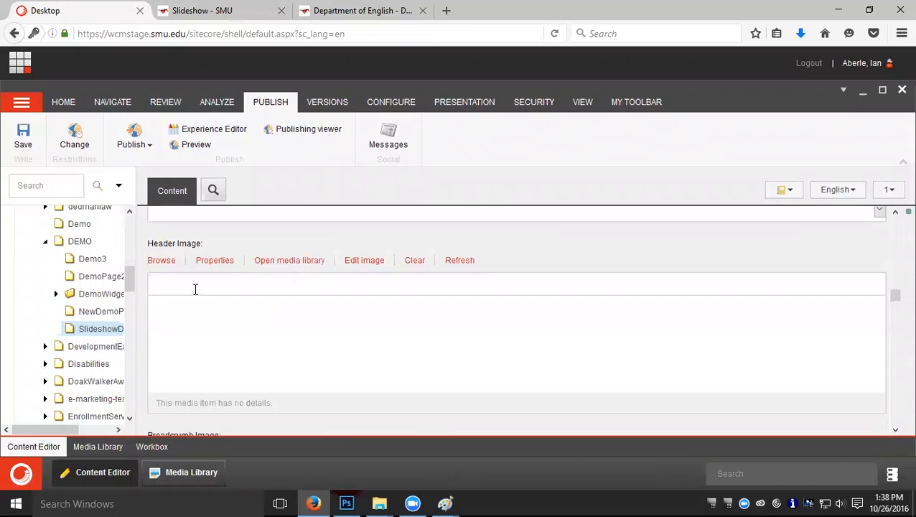
click(158, 262)
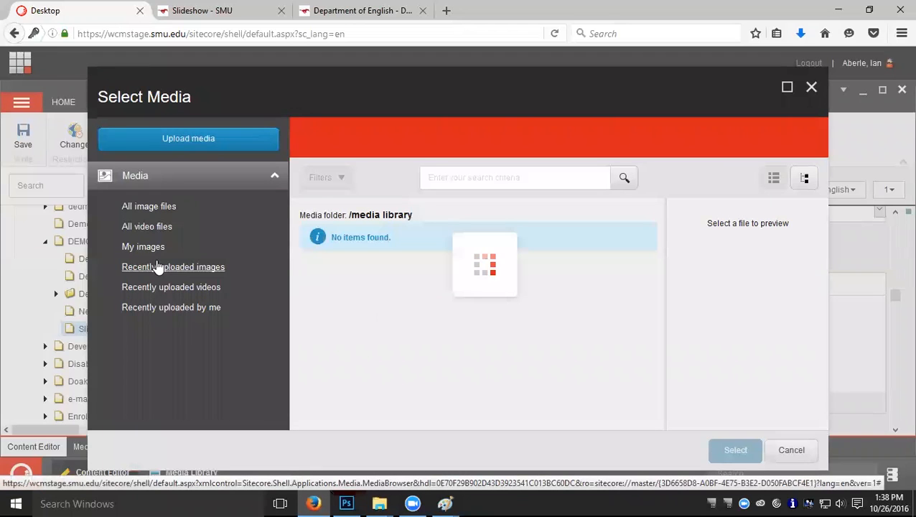
click(196, 308)
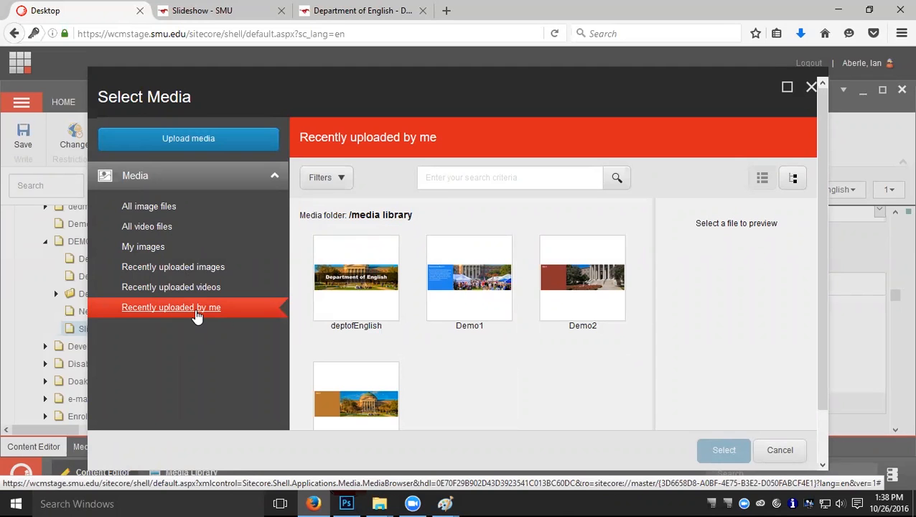
click(354, 279)
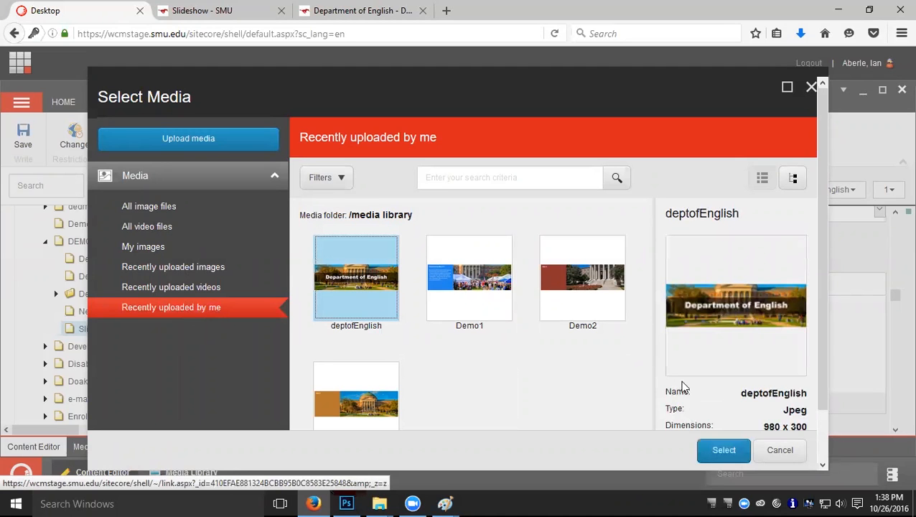
click(725, 451)
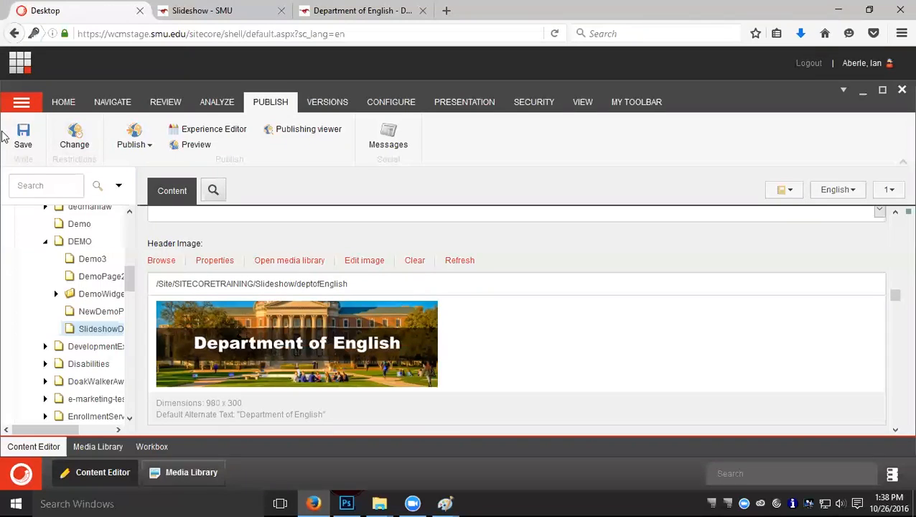
click(23, 134)
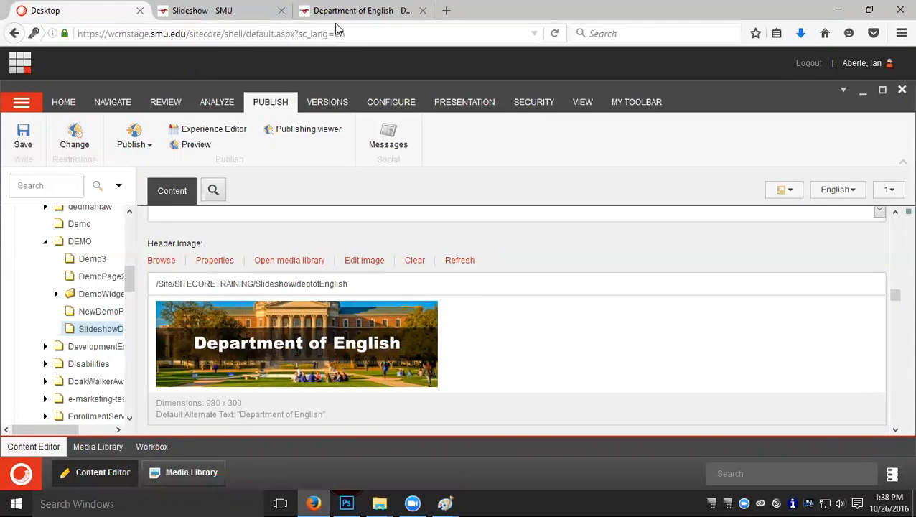
Reload the SlideshowDemo preview to check the header, and clear the page's header image in the Content Editor.
click(230, 10)
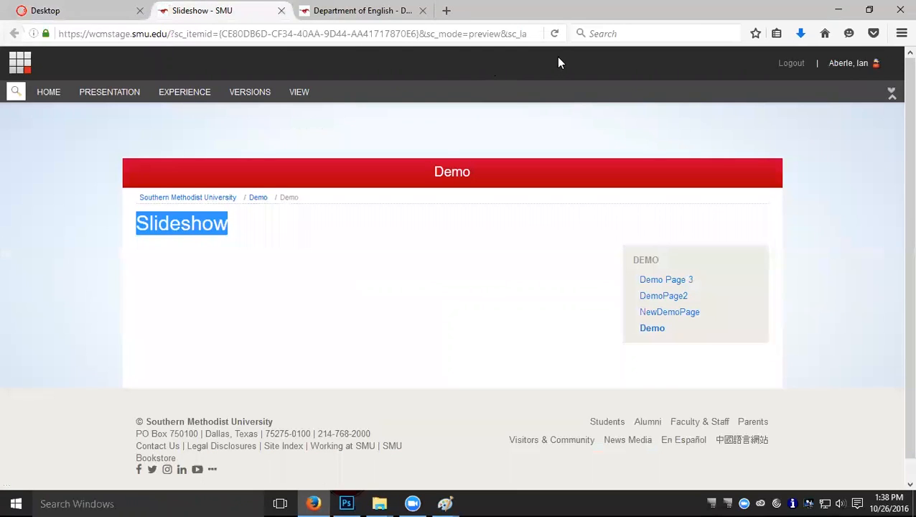
click(554, 34)
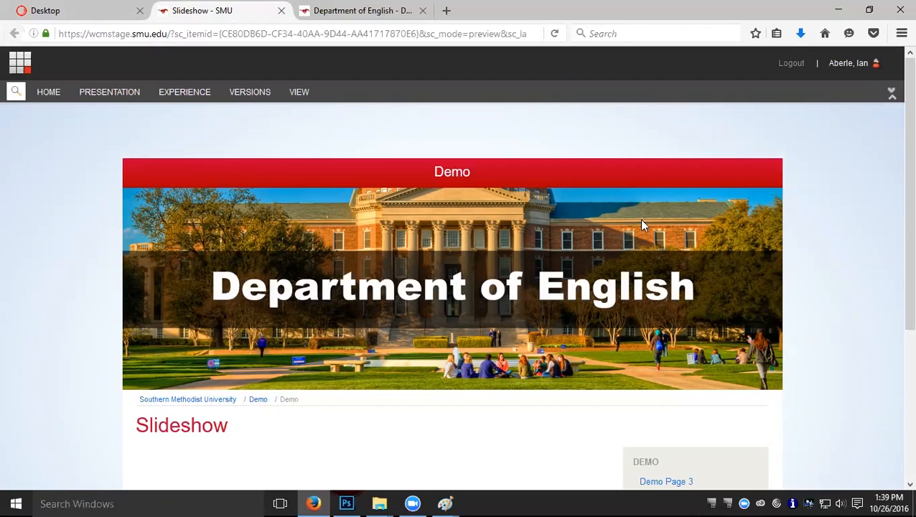
click(83, 10)
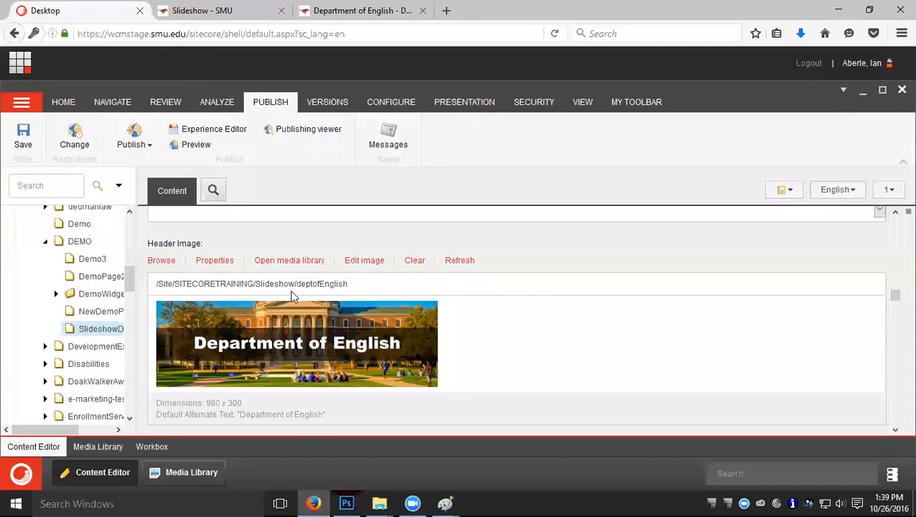
click(416, 262)
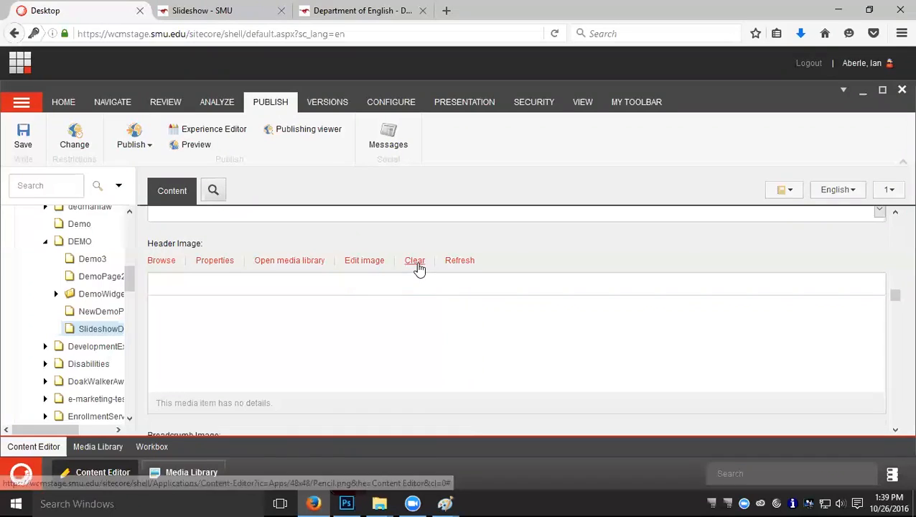
Save the page and add a Marquee widget named DemoMarquee to the DemoWidgets folder.
click(25, 132)
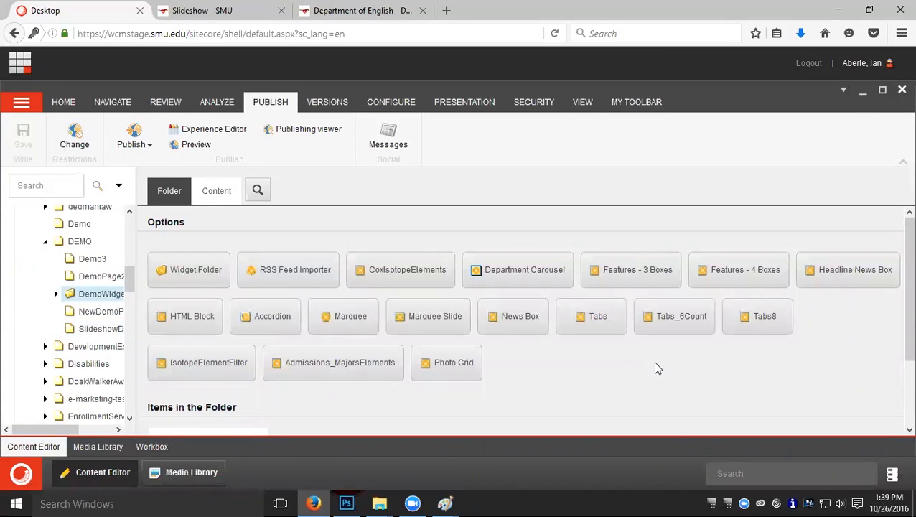
click(362, 320)
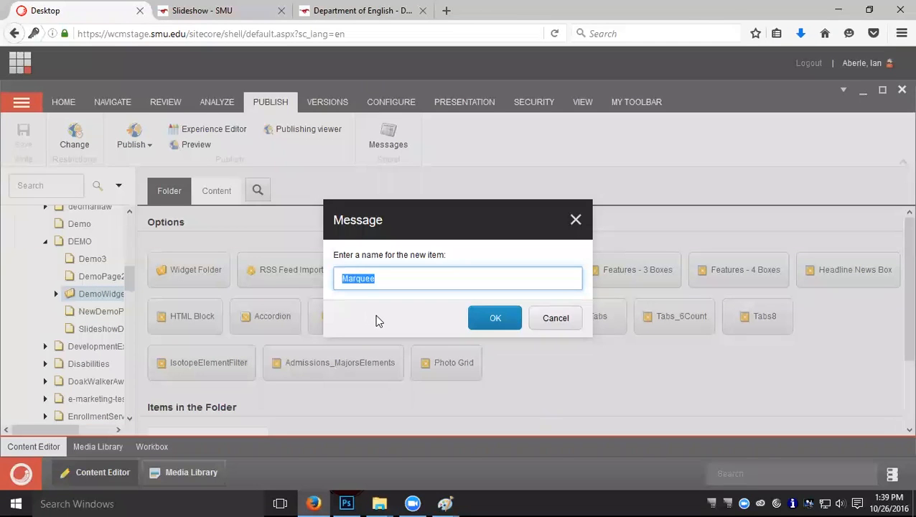
key(Home)
text(Demo)
click(495, 332)
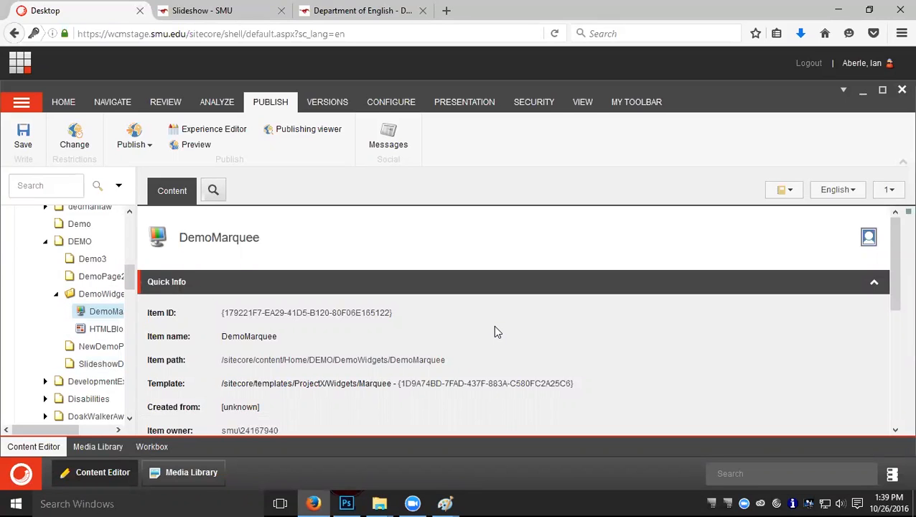
Insert a Marquee Slide named Slide1 under the DemoMarquee item.
scroll(544, 361, down, 5)
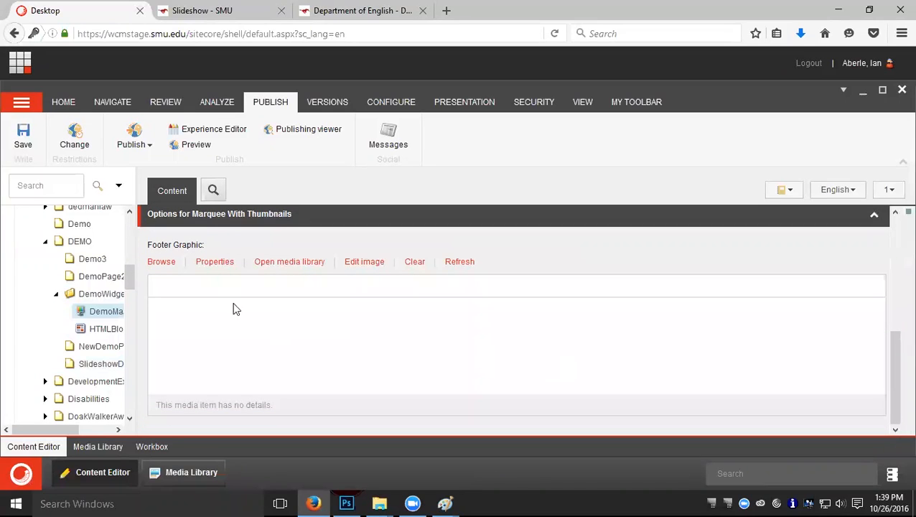
scroll(212, 312, up, 1)
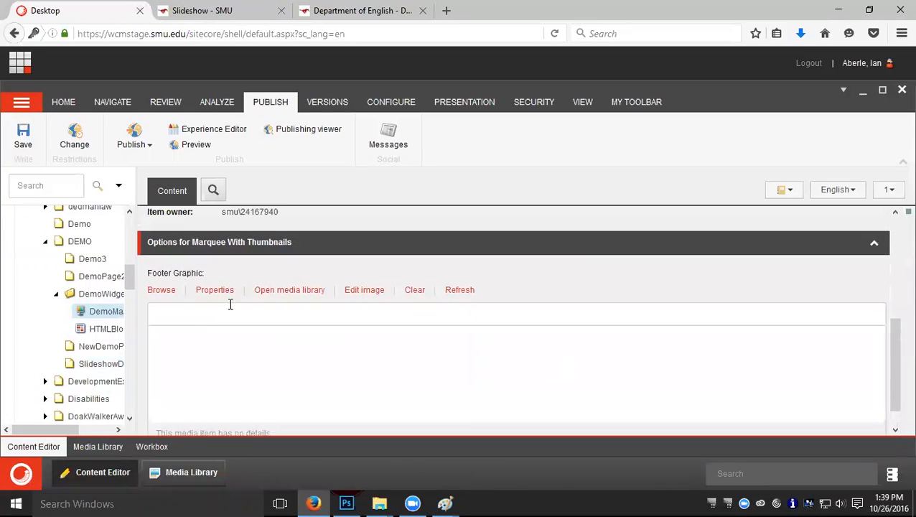
scroll(443, 316, up, 4)
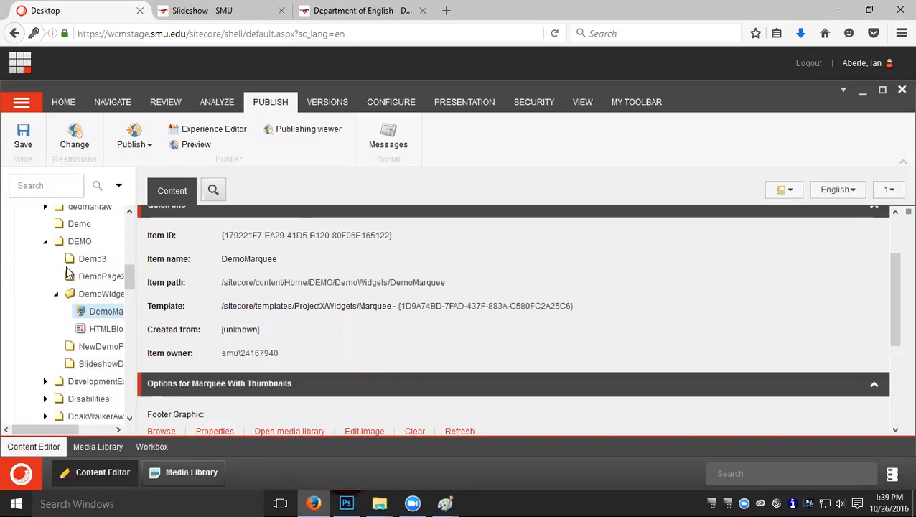
right_click(104, 314)
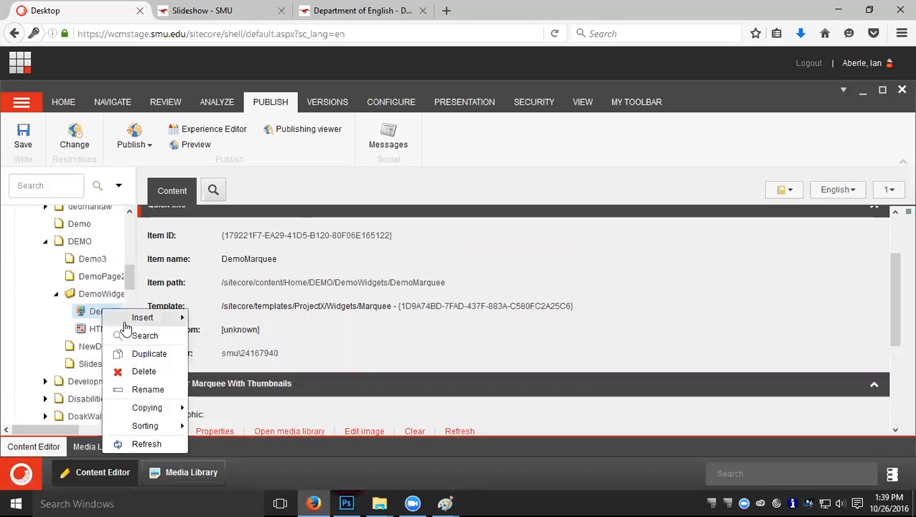
mouse_move(124, 320)
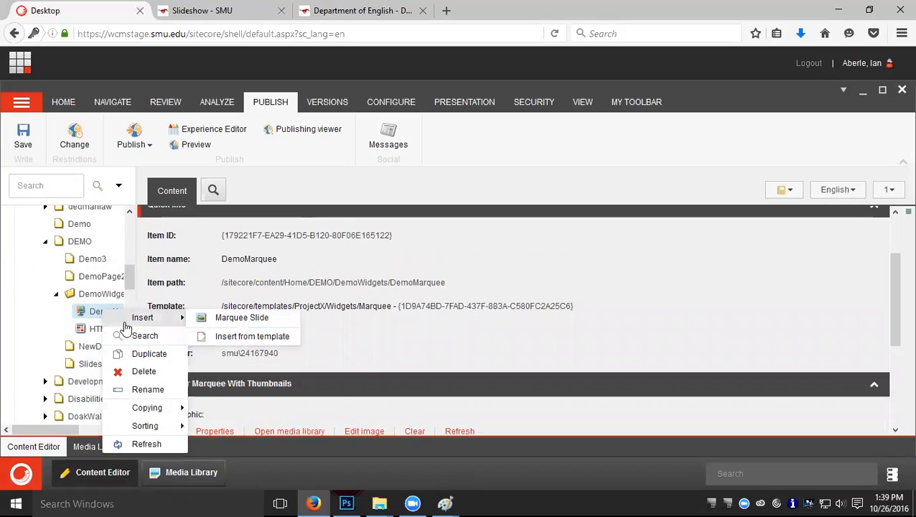
click(256, 322)
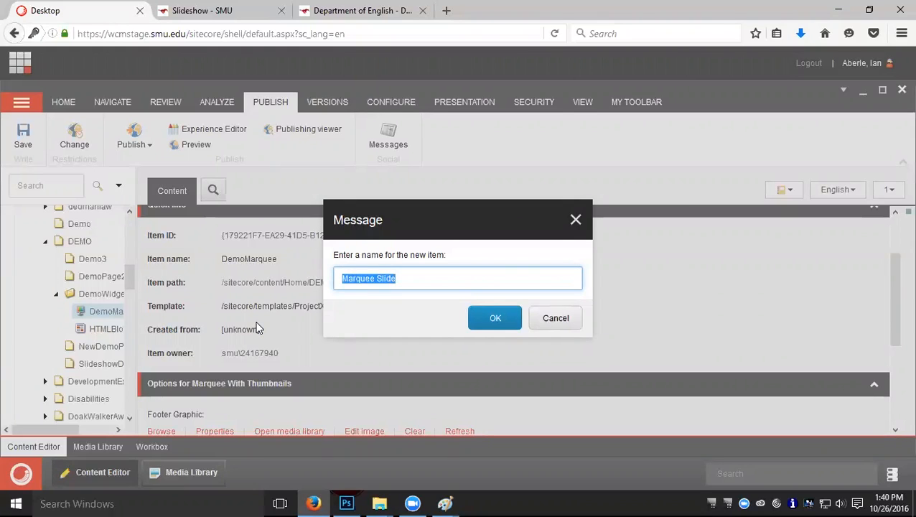
click(343, 277)
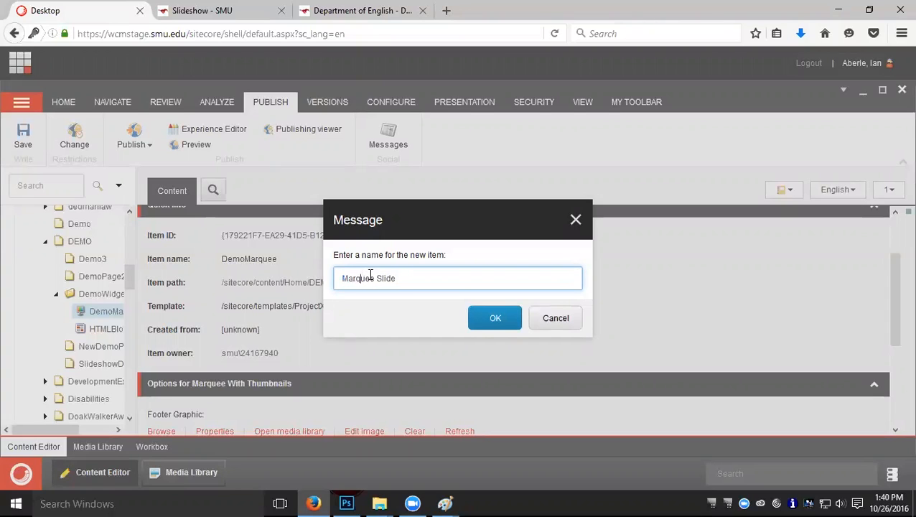
click(375, 278)
key(Delete)
key(Delete)
drag(414, 284, 245, 282)
text(Sli)
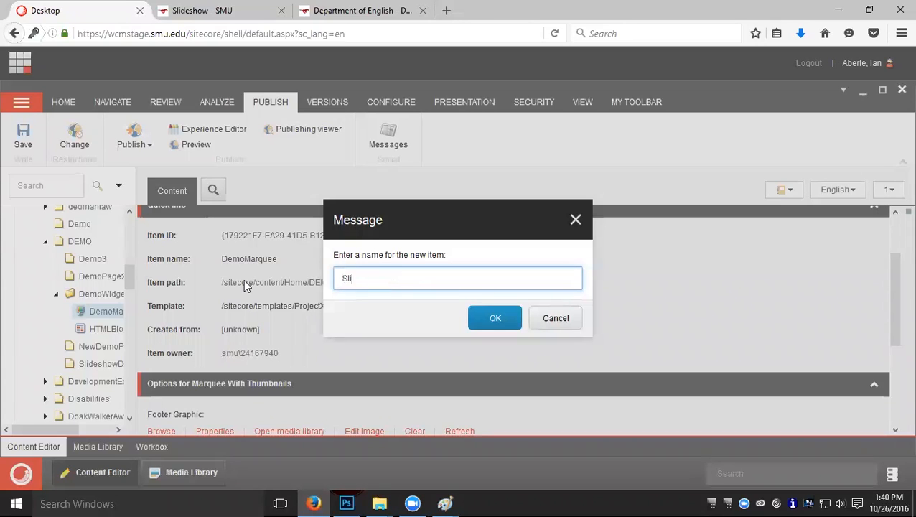
text(de 1)
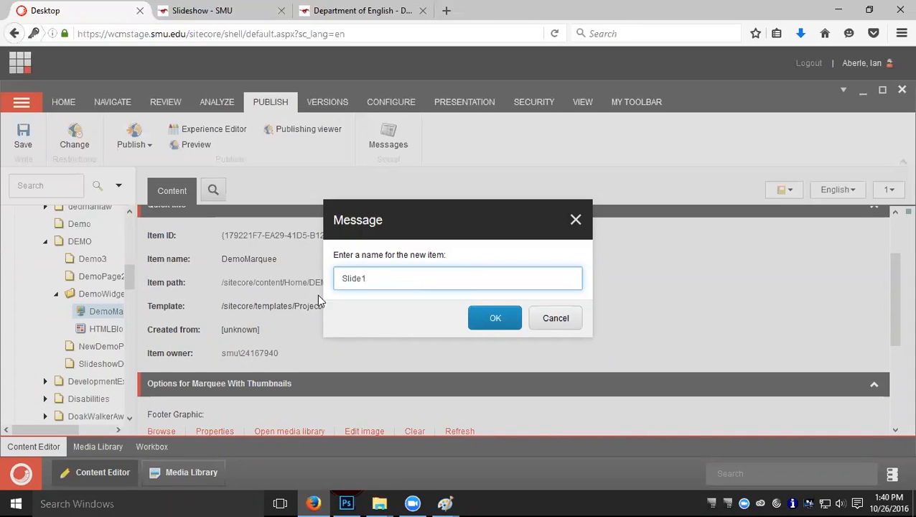
click(483, 318)
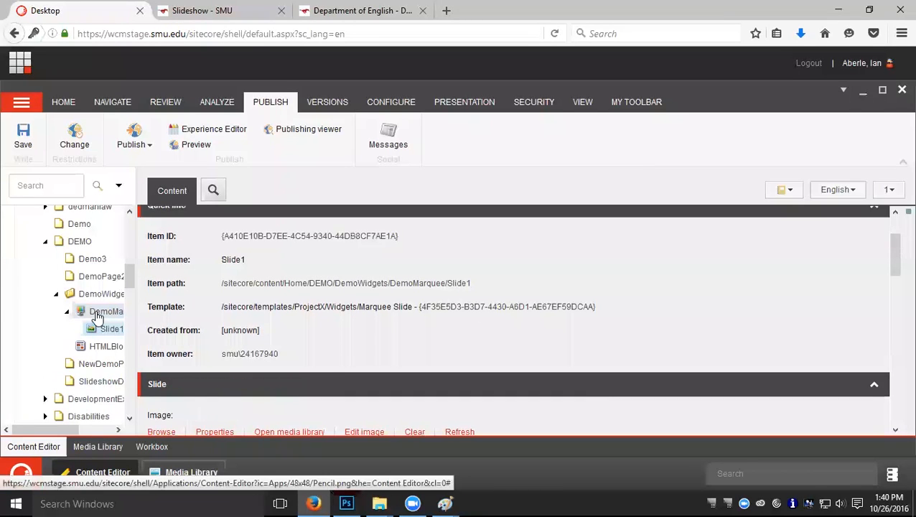
Insert another Marquee Slide under DemoMarquee, named Homecomin.
right_click(97, 324)
mouse_move(136, 320)
click(237, 319)
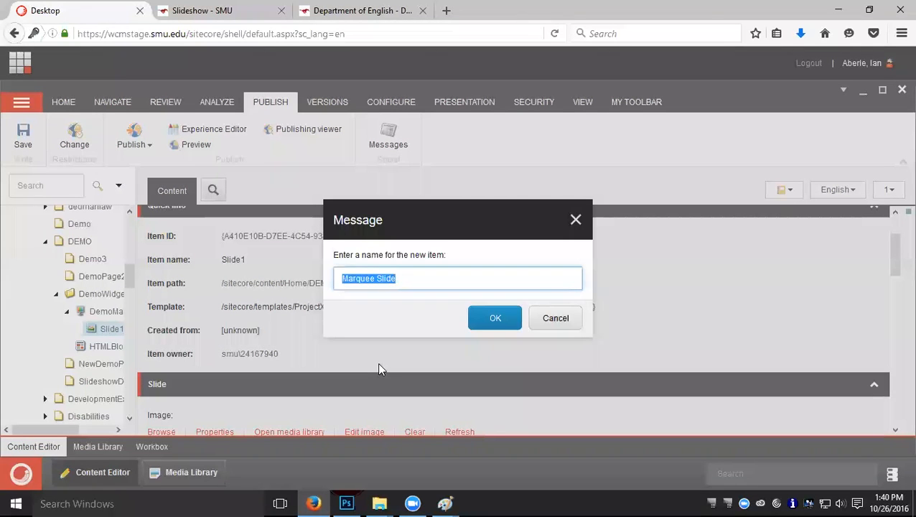
text(Homecom)
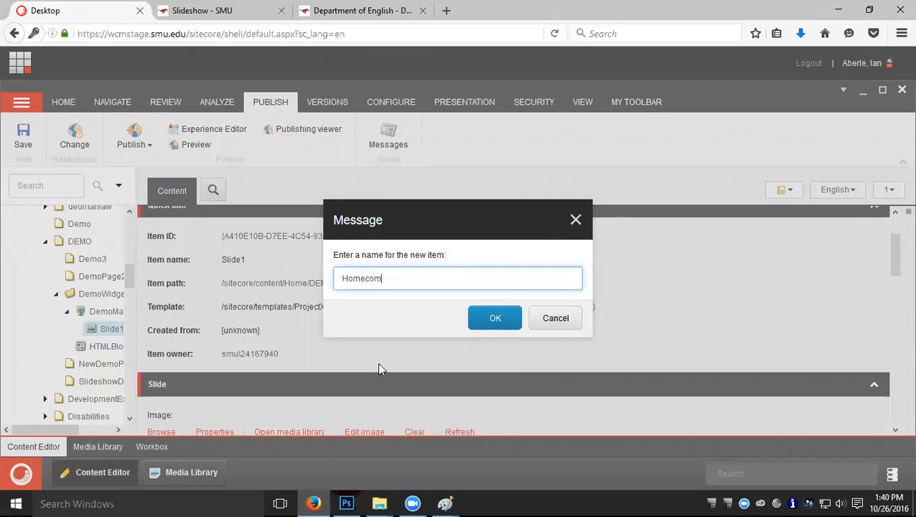
text(ing)
key(Return)
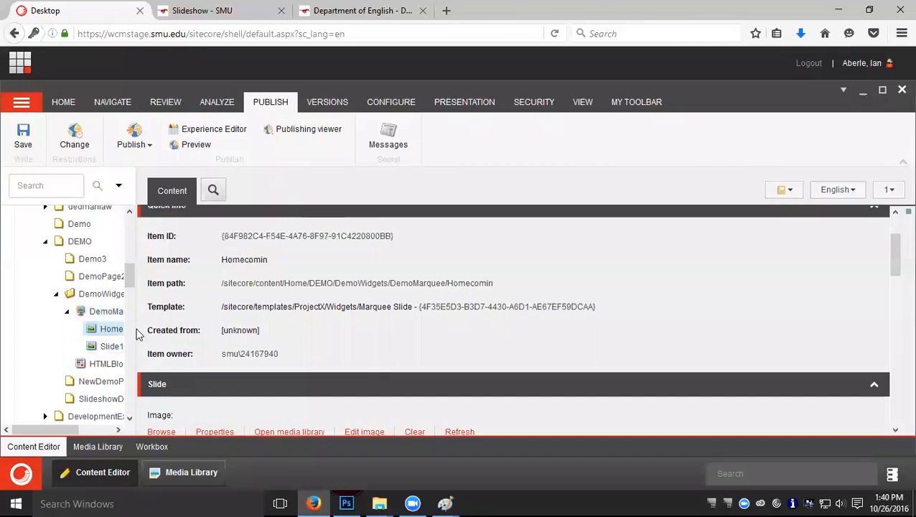
Rename the Homecomin slide as Homecoming.
right_click(110, 335)
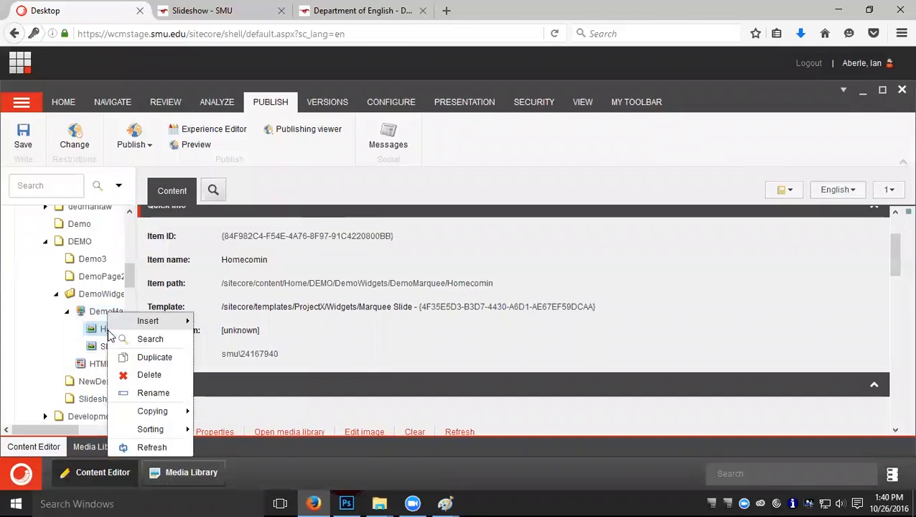
click(176, 392)
key(End)
text(g)
click(494, 326)
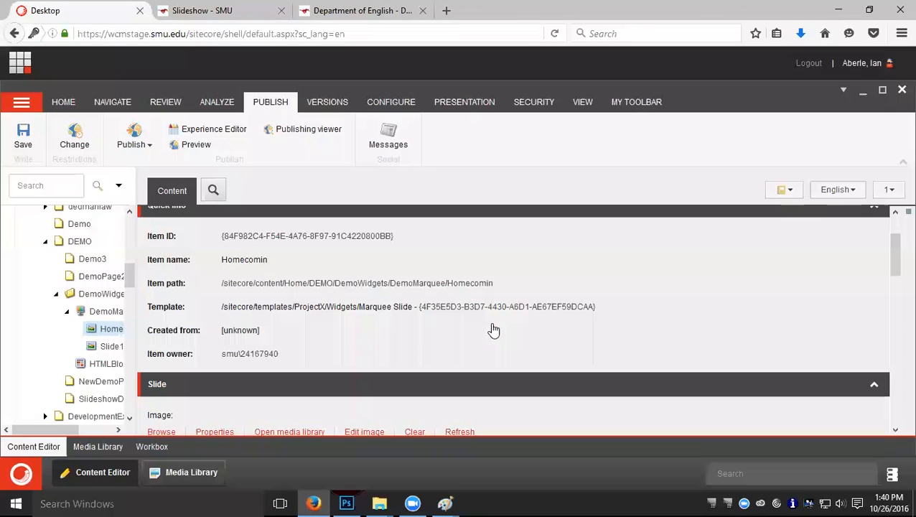
Insert a further Marquee Slide named Slide3 under DemoMarquee.
right_click(119, 313)
mouse_move(173, 321)
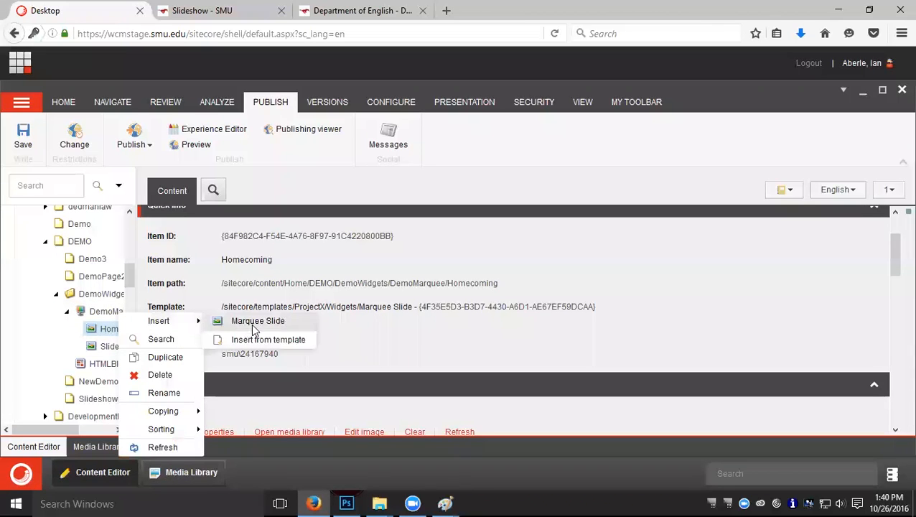
click(248, 323)
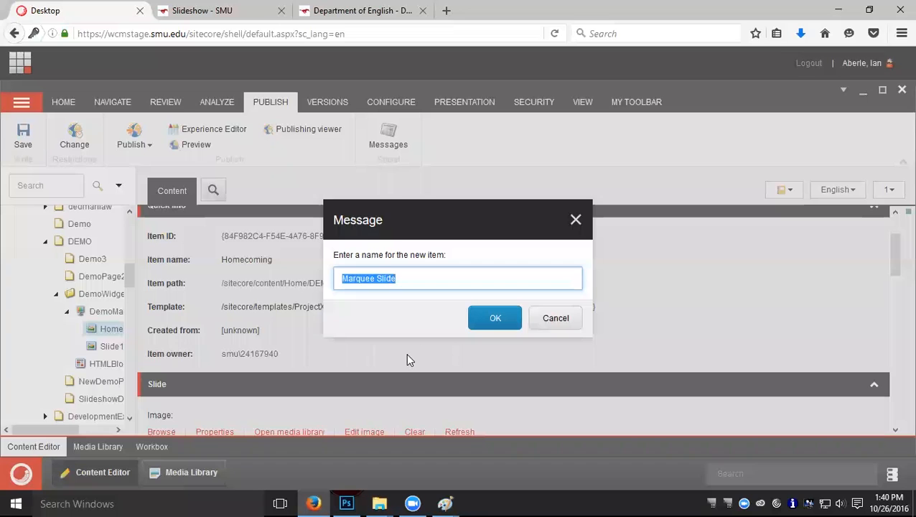
text(Slide)
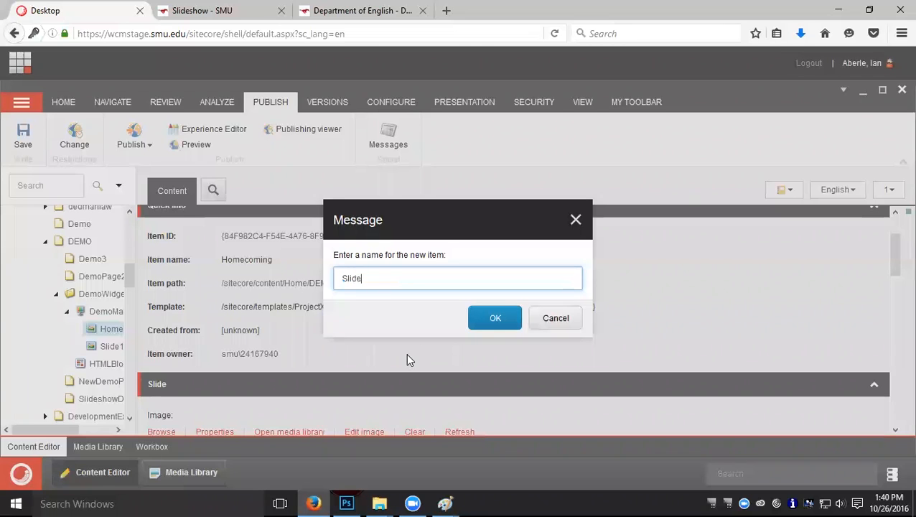
text(2)
key(Return)
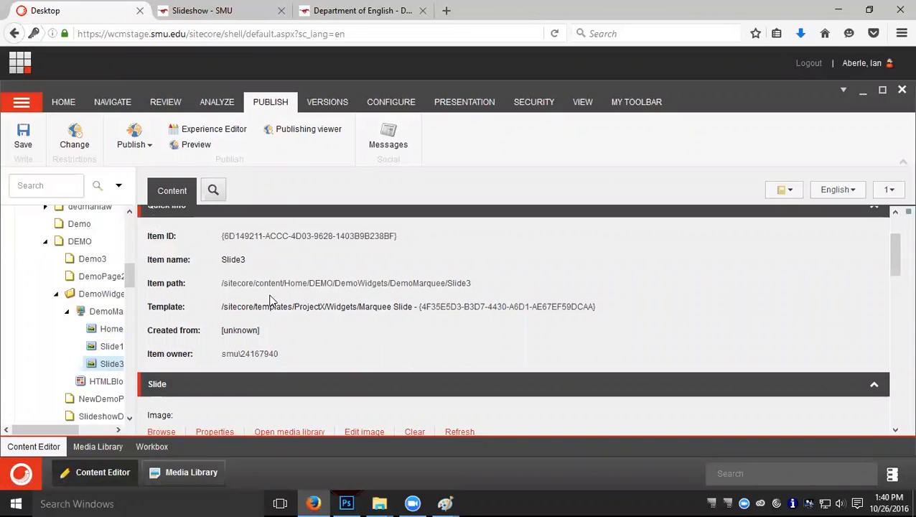
Set Slide3's image to Demo3 from the media recently uploaded by the current account, and save the item.
scroll(264, 350, down, 1)
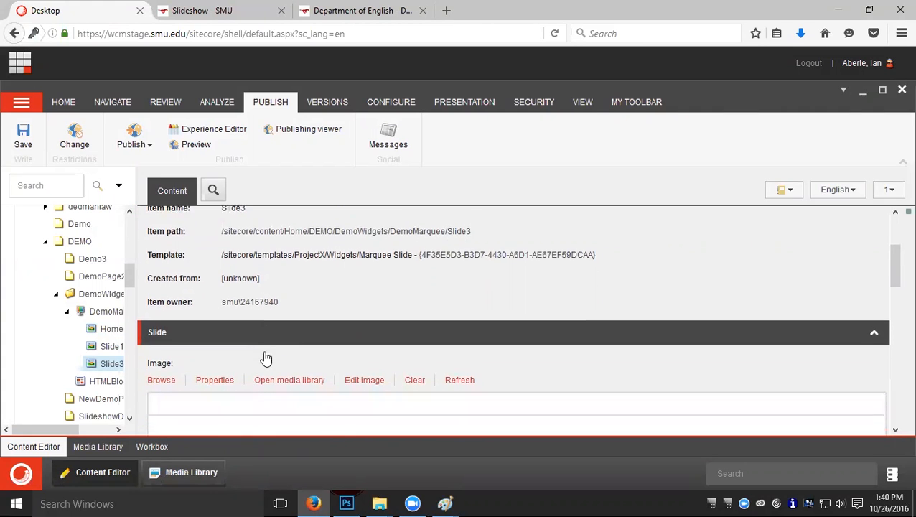
scroll(264, 357, down, 2)
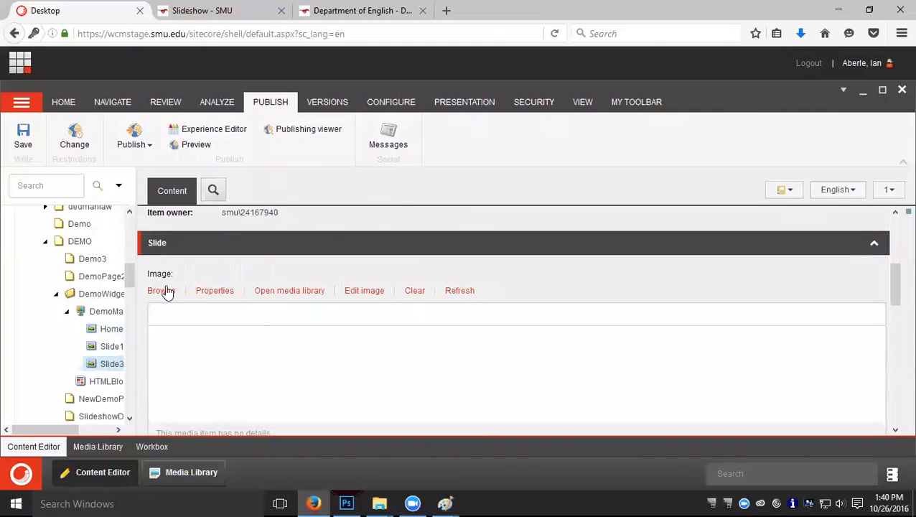
click(165, 290)
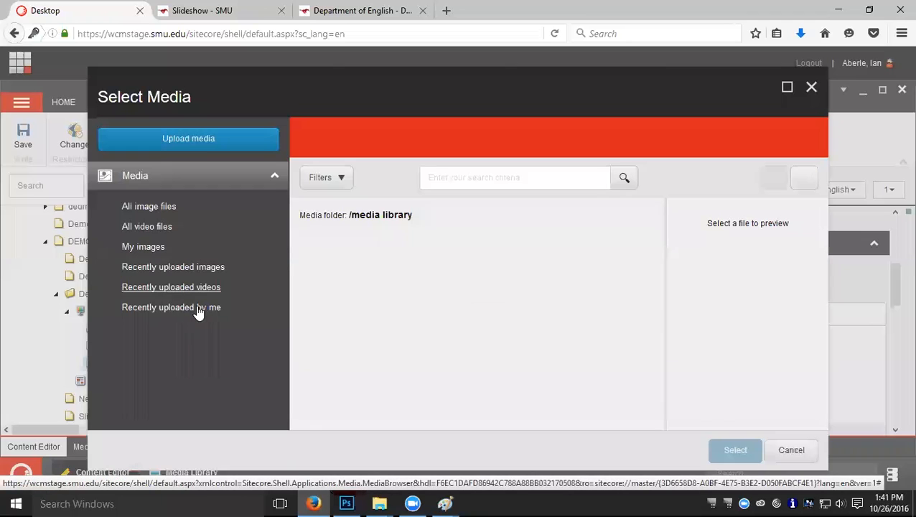
click(197, 310)
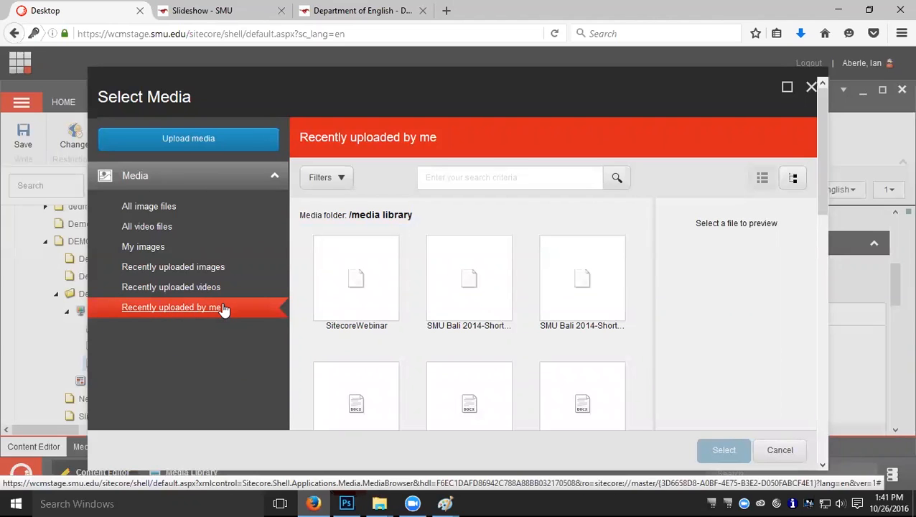
click(178, 276)
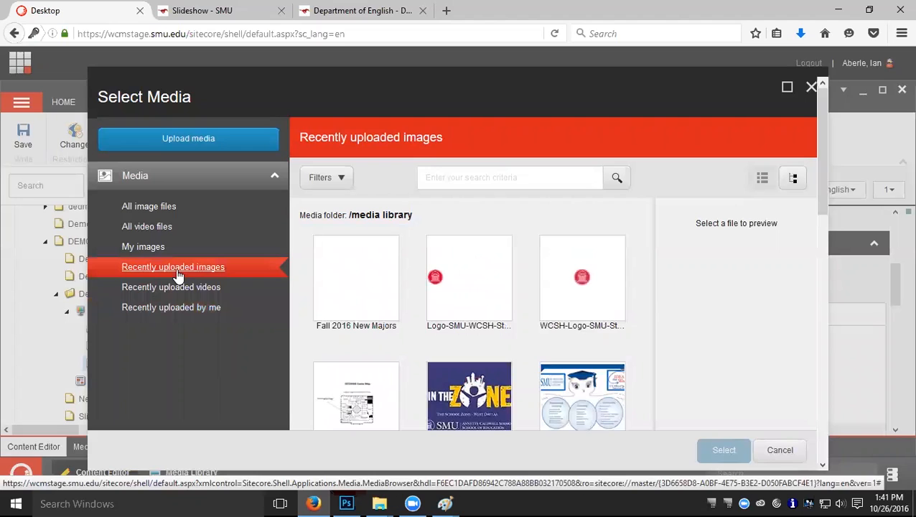
click(185, 310)
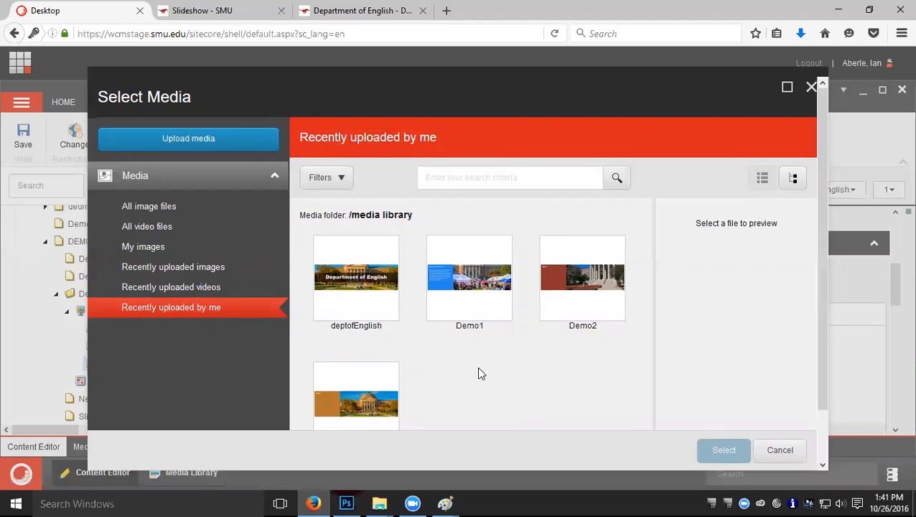
click(376, 407)
click(725, 453)
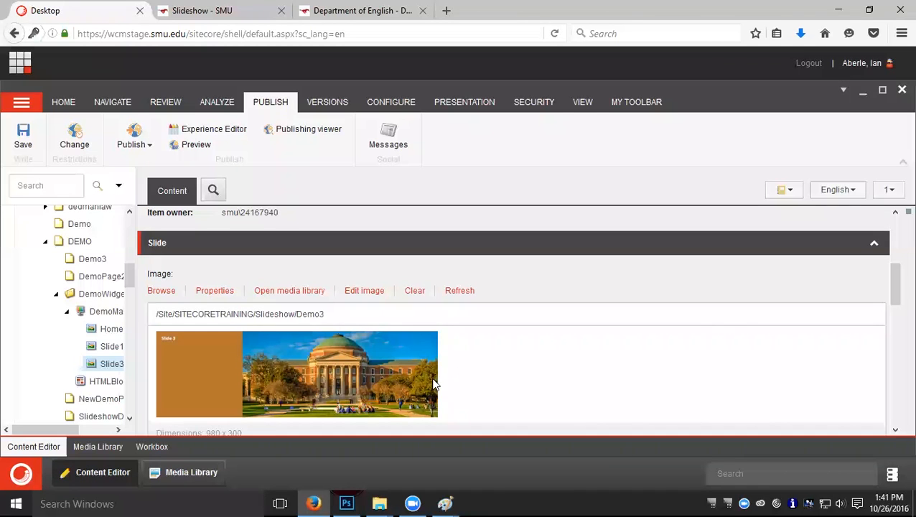
click(23, 135)
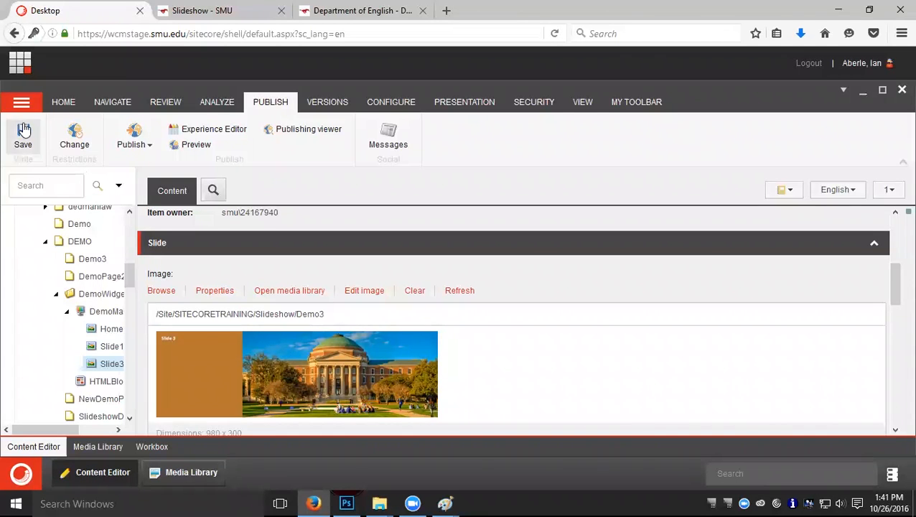
Set Slide1's image to Demo2 from the media recently uploaded by the current account.
click(109, 348)
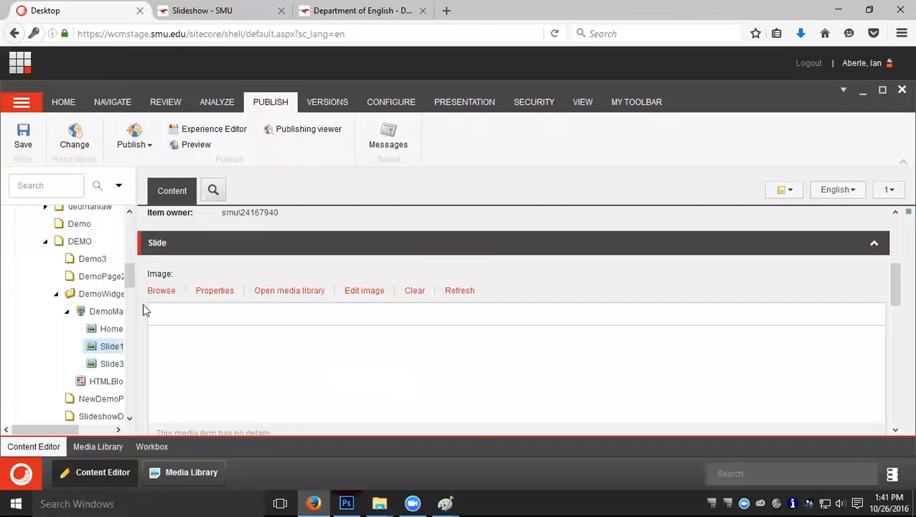
click(162, 292)
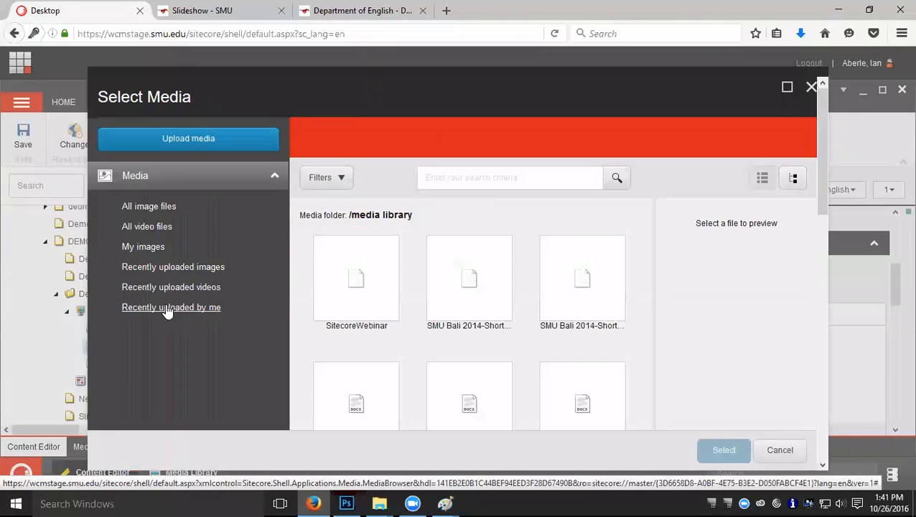
click(167, 309)
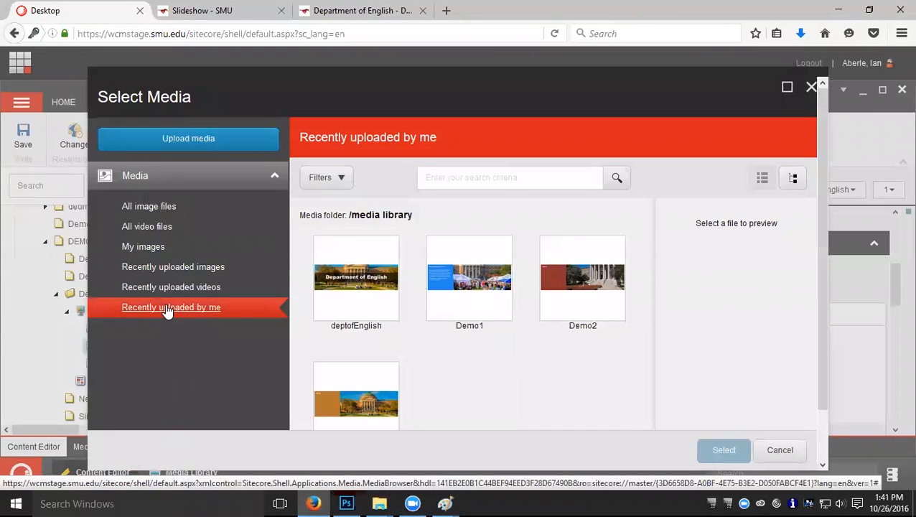
click(566, 292)
click(721, 453)
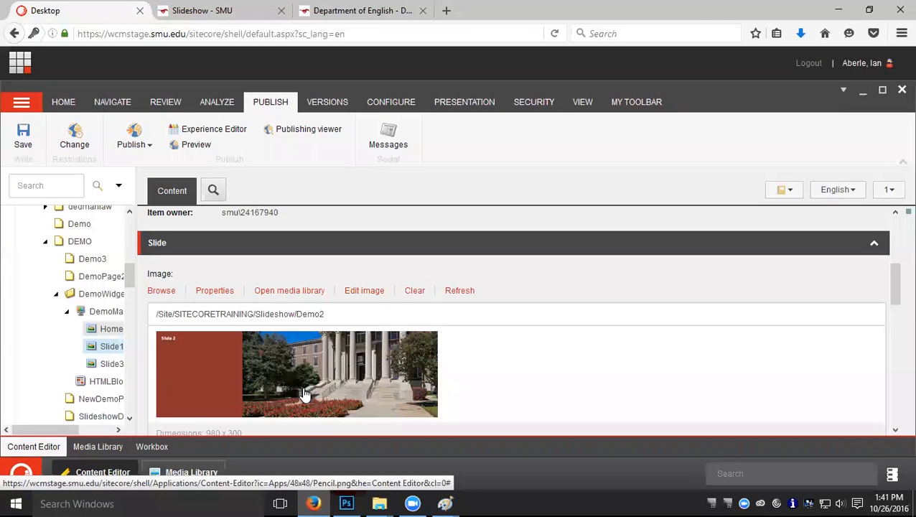
Set the Homecoming slide's image to Demo1 from the media recently uploaded by the current account.
click(111, 329)
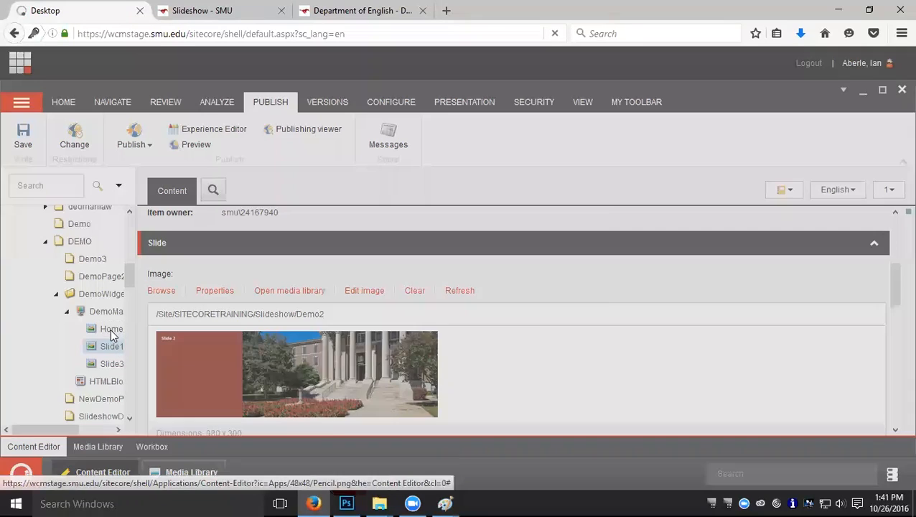
click(429, 324)
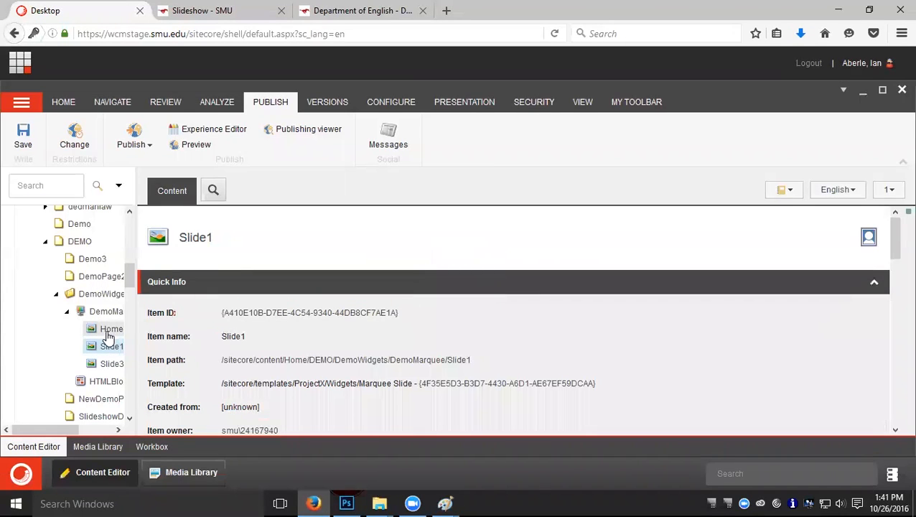
click(111, 330)
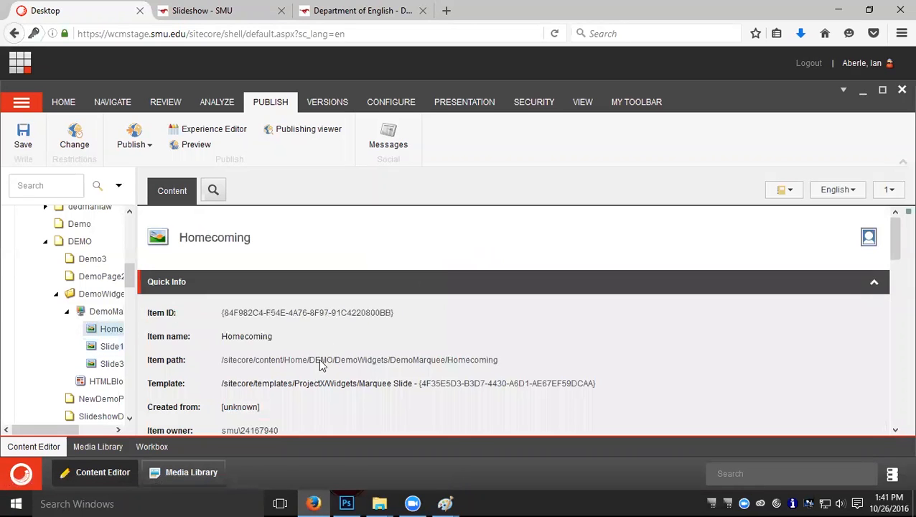
scroll(319, 358, down, 2)
scroll(318, 357, down, 3)
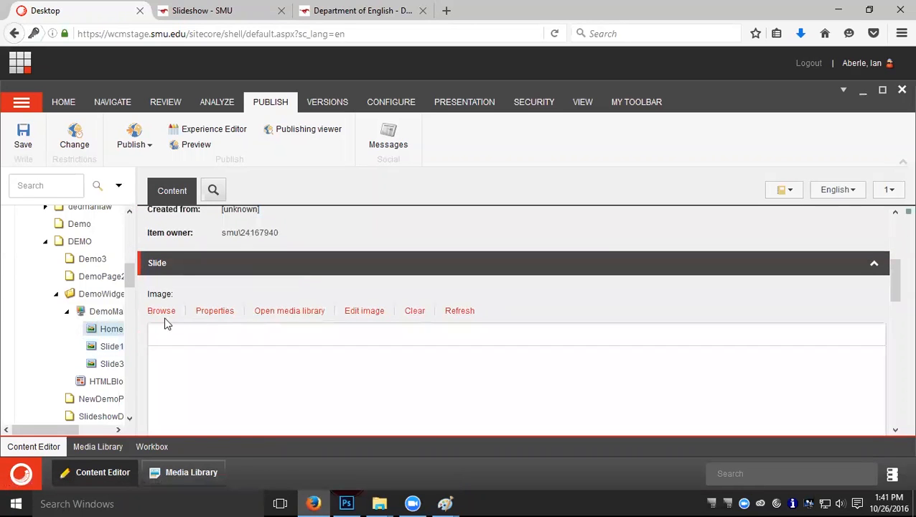
click(164, 313)
click(203, 309)
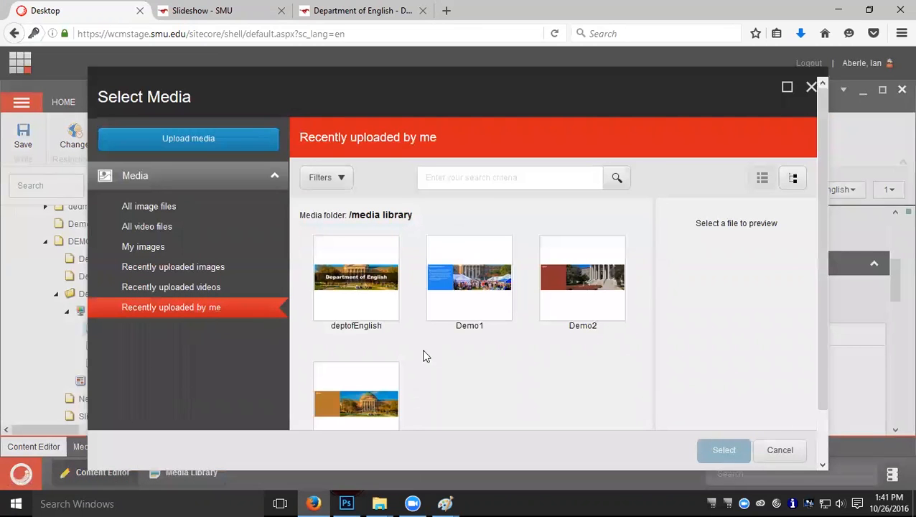
click(466, 287)
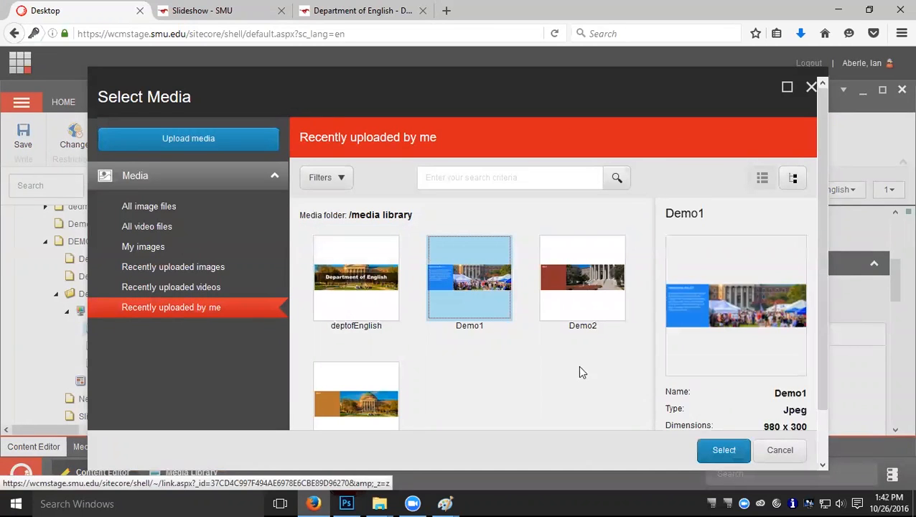
click(725, 452)
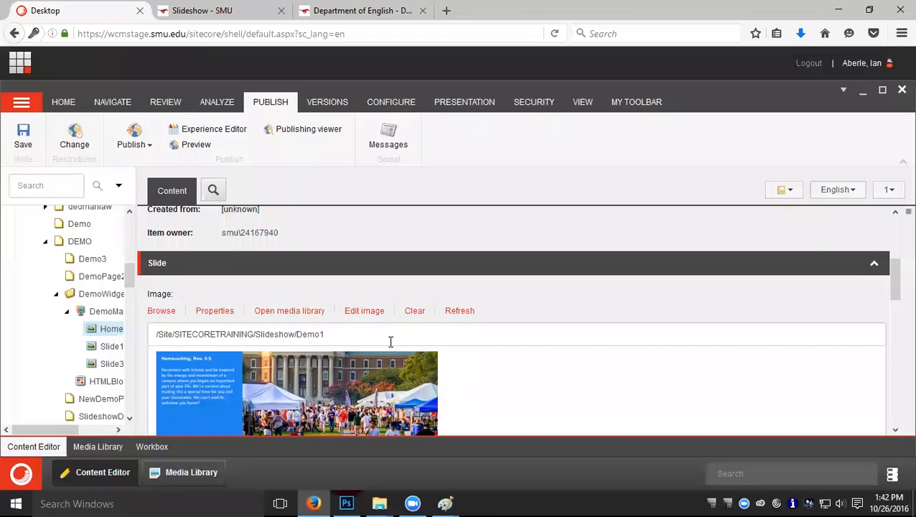
Review the Homecoming slide's image, image link and title fields, and save the item.
scroll(396, 342, down, 5)
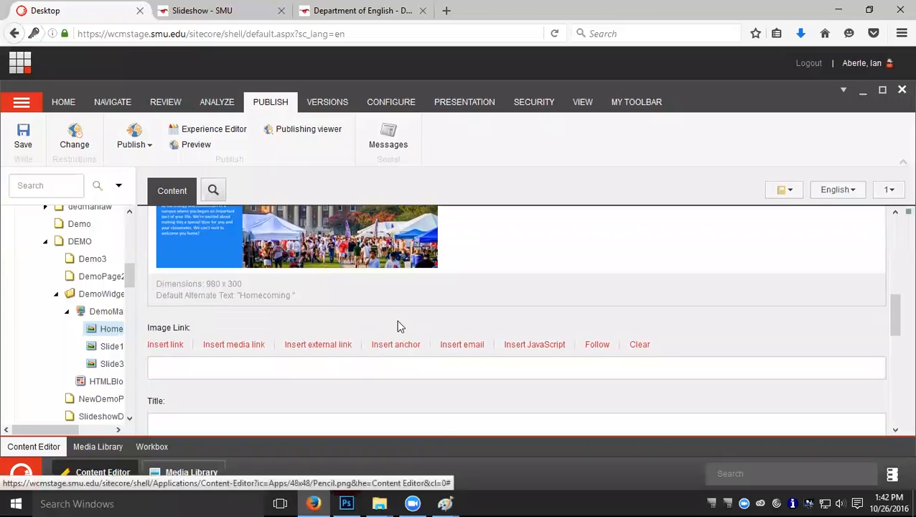
scroll(301, 292, up, 2)
scroll(185, 262, up, 1)
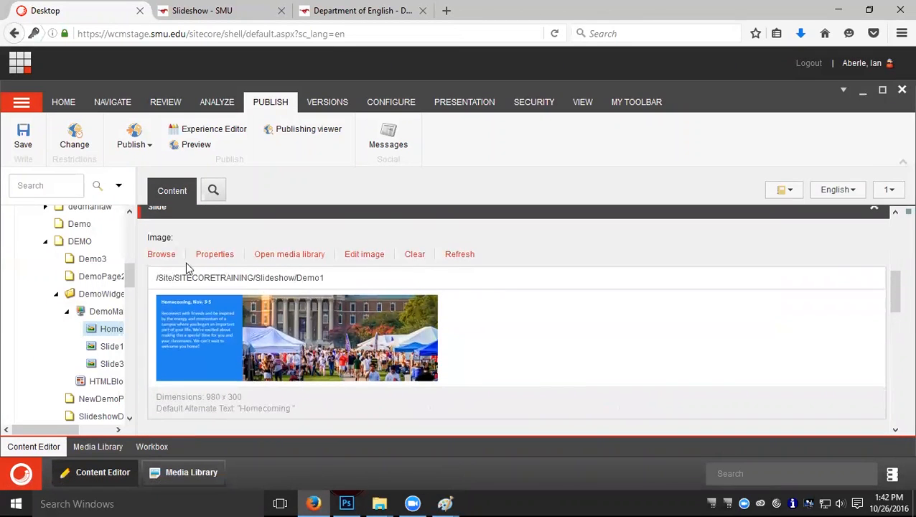
scroll(383, 343, down, 2)
scroll(383, 344, down, 1)
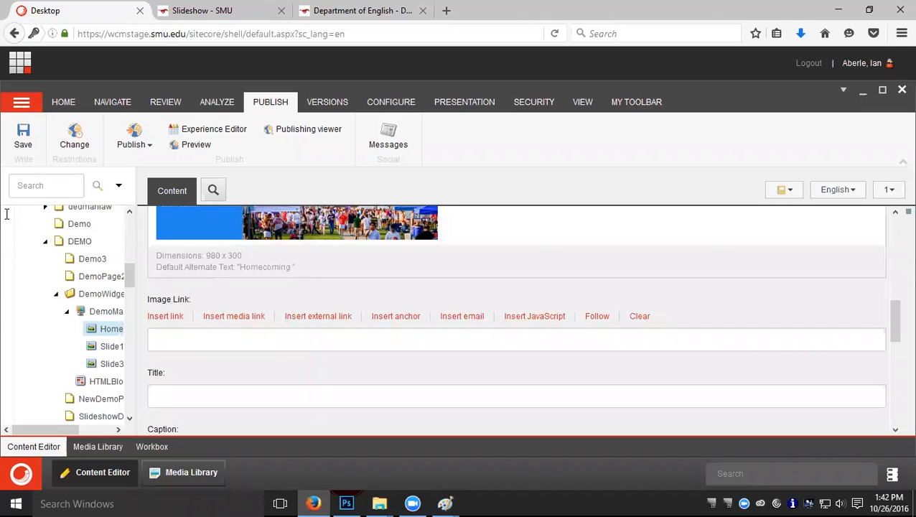
click(23, 136)
Open the Default device's controls for editing in the shared layout details of the SlideshowDemo page.
click(105, 417)
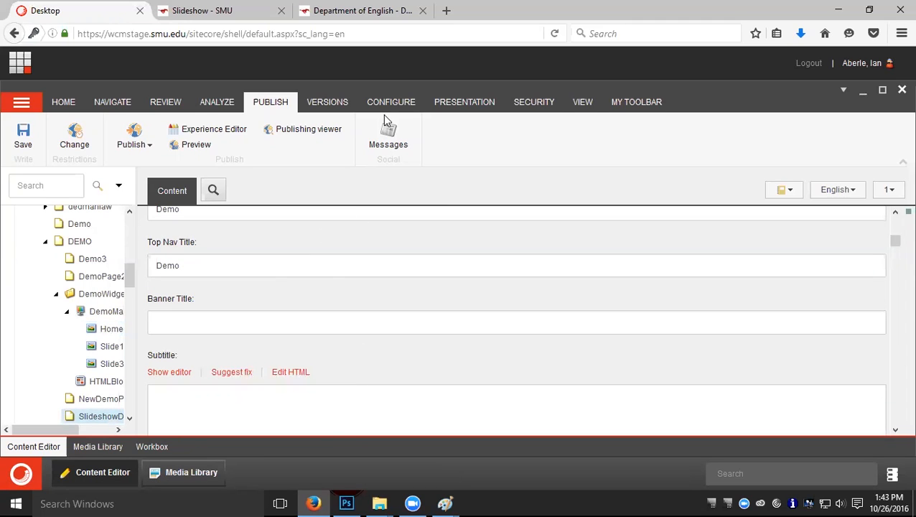
click(465, 108)
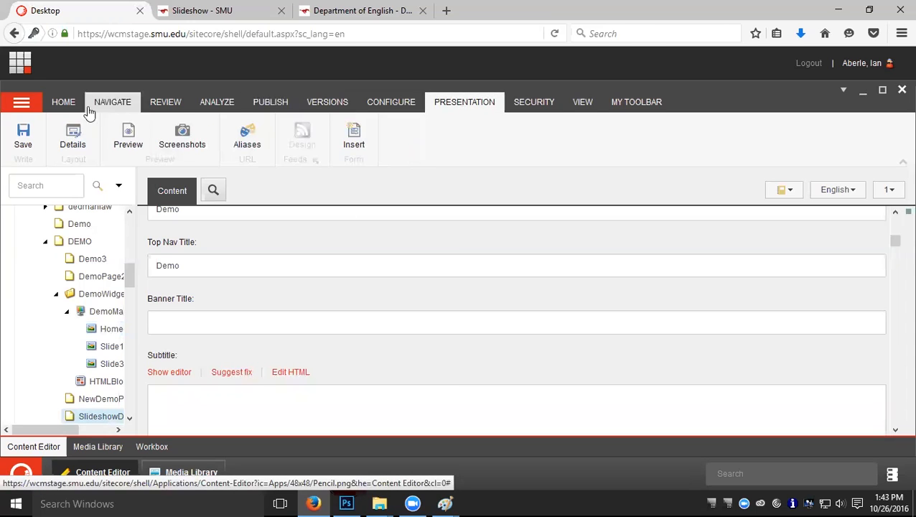
click(84, 143)
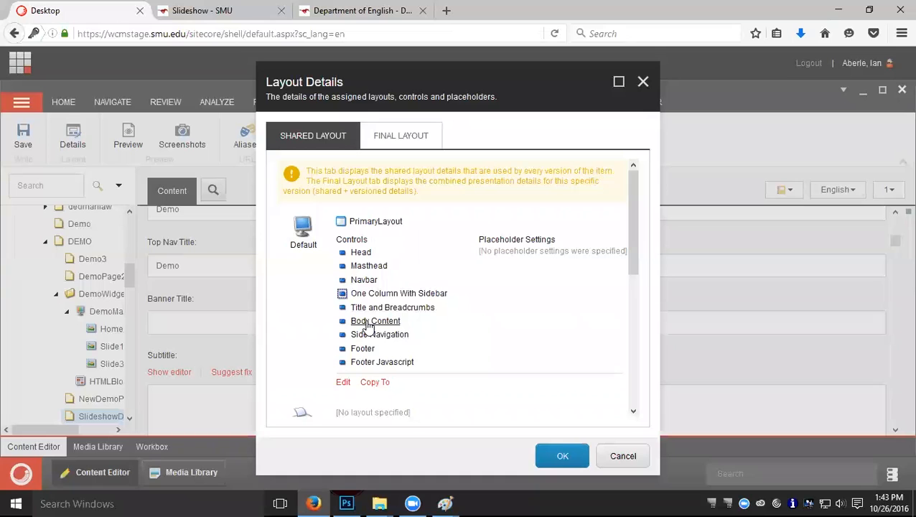
click(343, 383)
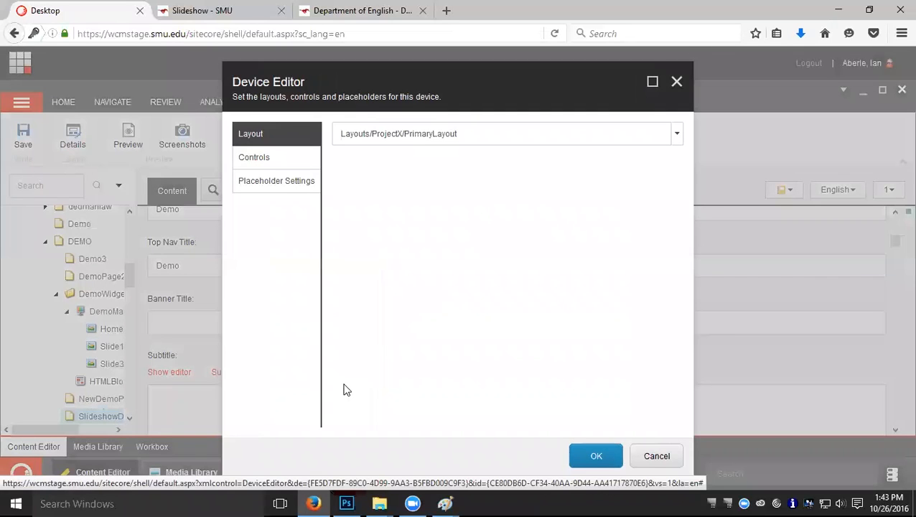
click(260, 157)
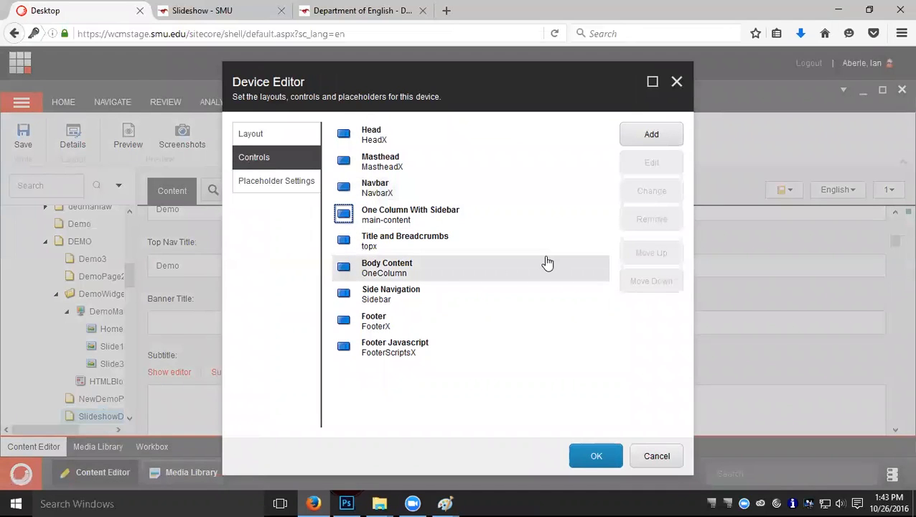
Start adding a control and expand the Widgets folder under ProjectX in the renderings tree.
click(664, 138)
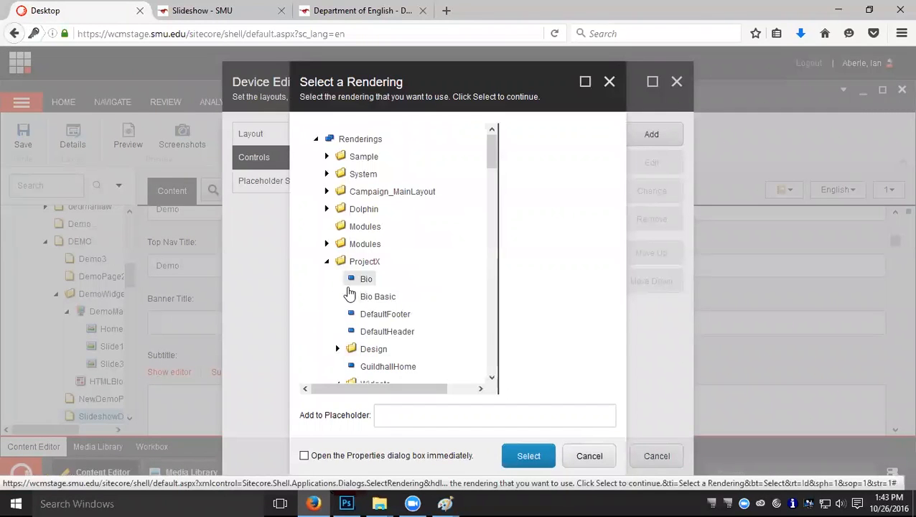
scroll(349, 292, down, 3)
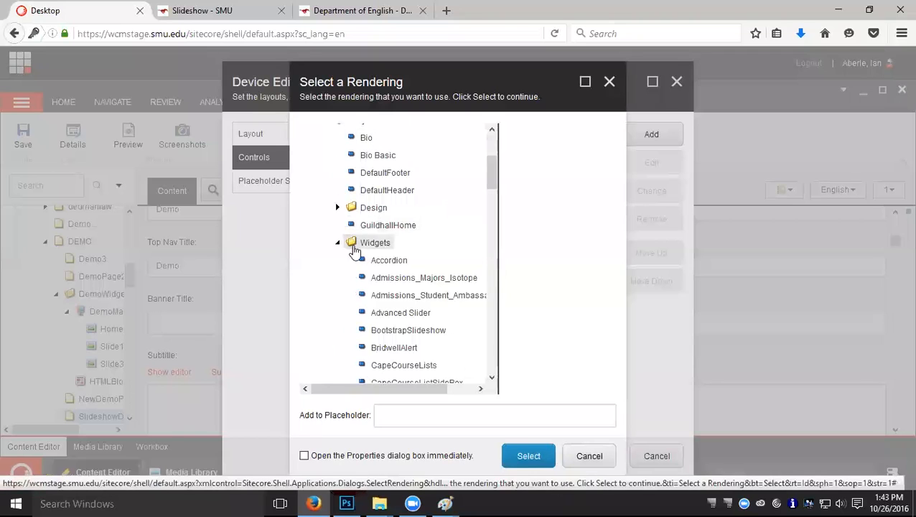
click(403, 264)
scroll(405, 266, up, 3)
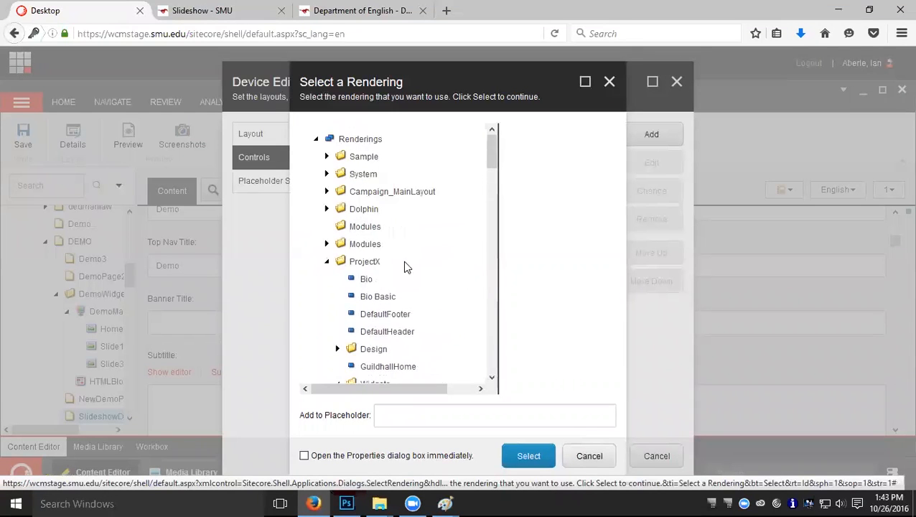
click(315, 140)
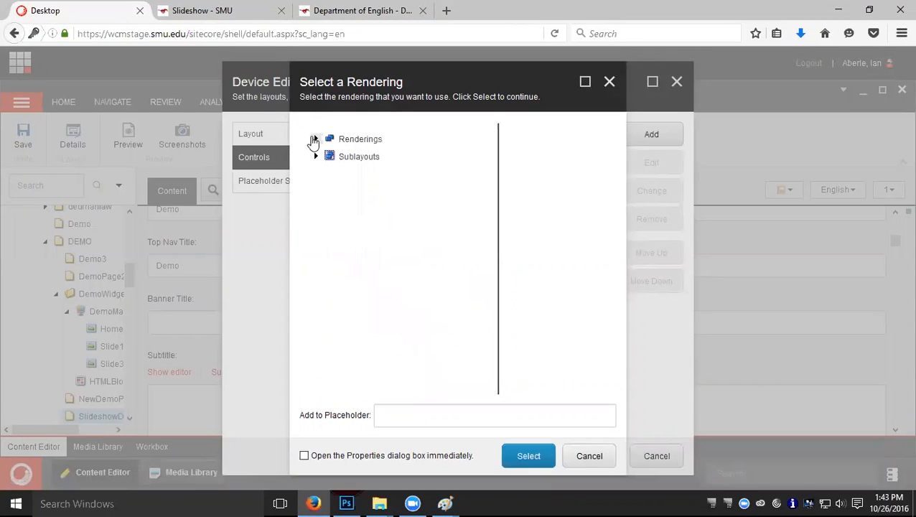
click(315, 139)
click(328, 263)
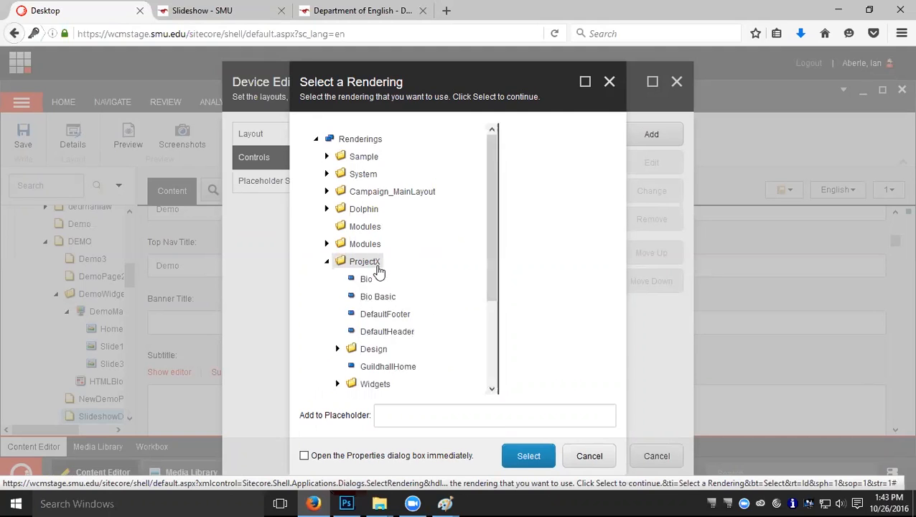
scroll(378, 270, down, 3)
click(337, 264)
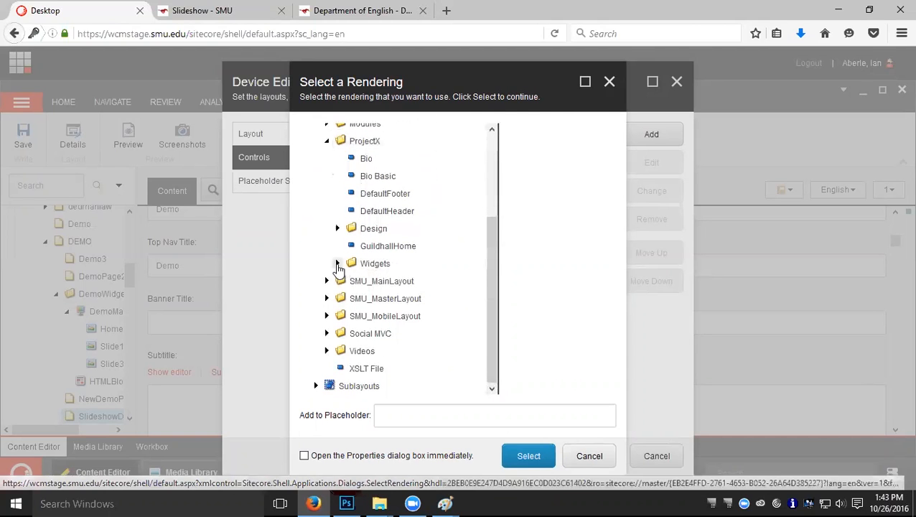
Find and select the Marquee rendering among the ProjectX widgets.
scroll(436, 301, down, 5)
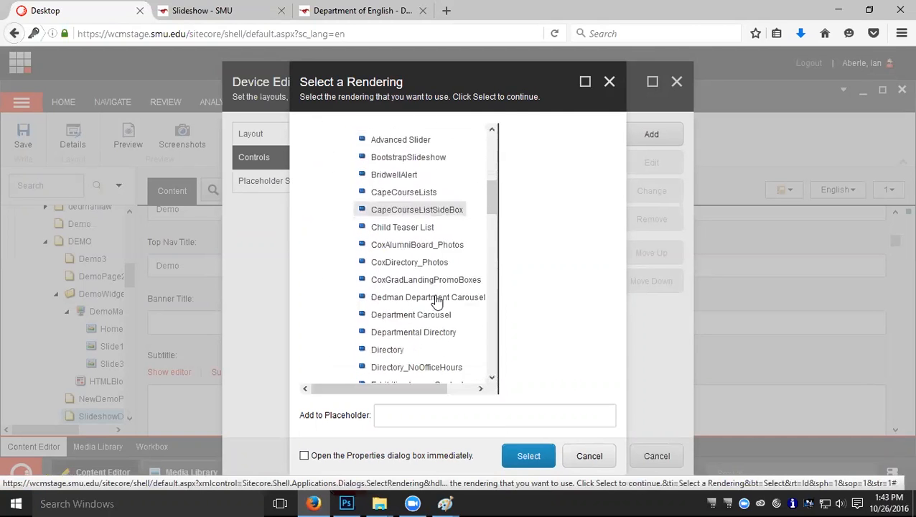
scroll(436, 302, down, 7)
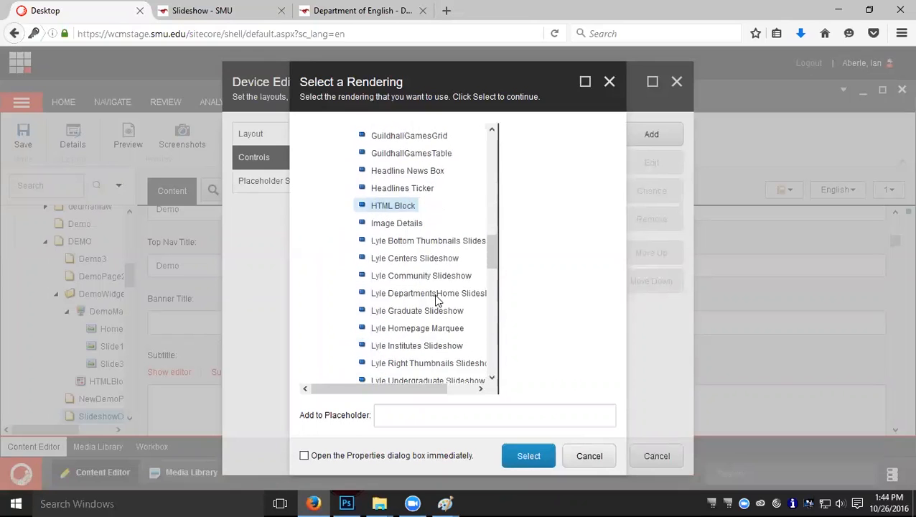
scroll(437, 301, down, 4)
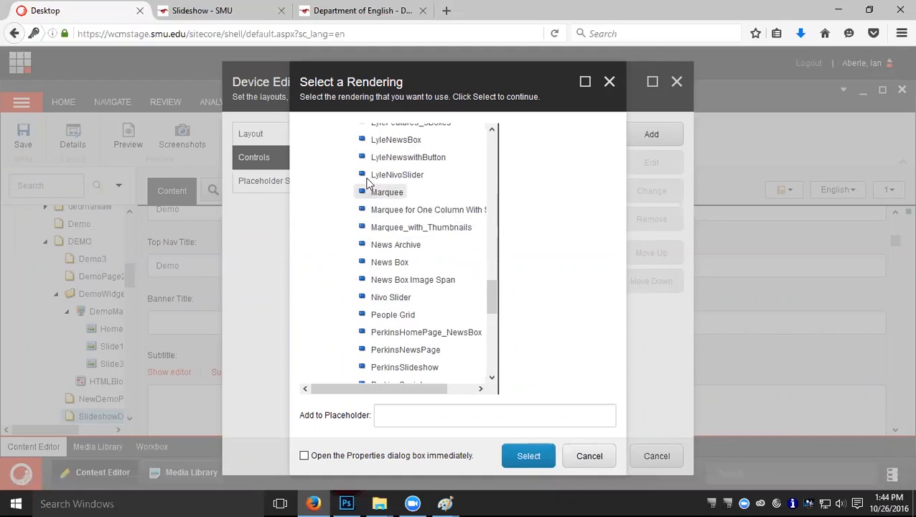
drag(489, 298, 500, 330)
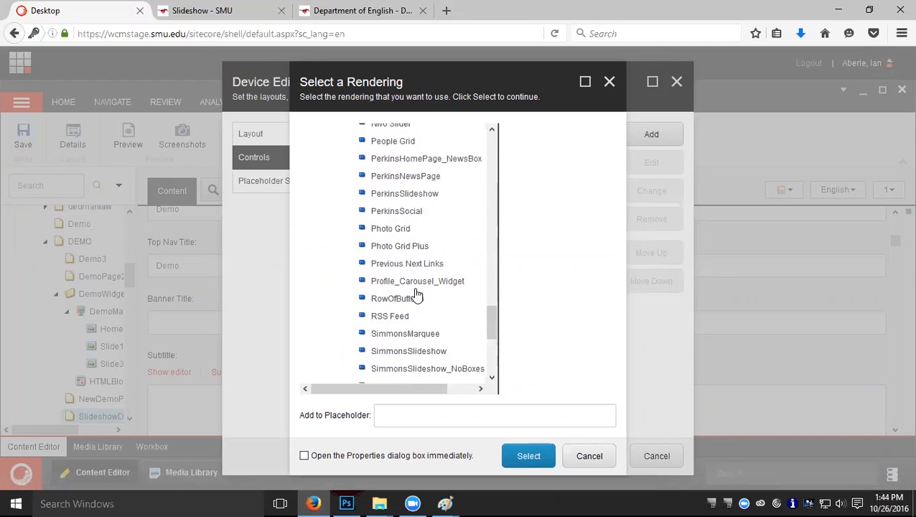
drag(491, 334, 497, 301)
click(393, 276)
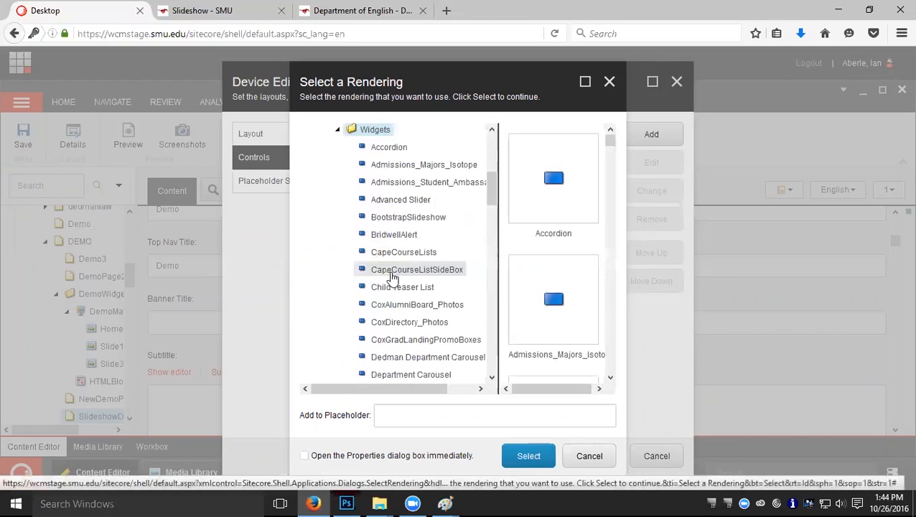
drag(488, 190, 496, 302)
click(379, 233)
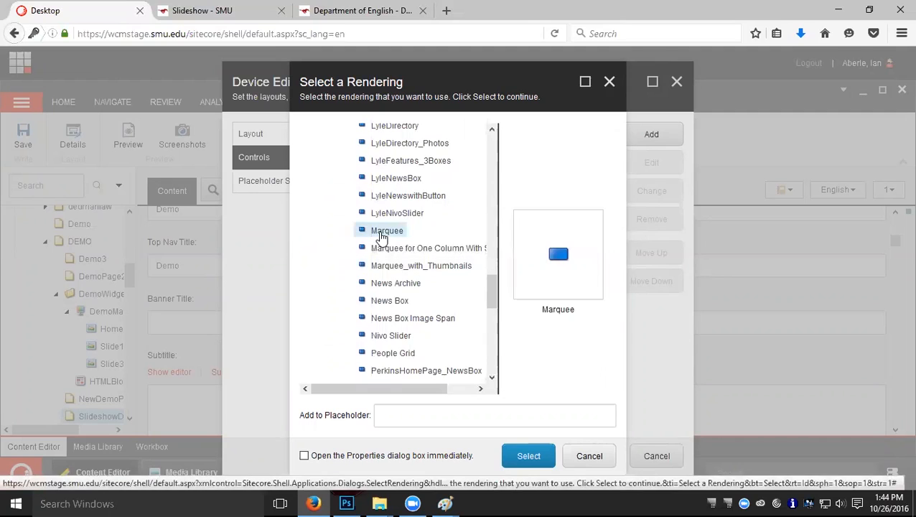
Add the Marquee rendering to the TopX placeholder, with its properties set to open immediately.
click(384, 414)
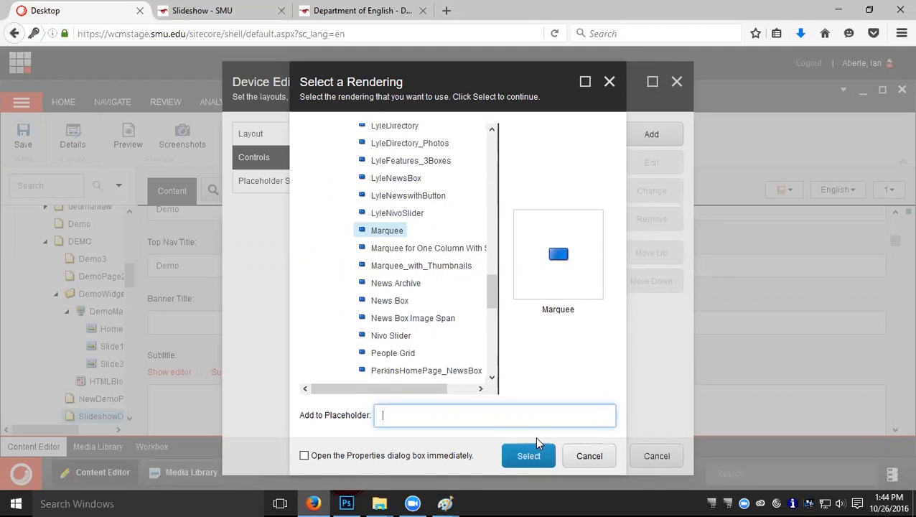
text(TopX)
click(304, 457)
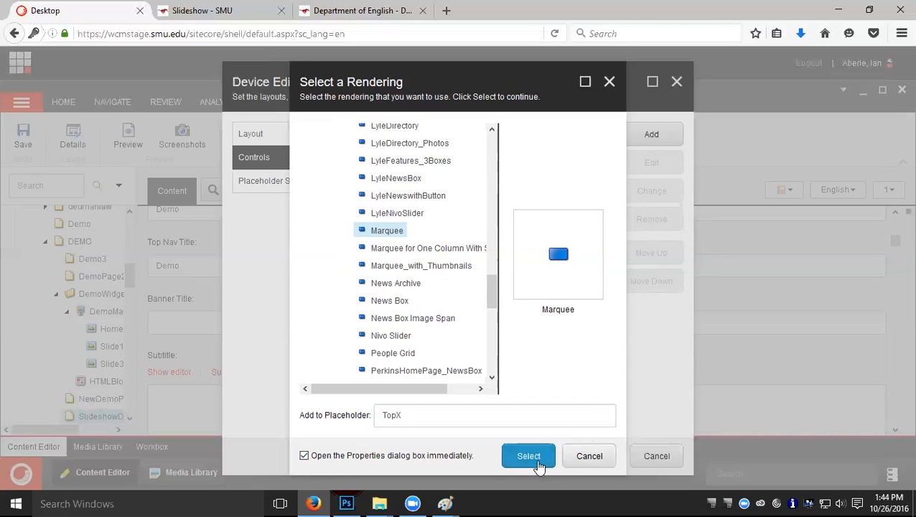
click(529, 457)
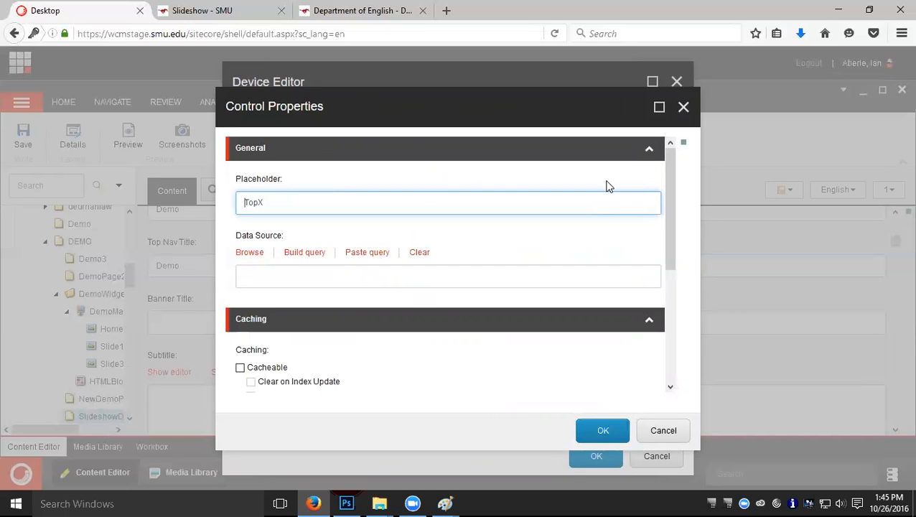
Set the Marquee control's data source to the DemoMarquee item in the DemoWidgets folder under DEMO.
click(248, 255)
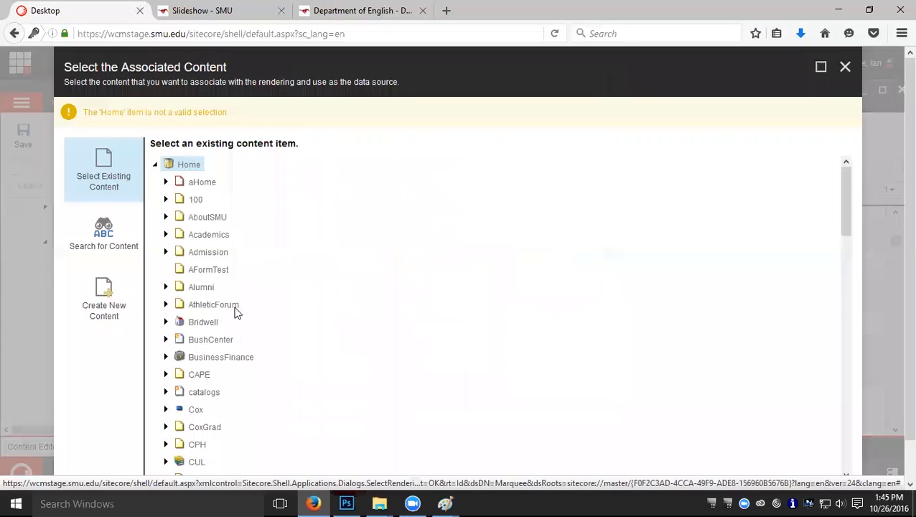
scroll(235, 314, down, 8)
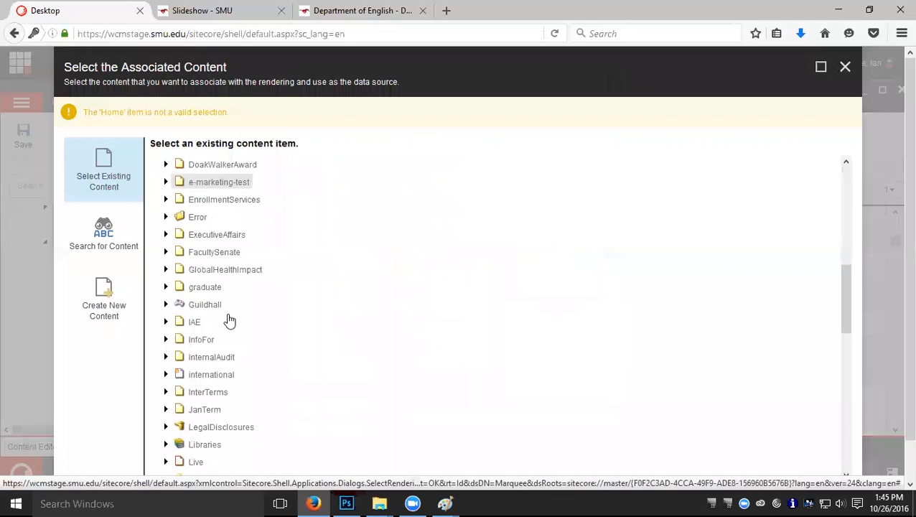
scroll(228, 320, up, 3)
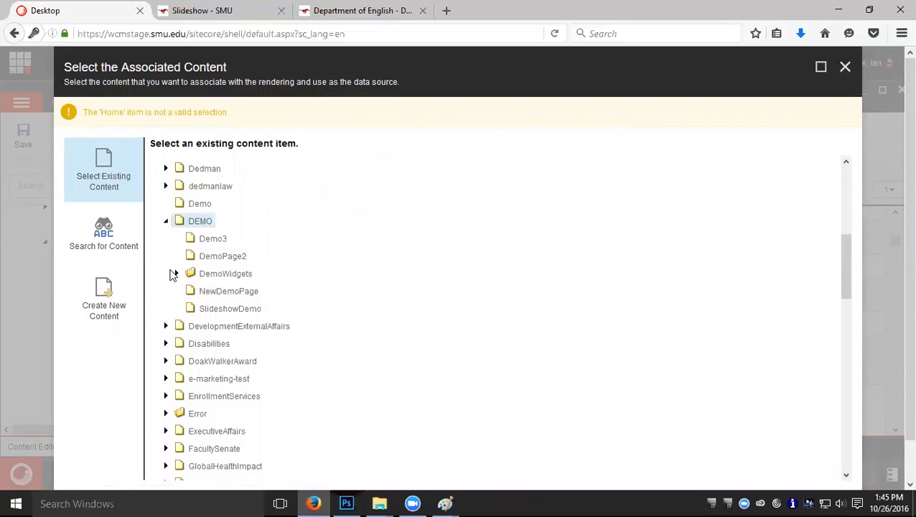
click(176, 273)
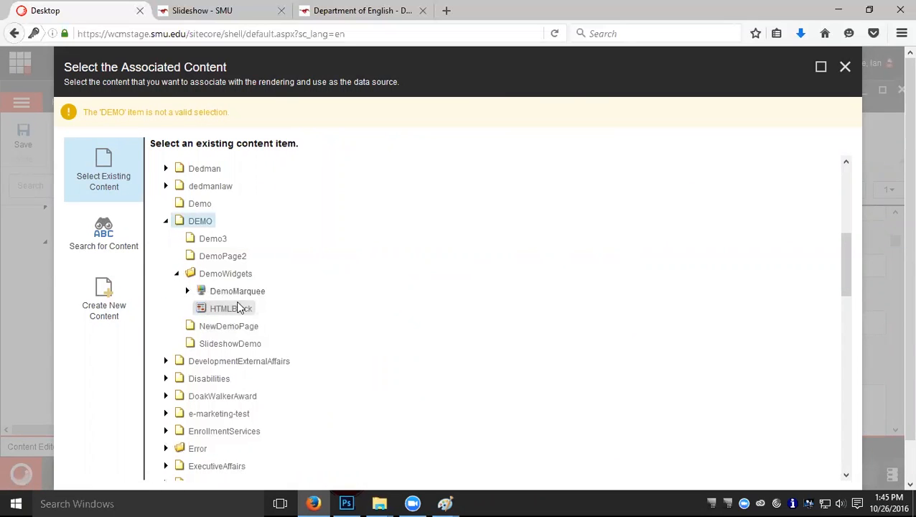
click(243, 292)
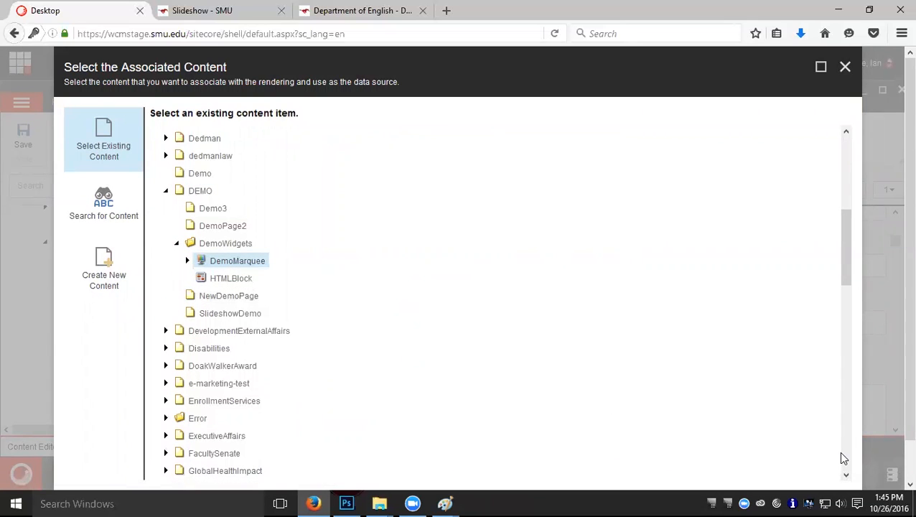
scroll(844, 460, down, 15)
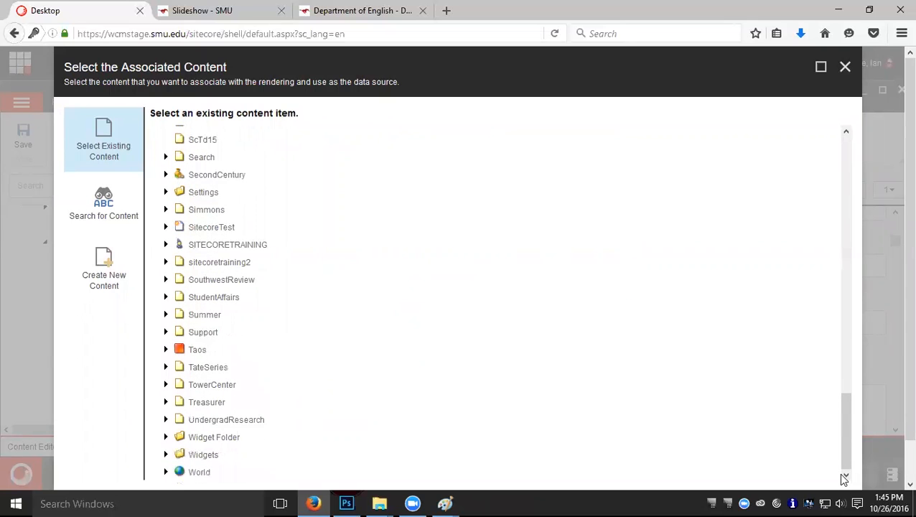
scroll(838, 472, down, 1)
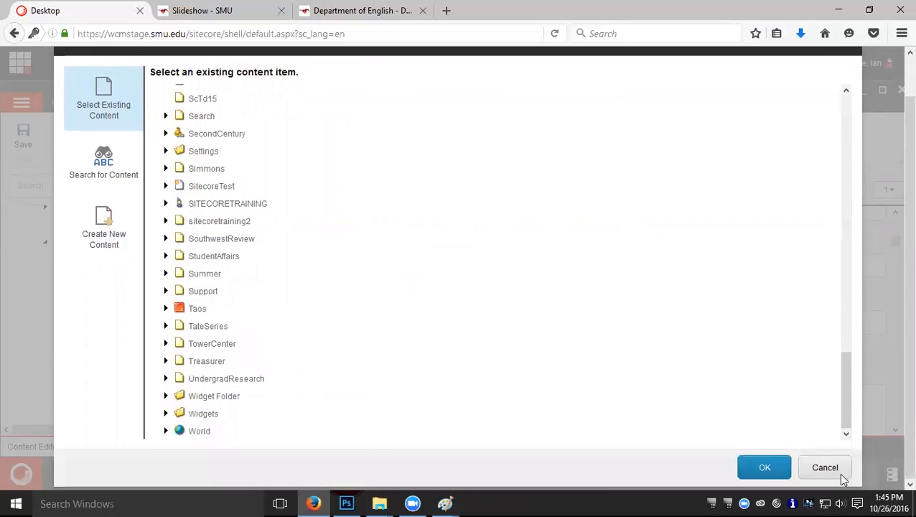
click(757, 470)
Accept the Marquee's properties and the layout changes, and save the SlideshowDemo page.
click(604, 433)
click(596, 464)
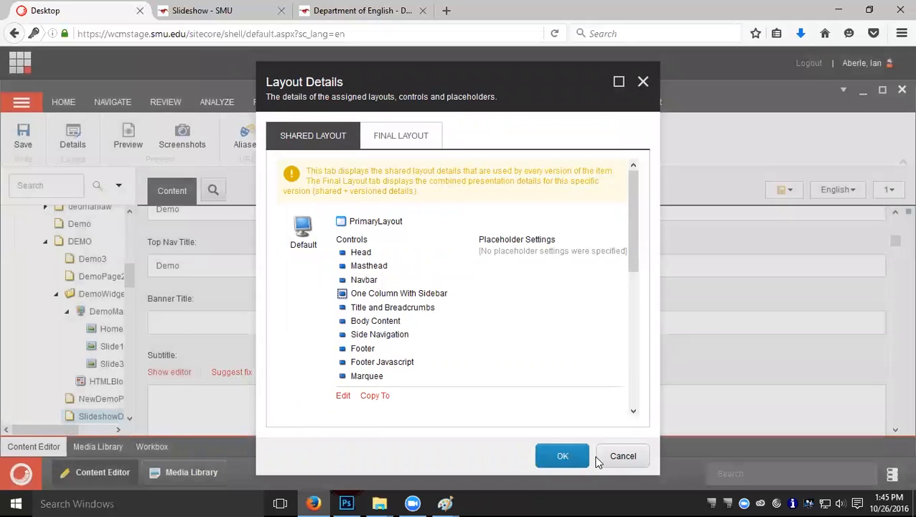
click(564, 456)
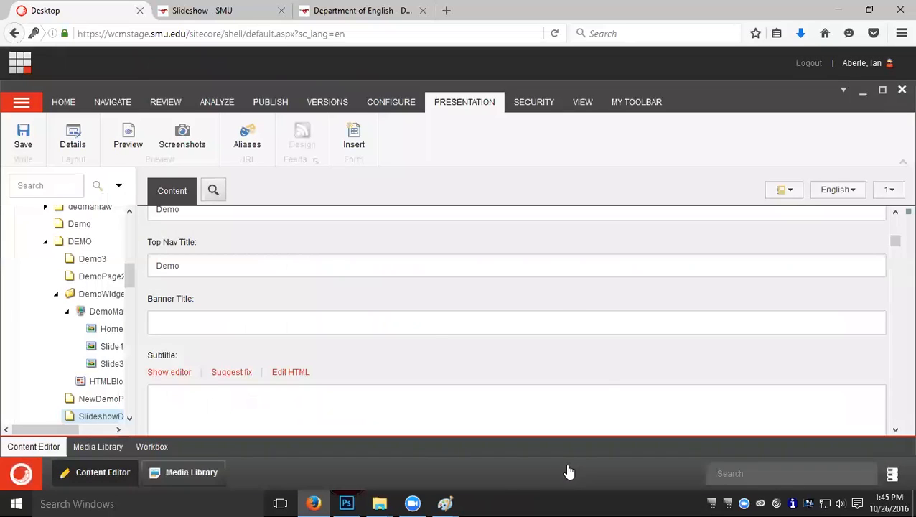
click(21, 136)
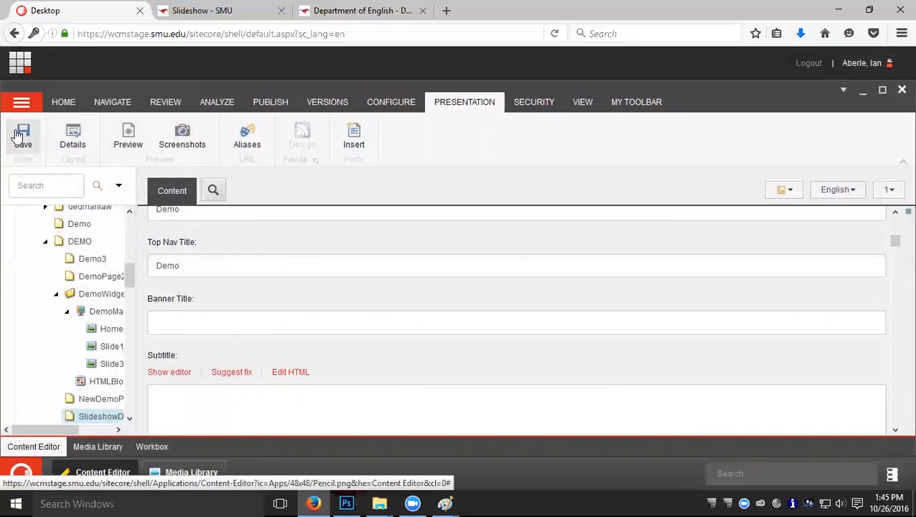
Reload the Slideshow page preview to check the marquee, and return to the Content Editor.
click(271, 12)
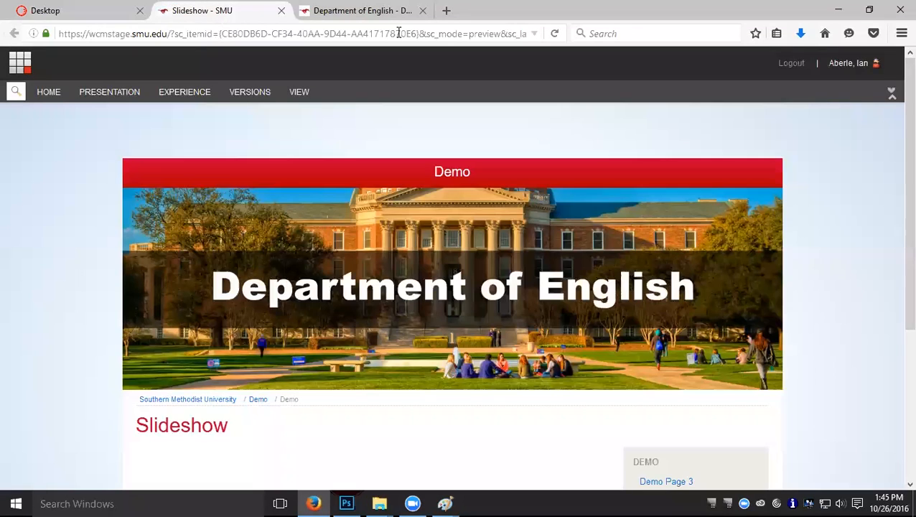
click(554, 33)
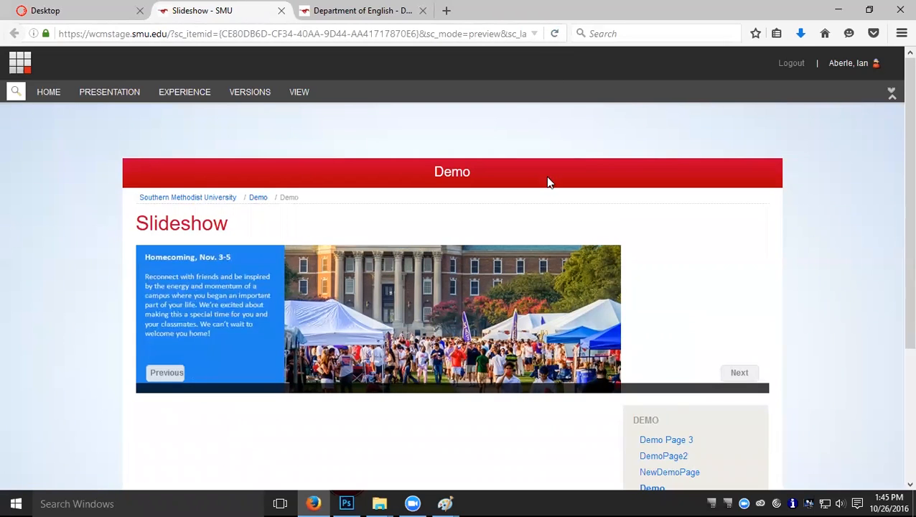
click(81, 15)
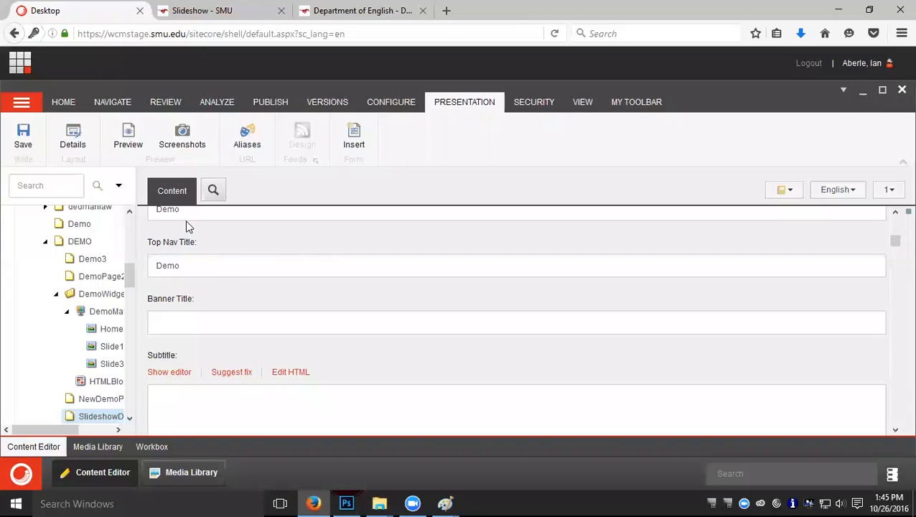
Reopen the Default device's controls from the SlideshowDemo page's shared layout details and start adding another rendering.
click(73, 136)
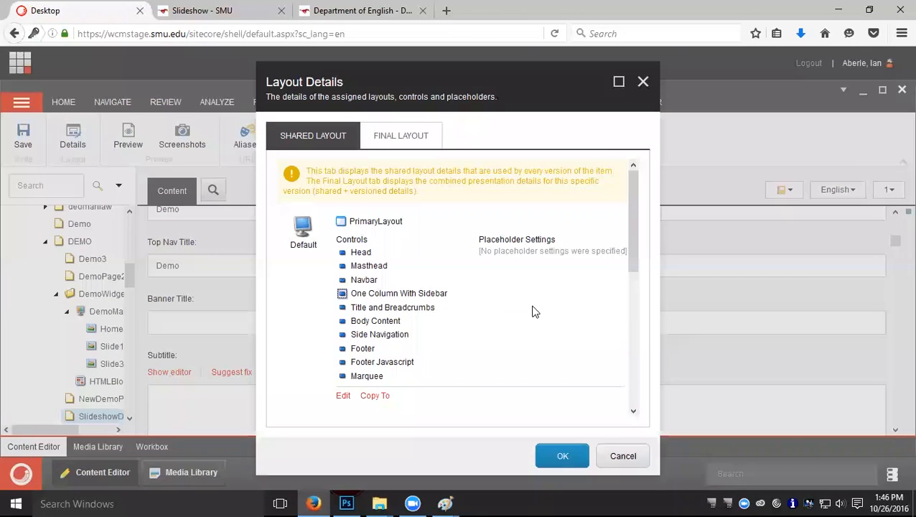
click(342, 396)
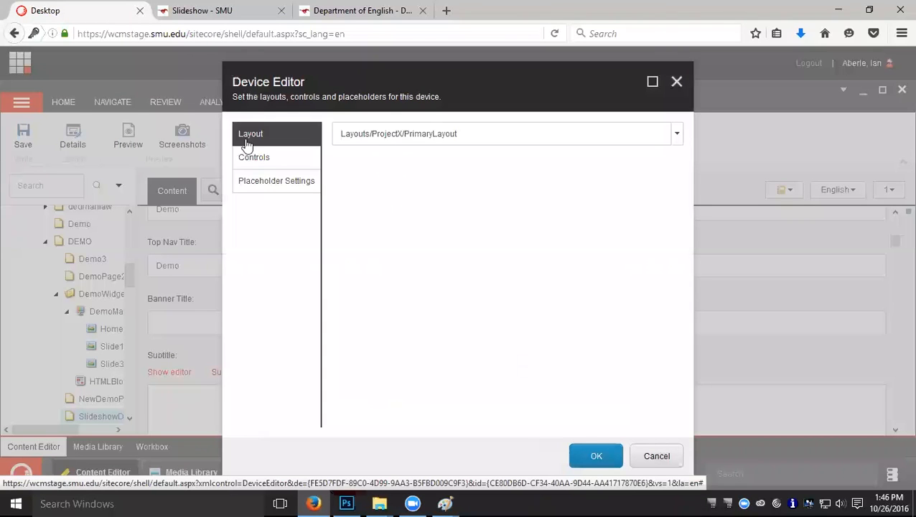
click(260, 155)
click(651, 135)
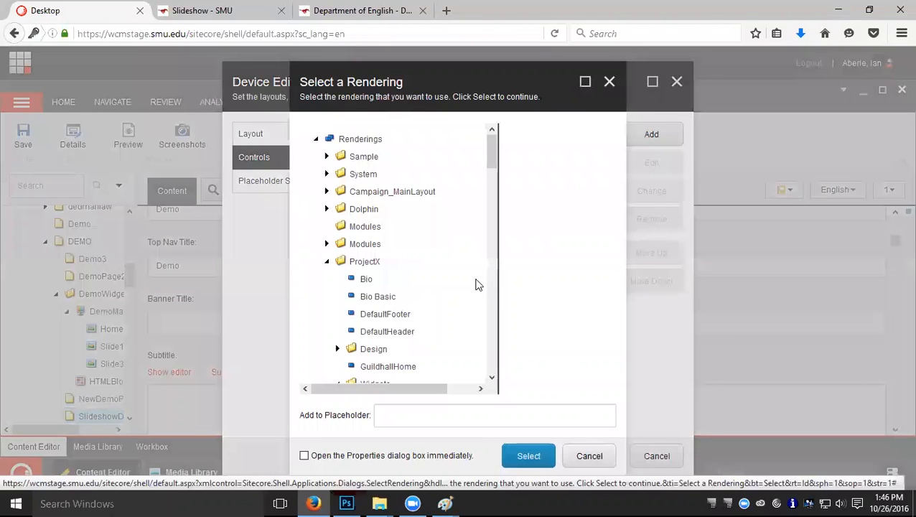
Find and select the Nivo Slider rendering among the ProjectX widgets.
scroll(489, 268, down, 10)
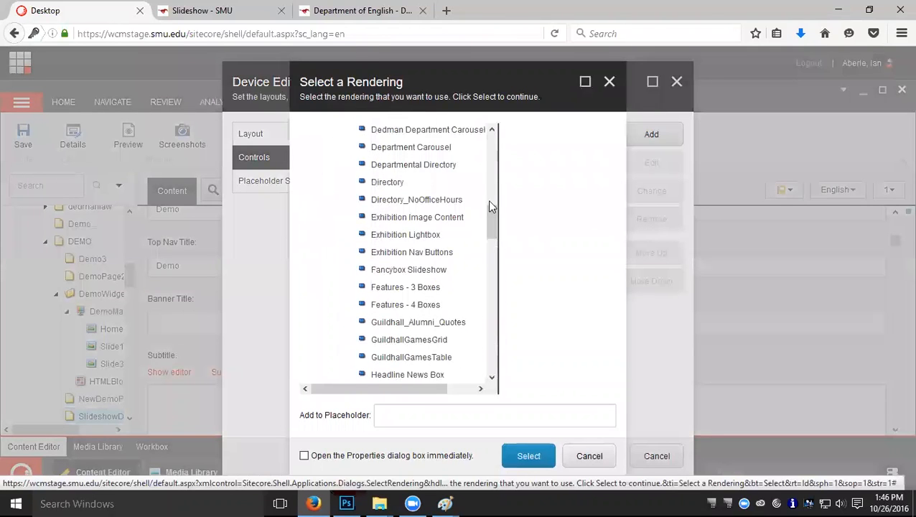
drag(490, 215, 507, 283)
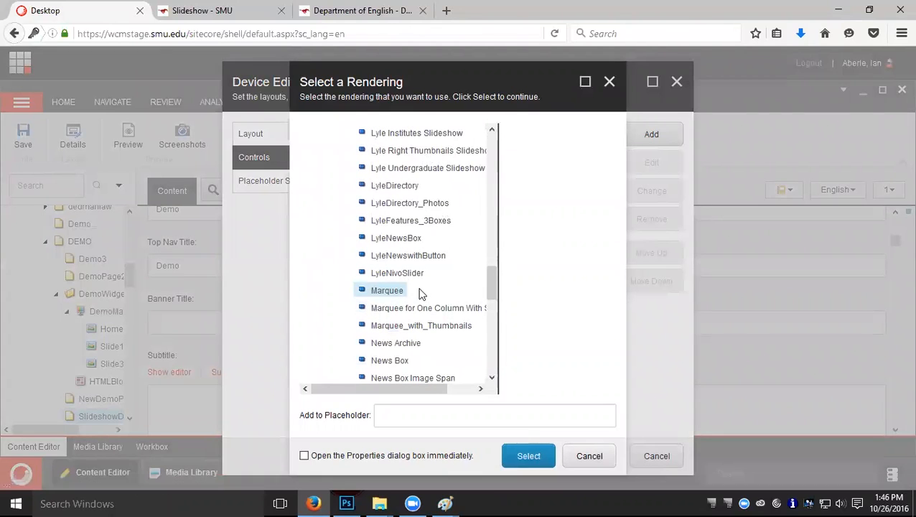
drag(490, 298, 492, 311)
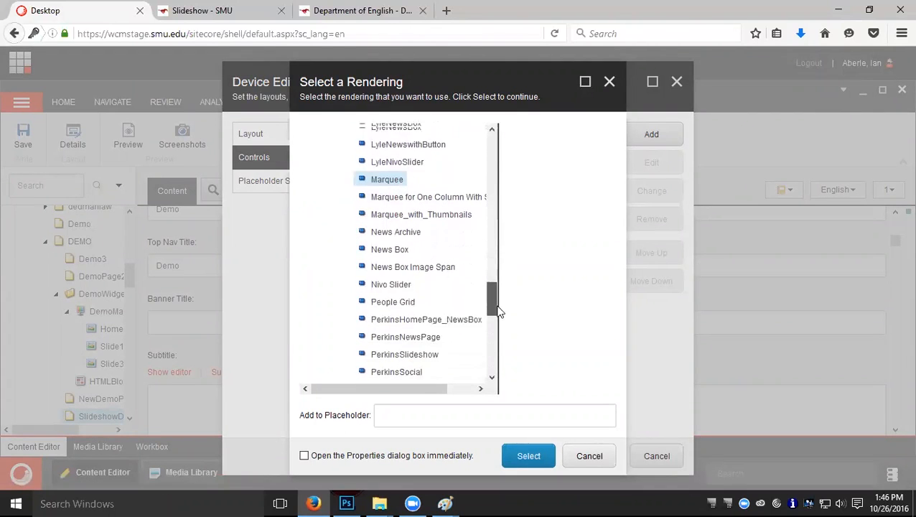
click(391, 273)
Add the Nivo Slider rendering to the TopX placeholder, with its properties set to open immediately.
click(416, 414)
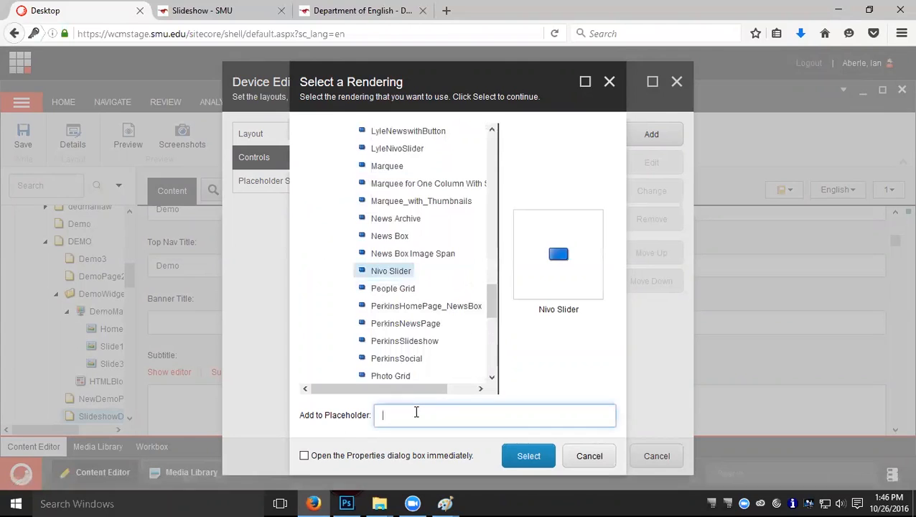
text(Top)
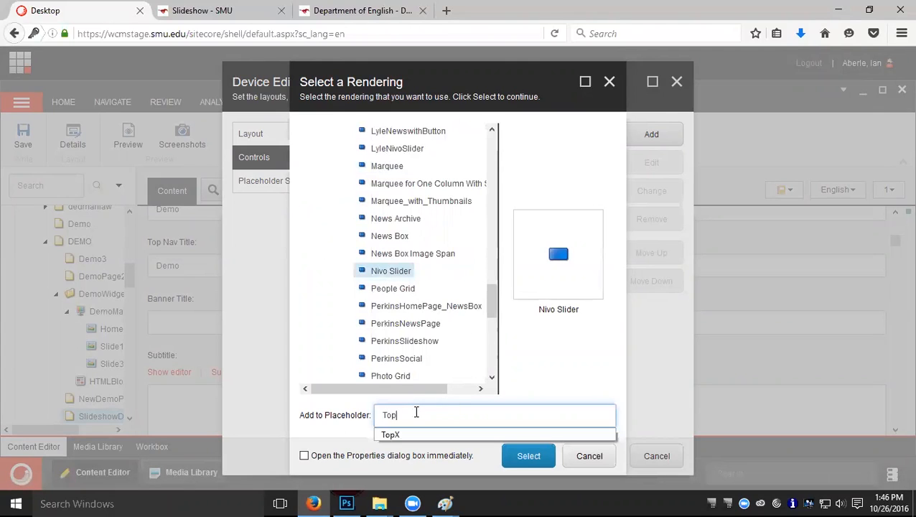
key(Down)
key(Return)
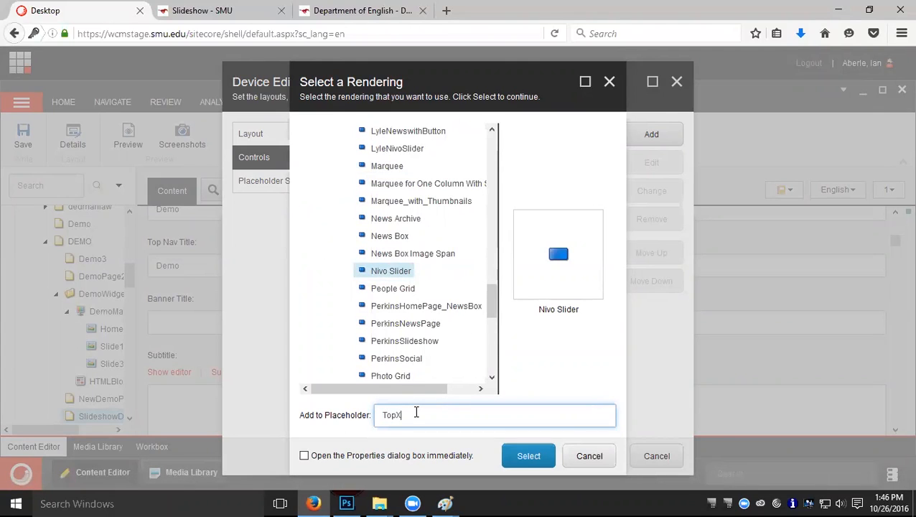
click(303, 457)
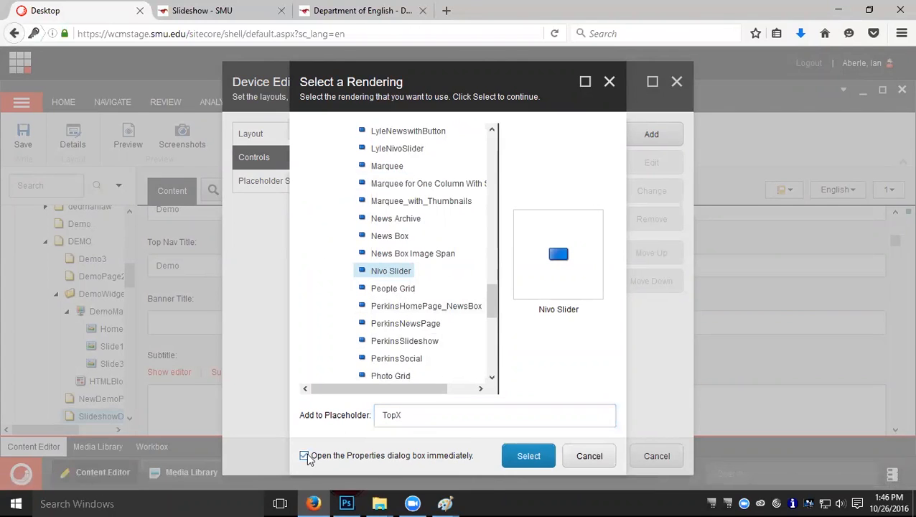
click(511, 468)
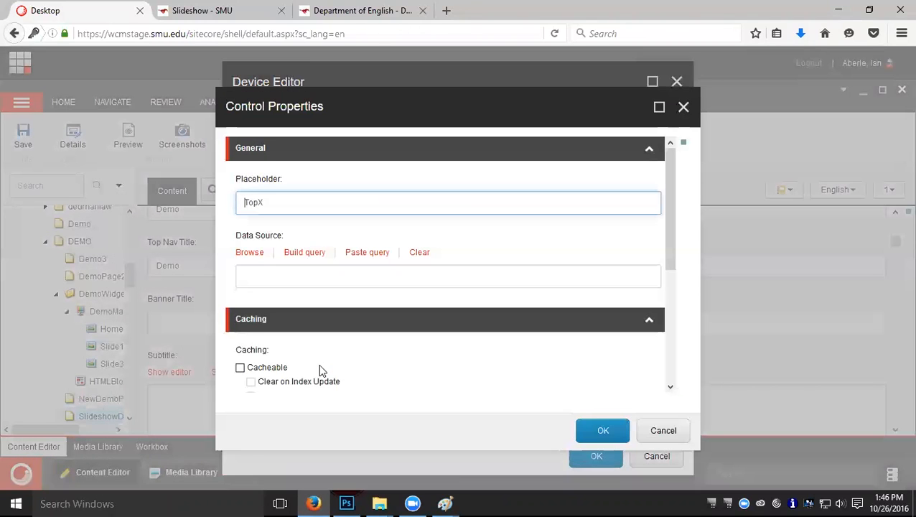
Set the Nivo Slider's data source to /sitecore/content/Home/DEMO/DemoWidgets/DemoMarquee.
click(258, 257)
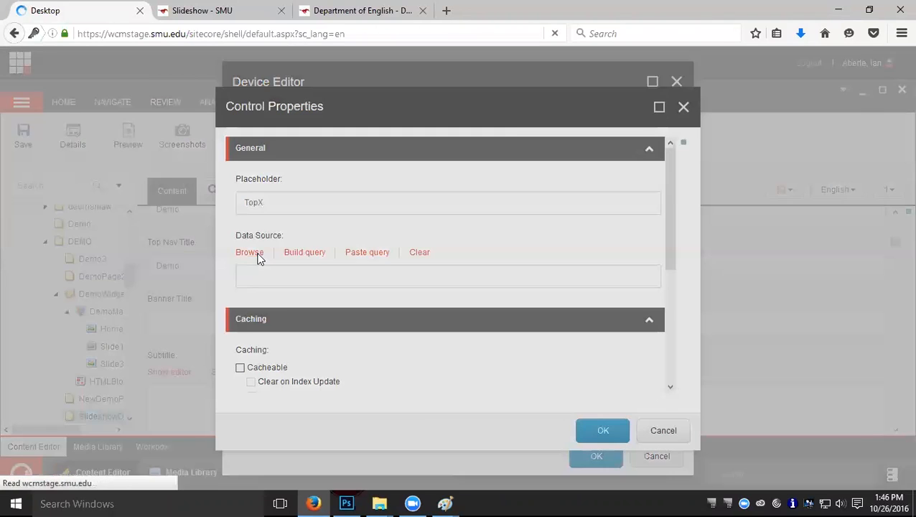
click(177, 169)
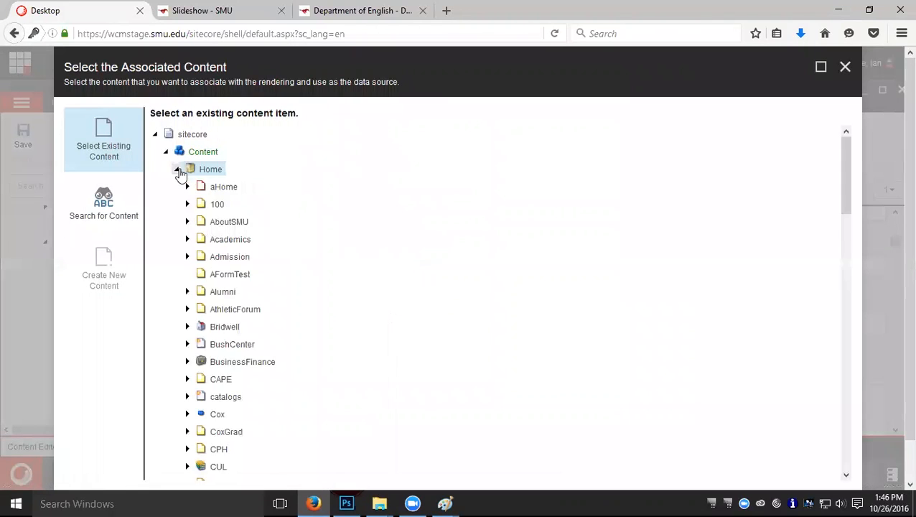
scroll(300, 309, down, 5)
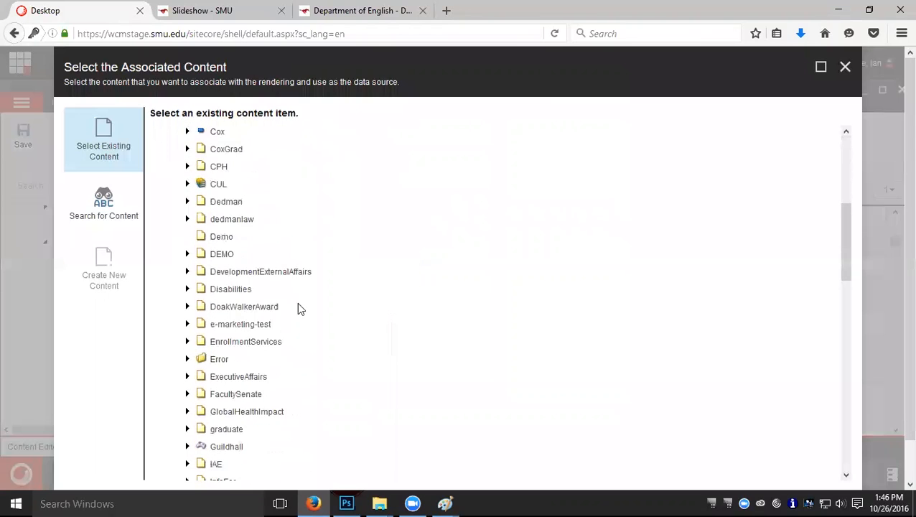
scroll(300, 309, down, 5)
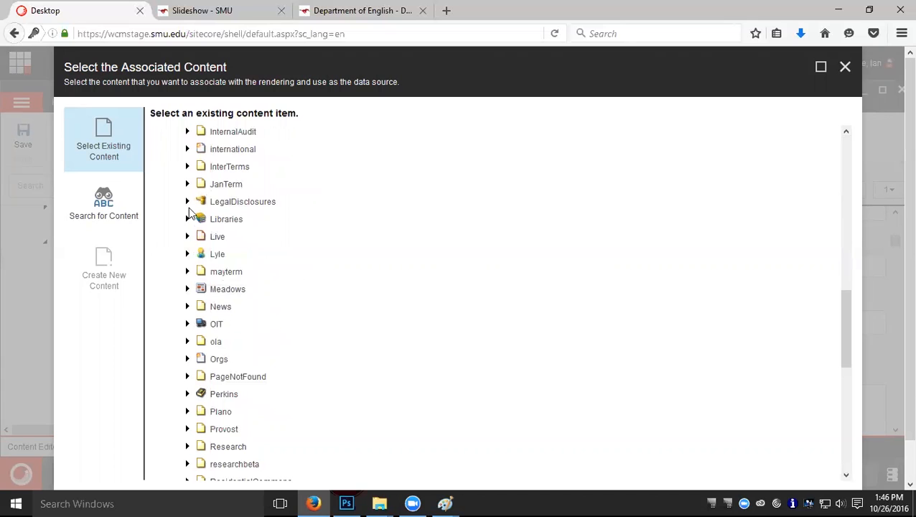
scroll(190, 211, up, 3)
scroll(189, 211, up, 2)
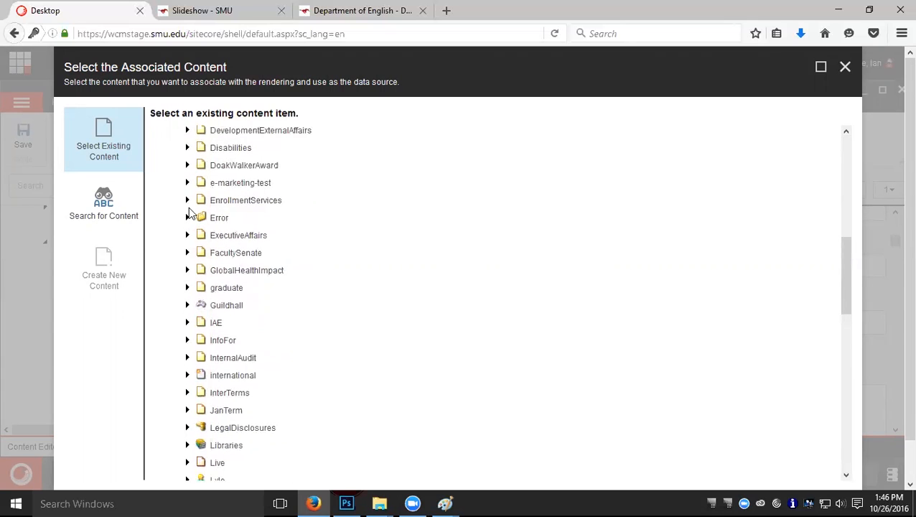
scroll(190, 214, up, 2)
click(188, 198)
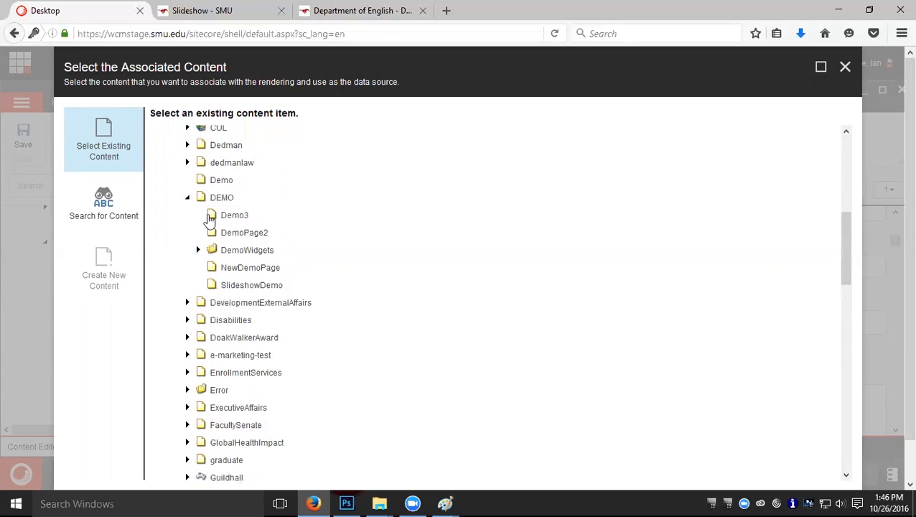
click(198, 251)
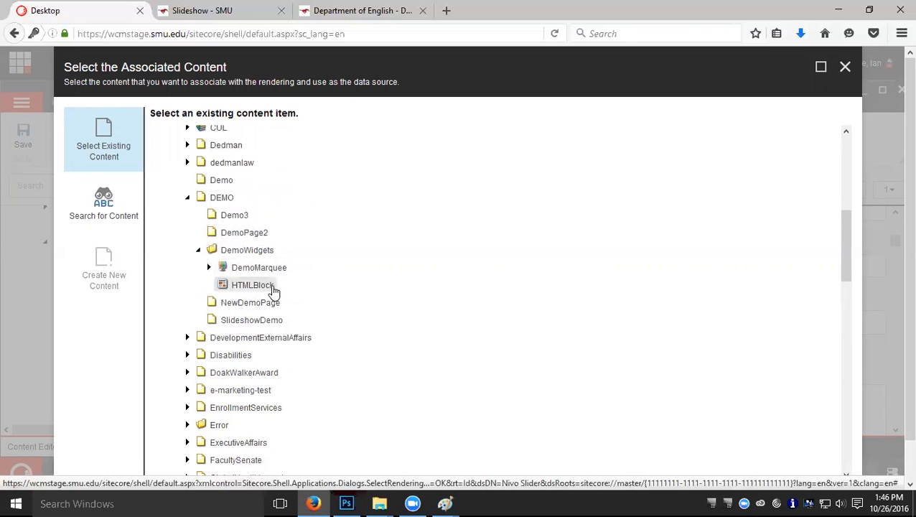
click(258, 269)
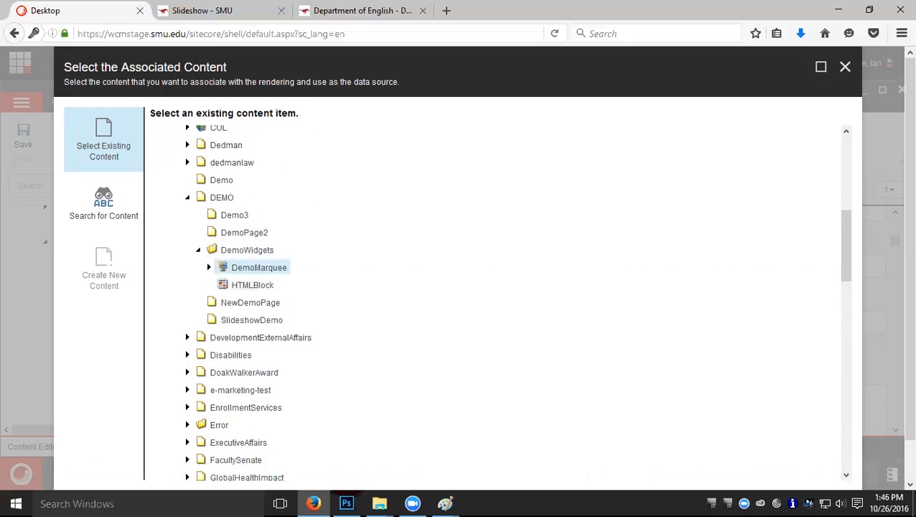
scroll(840, 463, down, 1)
click(781, 467)
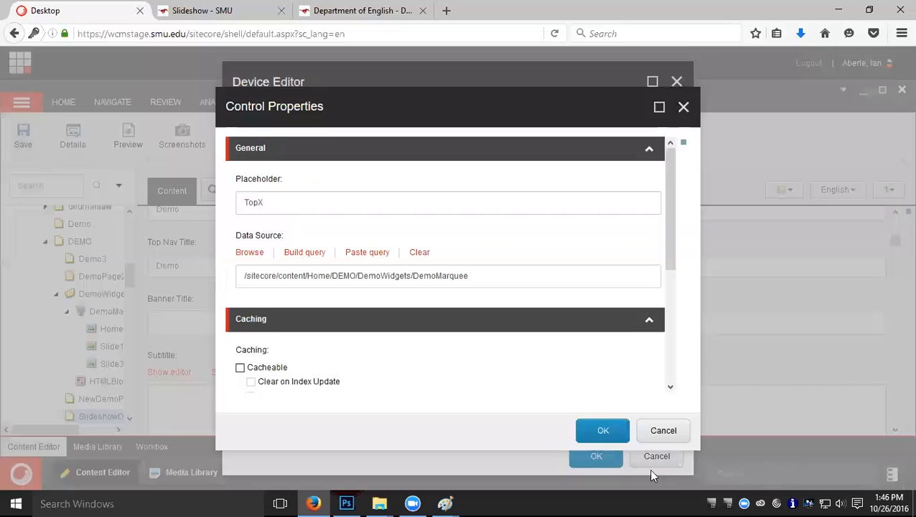
Accept the Nivo Slider's properties and apply the device and layout changes to the SlideshowDemo page.
click(609, 430)
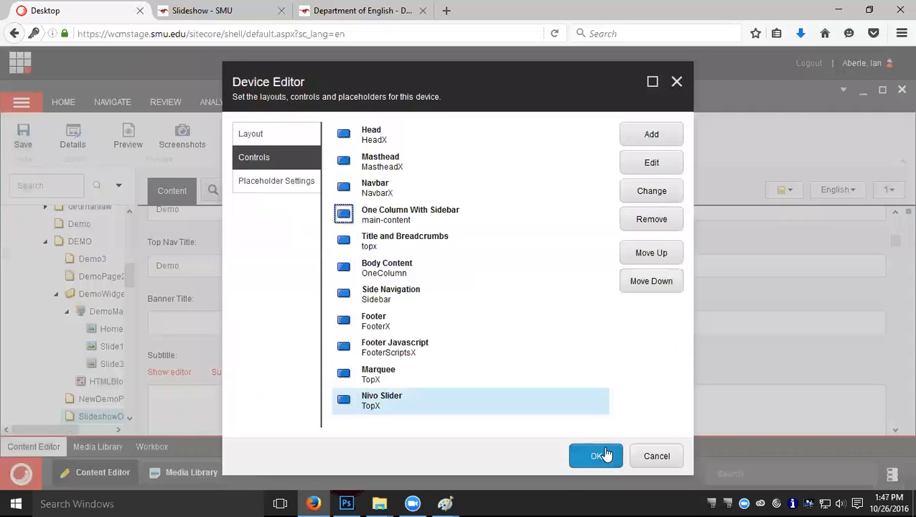
click(603, 455)
click(586, 464)
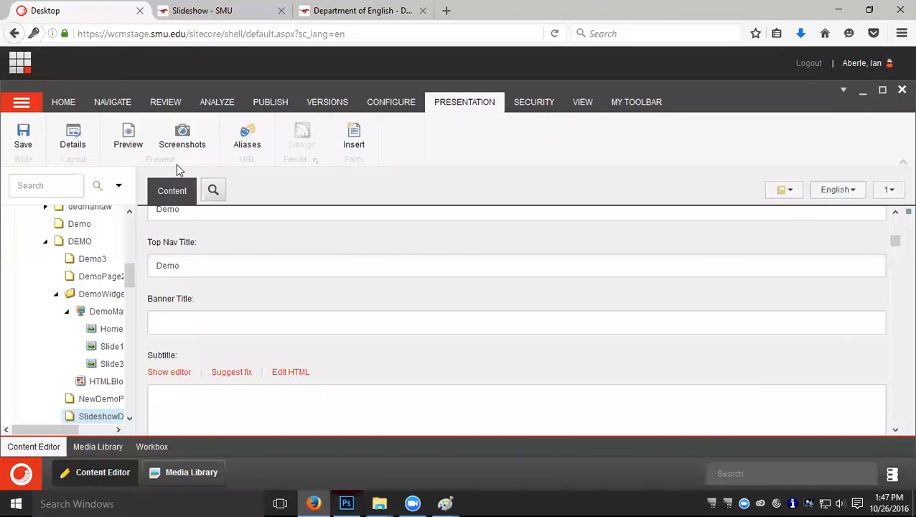
Save the SlideshowDemo page and select the Dedman Department Carousel rendering as a new control for its default device layout.
click(25, 146)
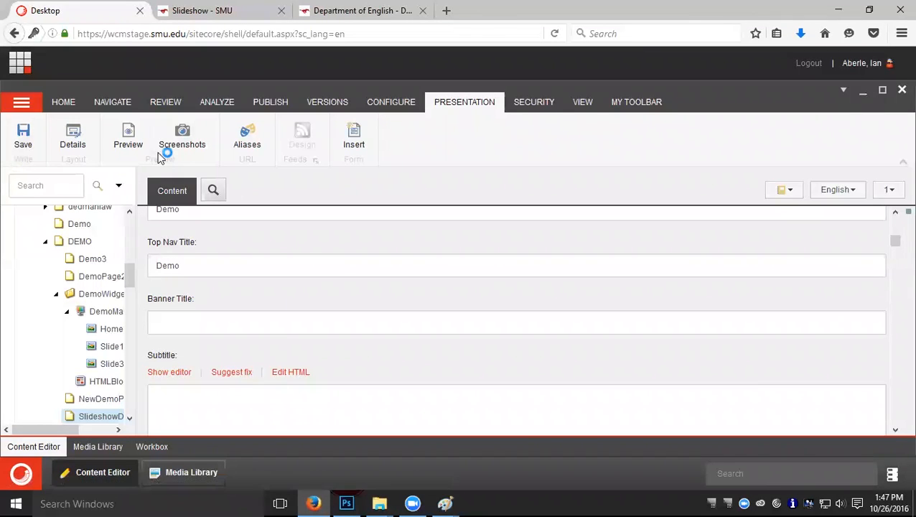
click(82, 134)
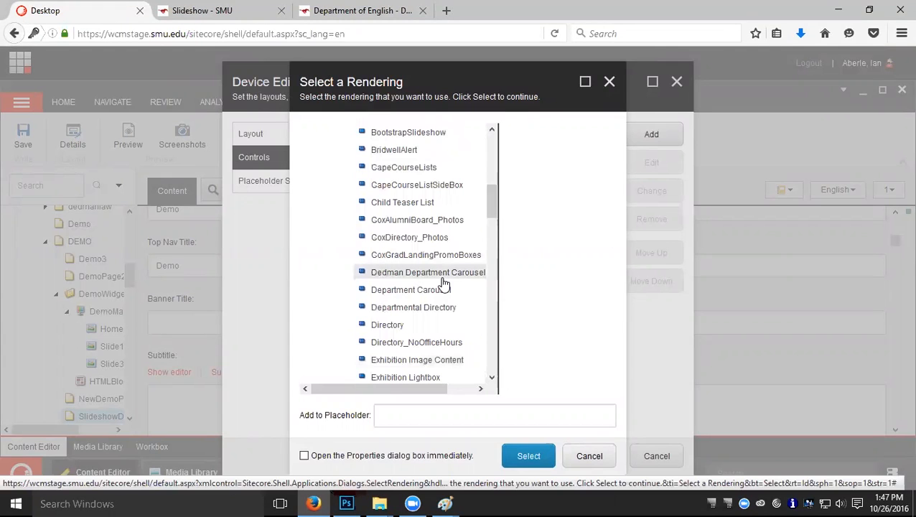
click(431, 273)
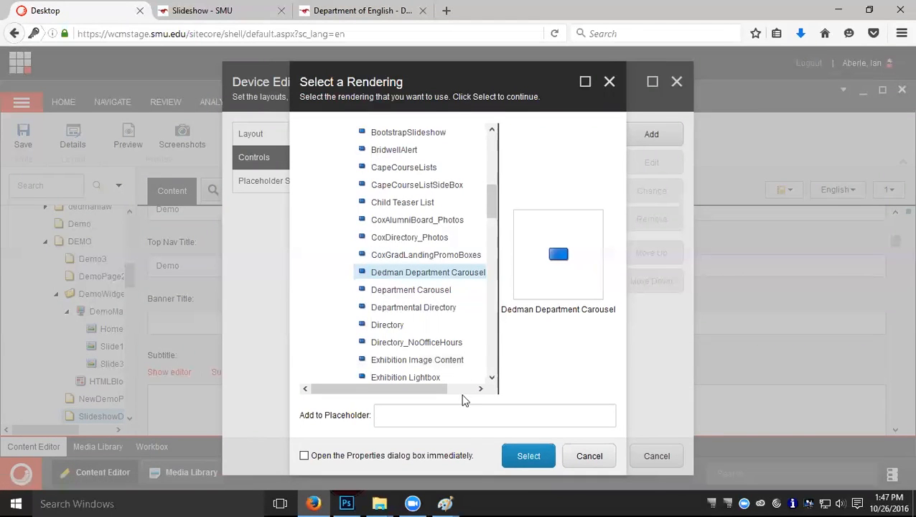
Add the Dedman Department Carousel rendering to the TopX placeholder, with its properties set to open immediately.
click(466, 423)
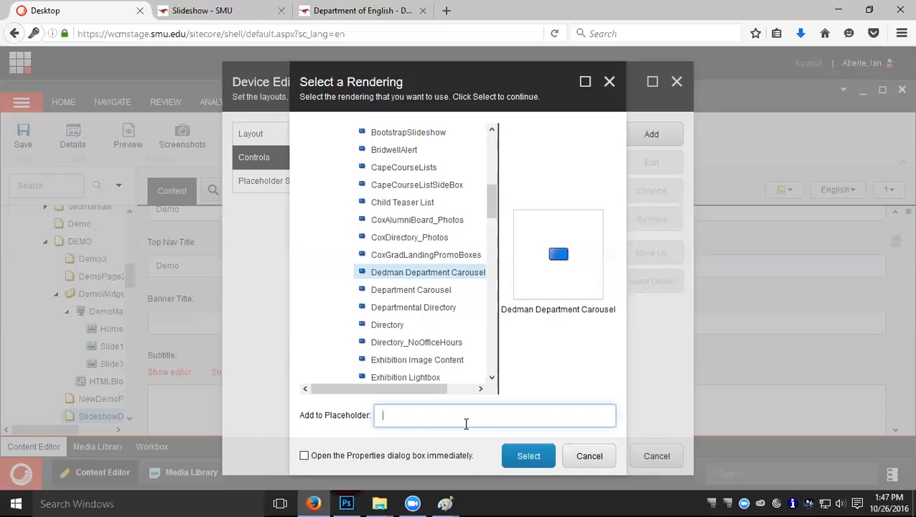
text(Top)
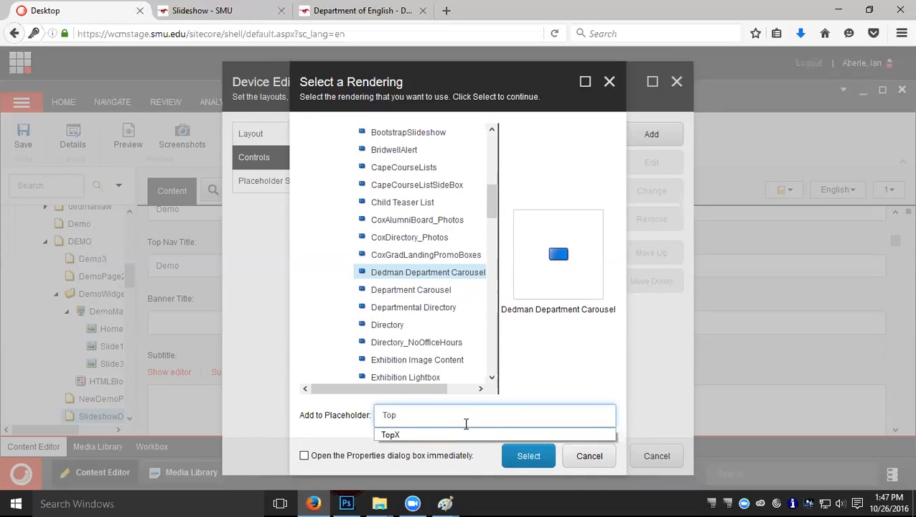
key(Down)
click(426, 435)
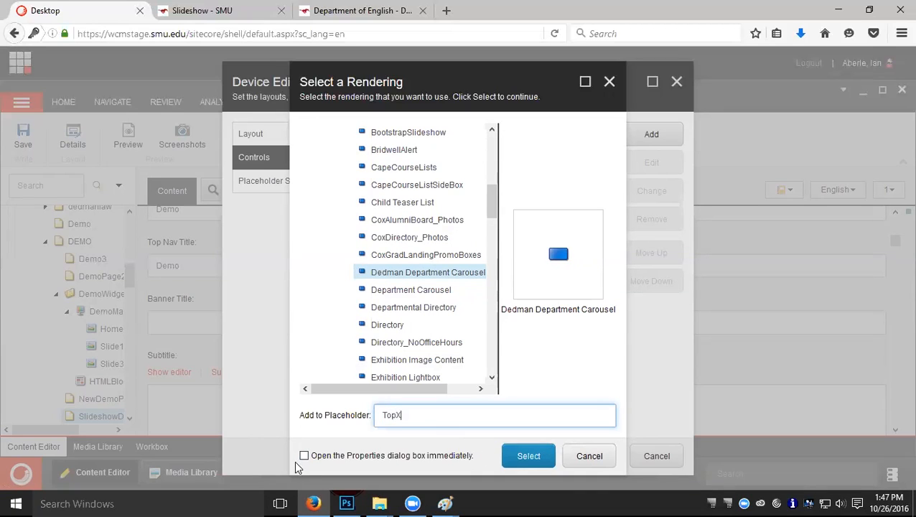
click(304, 456)
click(528, 456)
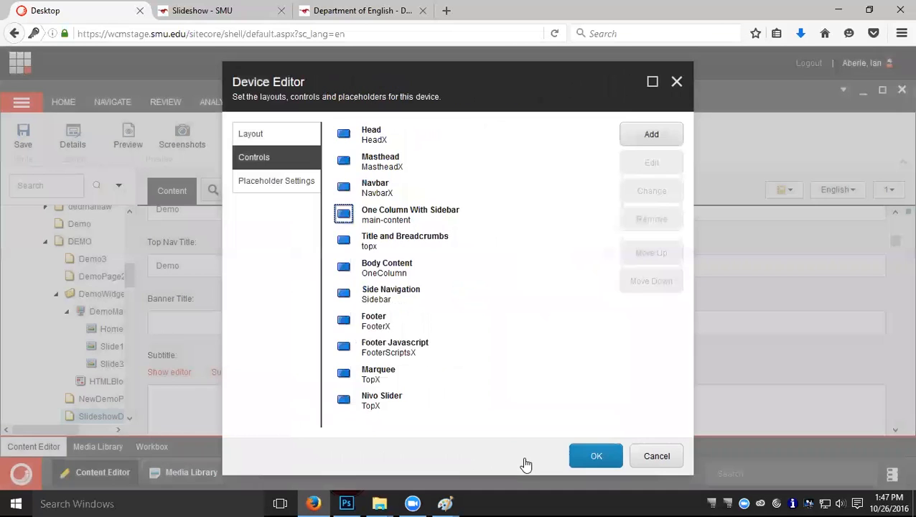
Set the Dedman Department Carousel's data source to DemoMarquee under Home/DEMO/DemoWidgets.
click(261, 257)
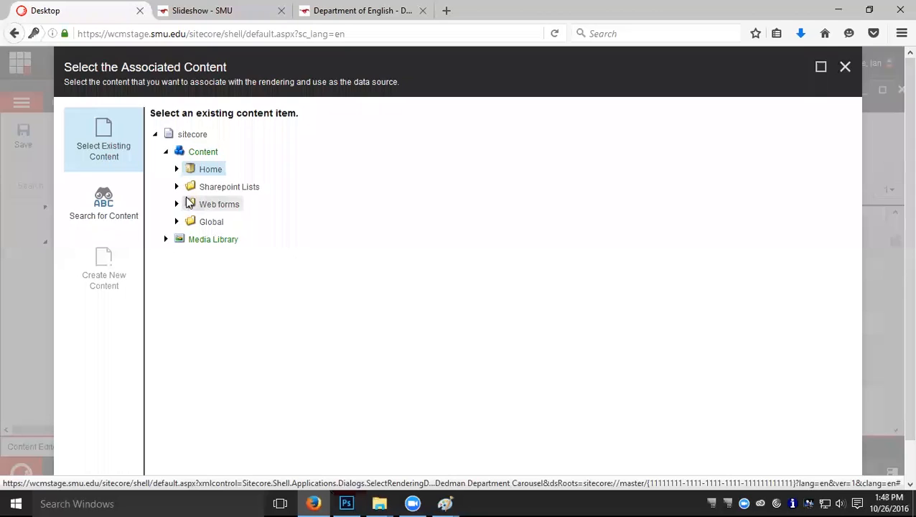
click(176, 170)
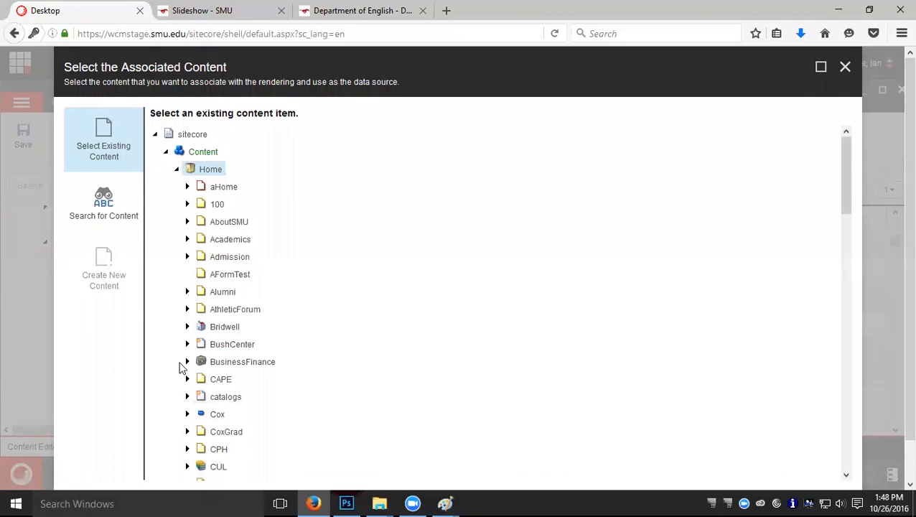
scroll(183, 366, down, 5)
click(187, 310)
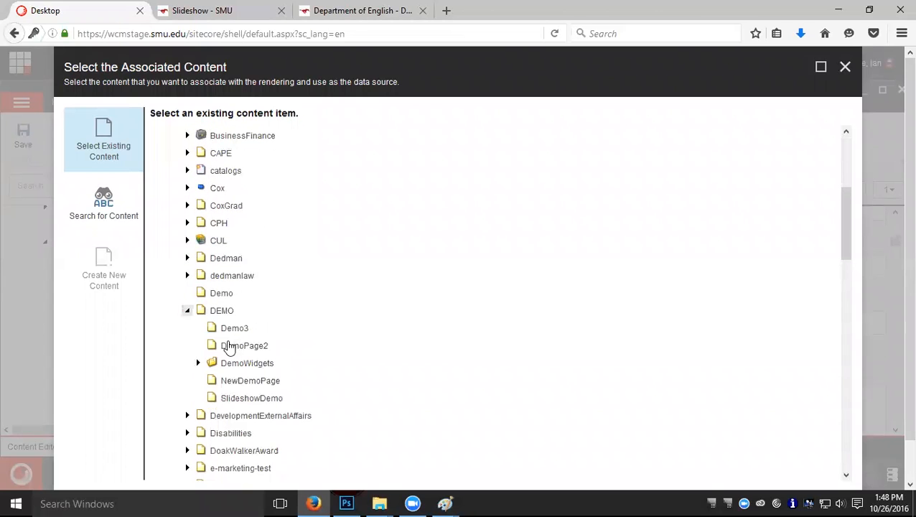
click(198, 362)
click(260, 380)
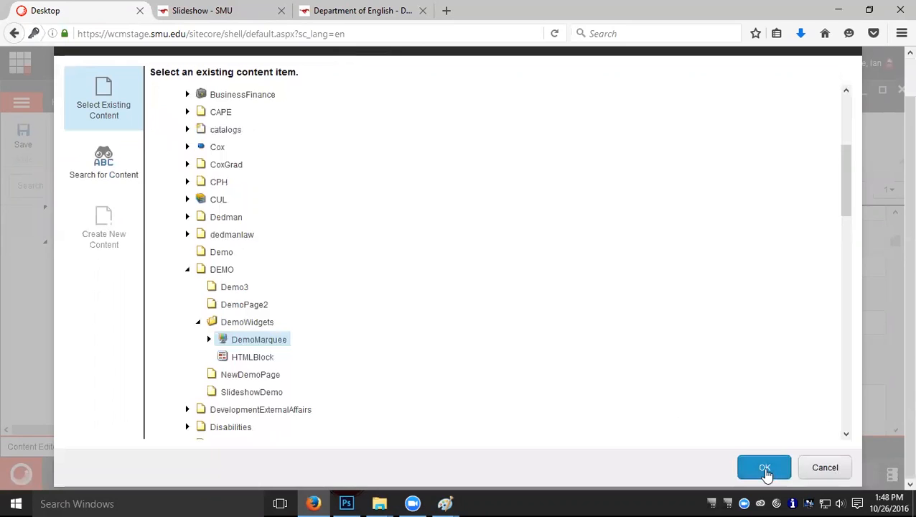
click(761, 466)
Accept the carousel's properties, apply the device and layout changes, and save the SlideshowDemo page.
click(585, 431)
click(592, 456)
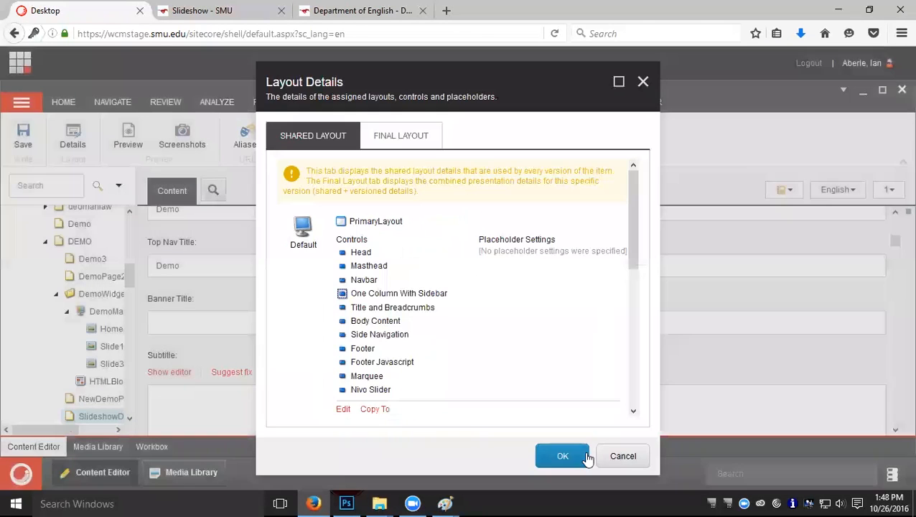
click(578, 456)
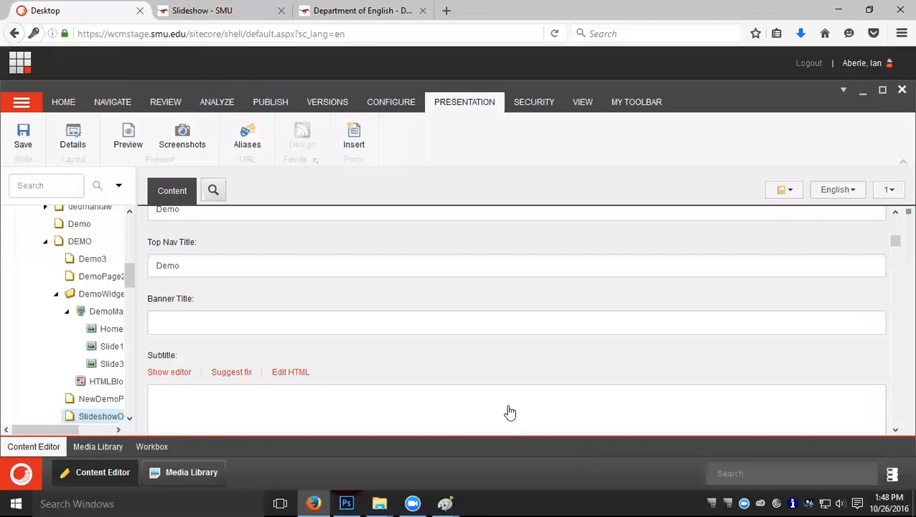
click(15, 133)
Reload the Slideshow preview page and examine how the marquee, the carousel slides and their navigation buttons display.
click(225, 11)
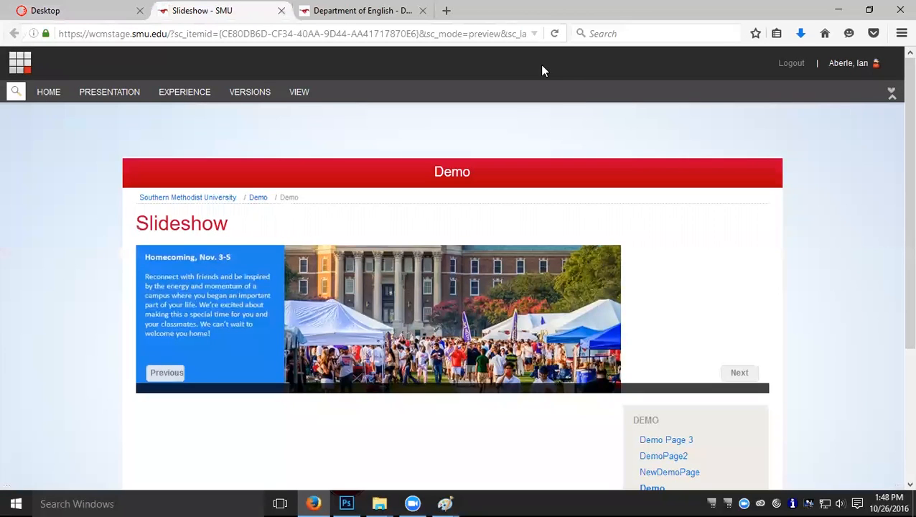
click(555, 33)
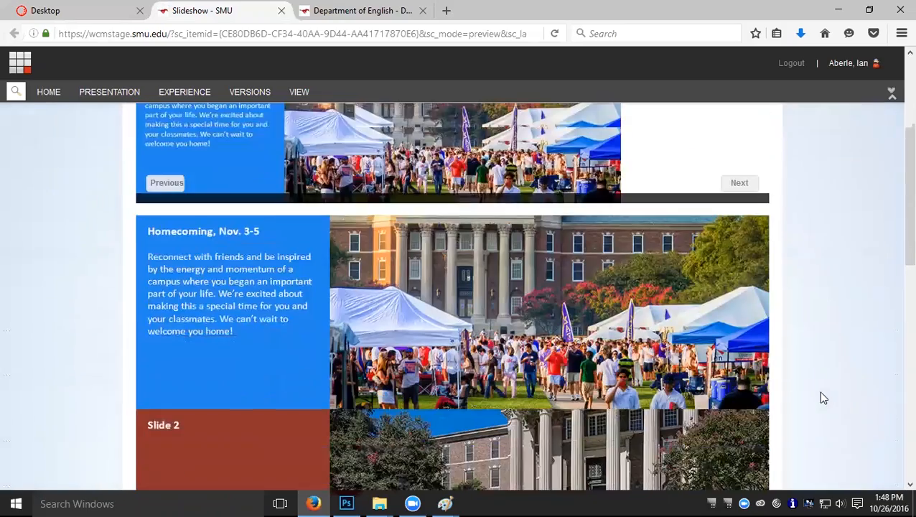
scroll(821, 393, down, 9)
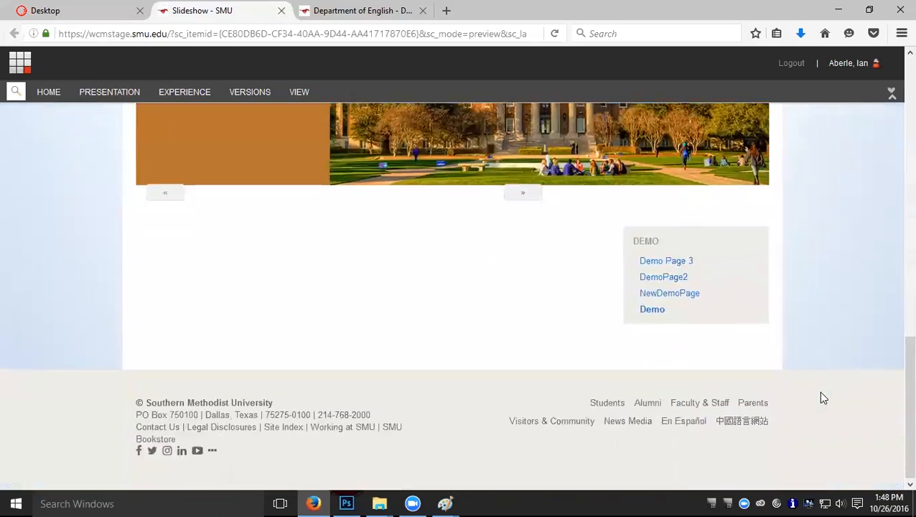
scroll(821, 393, up, 3)
scroll(823, 399, up, 3)
scroll(824, 398, down, 3)
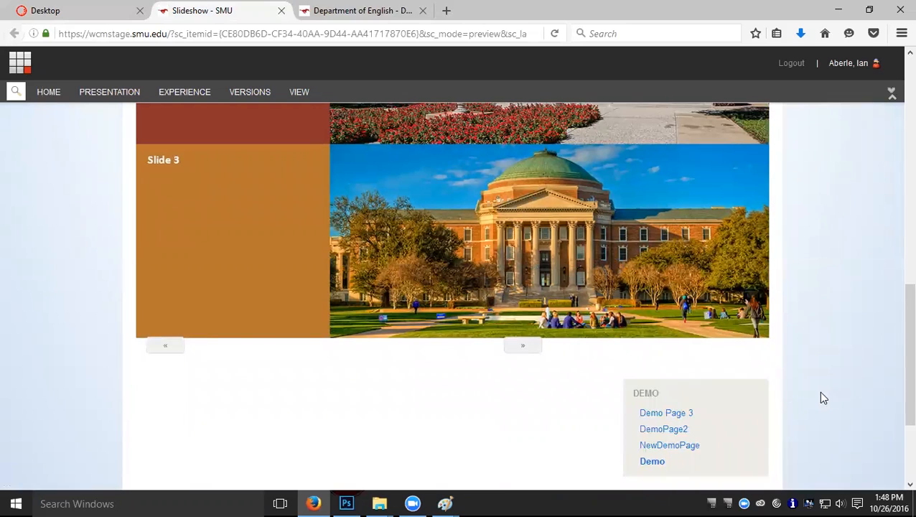
scroll(729, 385, up, 5)
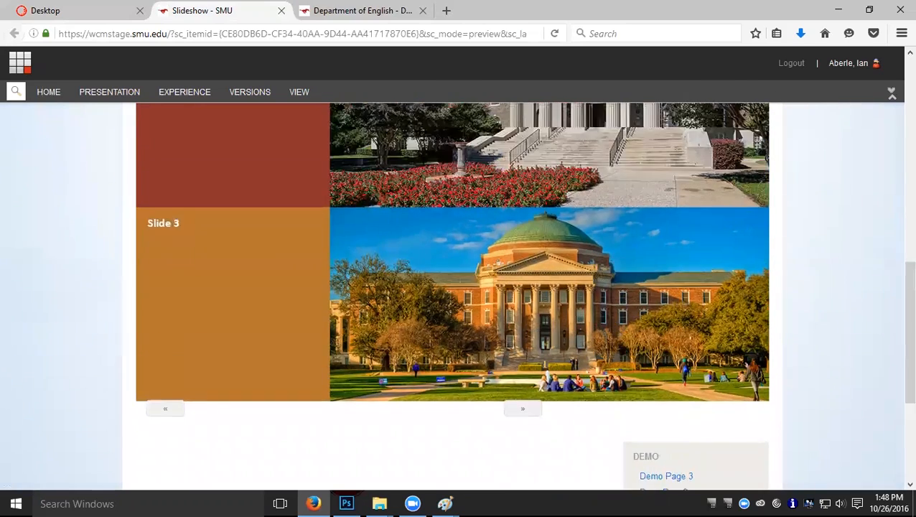
scroll(729, 386, up, 4)
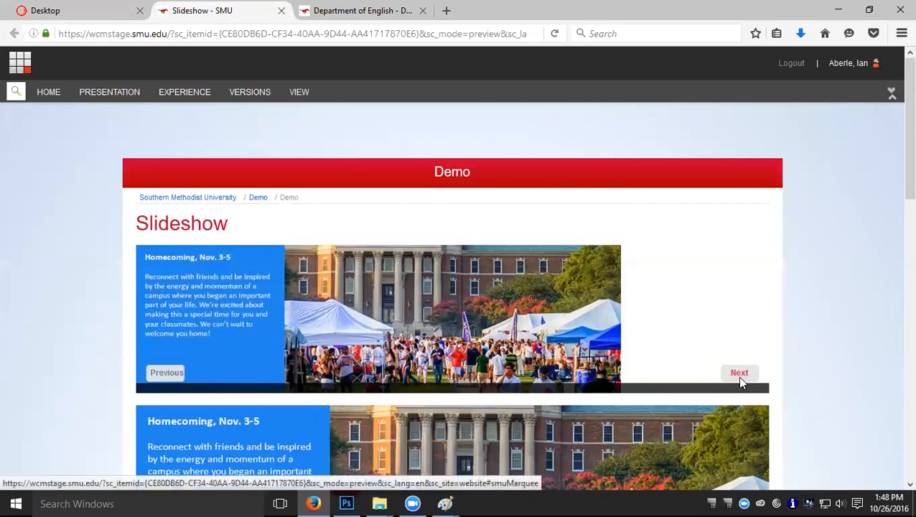
scroll(738, 376, down, 5)
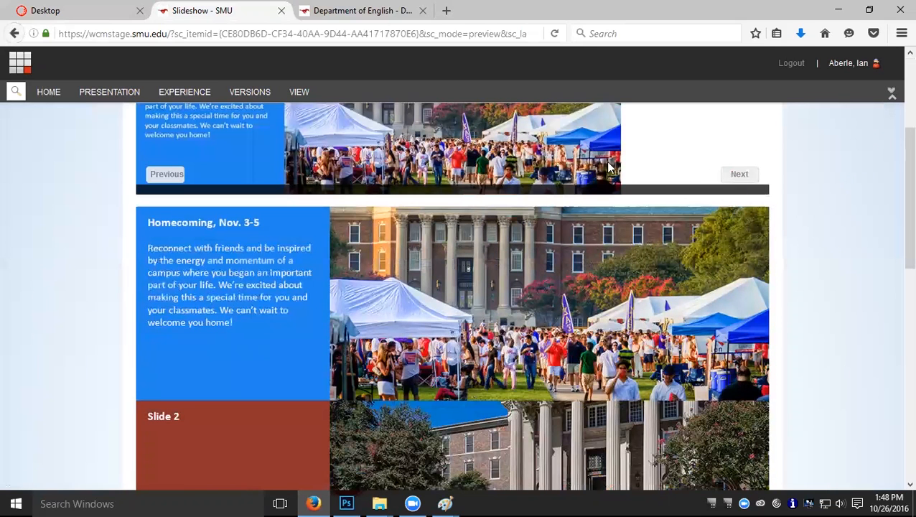
scroll(768, 382, up, 5)
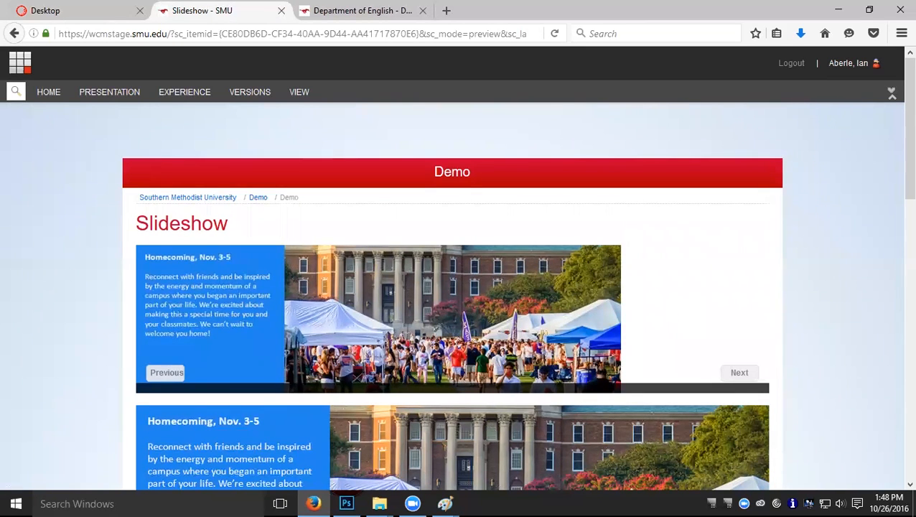
scroll(771, 370, down, 5)
scroll(335, 284, down, 4)
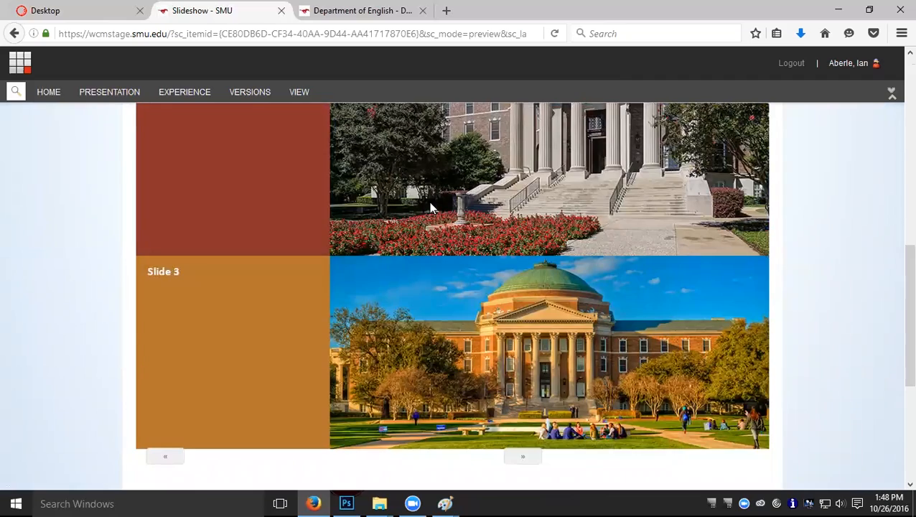
scroll(488, 229, up, 5)
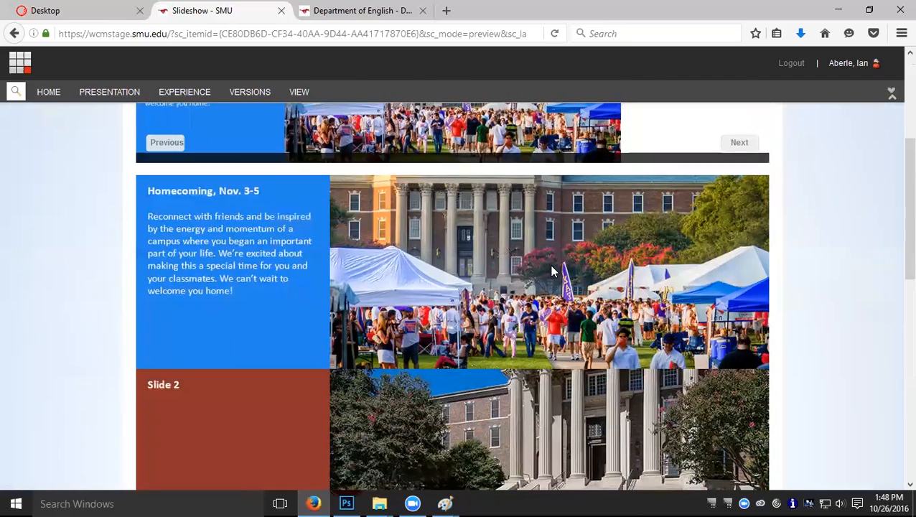
scroll(551, 270, down, 8)
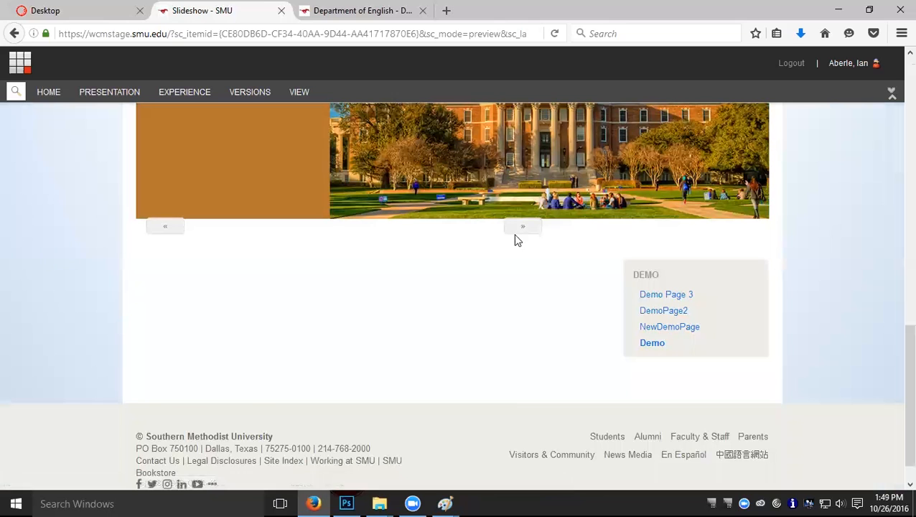
scroll(513, 244, down, 1)
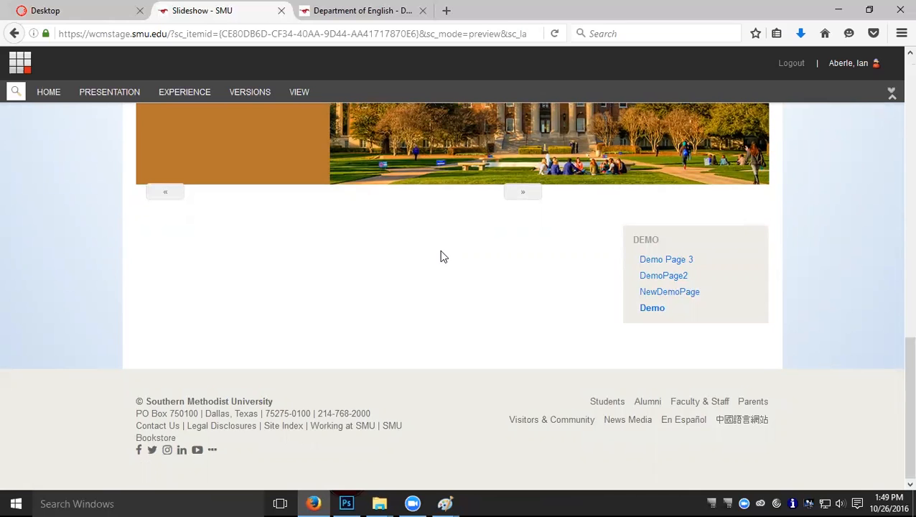
scroll(441, 257, up, 3)
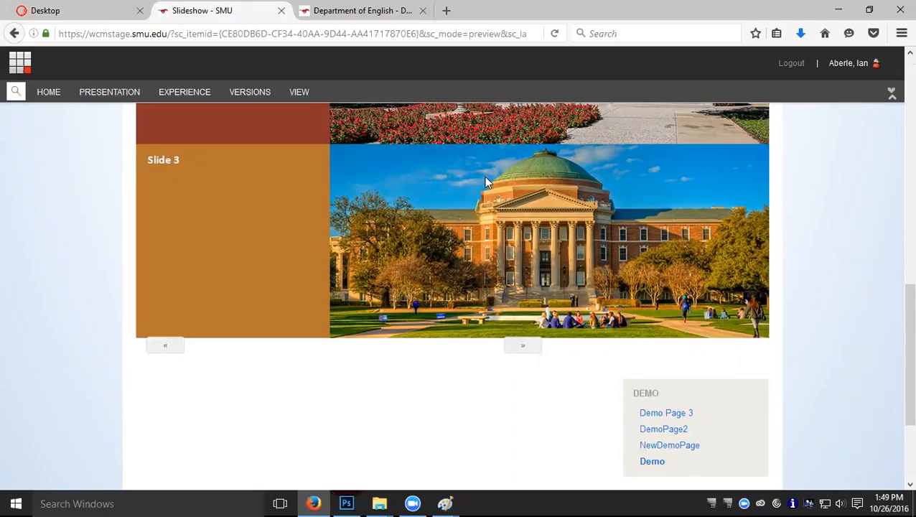
scroll(485, 179, down, 3)
scroll(487, 180, up, 9)
scroll(517, 224, up, 7)
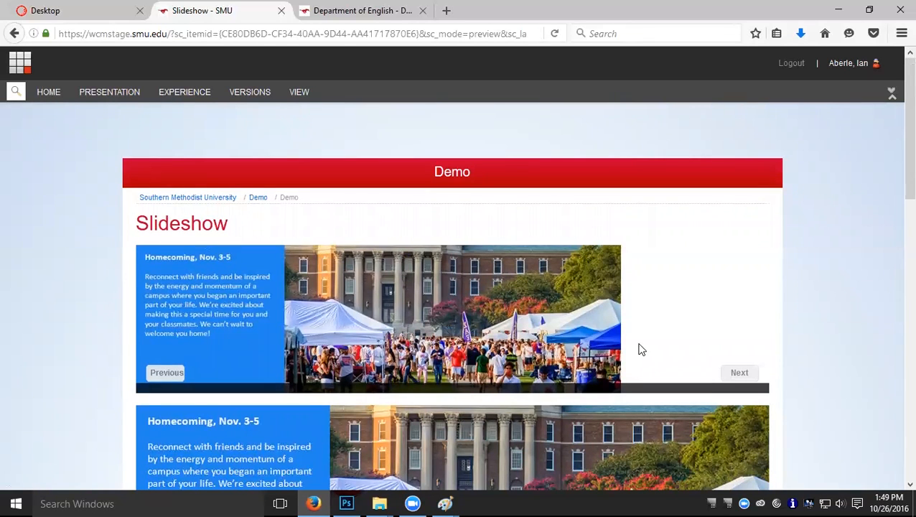
scroll(661, 295, down, 4)
scroll(662, 296, up, 2)
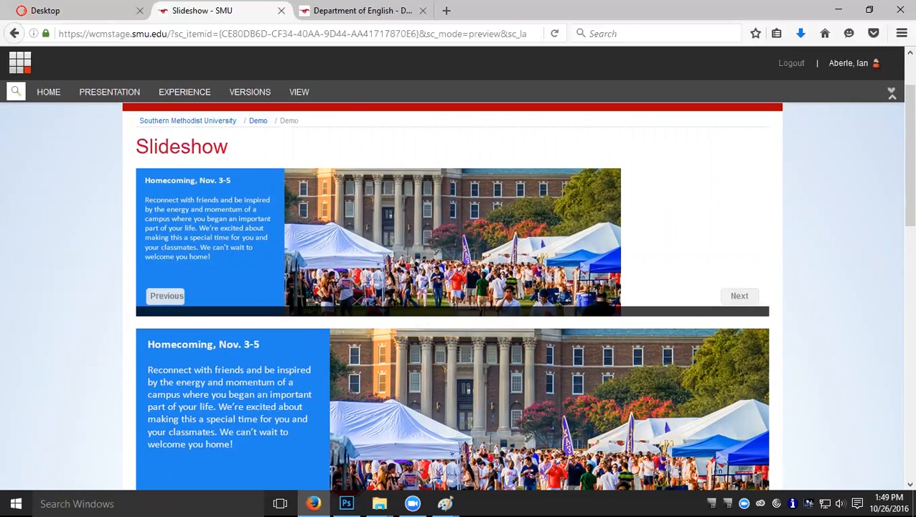
scroll(595, 318, down, 3)
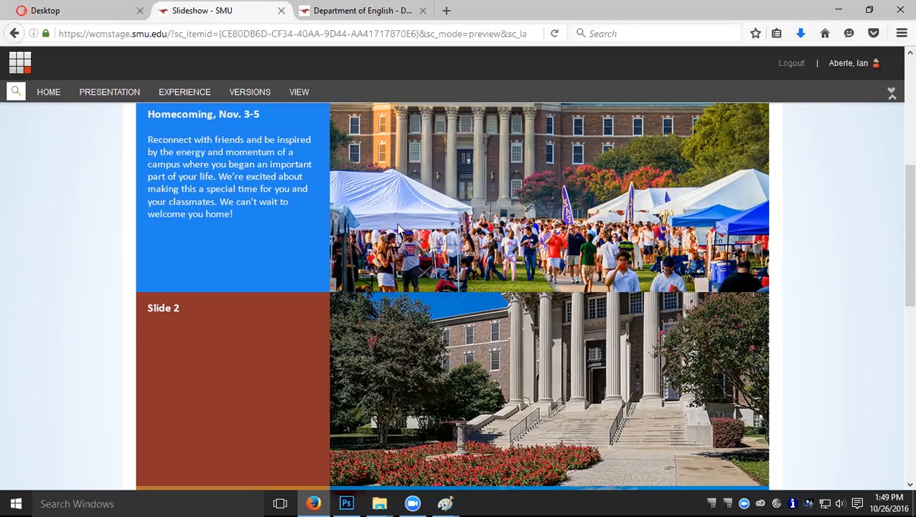
Open wiki.smu.edu in a new browser tab.
key(ctrl+t)
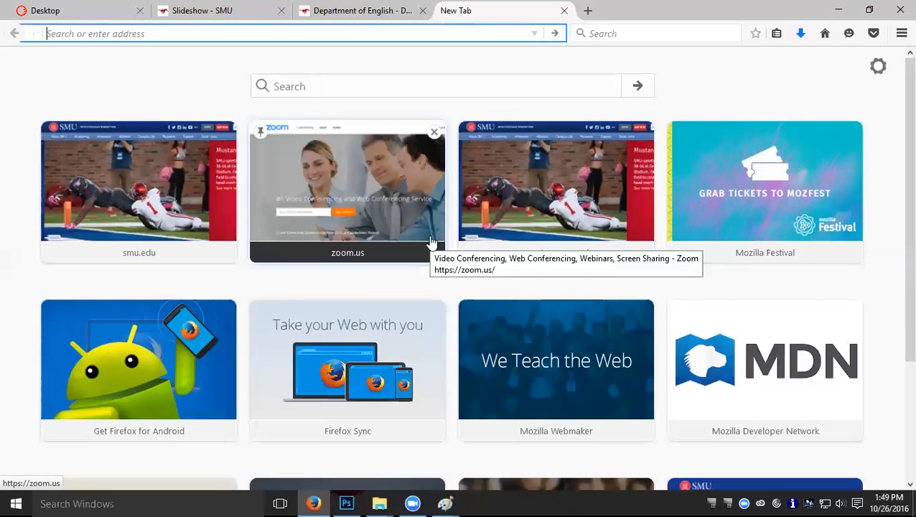
text(wikip)
key(BackSpace)
text(.smu.edu)
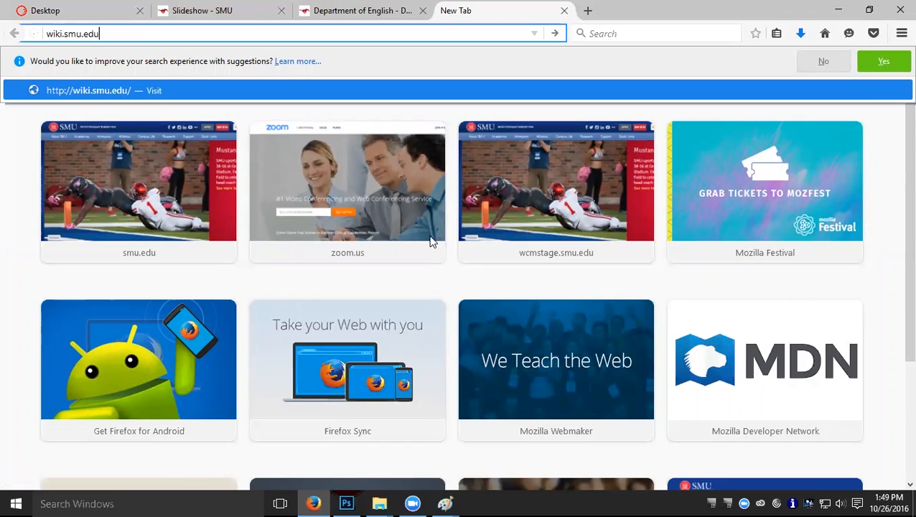
key(Return)
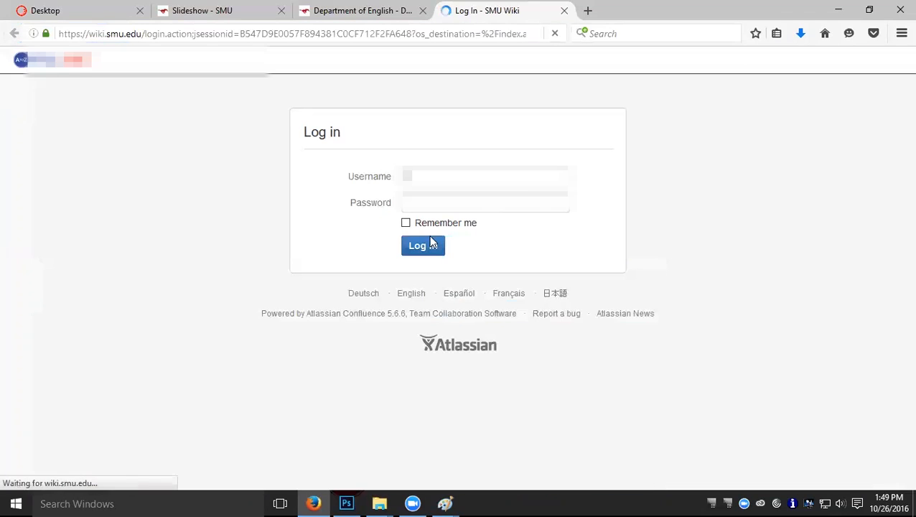
Log in to the SMU Wiki with the account username and password.
click(526, 183)
text(********)
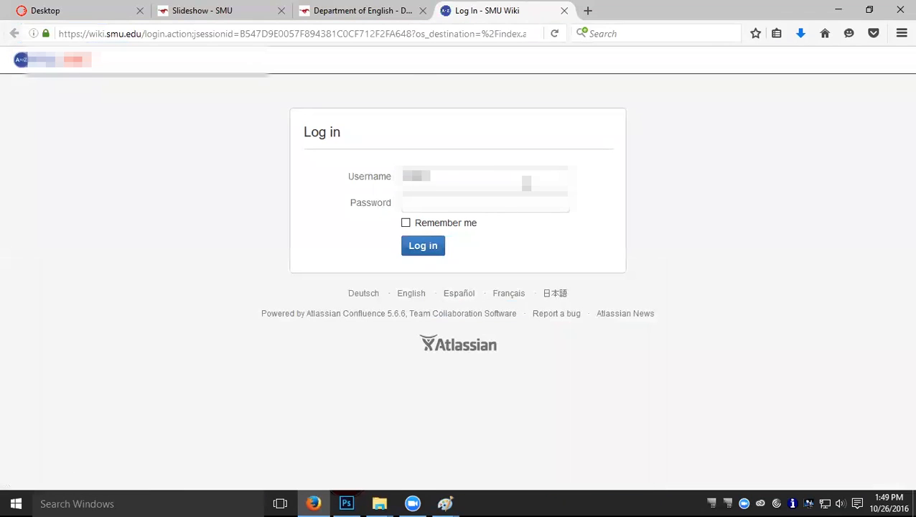
key(Tab)
text(********)
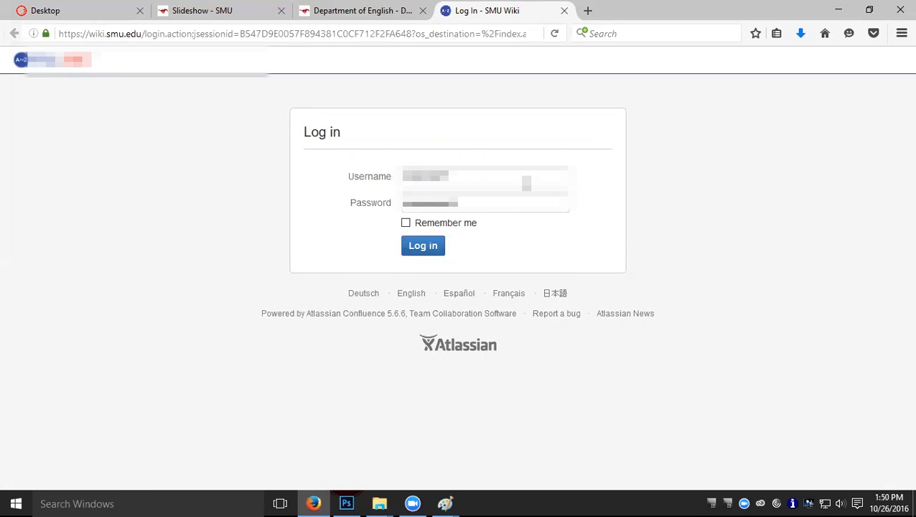
text(**)
key(Return)
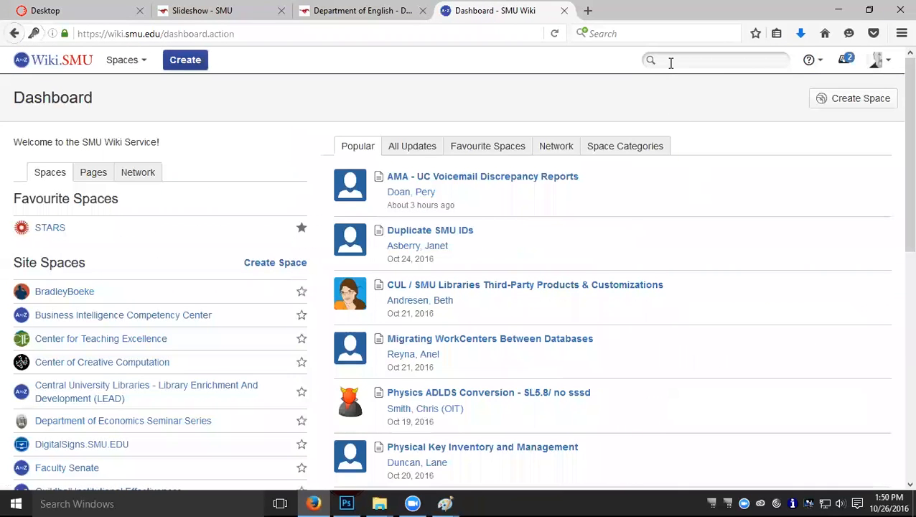
Open the Using Sitecore page in the wiki and go to its Adding Nivo Slider v2 article under Using Sitecore: Widgets.
click(671, 62)
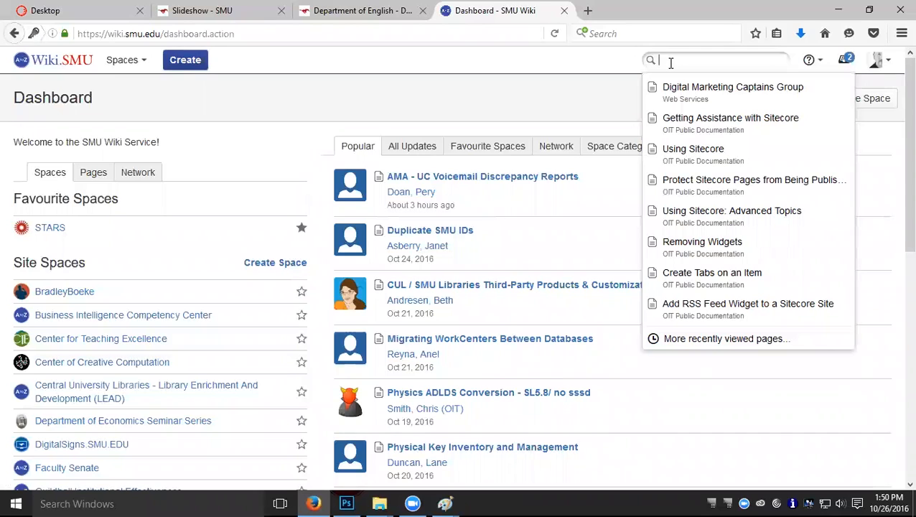
click(706, 158)
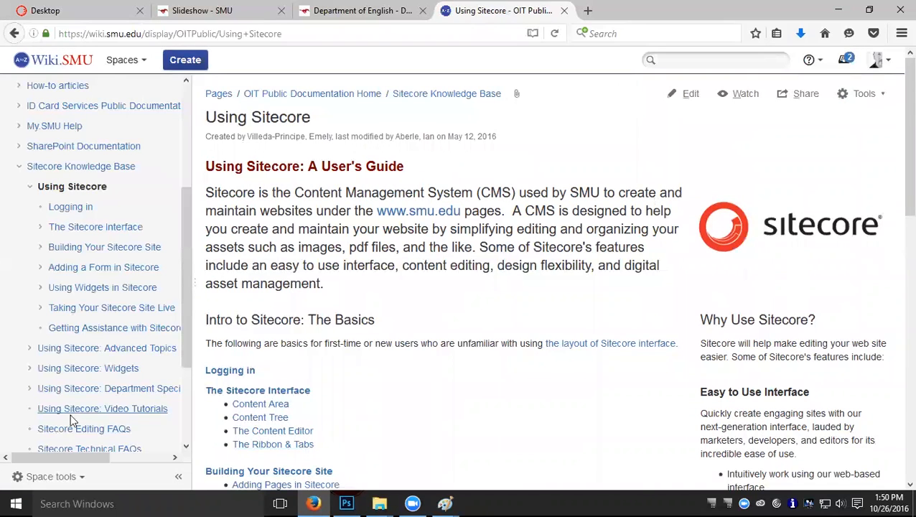
click(29, 352)
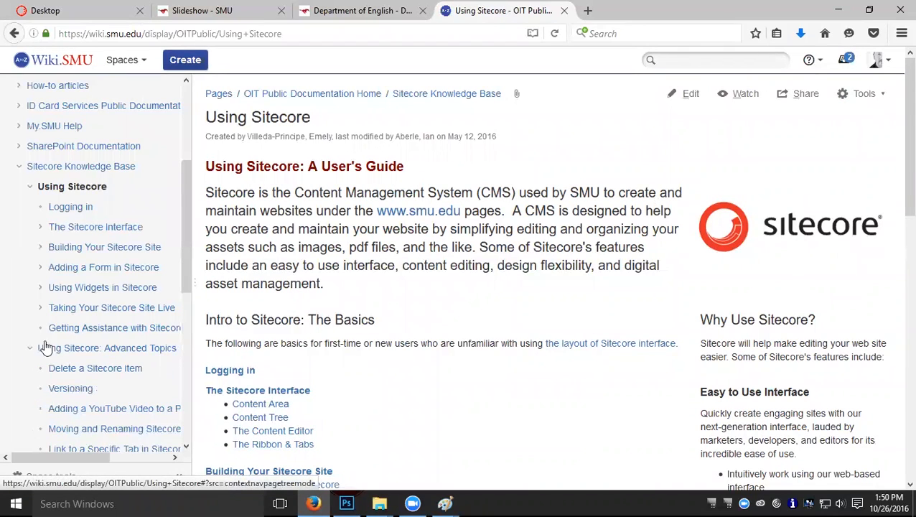
scroll(131, 307, down, 3)
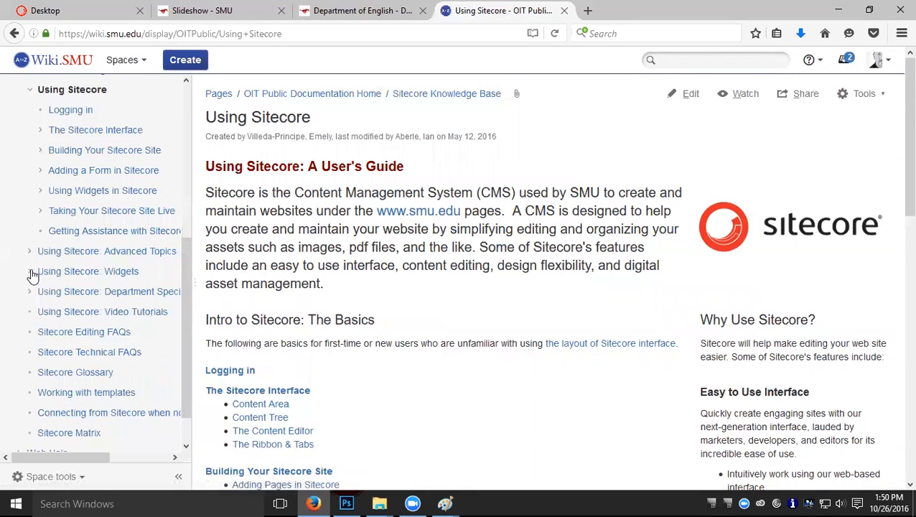
click(29, 271)
scroll(90, 337, down, 3)
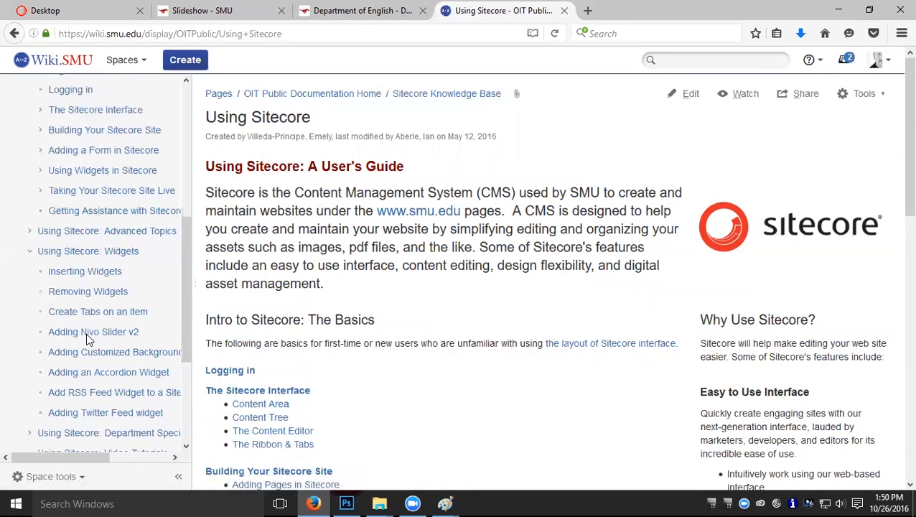
click(80, 258)
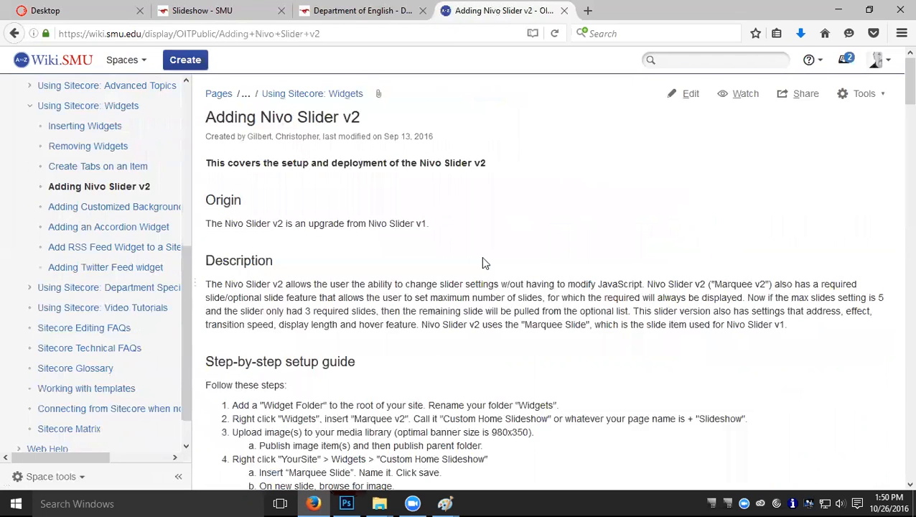
Copy the complete Nivo Slider style code block given in step 5 of the setup guide.
scroll(483, 263, down, 12)
scroll(381, 288, down, 6)
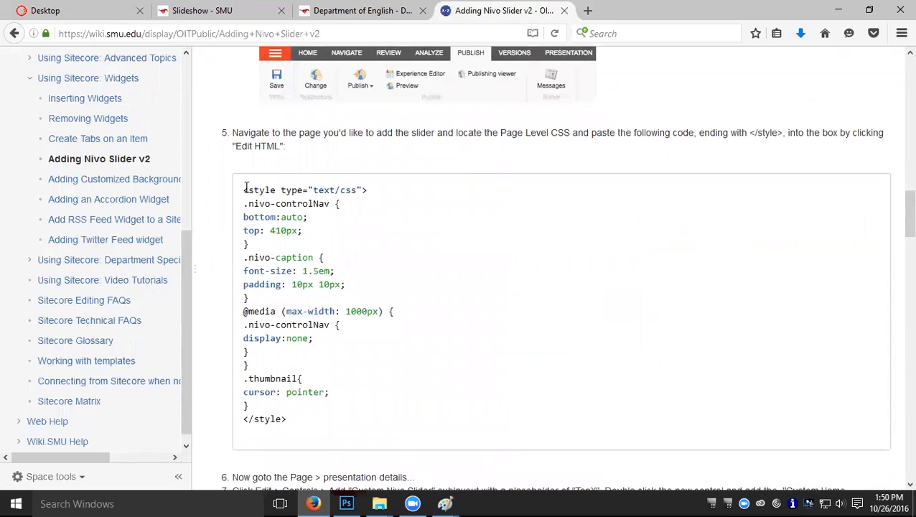
drag(242, 189, 383, 421)
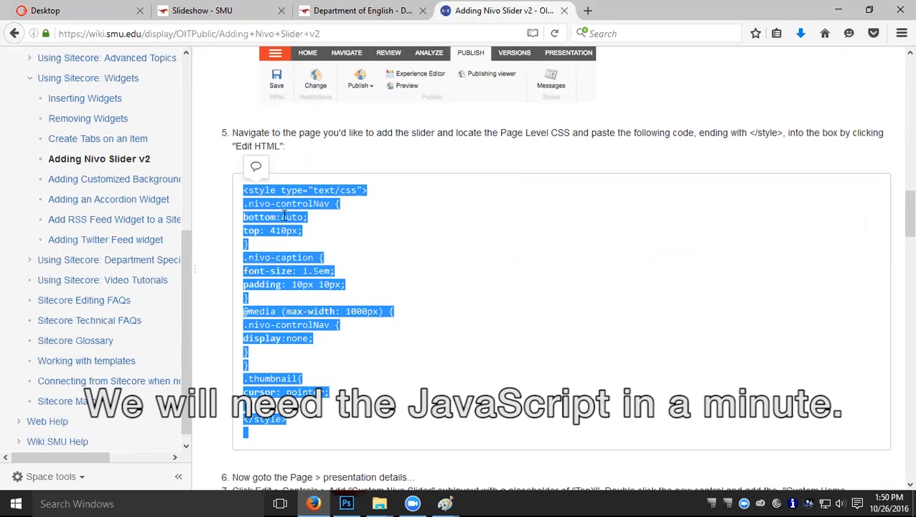
right_click(284, 203)
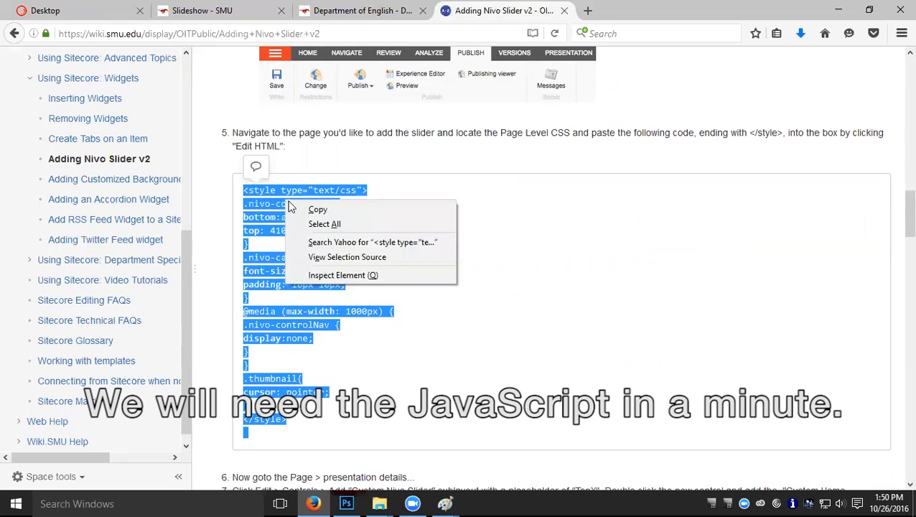
click(354, 210)
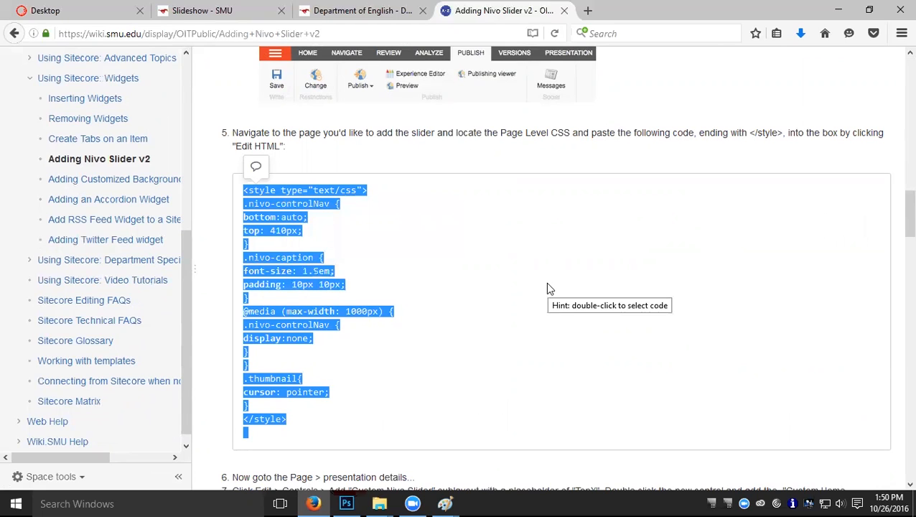
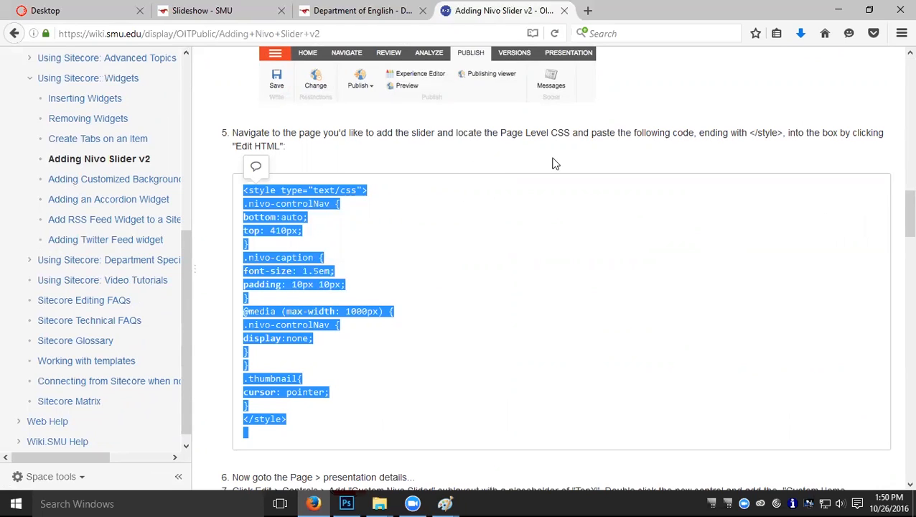
In Sitecore, paste the copied style code into the HTML of the SlideshowDemo page's Page Level CSS field and accept it.
click(73, 11)
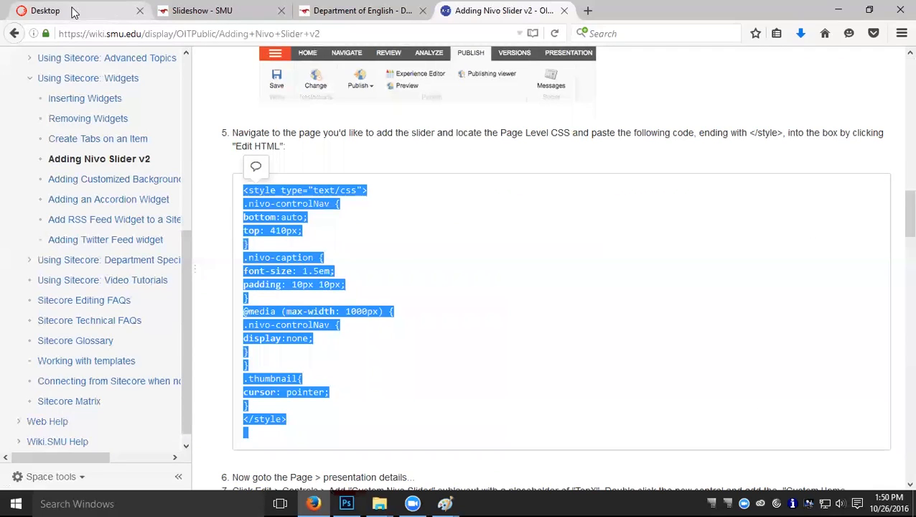
scroll(261, 329, down, 6)
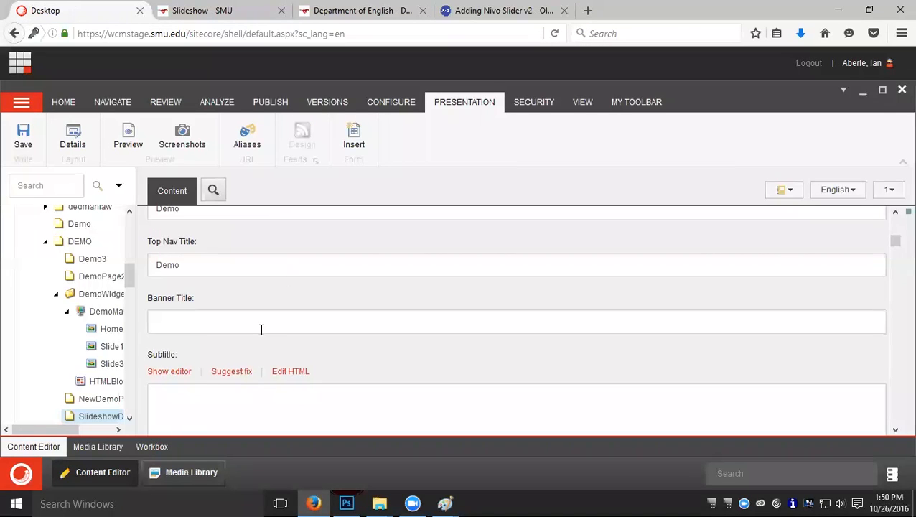
scroll(262, 330, down, 8)
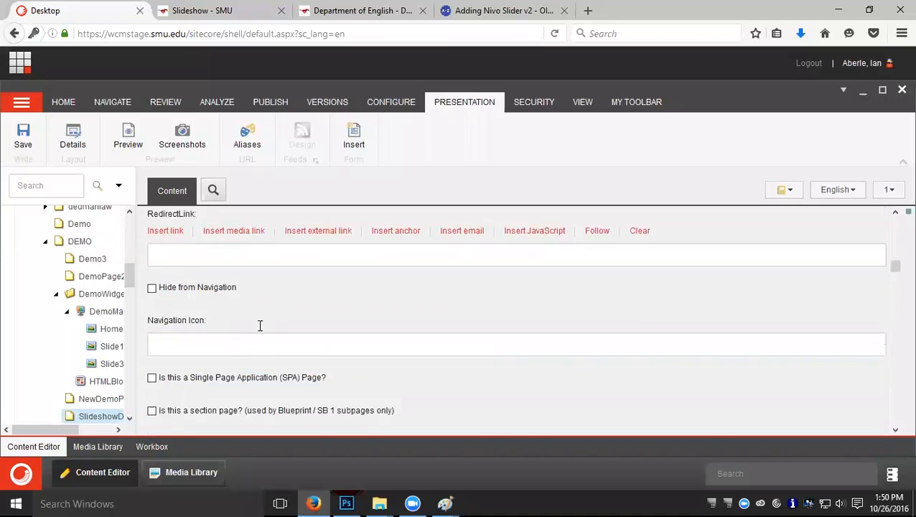
scroll(261, 330, down, 8)
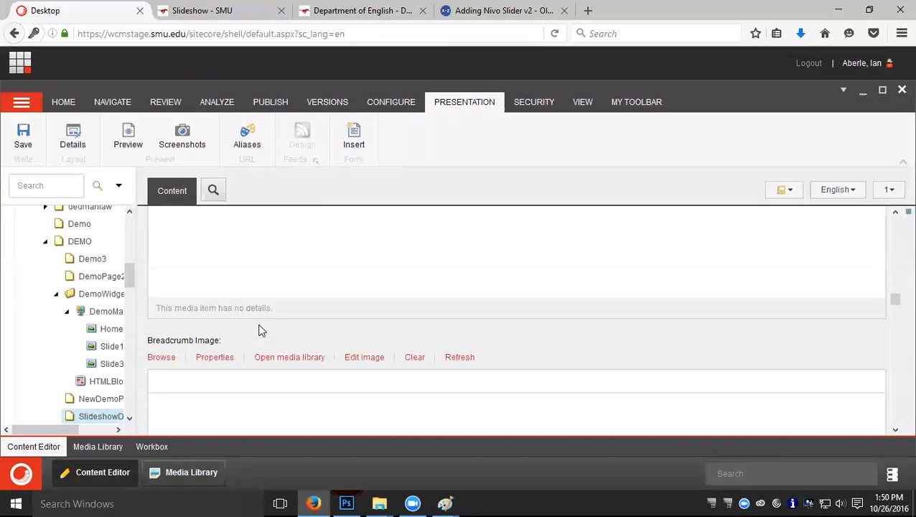
scroll(261, 330, down, 8)
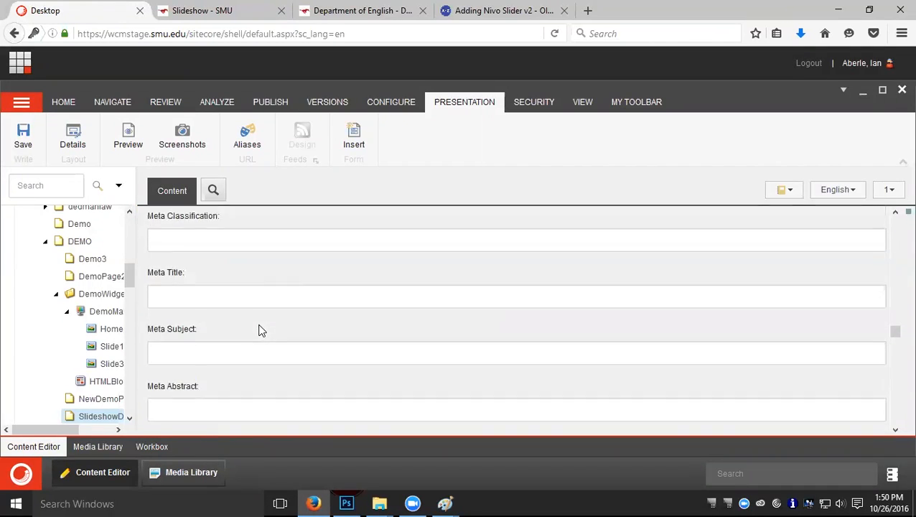
scroll(261, 329, up, 1)
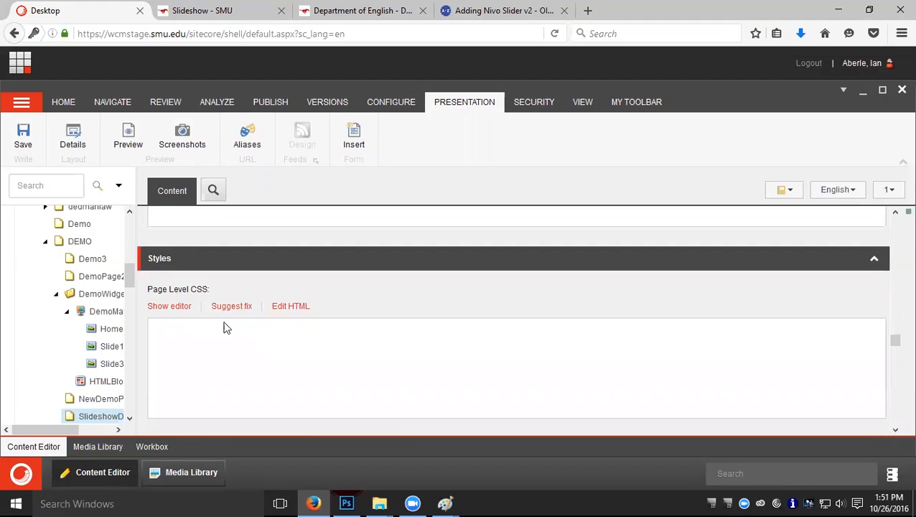
click(290, 307)
right_click(128, 168)
click(335, 225)
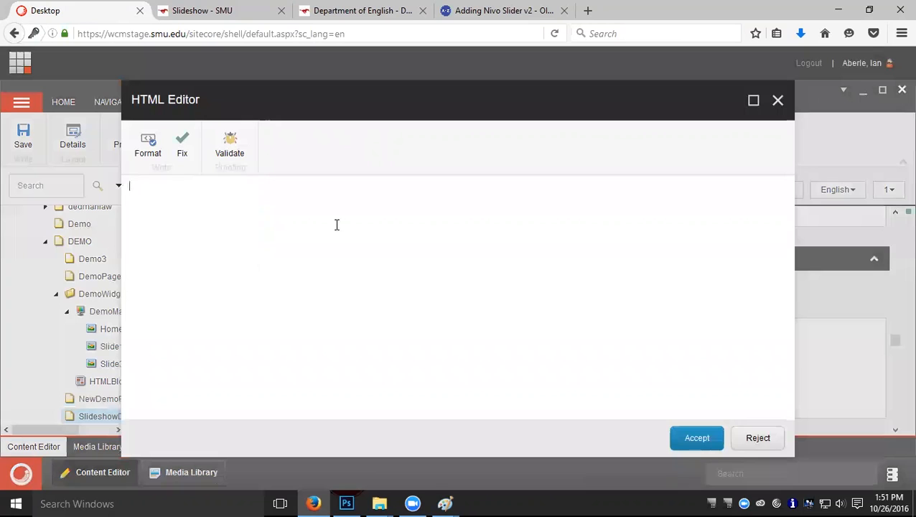
right_click(292, 215)
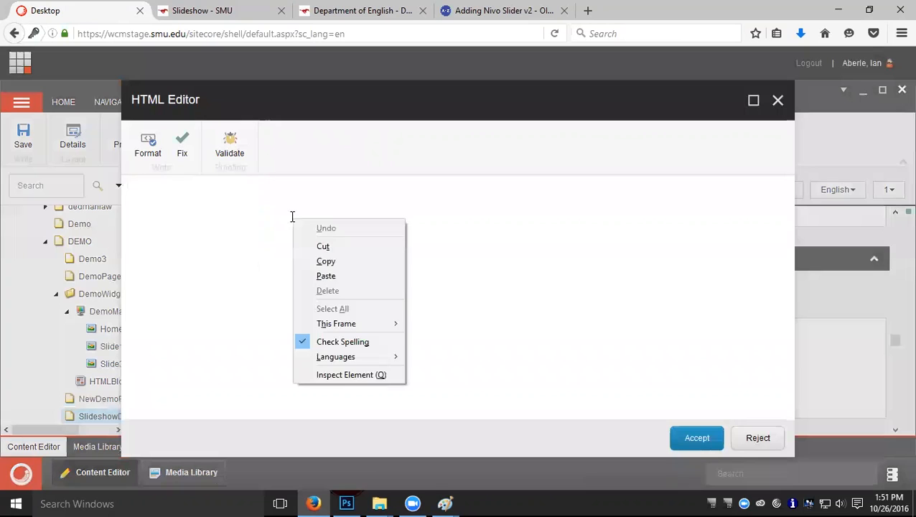
click(347, 276)
click(715, 442)
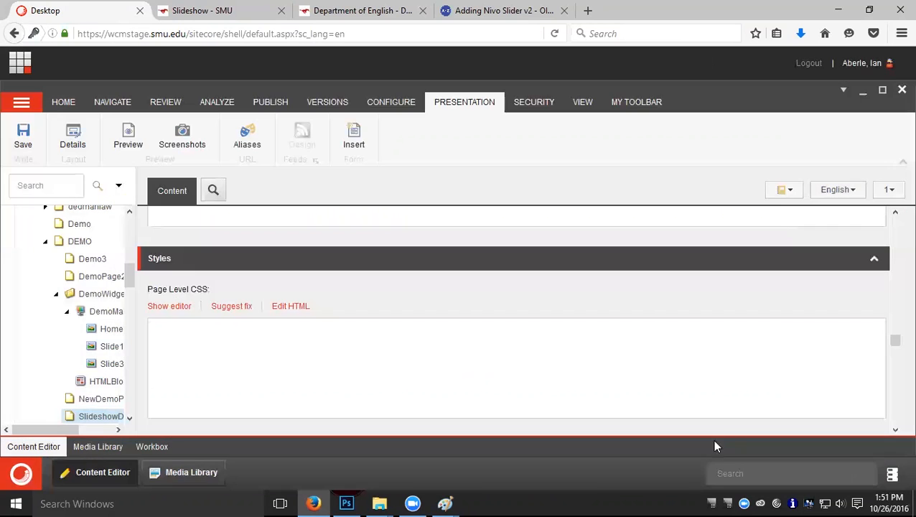
Return to the SMU Wiki, search for "nivo" and open the article Adding the Nivo Slider (Marquee) to your page.
click(211, 13)
click(467, 13)
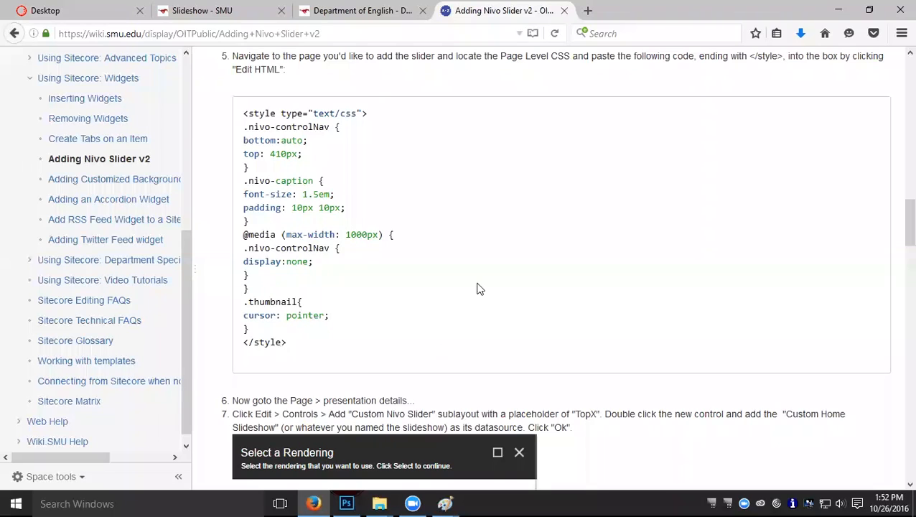
scroll(399, 314, up, 6)
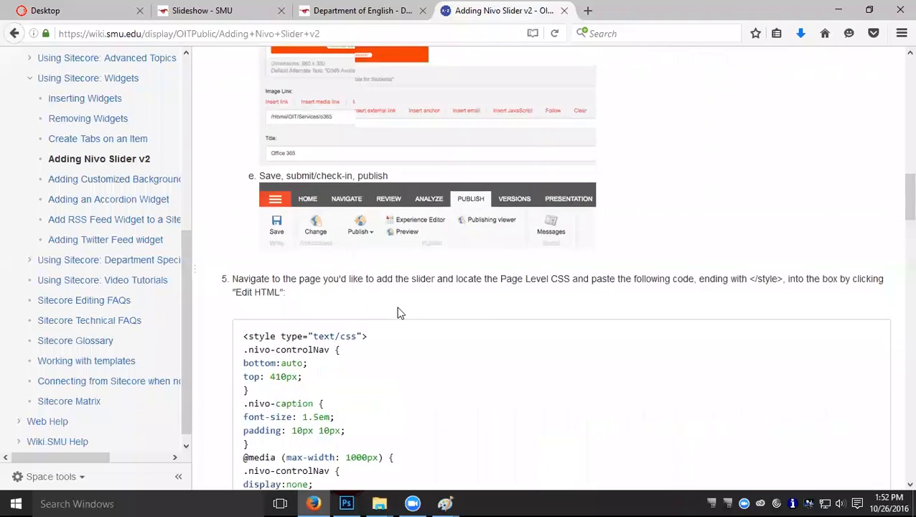
scroll(400, 314, down, 4)
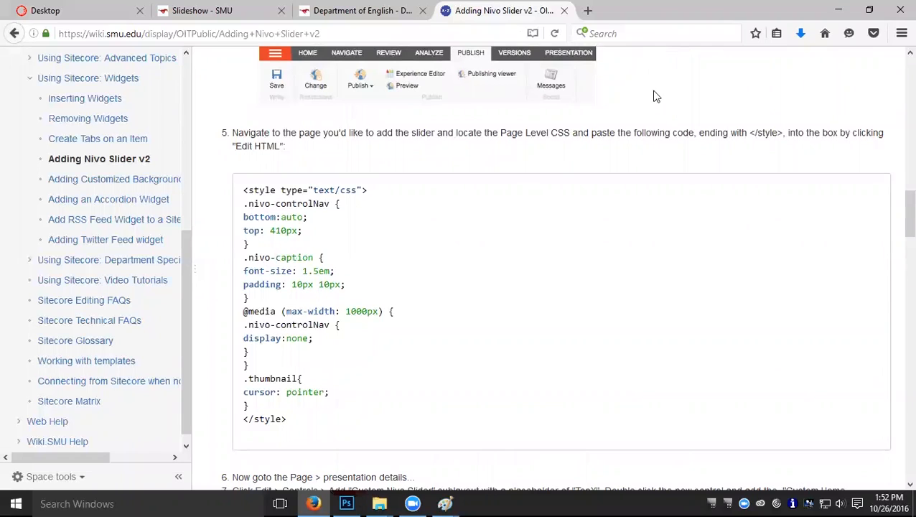
scroll(567, 142, up, 20)
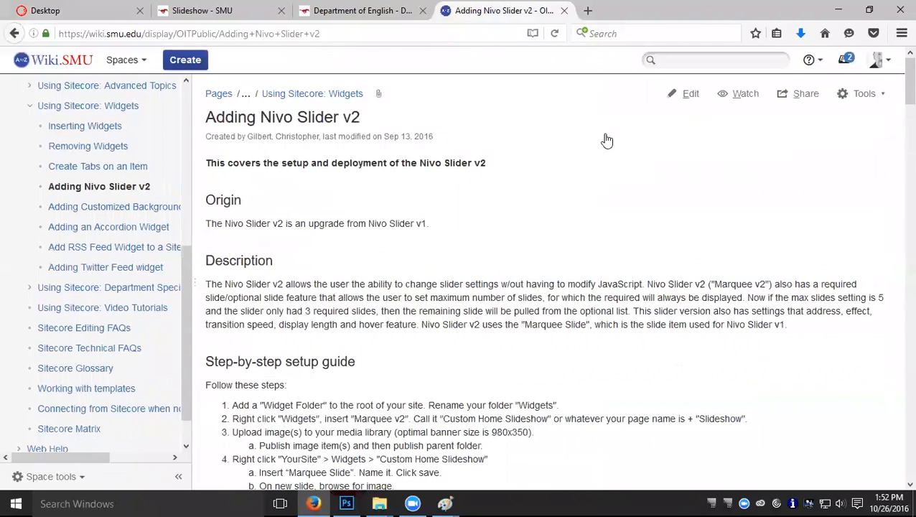
click(697, 63)
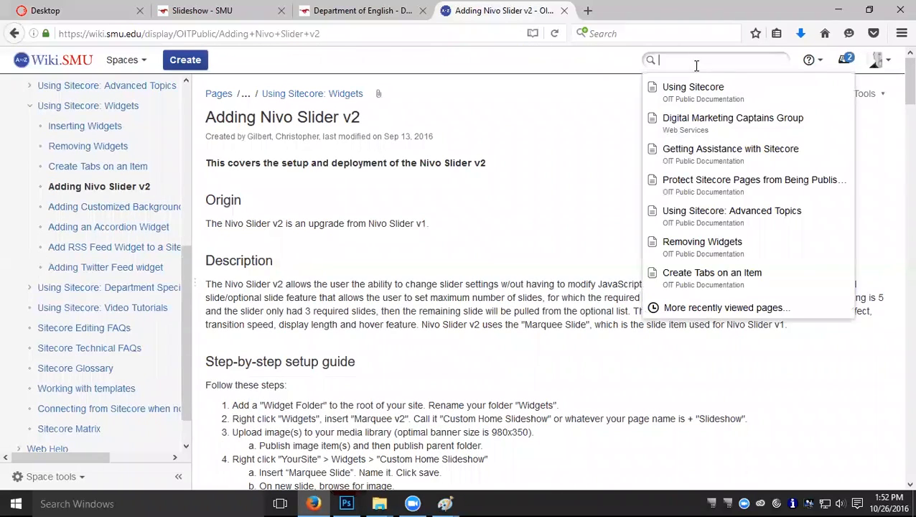
text(nivo)
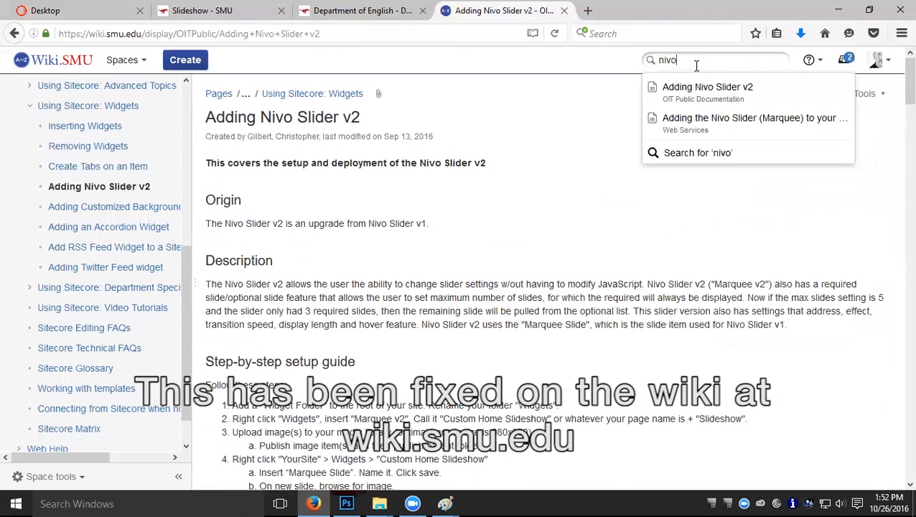
click(707, 122)
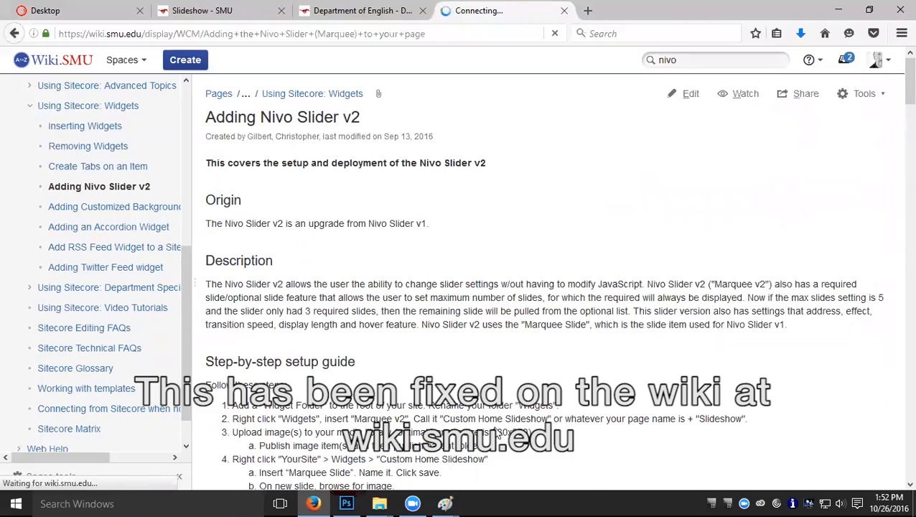
Copy the whole Nivo Slider CSS and JavaScript code block, from the opening comment through line 39.
scroll(508, 375, down, 2)
scroll(507, 375, down, 10)
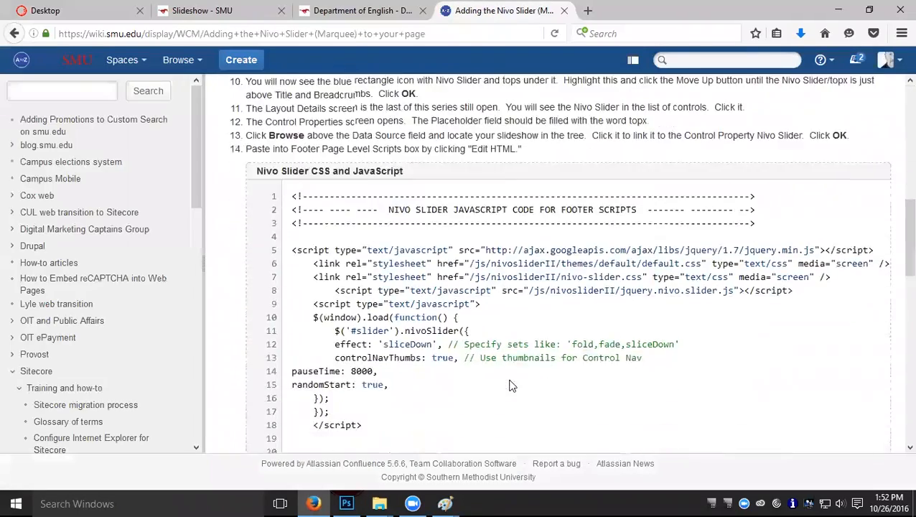
drag(290, 200, 407, 382)
scroll(407, 382, up, 1)
scroll(408, 382, up, 2)
scroll(414, 366, down, 6)
scroll(415, 368, down, 2)
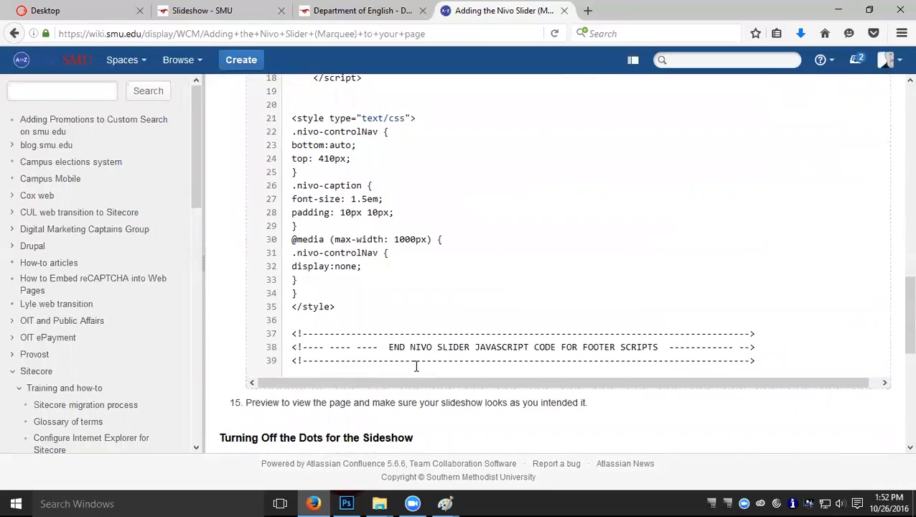
shift+click(804, 365)
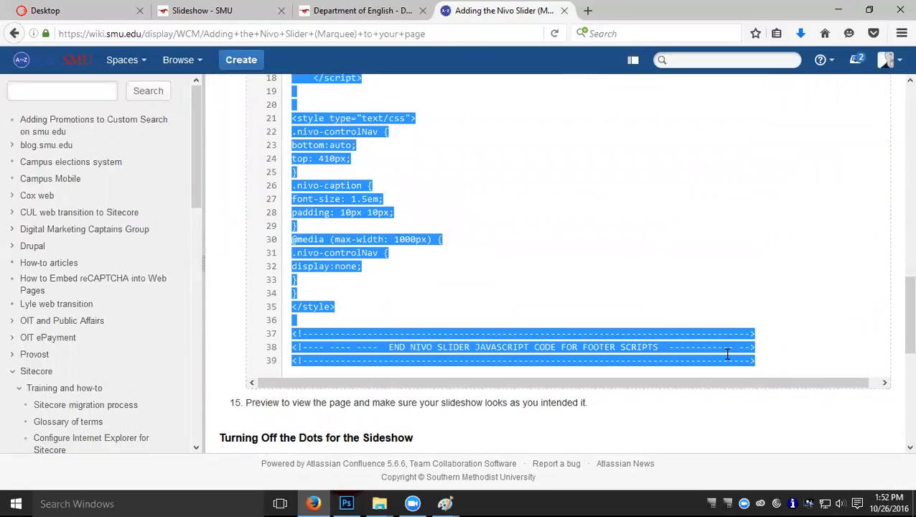
right_click(664, 352)
click(694, 362)
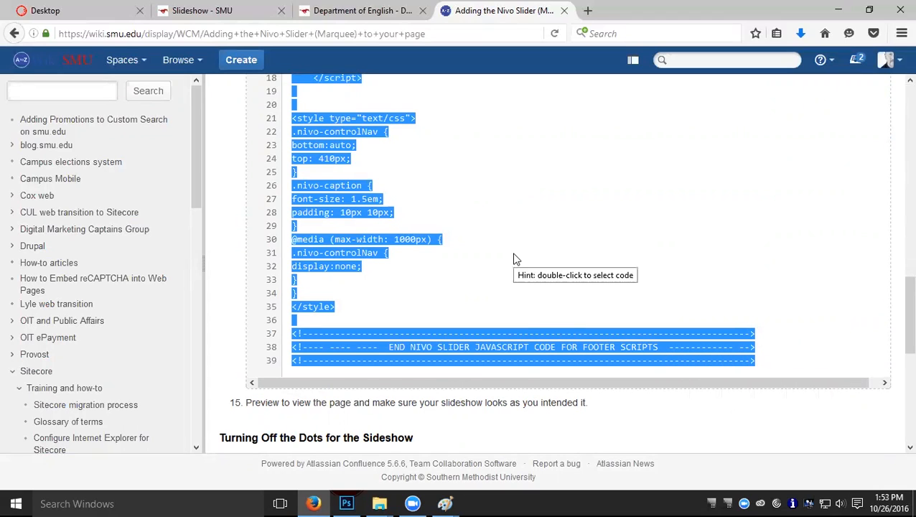
Return to the Adding Nivo Slider v2 guide and review steps 5 to 7 on the page CSS and presentation details.
scroll(515, 259, down, 5)
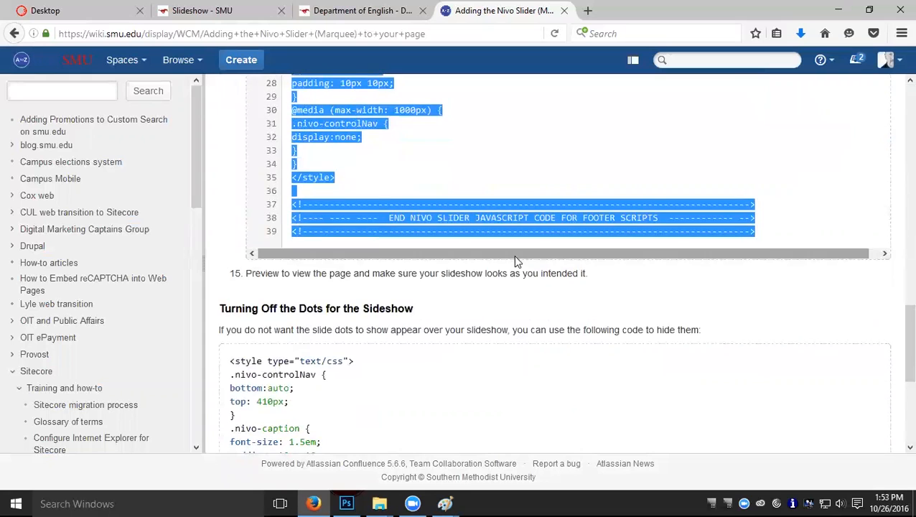
scroll(513, 258, up, 5)
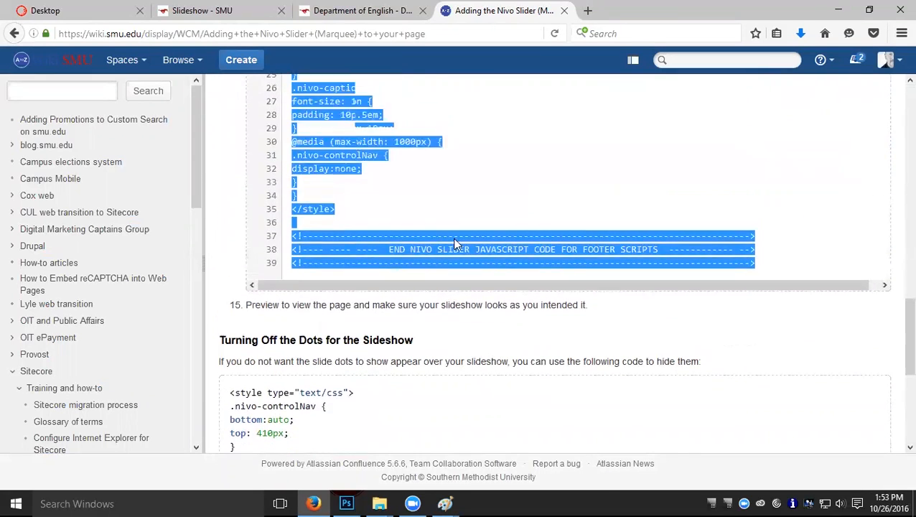
click(13, 34)
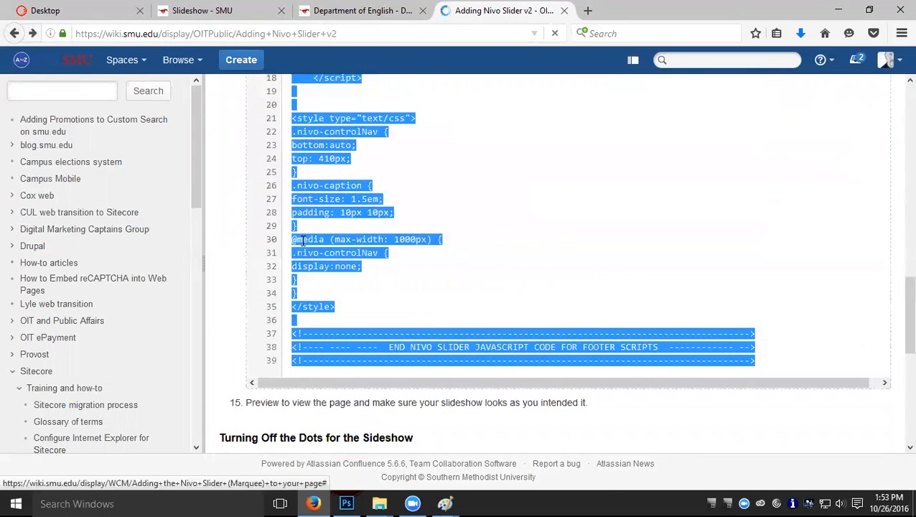
scroll(388, 232, down, 15)
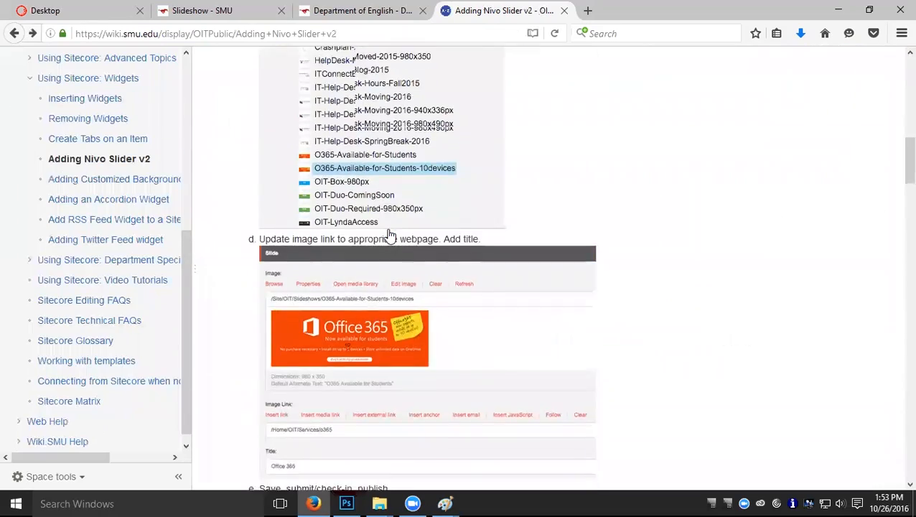
scroll(388, 234, down, 5)
scroll(389, 235, up, 7)
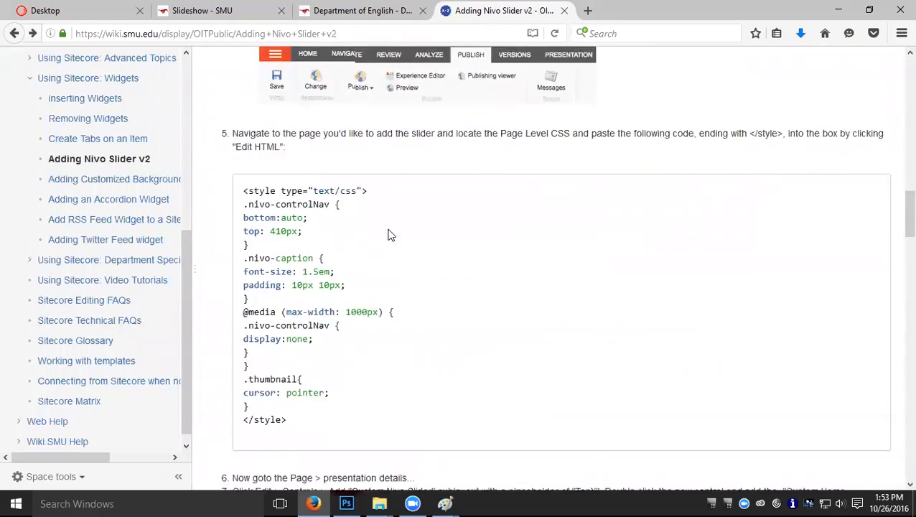
scroll(389, 234, down, 5)
scroll(389, 234, down, 3)
scroll(389, 235, up, 5)
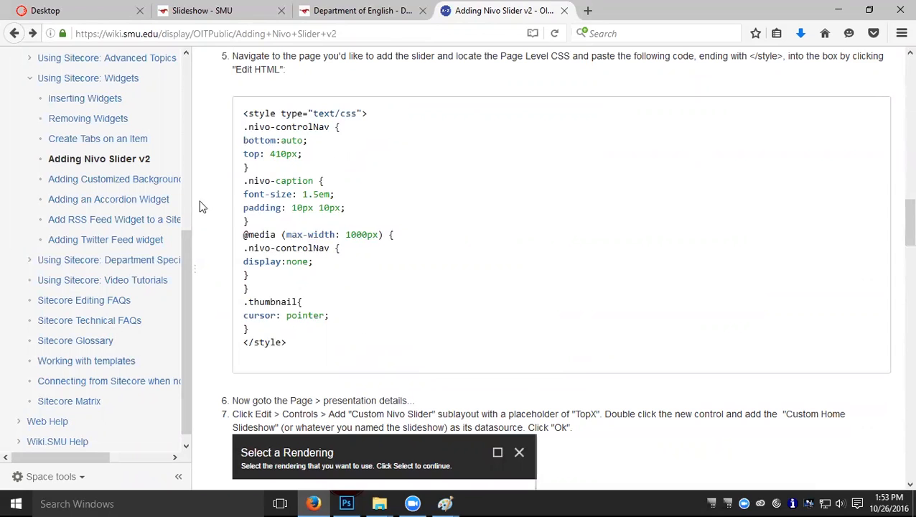
In Sitecore, paste the copied Nivo Slider code into the HTML of SlideshowDemo's Footer Page Level Scripts field, accept it and save the page.
click(220, 15)
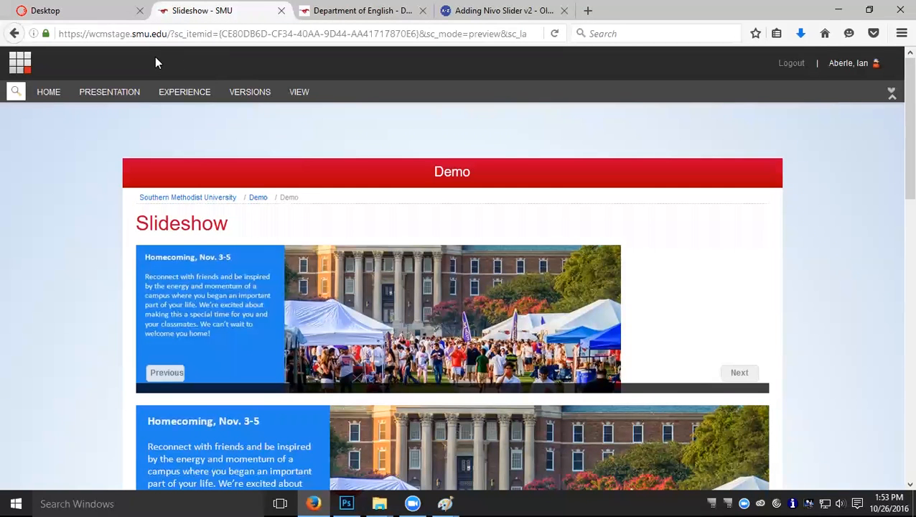
click(106, 14)
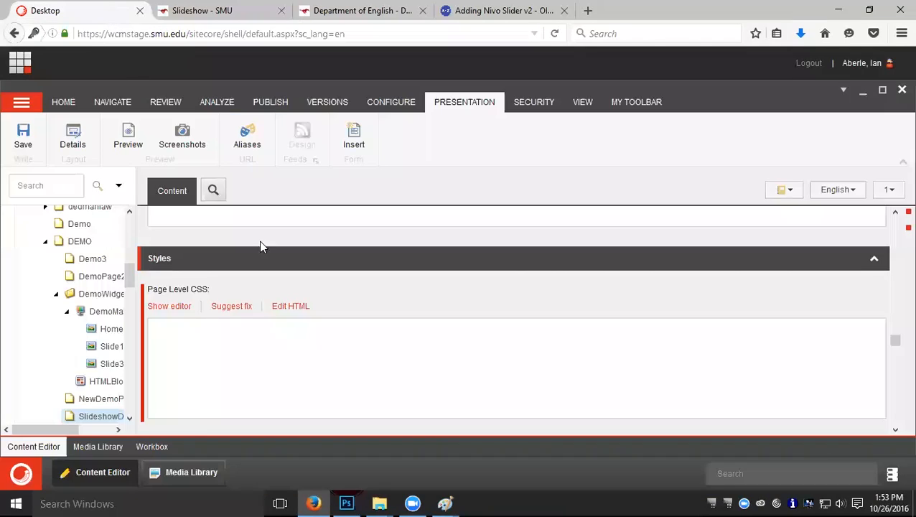
scroll(289, 314, down, 5)
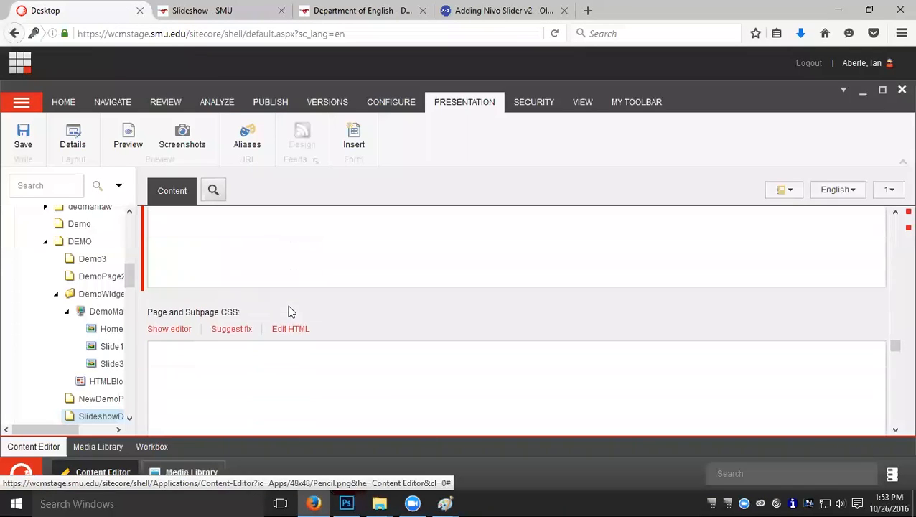
scroll(287, 311, down, 6)
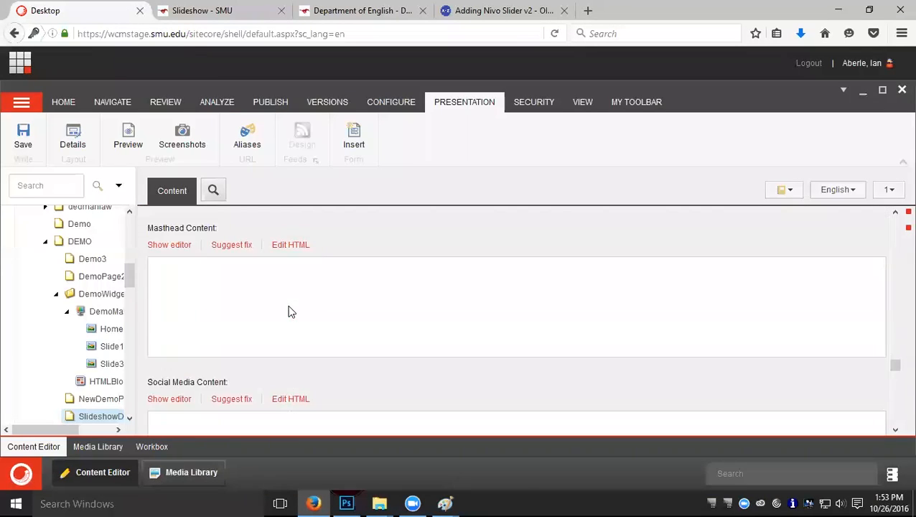
scroll(290, 310, down, 6)
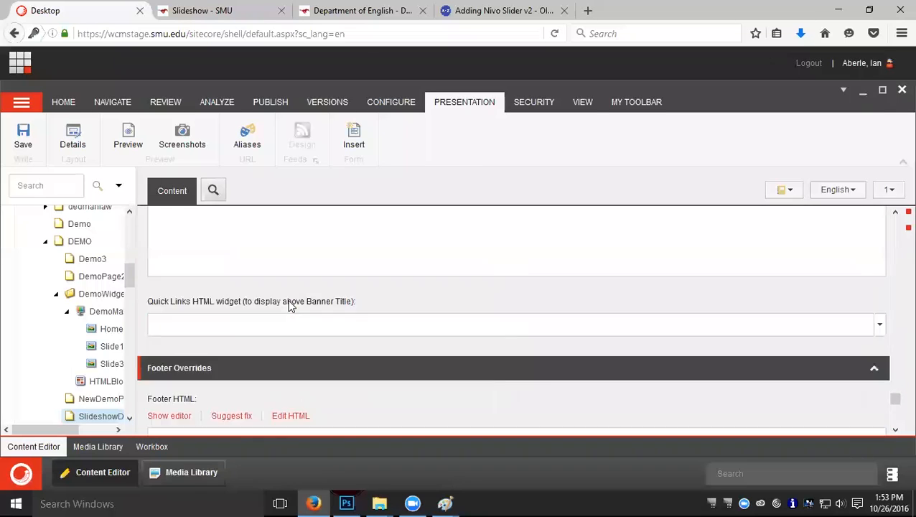
scroll(289, 307, down, 2)
scroll(288, 304, up, 2)
click(291, 289)
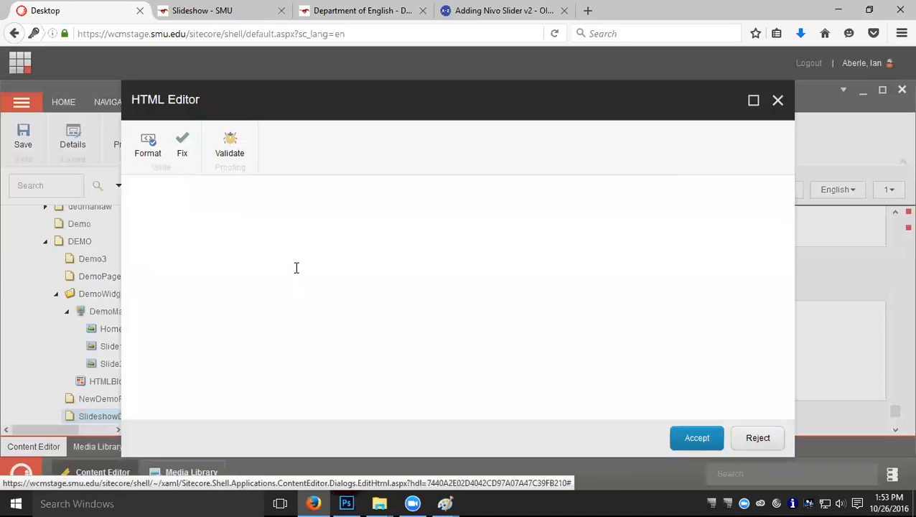
key(ctrl+v)
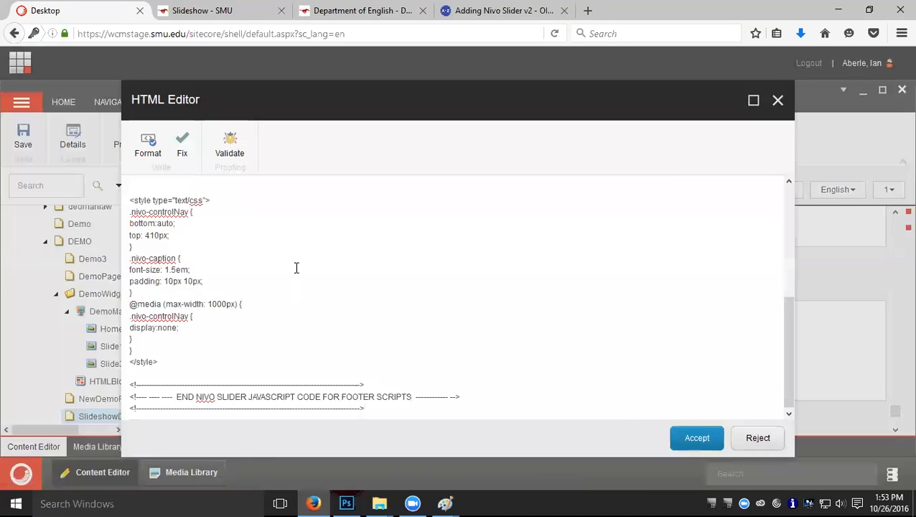
click(697, 440)
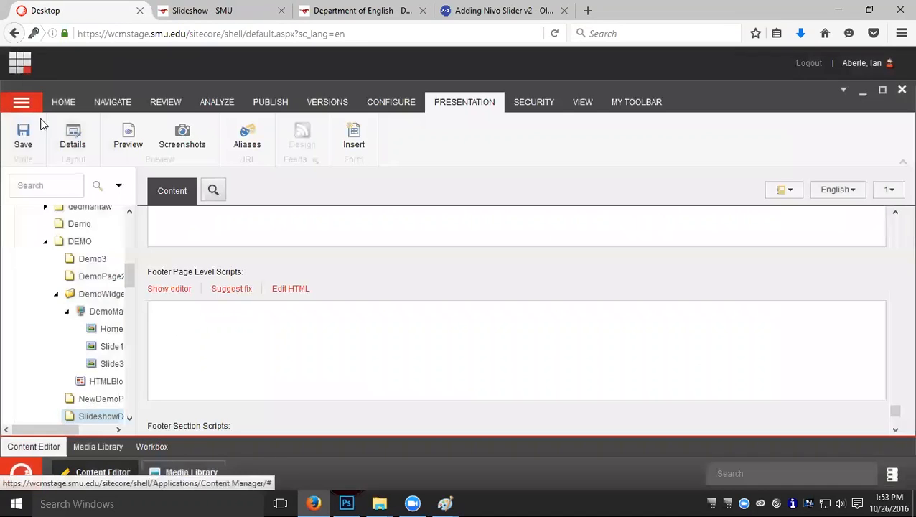
click(23, 135)
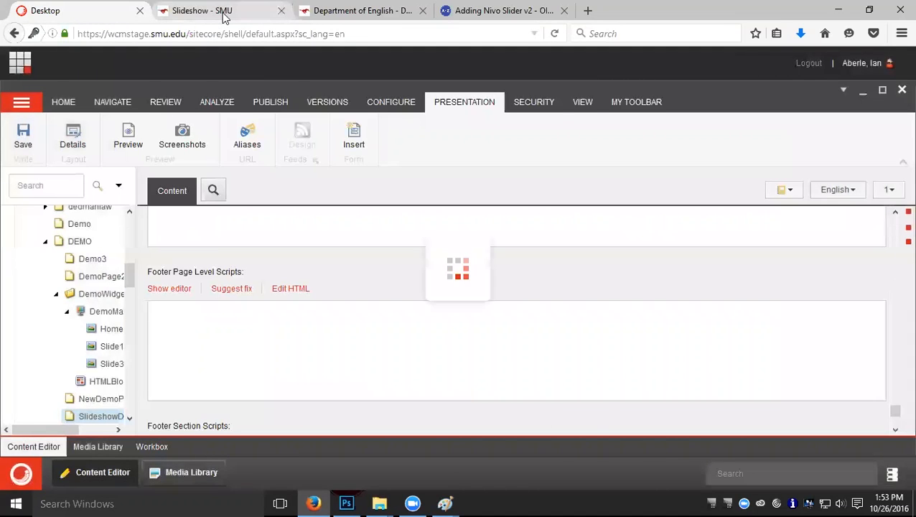
Reload the Slideshow page preview and examine how the sliders display on the page.
click(224, 17)
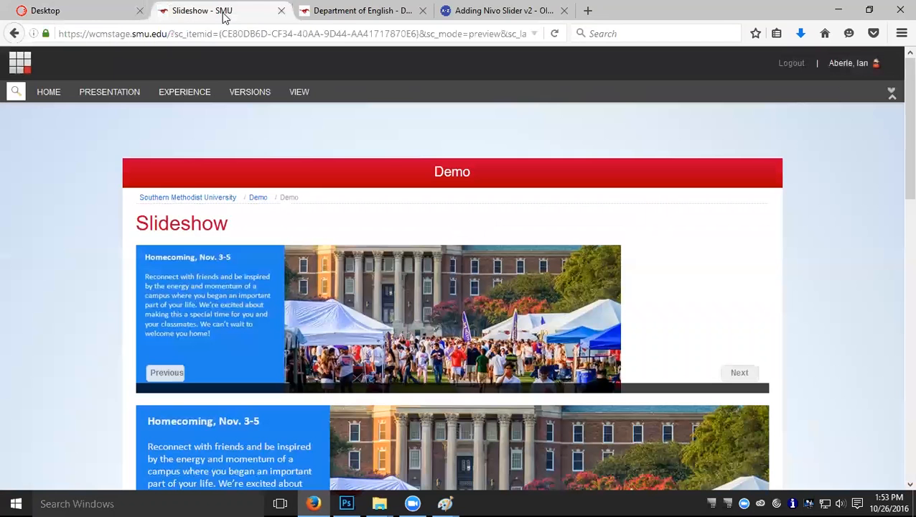
click(555, 34)
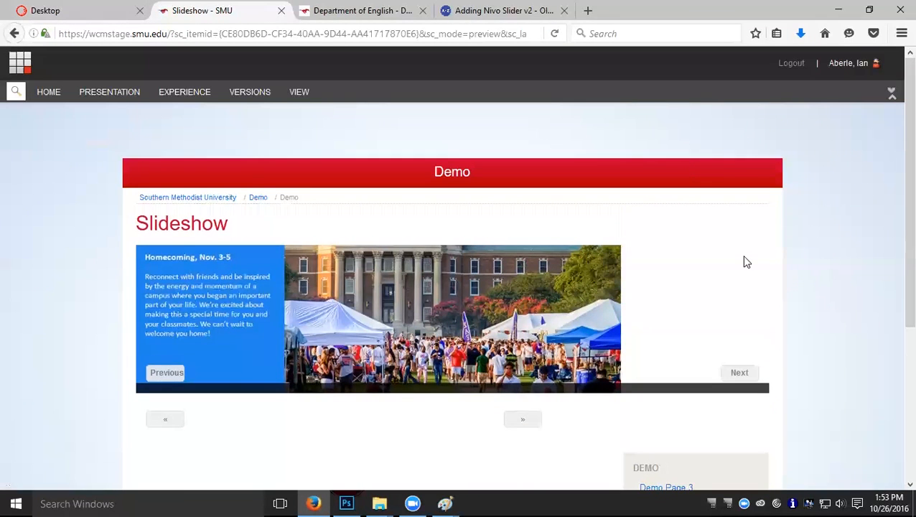
scroll(742, 255, down, 3)
scroll(745, 263, up, 3)
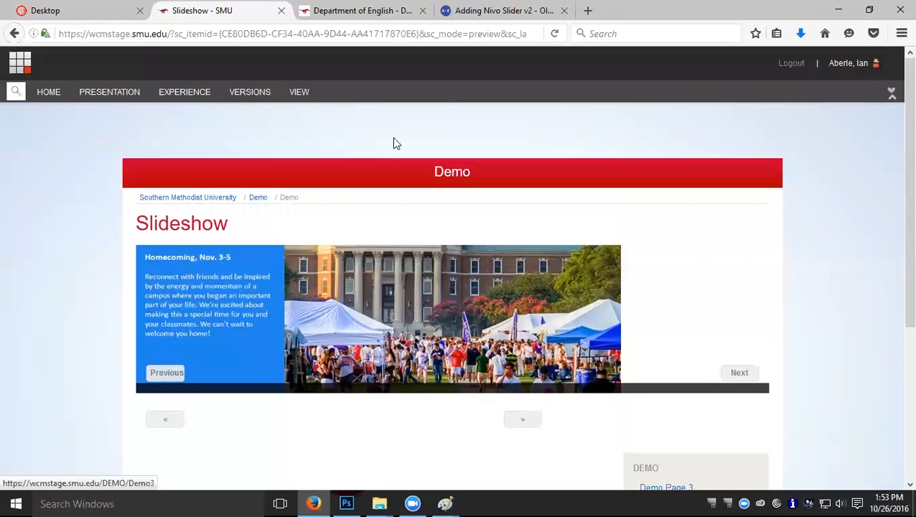
In Sitecore, remove the Dedman Department Carousel, Nivo Slider and Marquee controls from the default device of SlideshowDemo's shared layout.
click(67, 15)
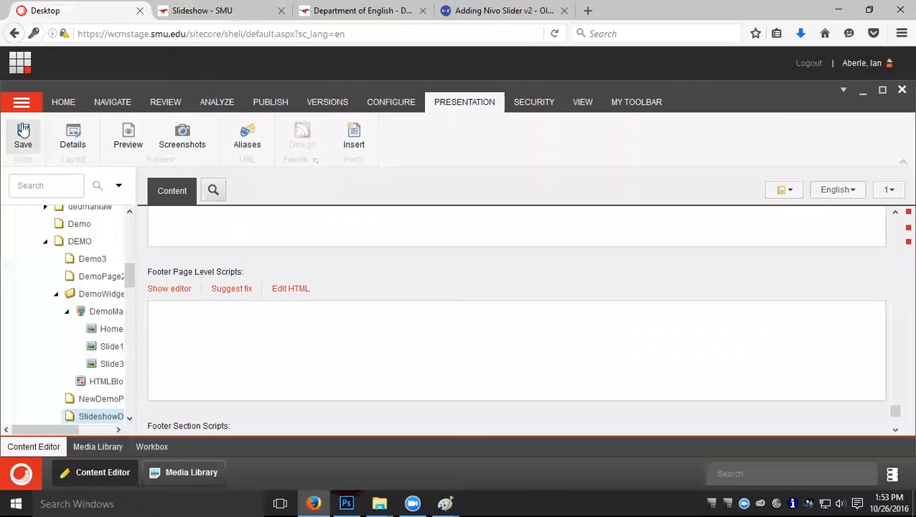
click(73, 136)
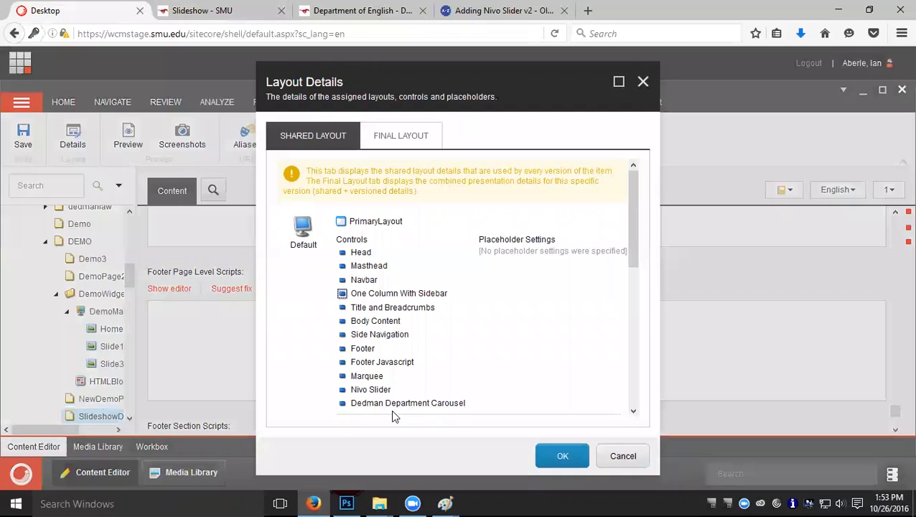
scroll(389, 352, down, 3)
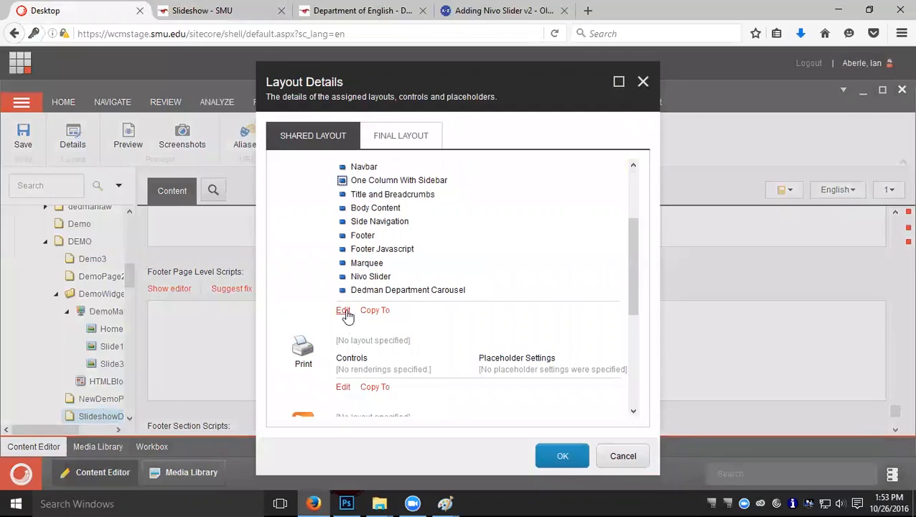
click(435, 268)
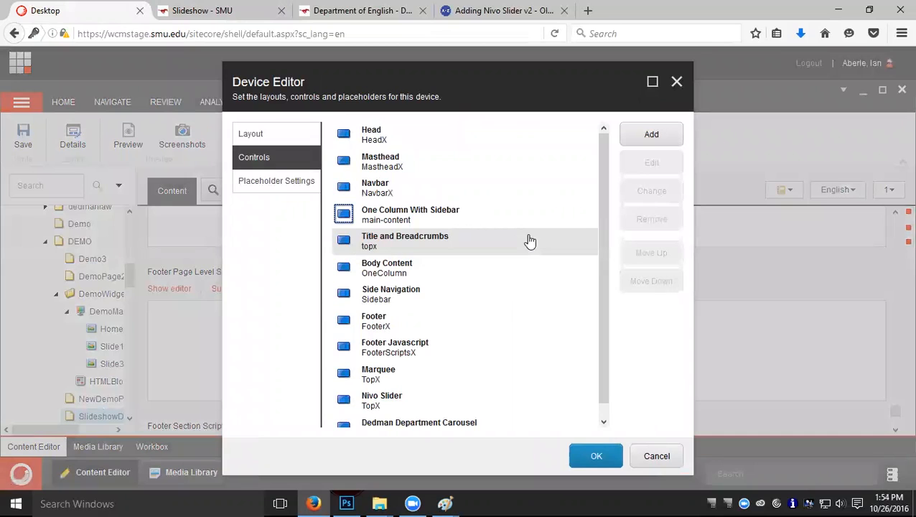
scroll(493, 333, down, 1)
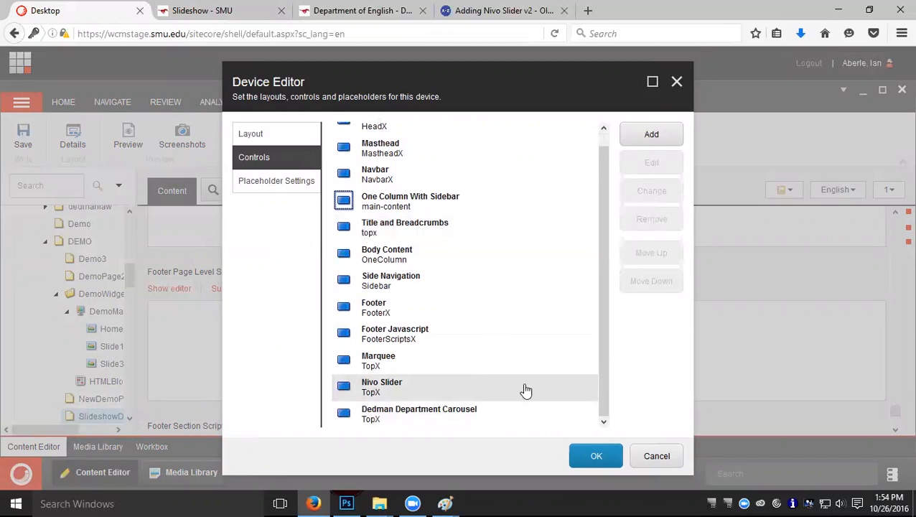
click(550, 410)
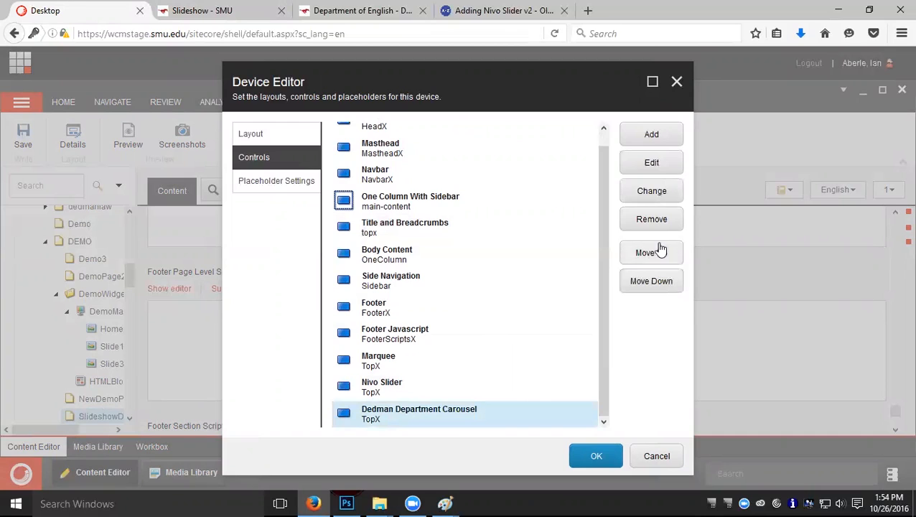
click(651, 220)
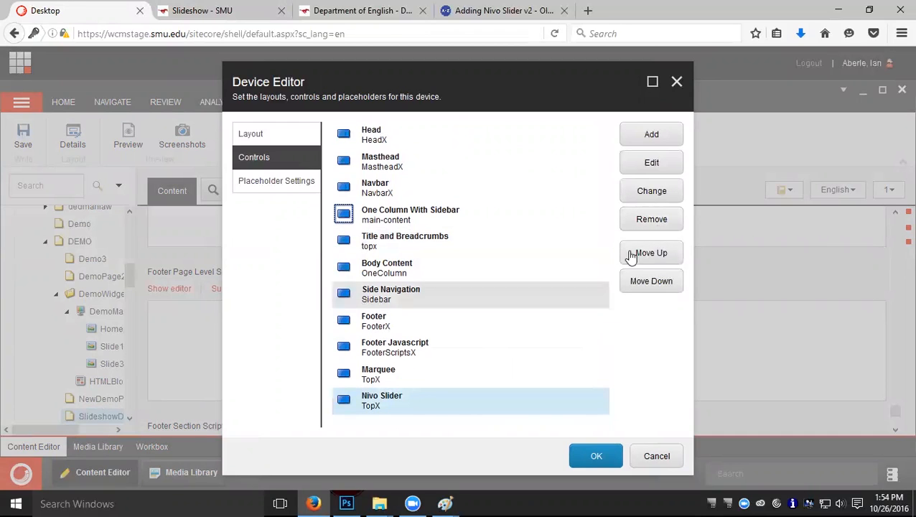
click(650, 222)
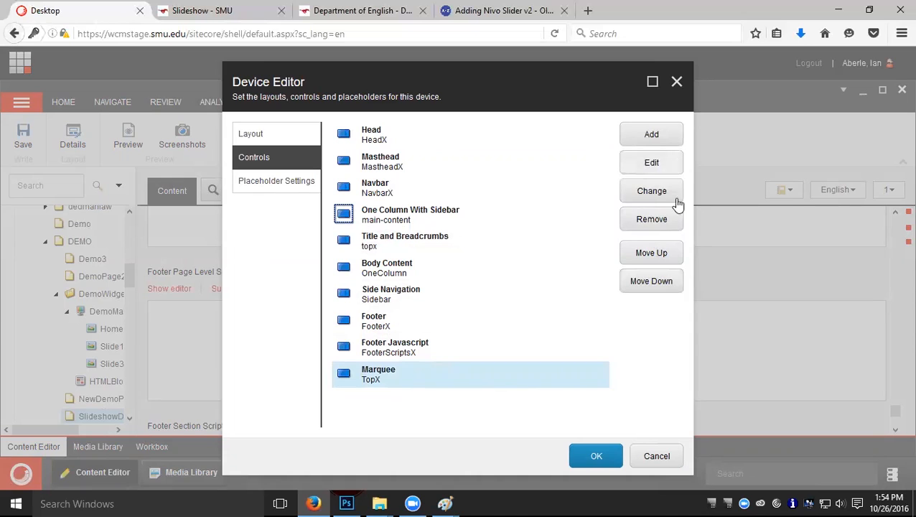
click(654, 223)
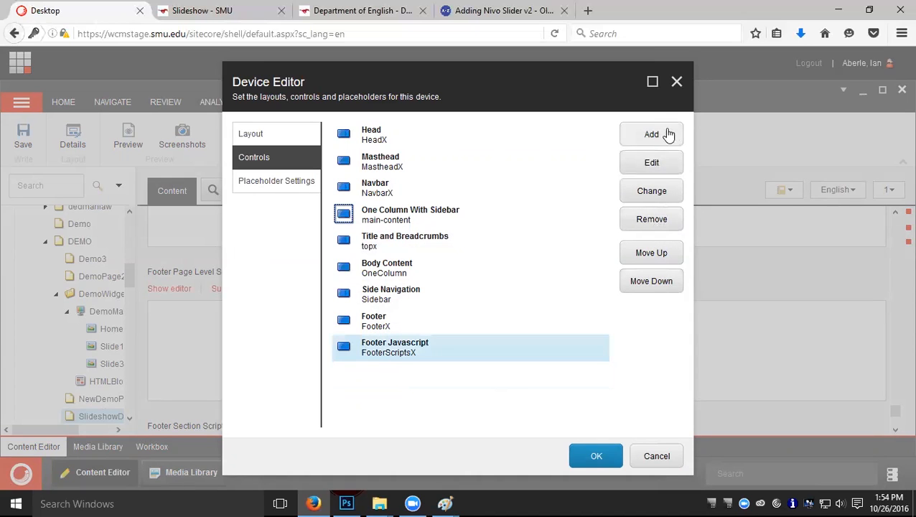
Add the Nivo Slider rendering to the TopX placeholder, with its properties set to open immediately.
click(667, 134)
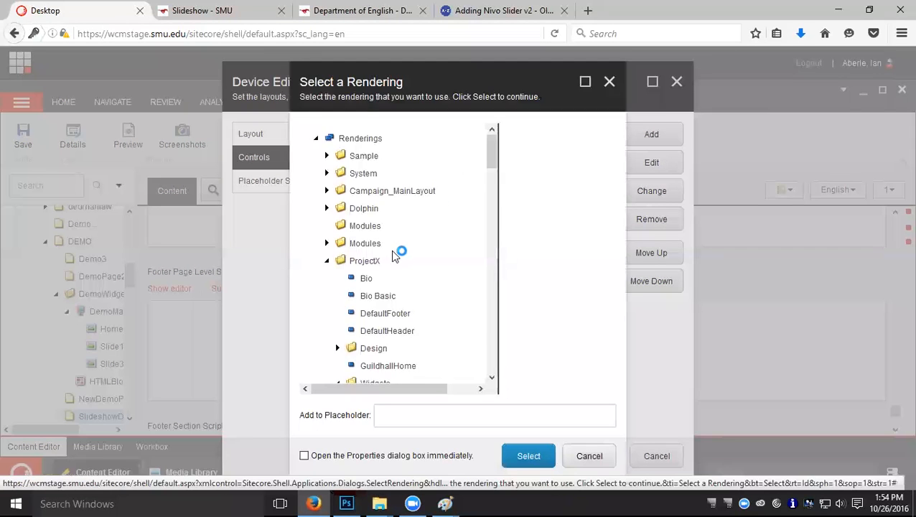
scroll(399, 250, down, 6)
scroll(393, 255, down, 6)
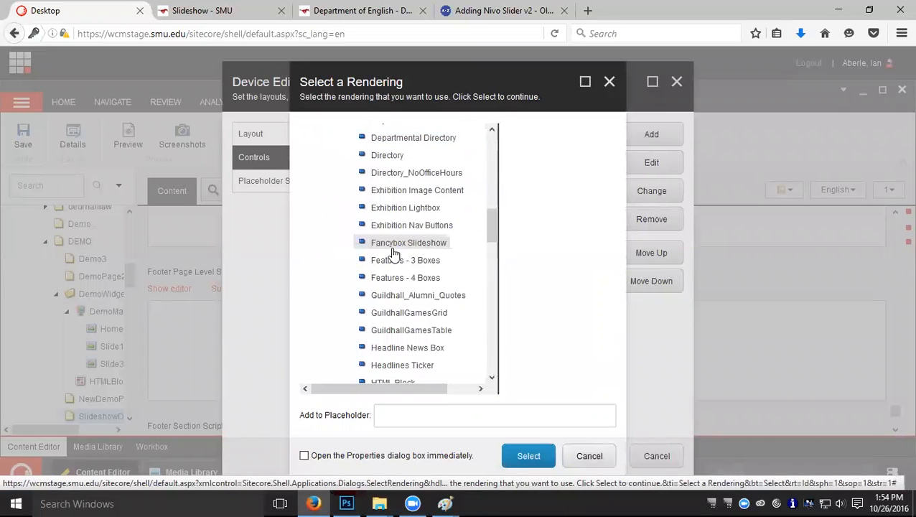
scroll(423, 310, down, 5)
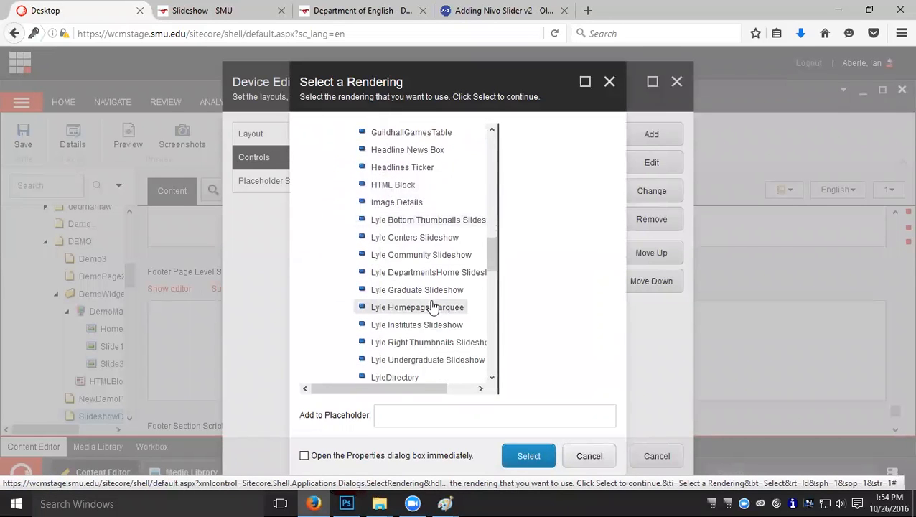
scroll(431, 306, down, 2)
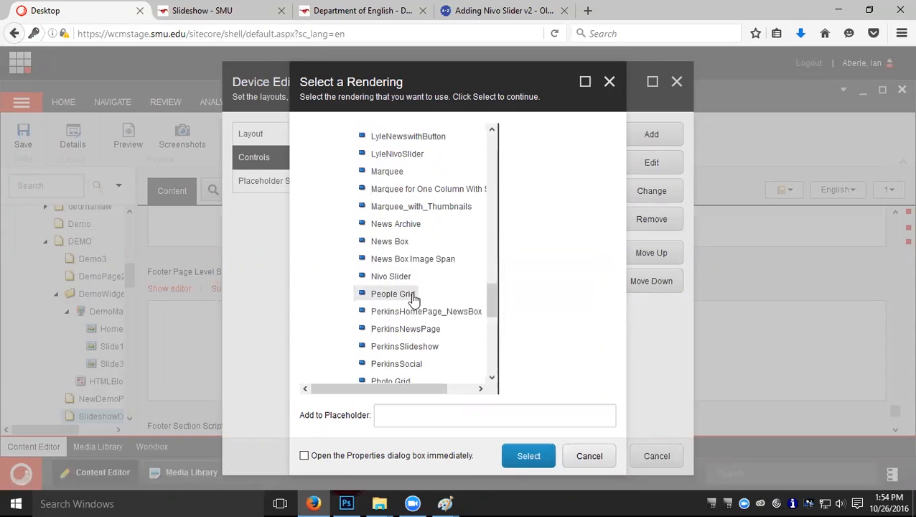
click(404, 275)
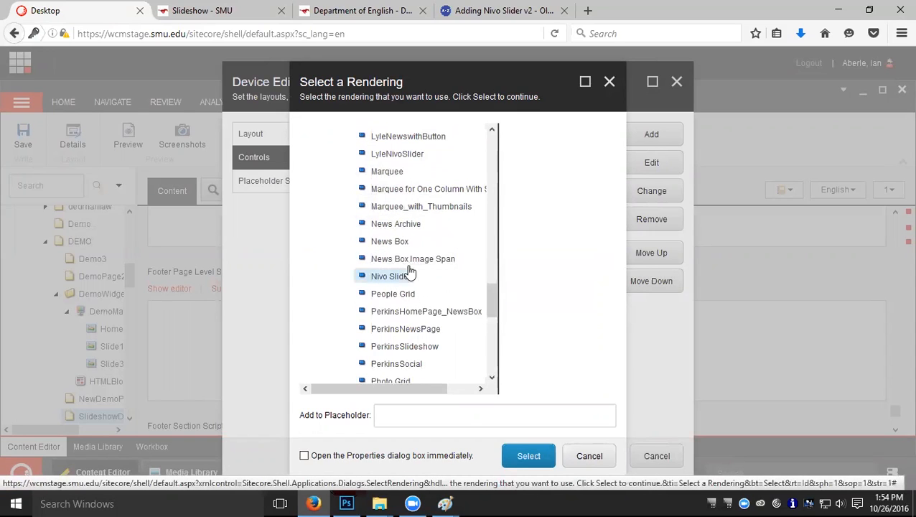
click(439, 415)
text(T)
key(Down)
key(Return)
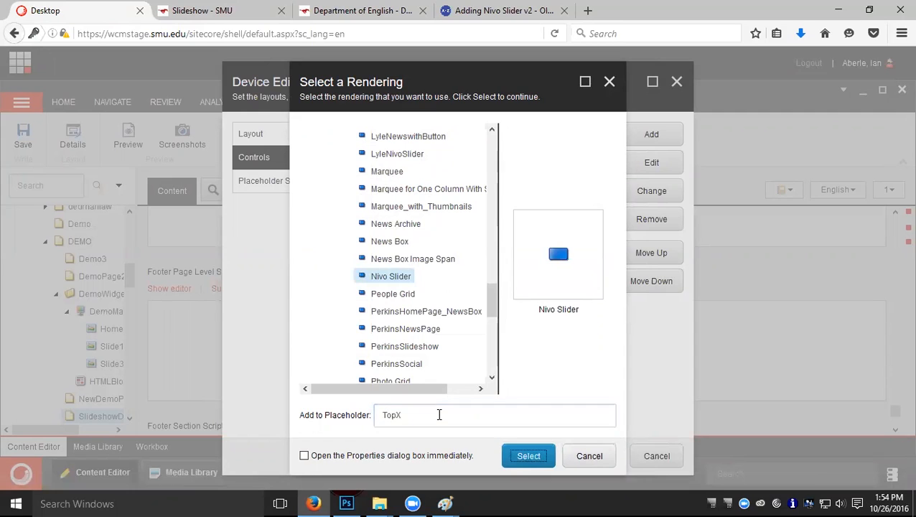
click(309, 457)
click(533, 460)
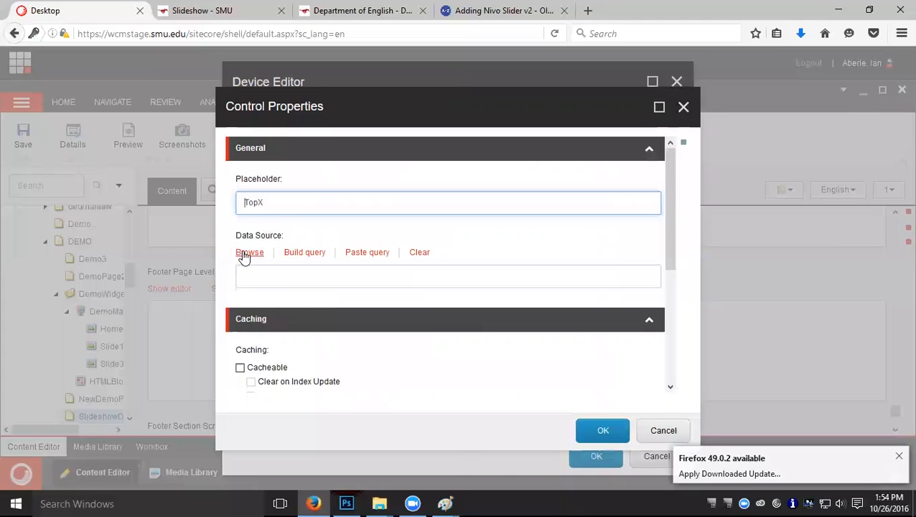
Set the Nivo Slider control's data source to DemoMarquee in DEMO's DemoWidgets folder and accept the control properties.
click(248, 253)
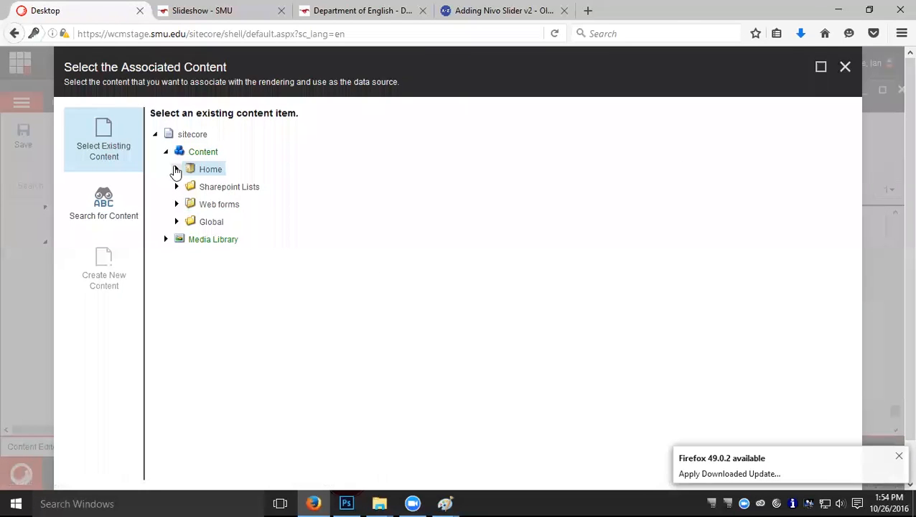
click(176, 169)
scroll(189, 231, down, 10)
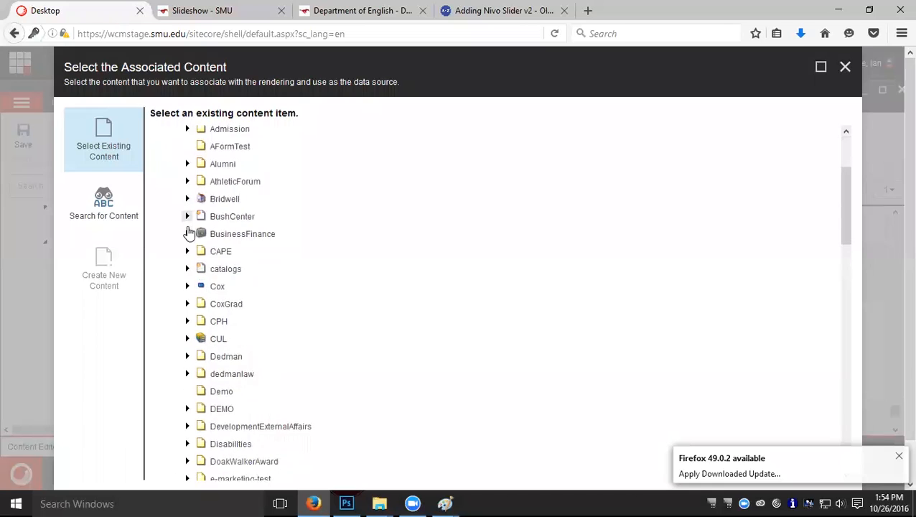
click(187, 198)
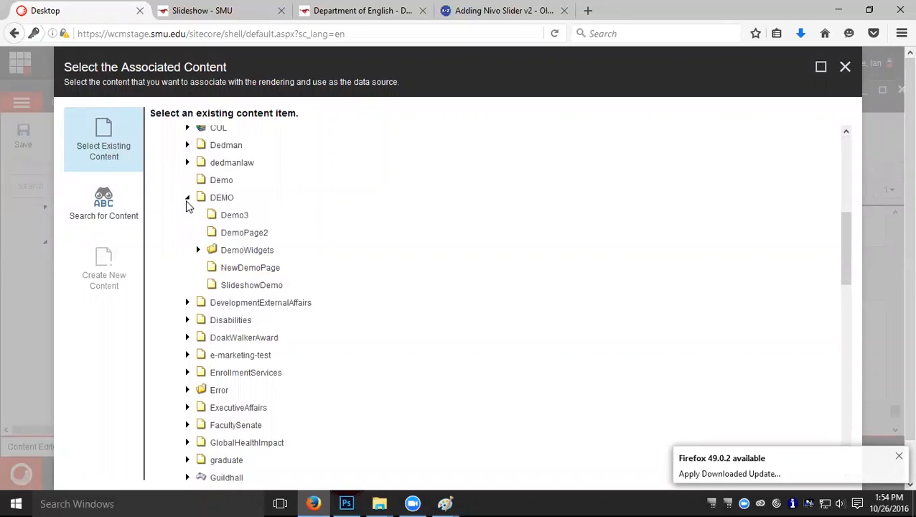
click(198, 250)
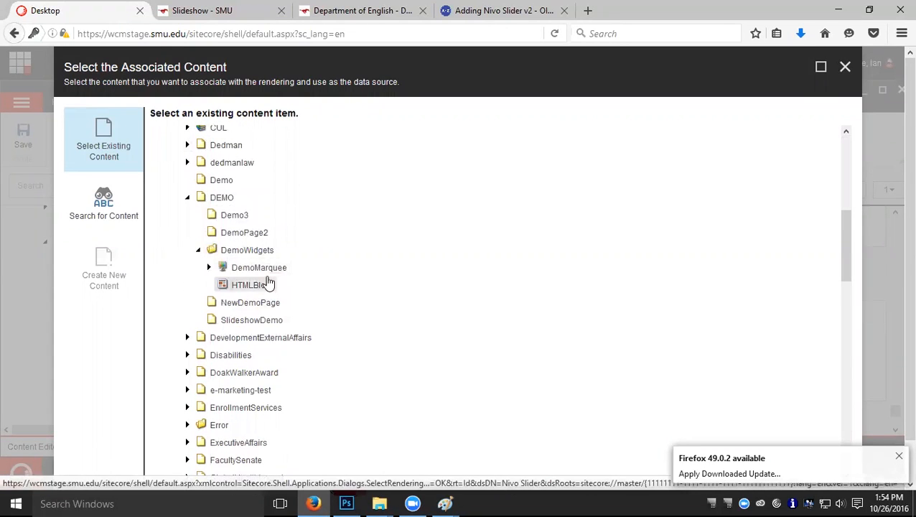
click(259, 268)
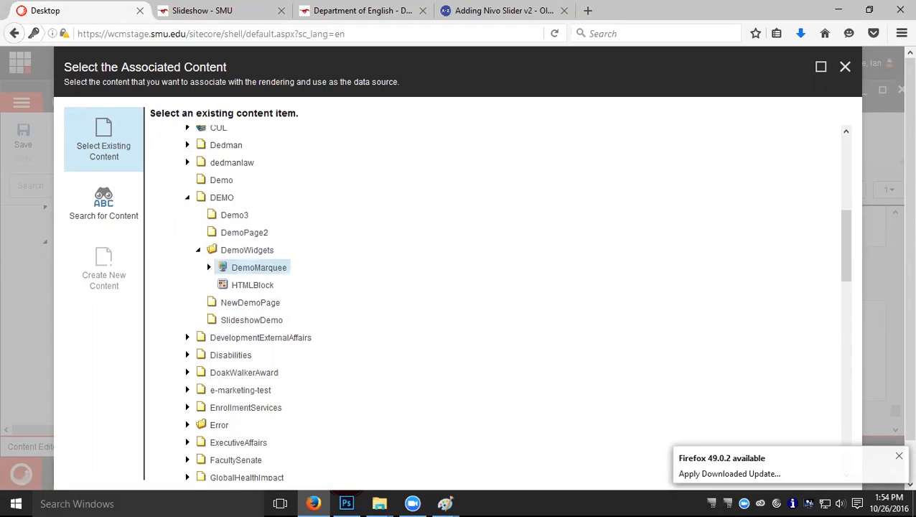
click(899, 456)
scroll(891, 431, down, 1)
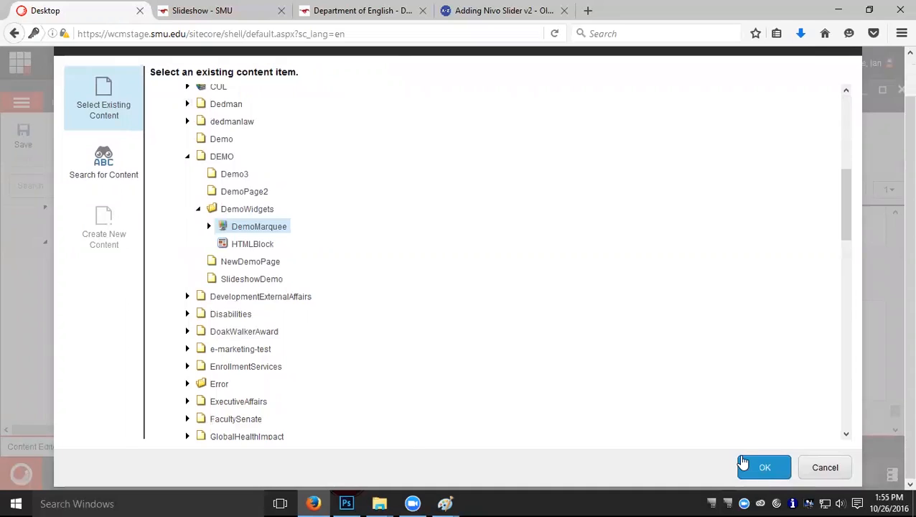
click(743, 463)
click(605, 431)
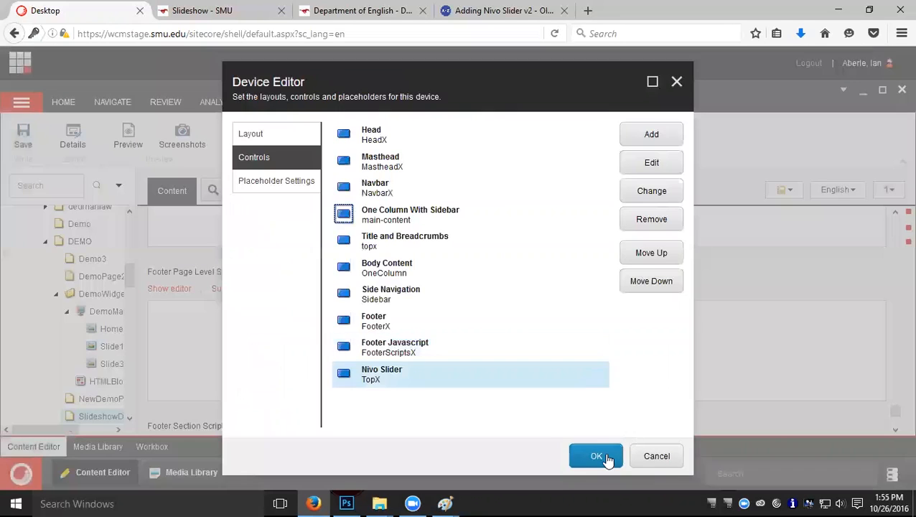
Accept the layout changes, save SlideshowDemo and reload the Slideshow page preview.
click(605, 458)
click(577, 459)
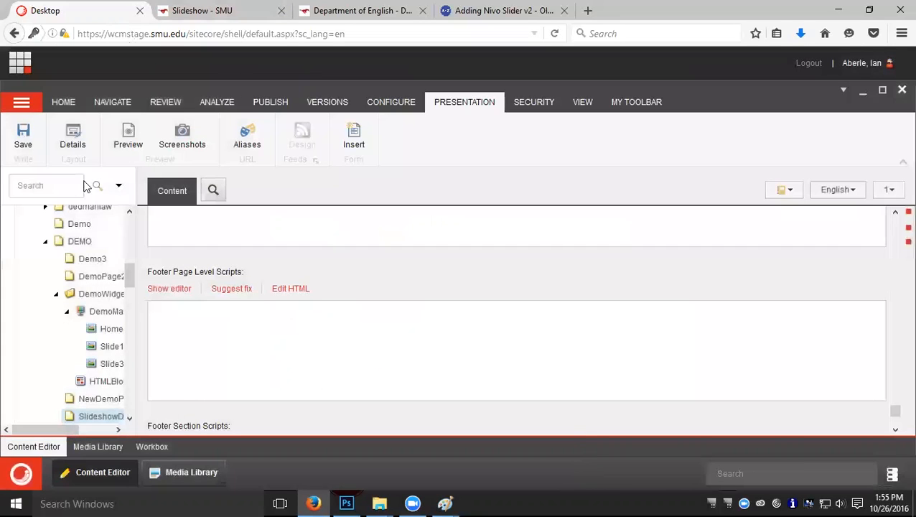
click(25, 139)
click(195, 12)
click(555, 33)
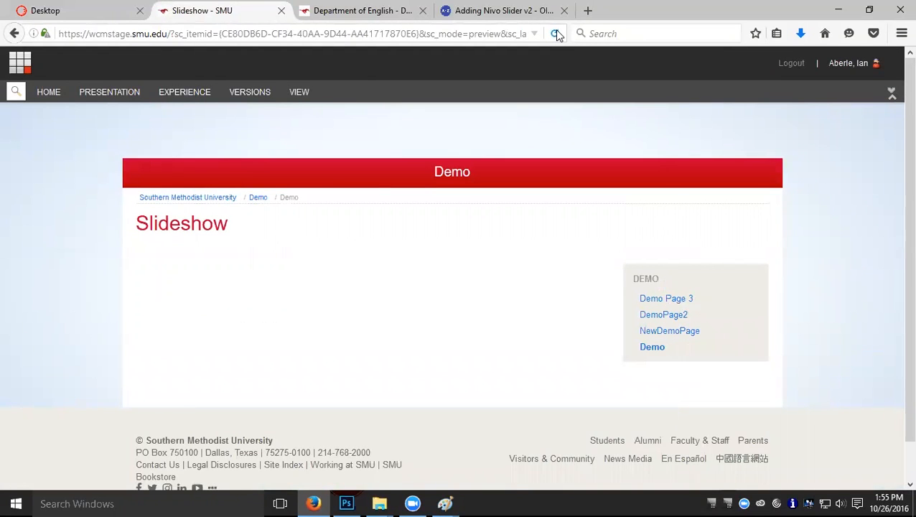
In the Sitecore Content Editor, send SlideshowDemo to the Stage workflow step.
click(86, 14)
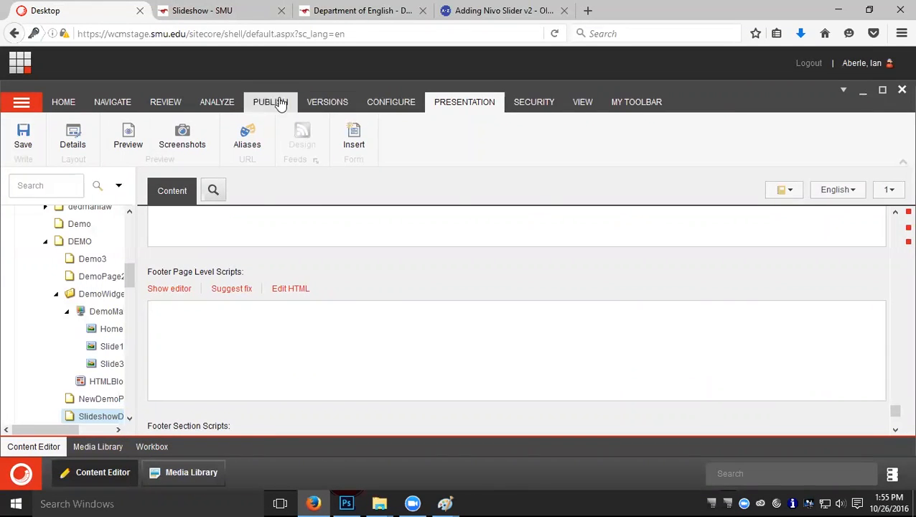
click(164, 102)
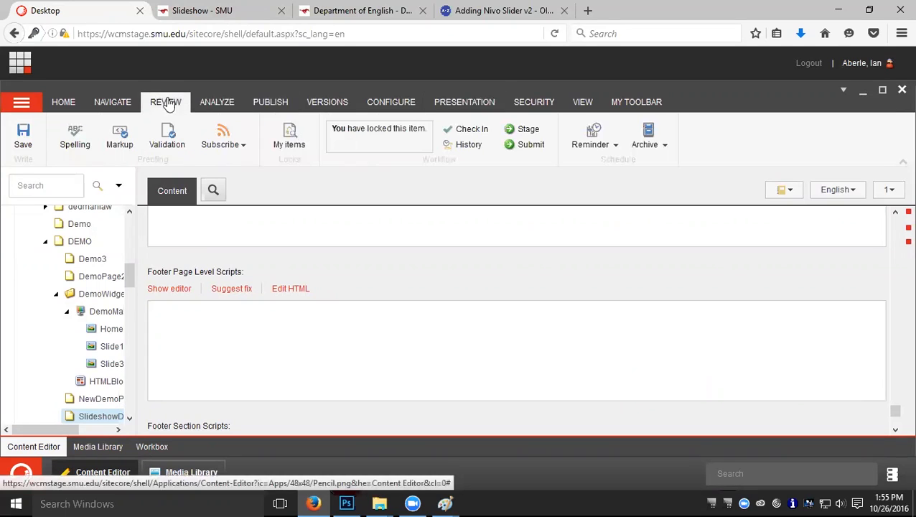
click(529, 132)
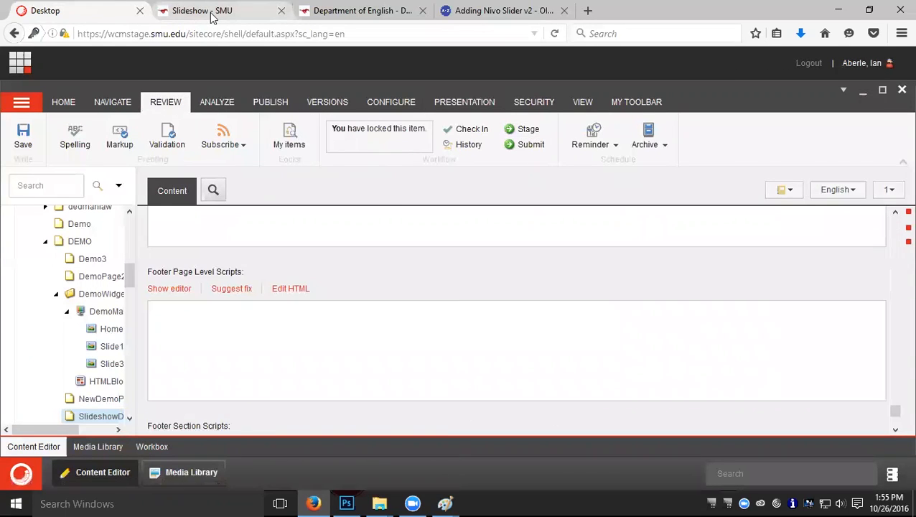
Open the Demo page from the Slideshow preview's side navigation and copy its DEMO/SlideshowDemo address.
click(212, 16)
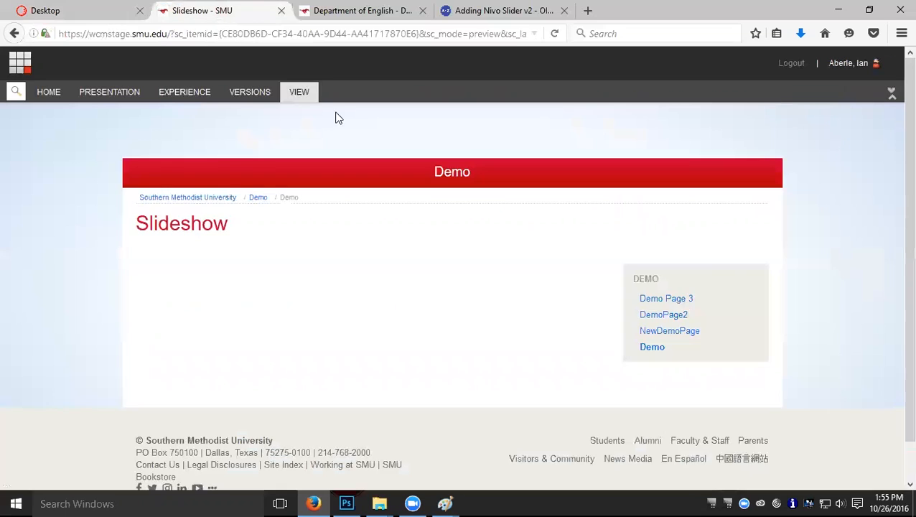
click(659, 352)
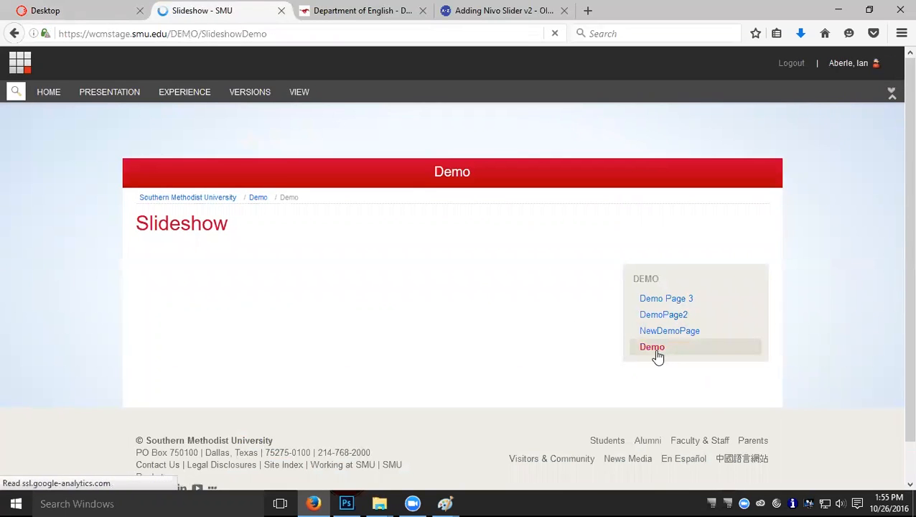
click(204, 33)
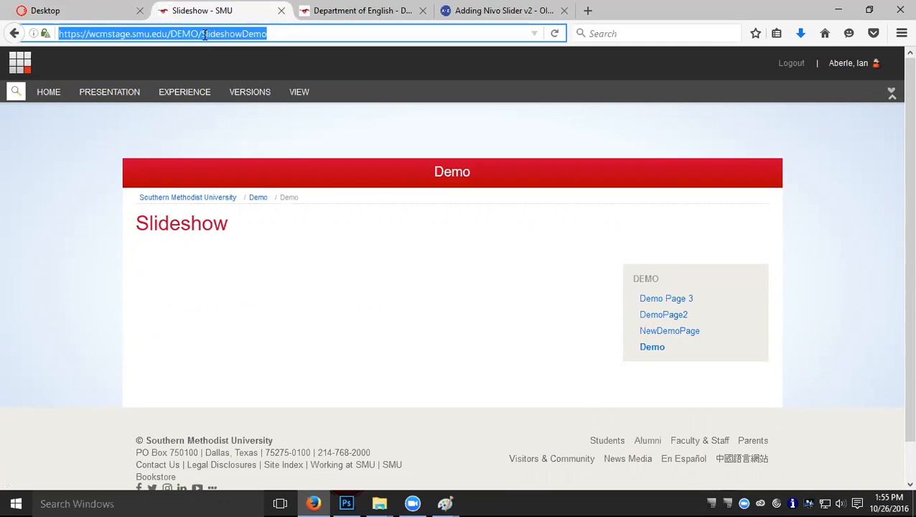
right_click(205, 34)
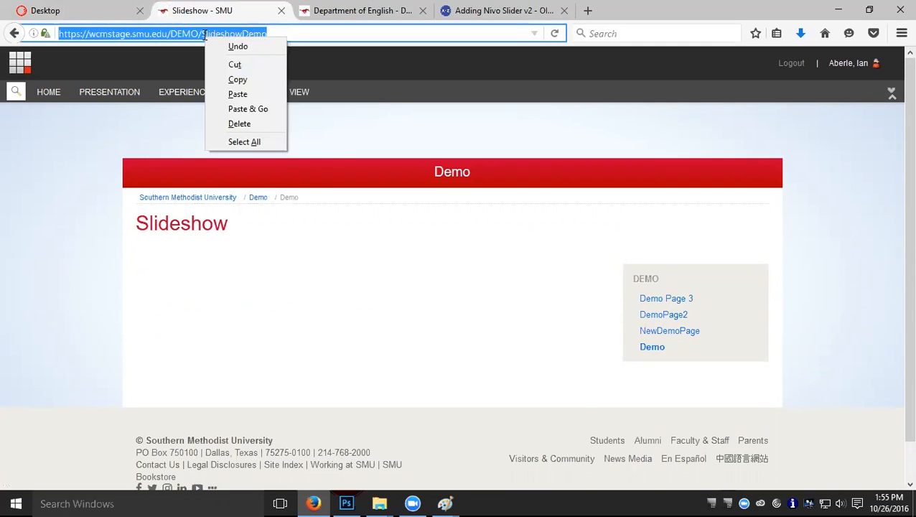
click(250, 78)
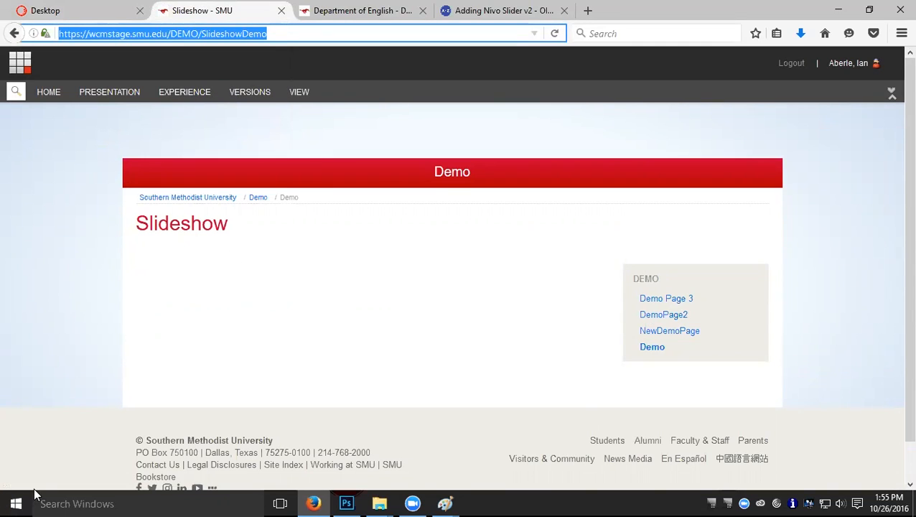
Open Google Chrome and load the copied SlideshowDemo address.
click(16, 503)
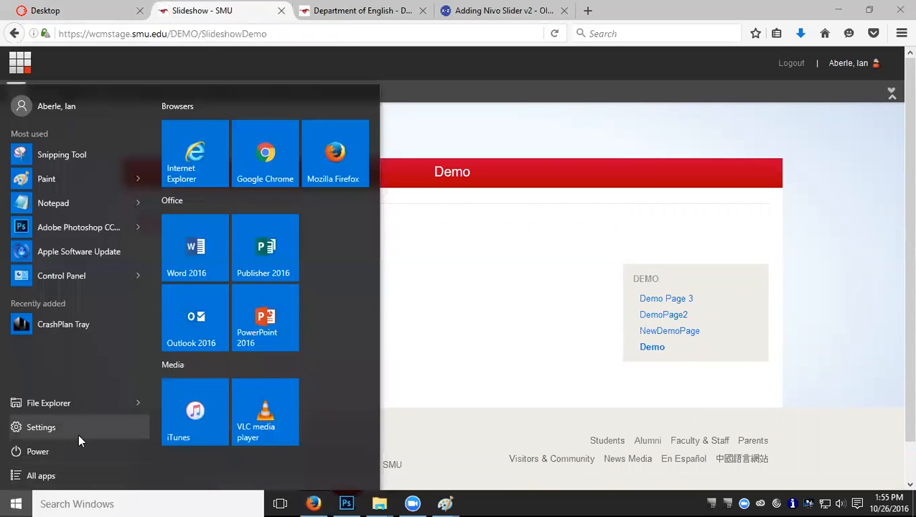
click(277, 161)
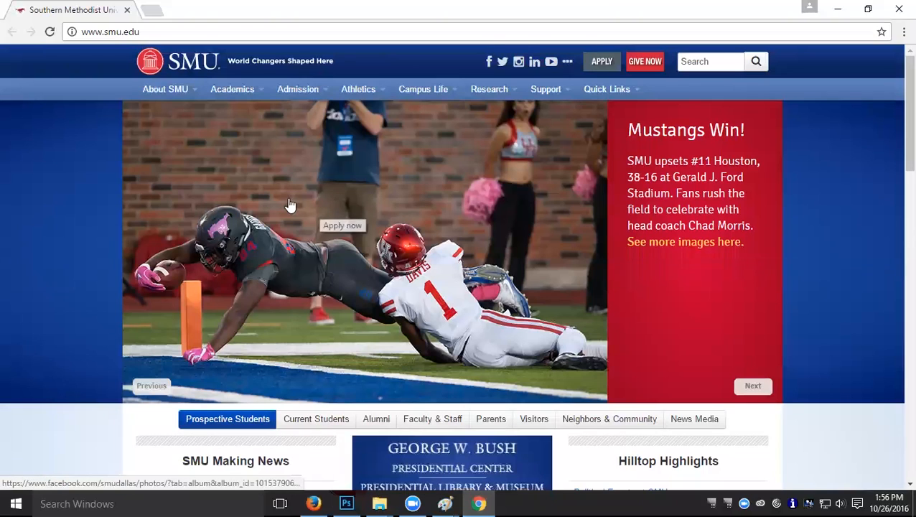
click(176, 37)
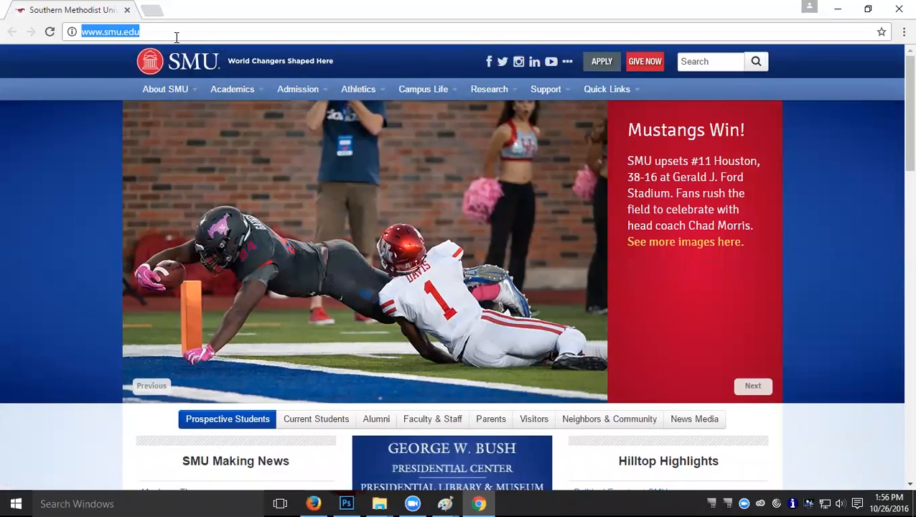
key(ctrl+v)
key(Return)
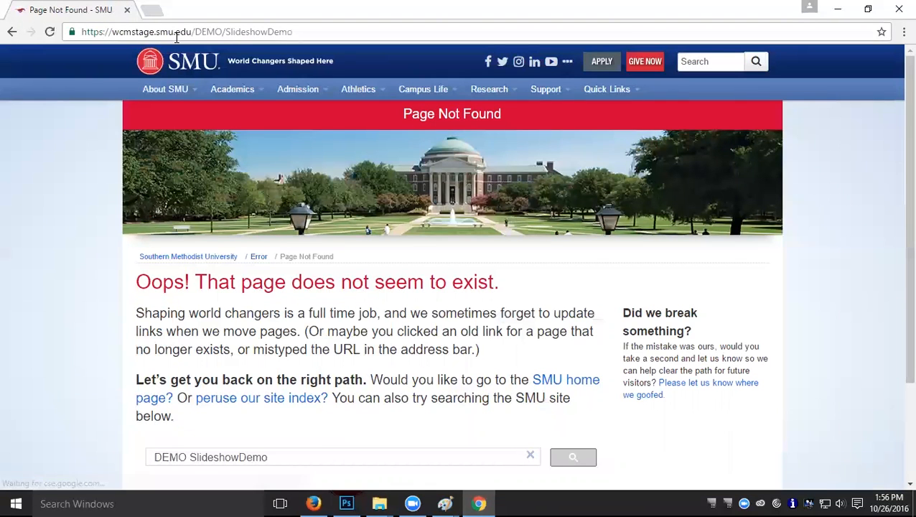
Switch to Sitecore in Firefox and stage the DEMO item and its SlideshowDemo page.
click(315, 503)
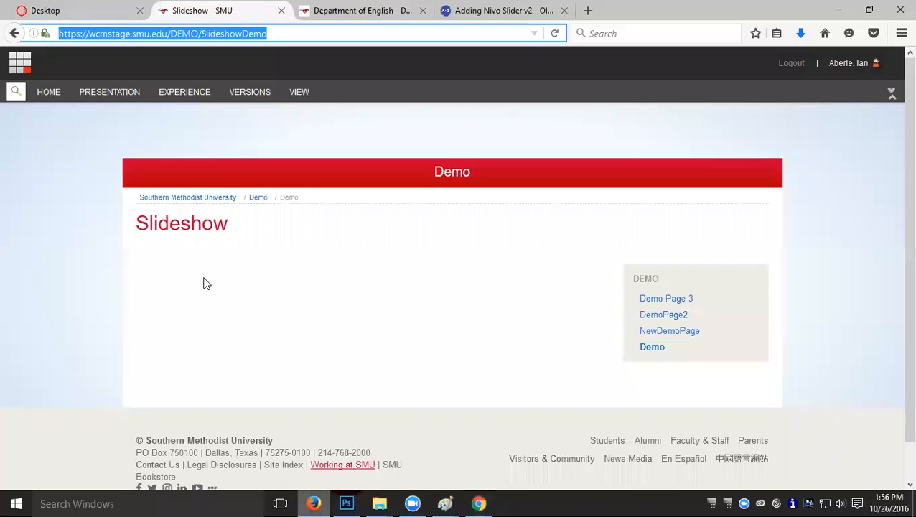
click(58, 9)
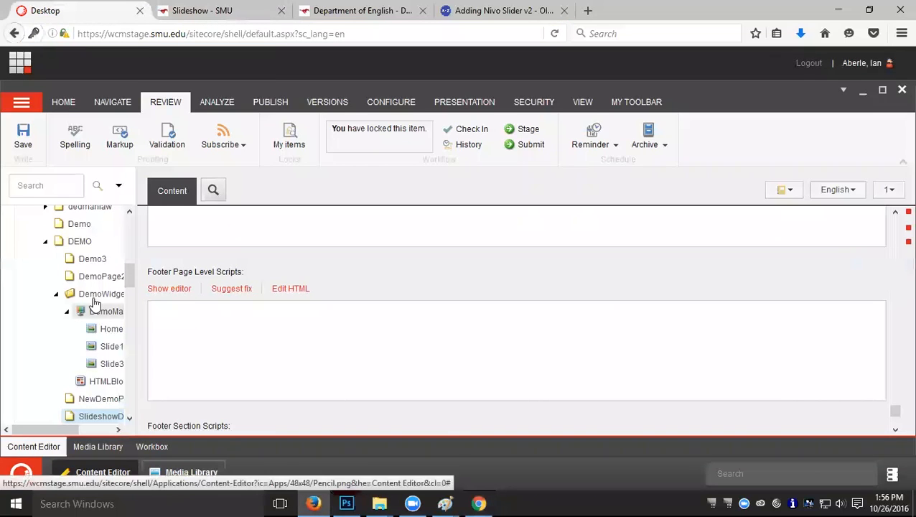
click(470, 130)
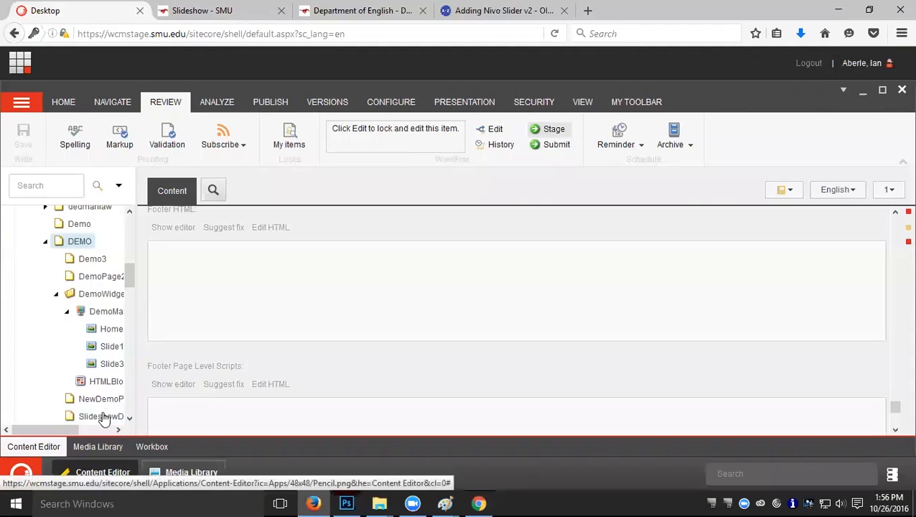
click(45, 242)
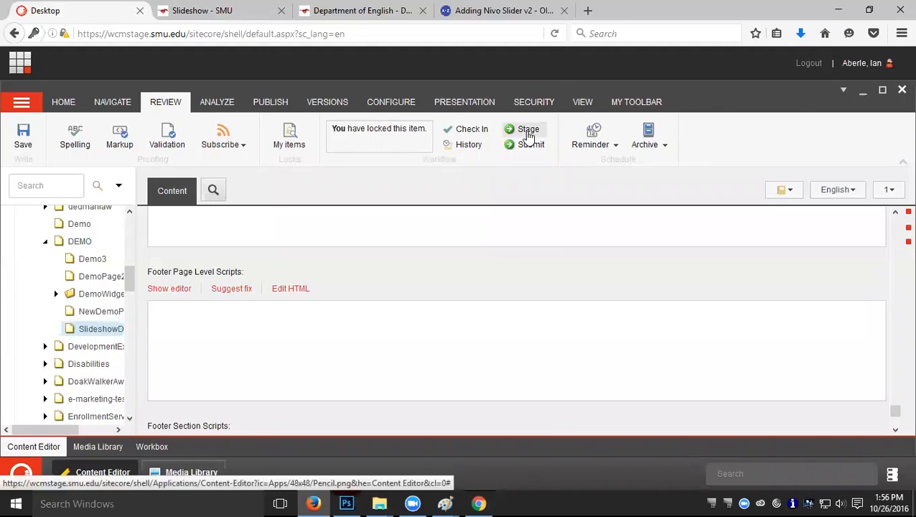
Switch to Chrome and reload the SlideshowDemo address to check the staged page.
click(474, 502)
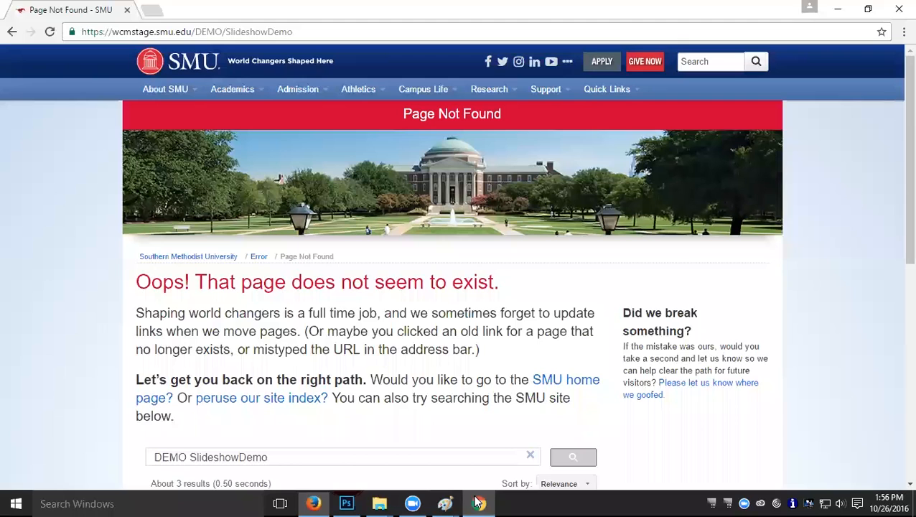
click(827, 29)
key(Return)
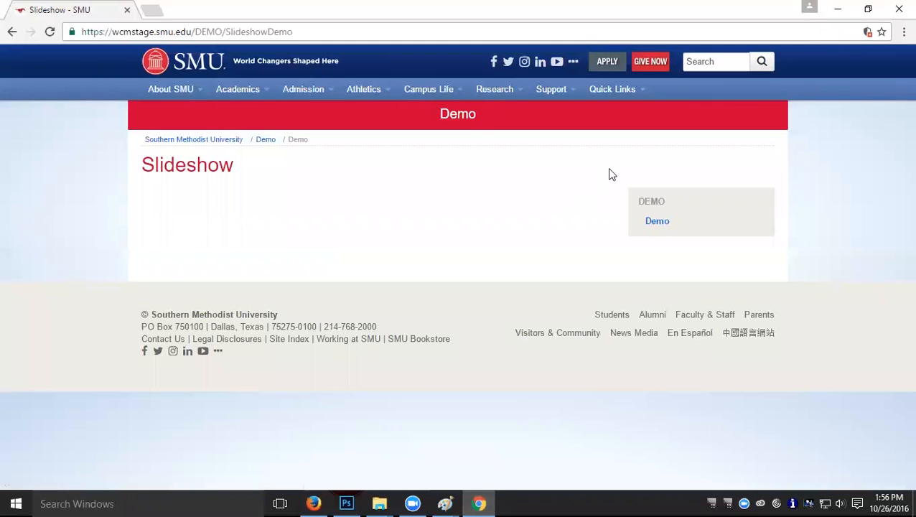
In Sitecore in Firefox, smart publish the DemoWidgets folder with its subitems to the Stage (web) target only.
click(313, 502)
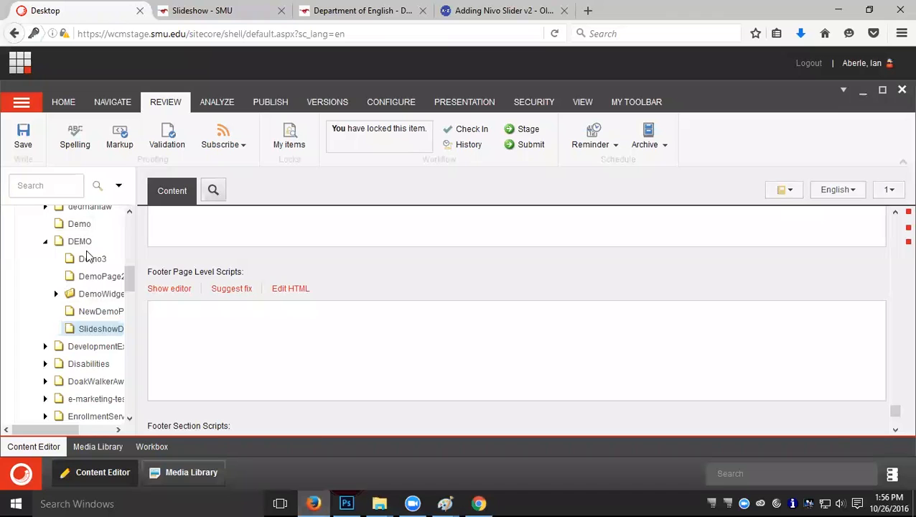
click(97, 295)
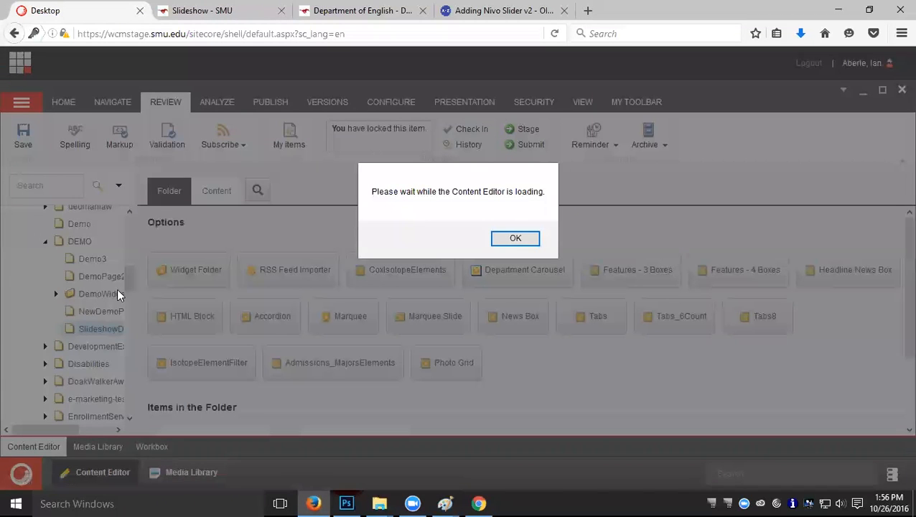
click(530, 240)
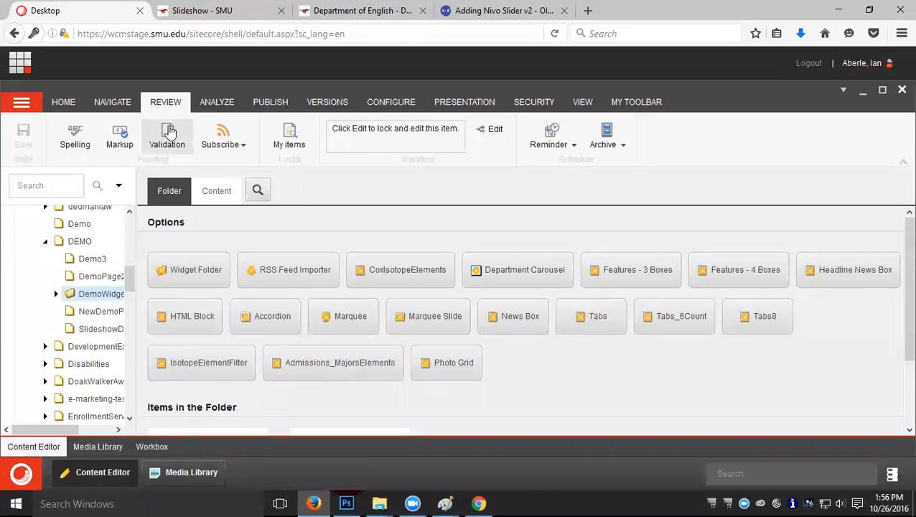
click(270, 102)
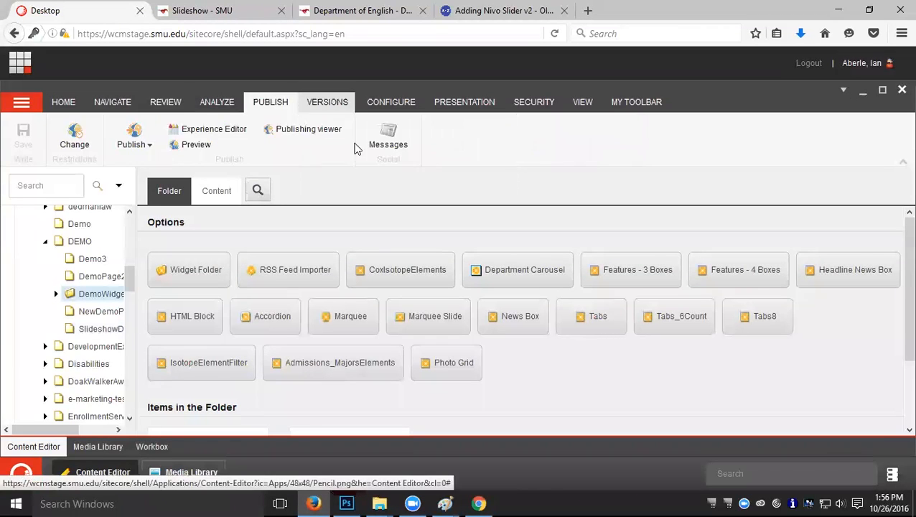
click(146, 147)
click(153, 160)
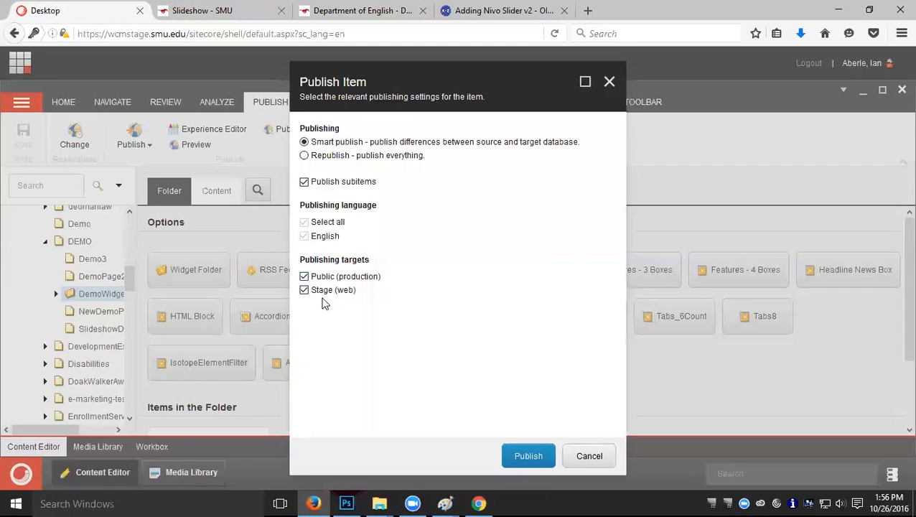
click(304, 277)
click(531, 460)
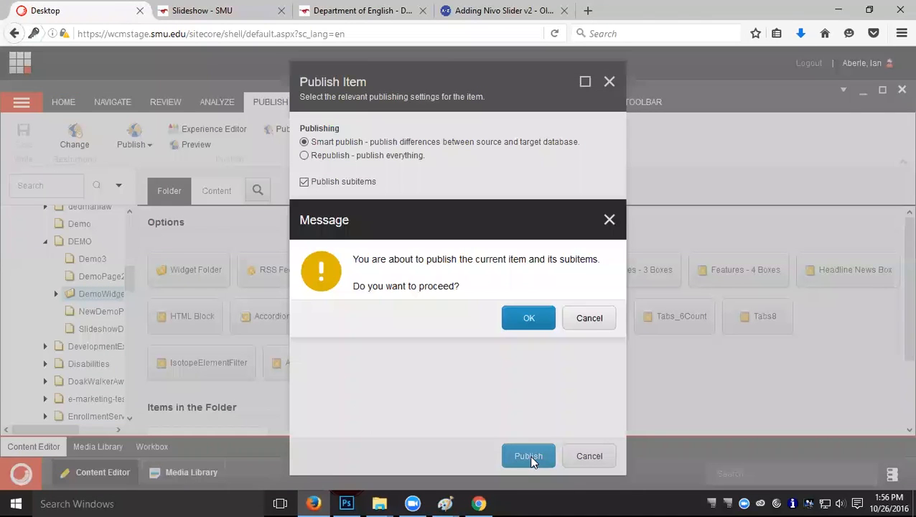
click(529, 330)
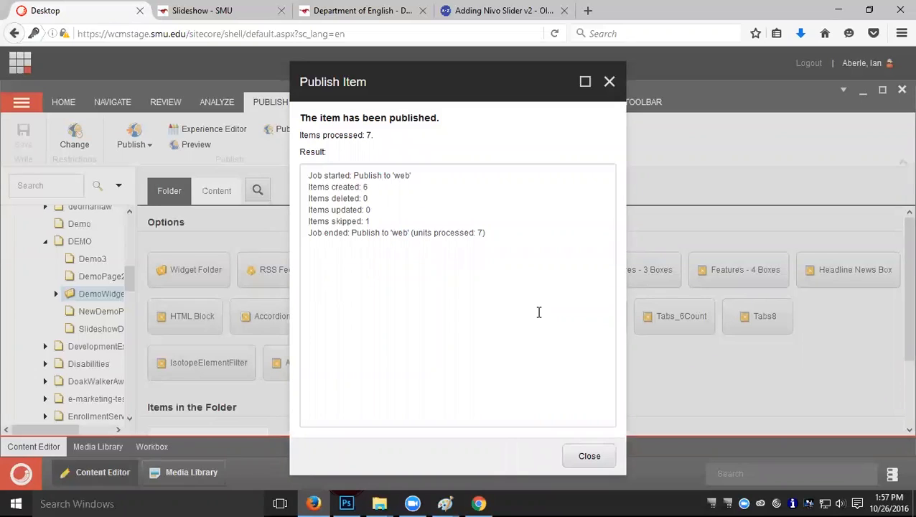
click(577, 458)
Switch to Chrome, reload the SlideshowDemo page and step back through the slides of its slideshow.
click(483, 502)
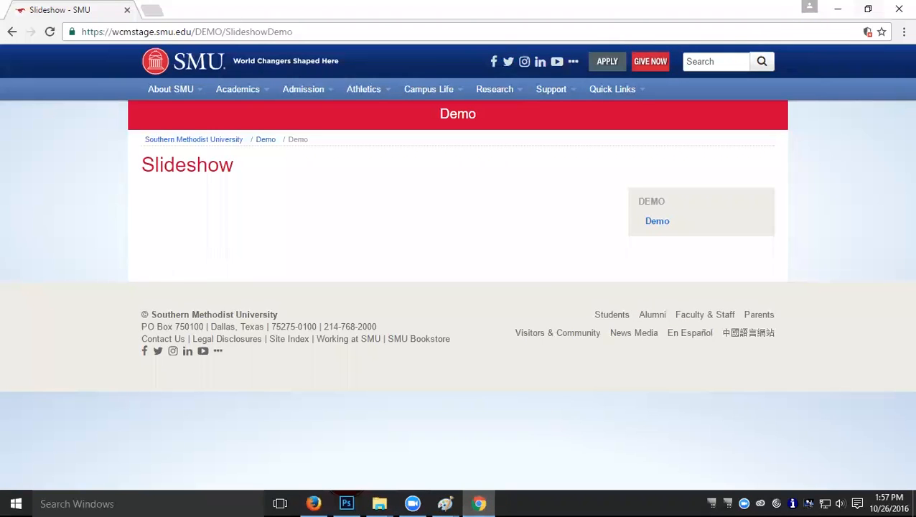
click(845, 32)
text(+)
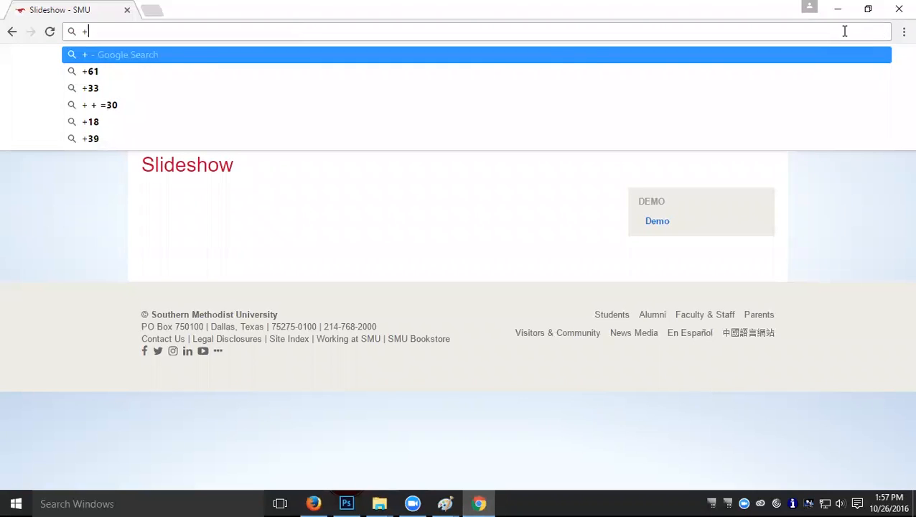
key(Escape)
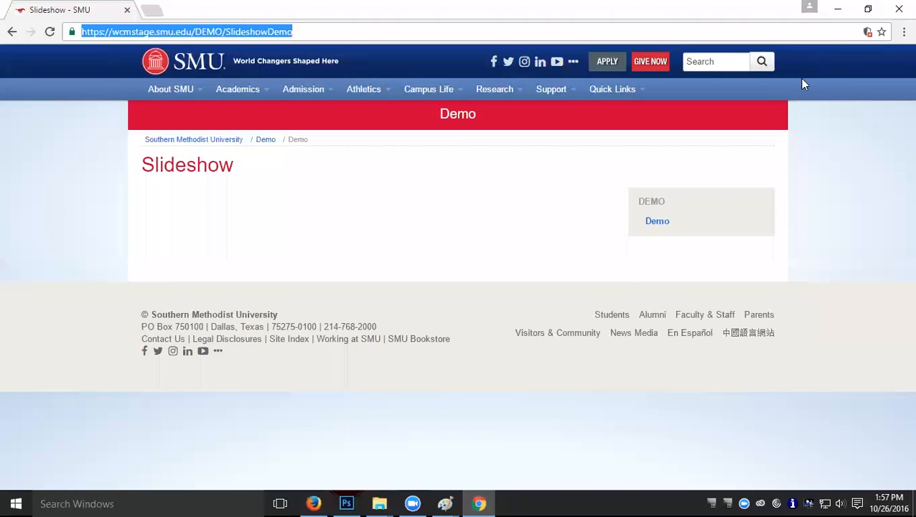
click(50, 32)
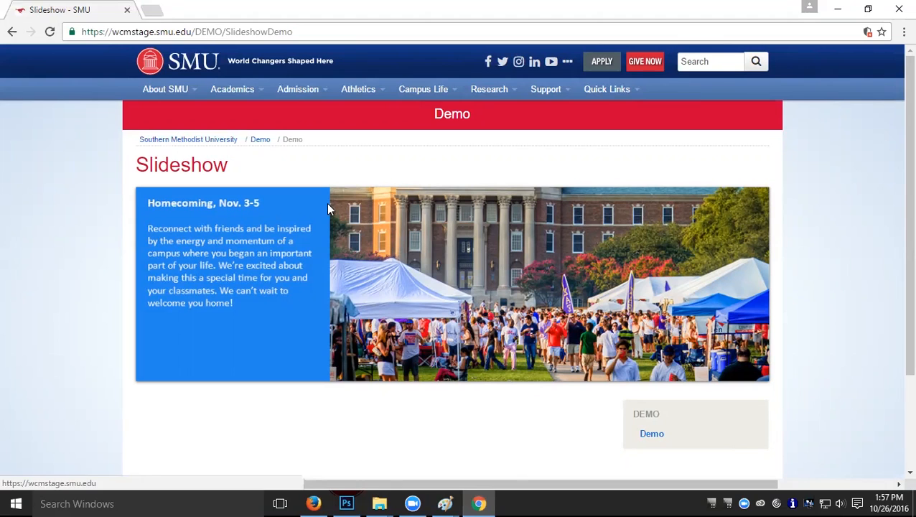
click(161, 288)
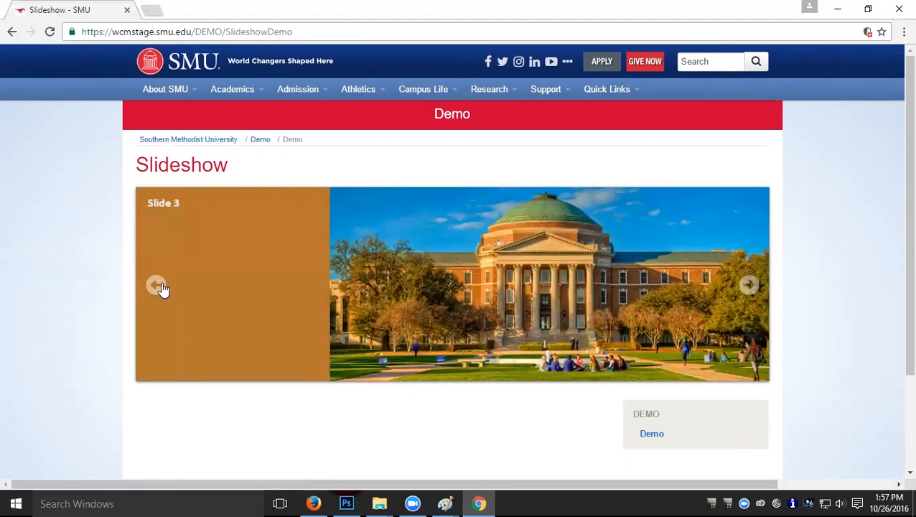
click(158, 287)
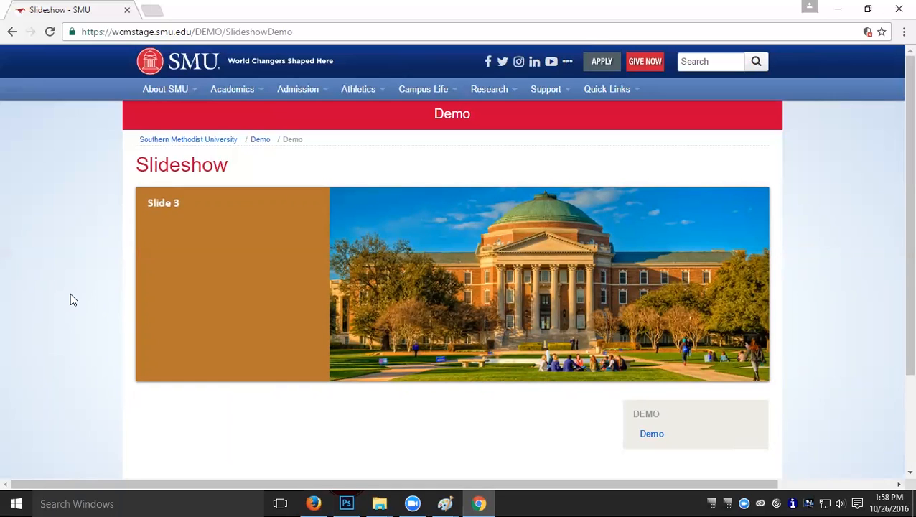
Examine the slideshow's placement below the page title and open the parent Demo page from the breadcrumbs.
double_click(218, 161)
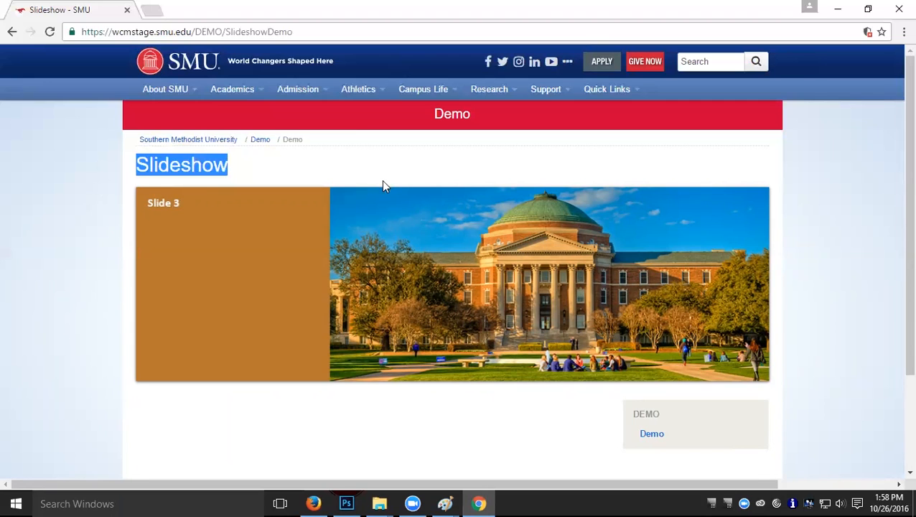
scroll(382, 179, down, 2)
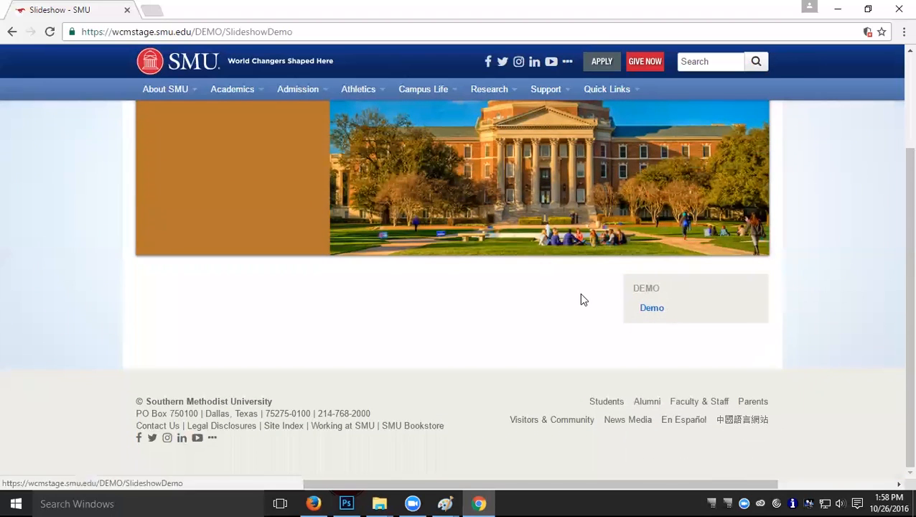
scroll(569, 287, up, 2)
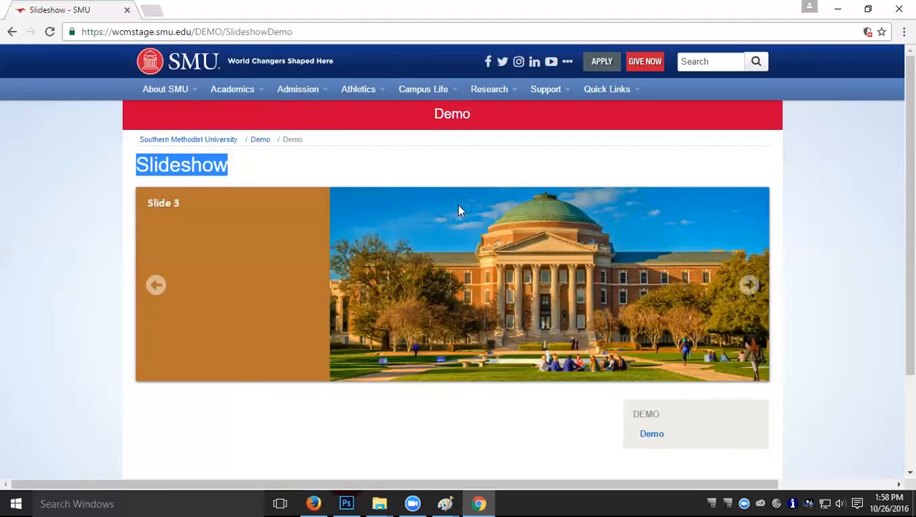
click(261, 142)
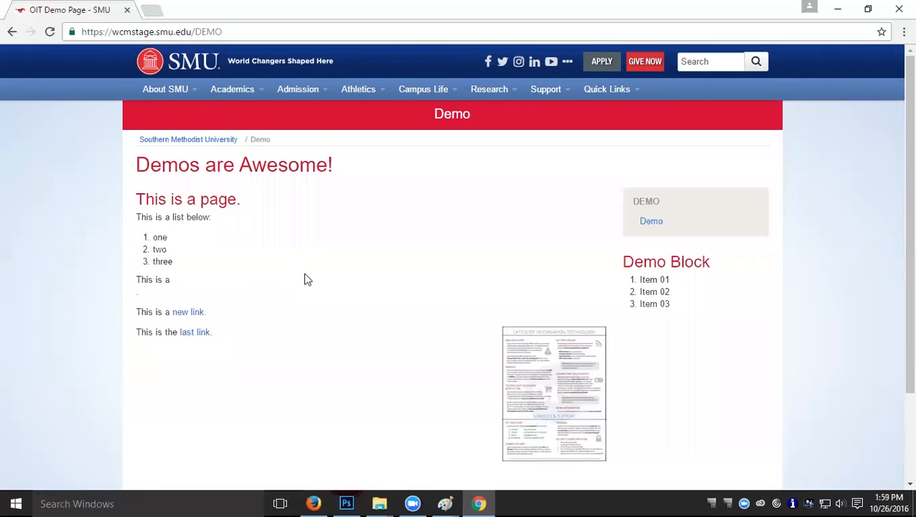
In Sitecore in Firefox, set the Nivo Slider's placeholder on the SlideshowDemo page to OneColumn, and stage the page.
click(314, 504)
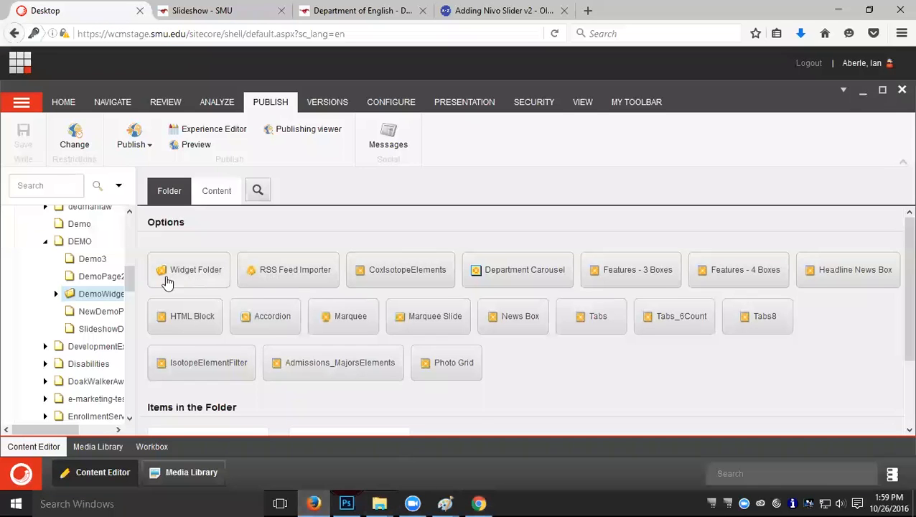
click(101, 329)
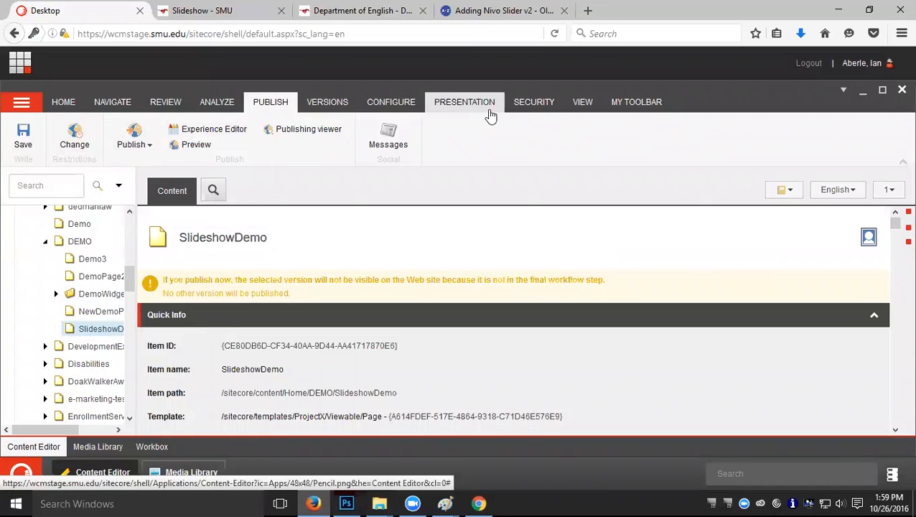
click(468, 107)
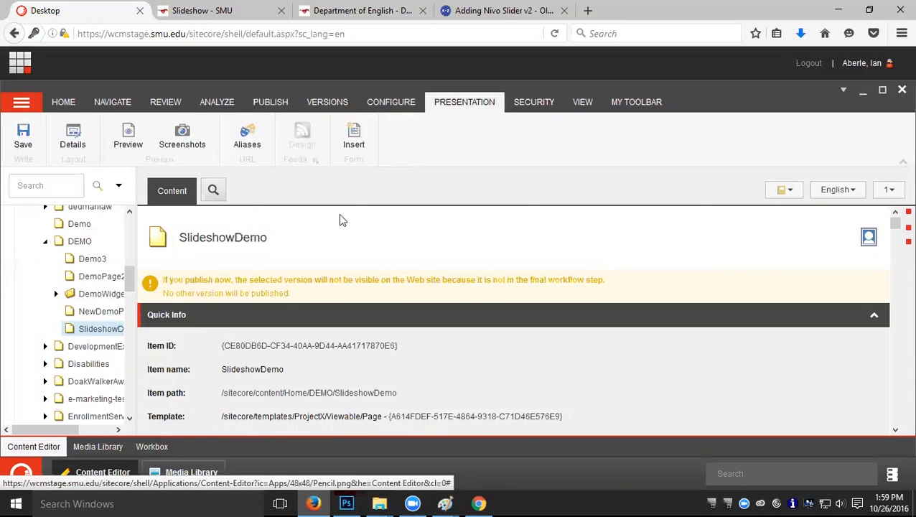
click(73, 134)
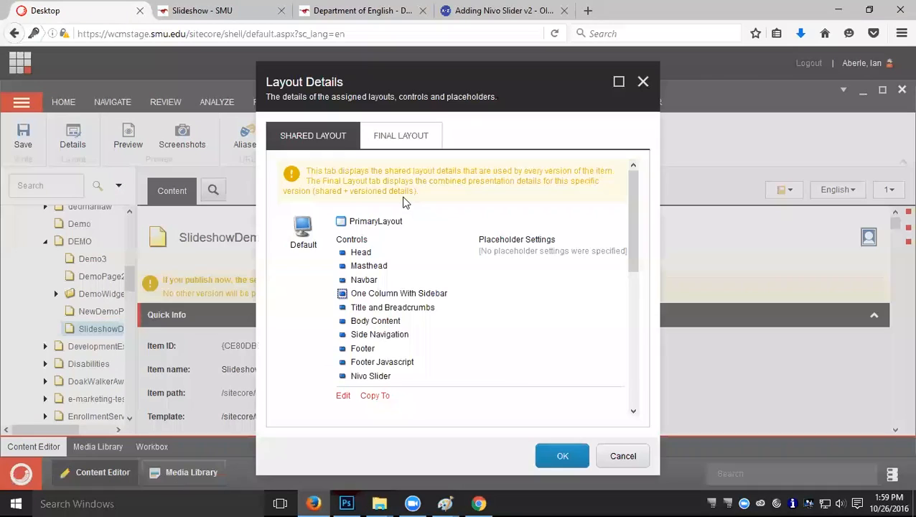
click(379, 381)
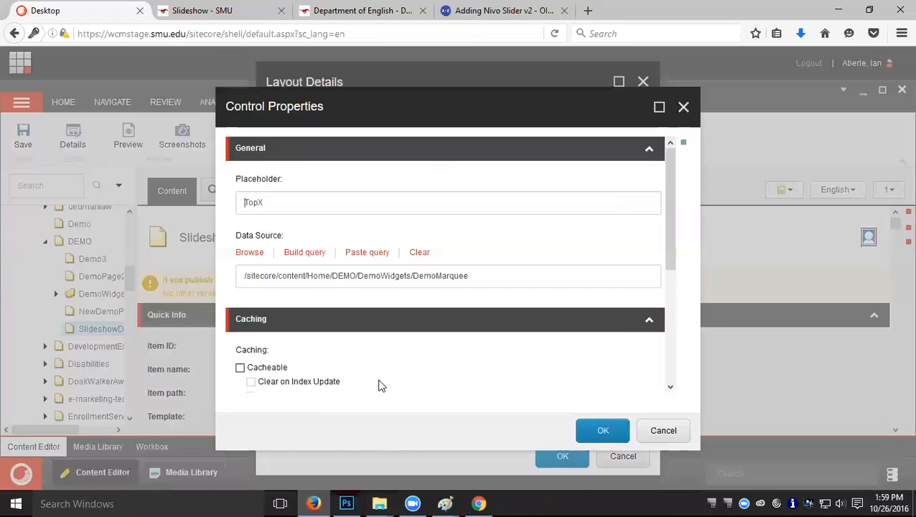
key(ctrl+a)
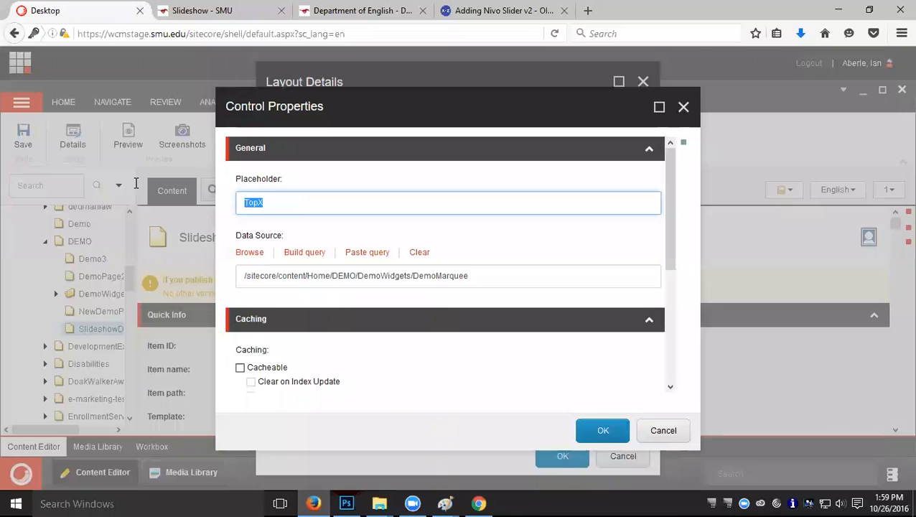
text(OneColumn)
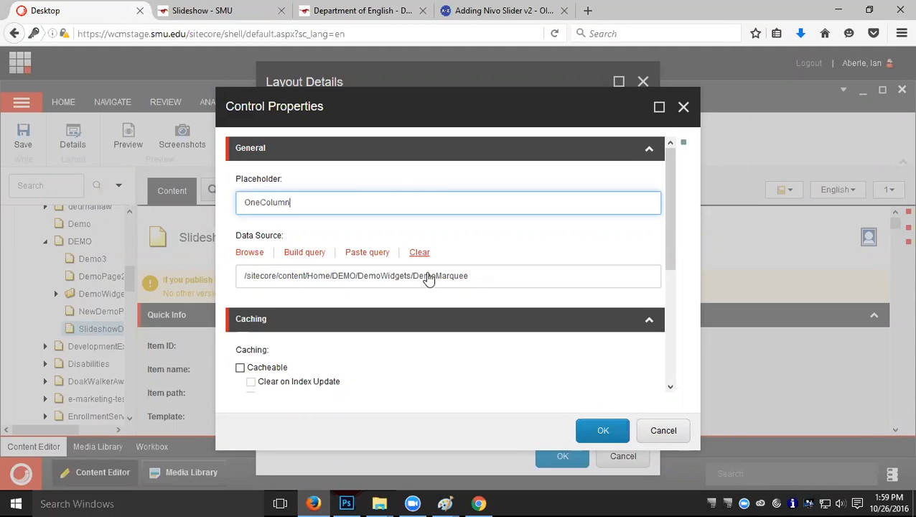
click(601, 433)
click(545, 463)
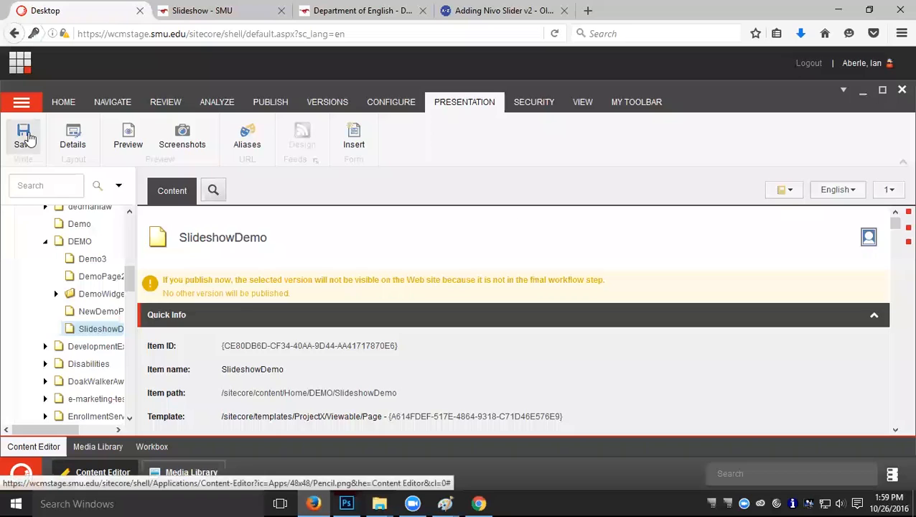
click(272, 107)
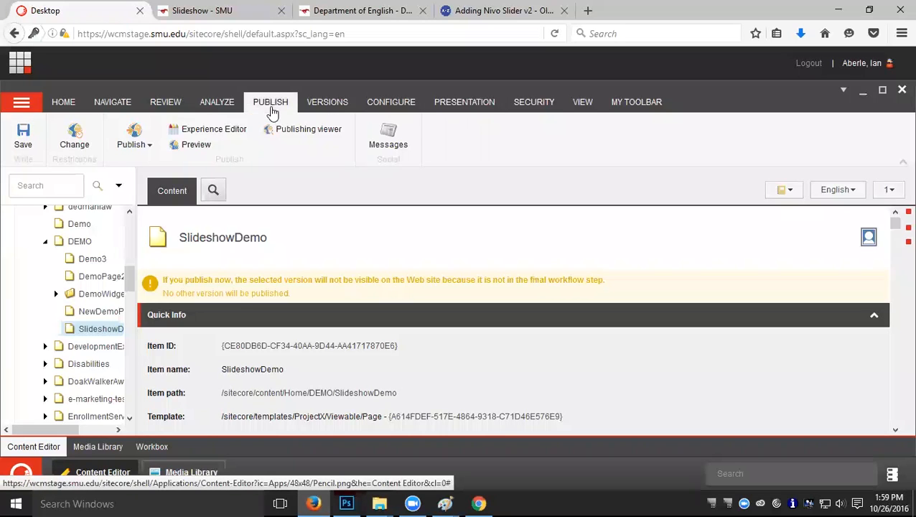
click(166, 105)
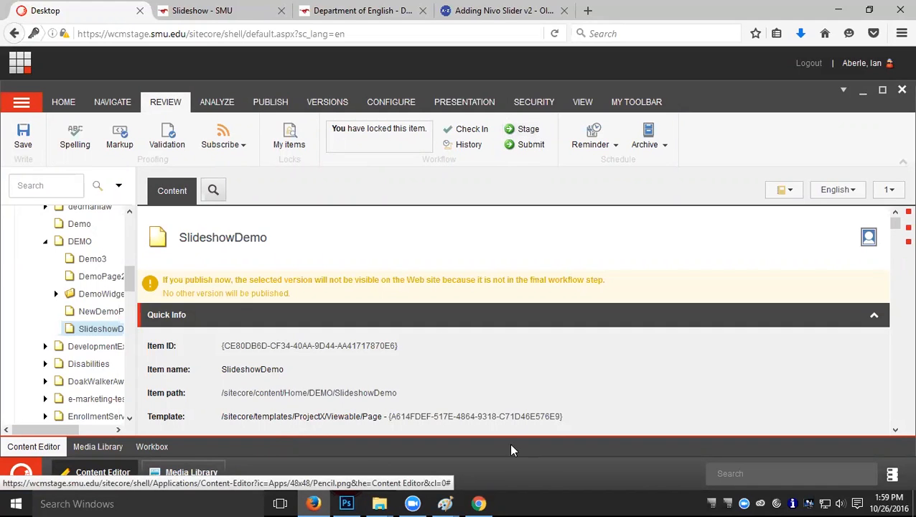
Switch to Chrome and open the Slideshow page from the side navigation to check the slider's placement.
click(479, 504)
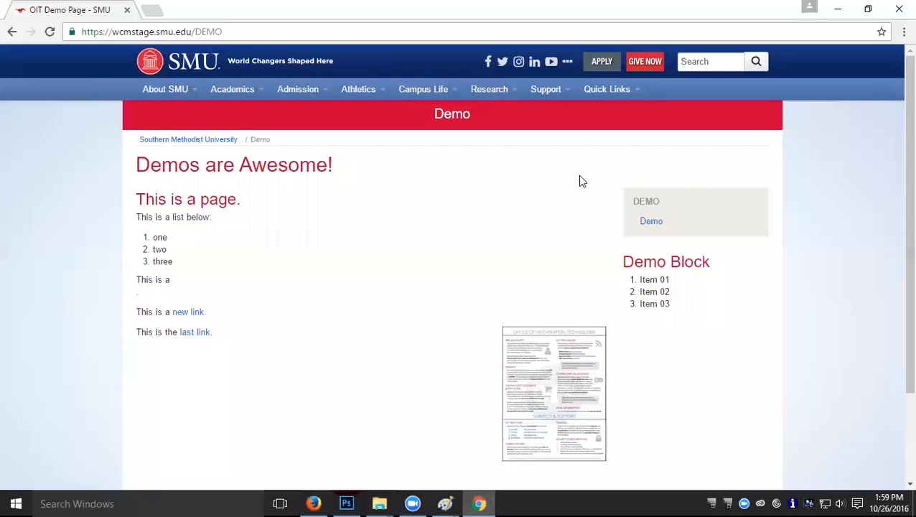
click(653, 224)
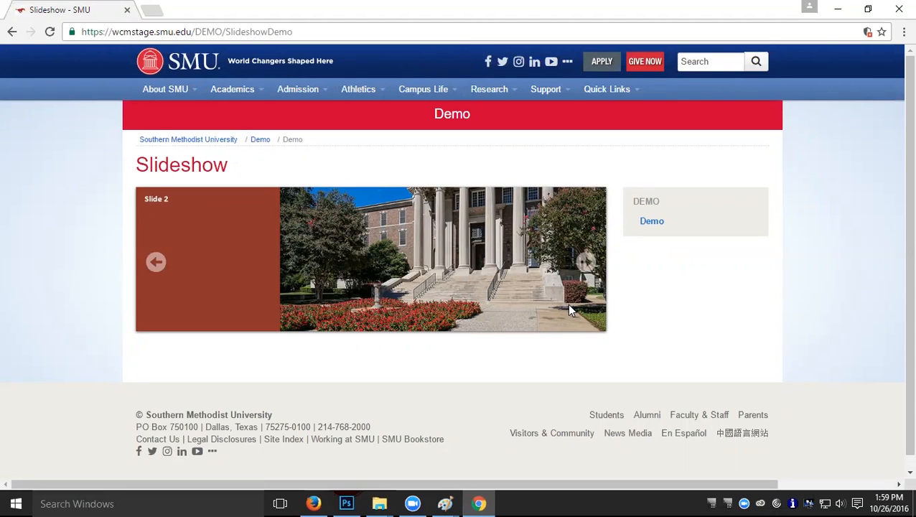
In Sitecore in Firefox, set the placeholder of SlideshowDemo's Nivo Slider control to Sidebar and apply the layout details.
click(314, 503)
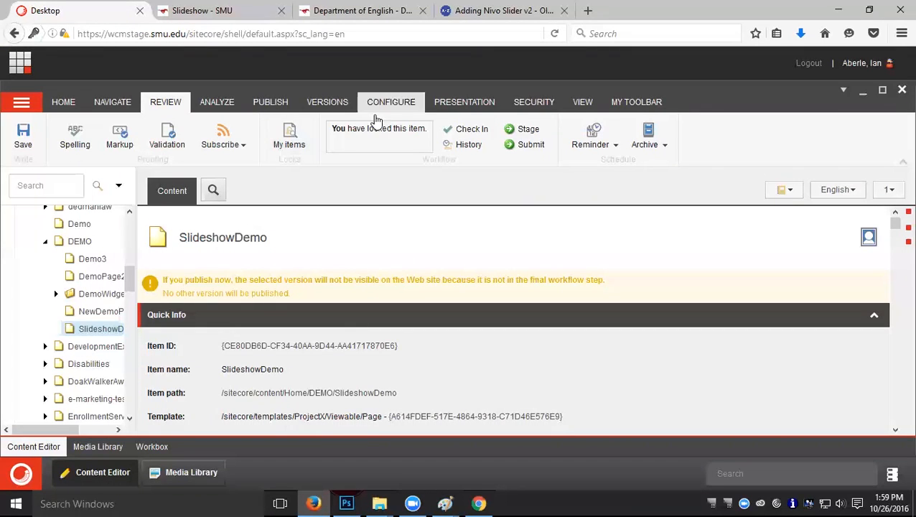
click(471, 102)
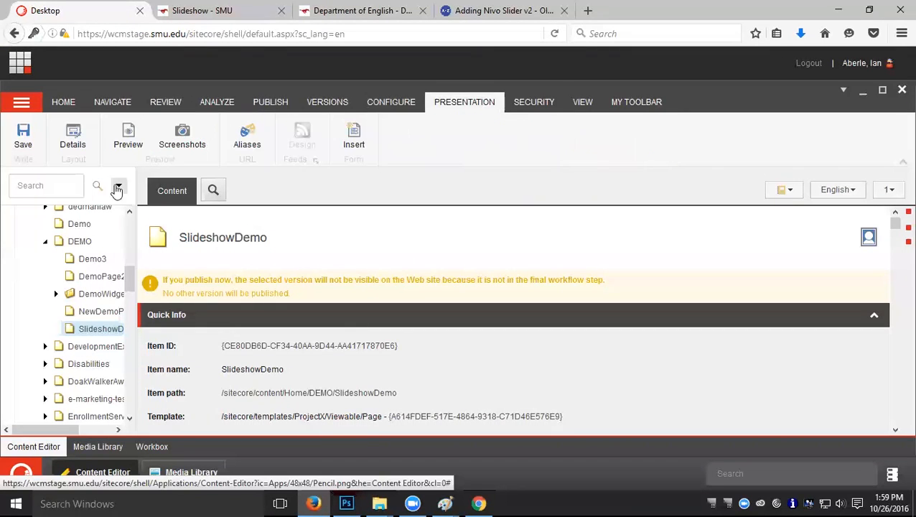
click(69, 137)
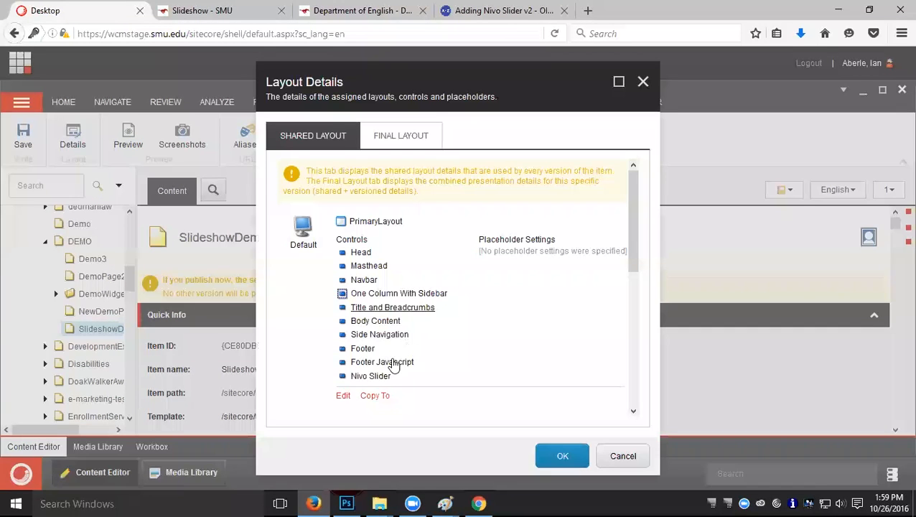
click(374, 376)
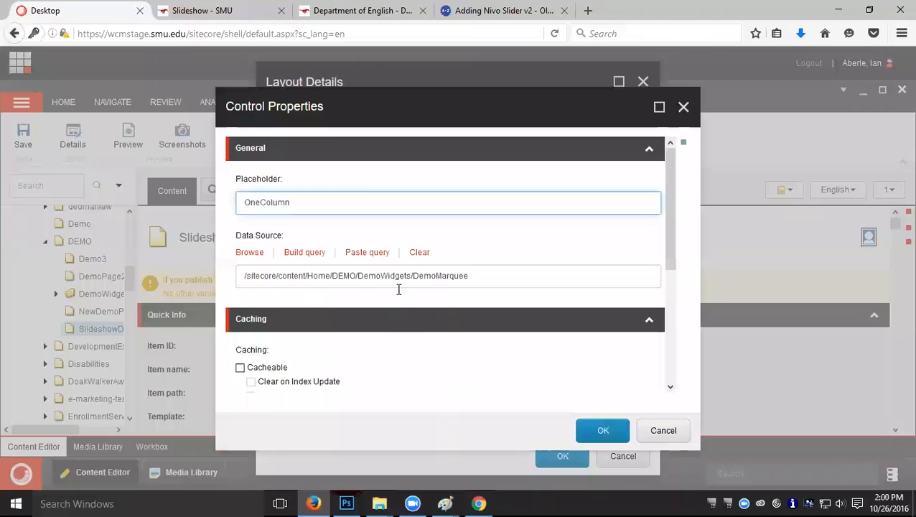
double_click(275, 195)
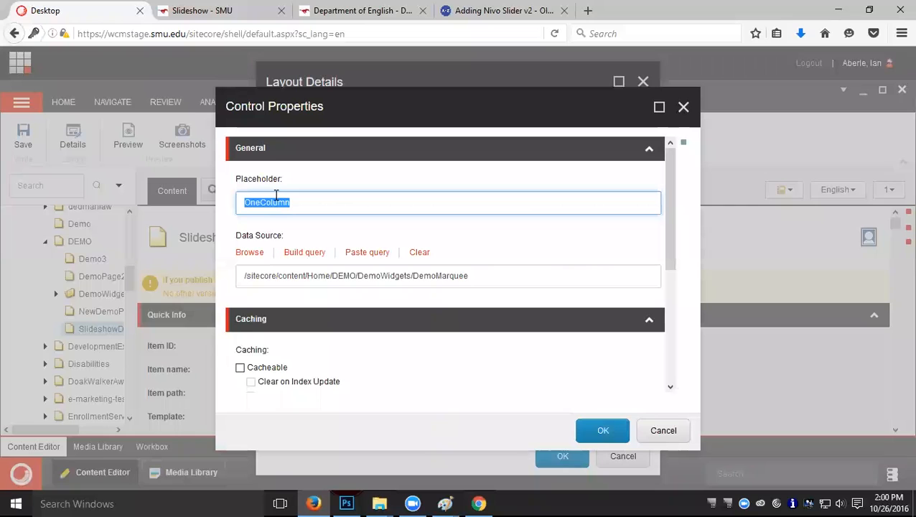
text(S)
key(BackSpace)
text(Si)
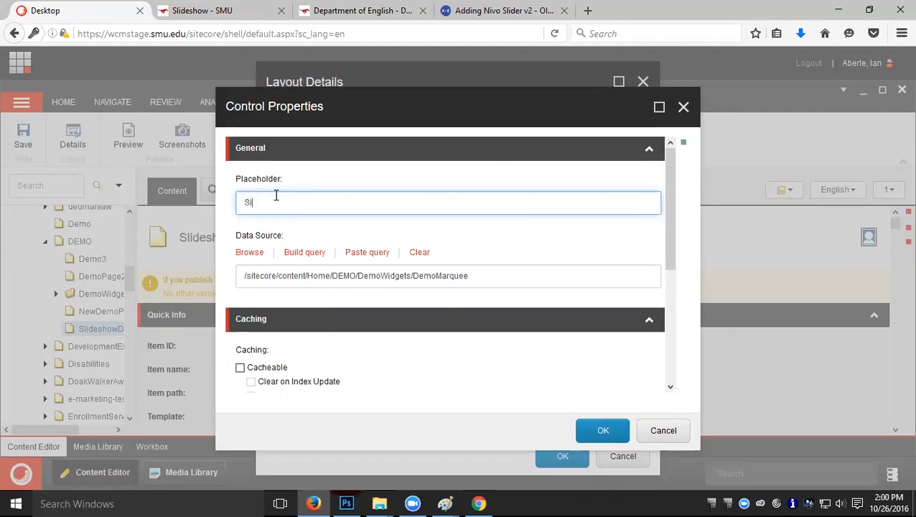
text(debar)
click(611, 430)
click(567, 457)
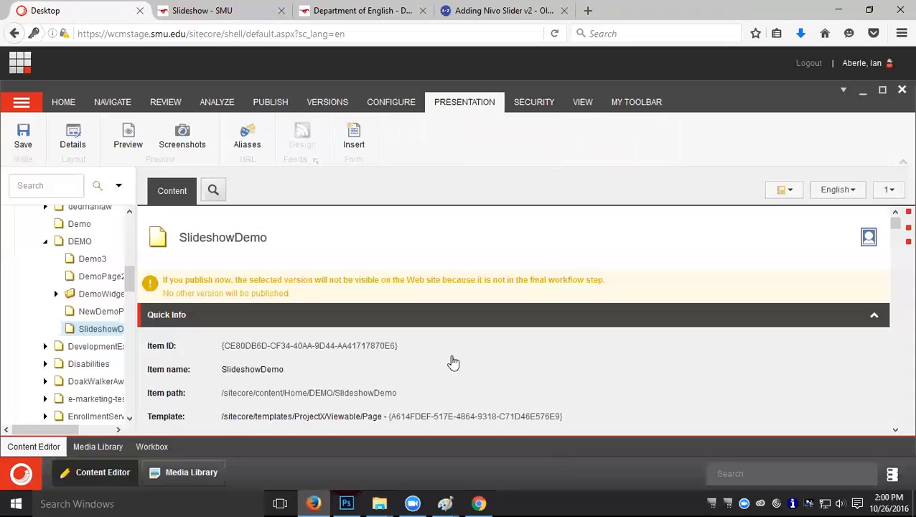
Save the SlideshowDemo page and stage it.
click(23, 133)
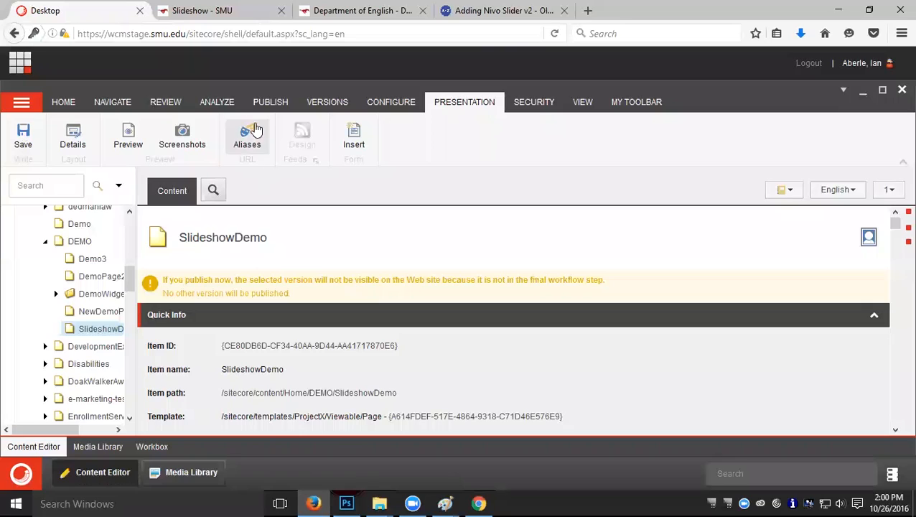
click(165, 102)
click(530, 132)
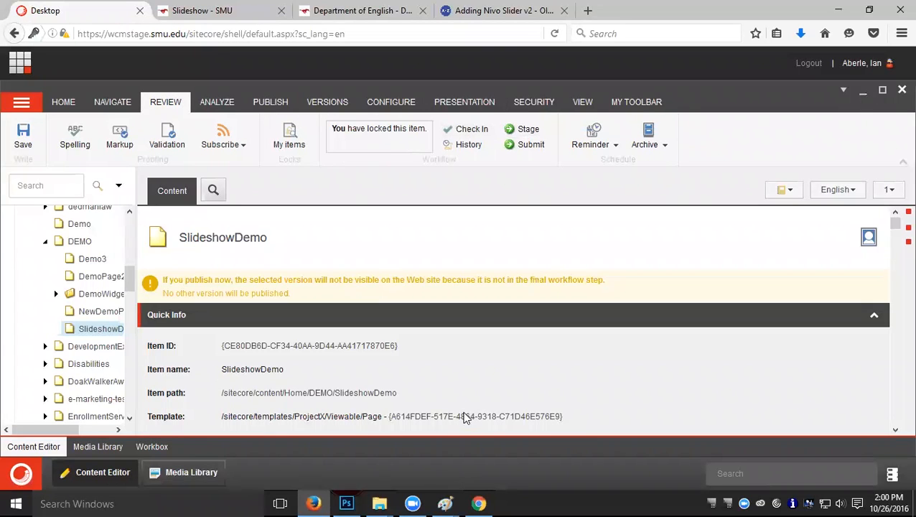
Switch to Chrome, reload the SlideshowDemo page to check the slider in the sidebar, and return to Sitecore in Firefox.
click(480, 503)
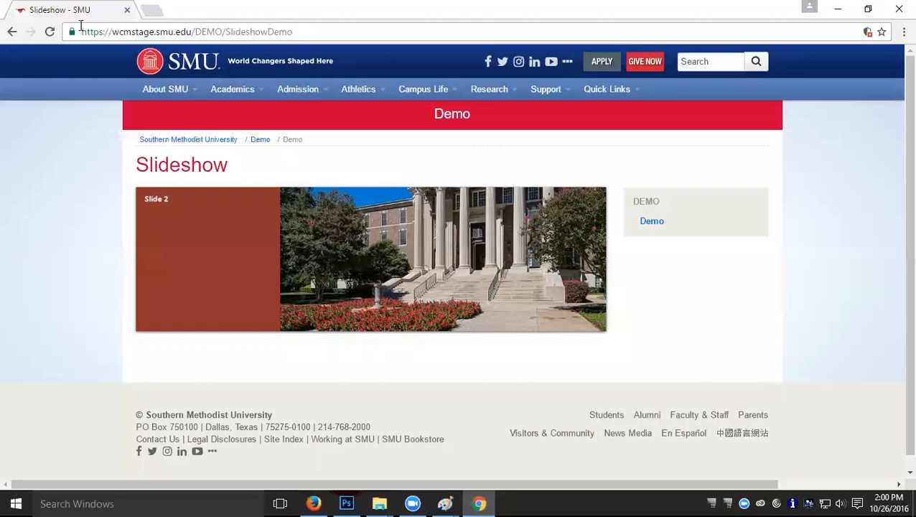
click(49, 32)
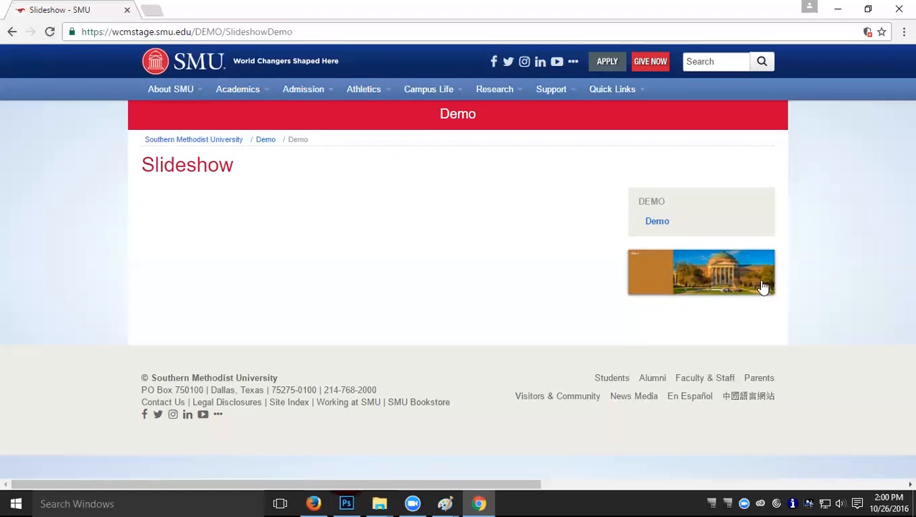
mouse_move(768, 278)
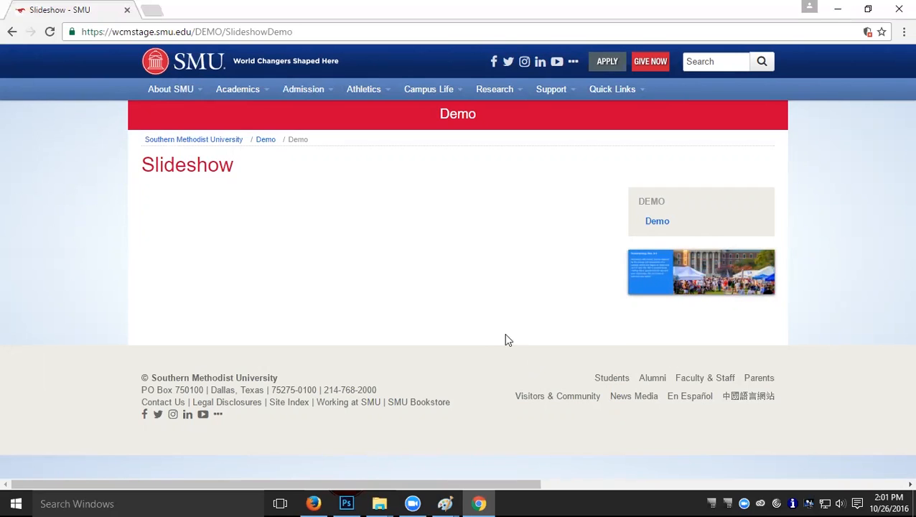
click(313, 504)
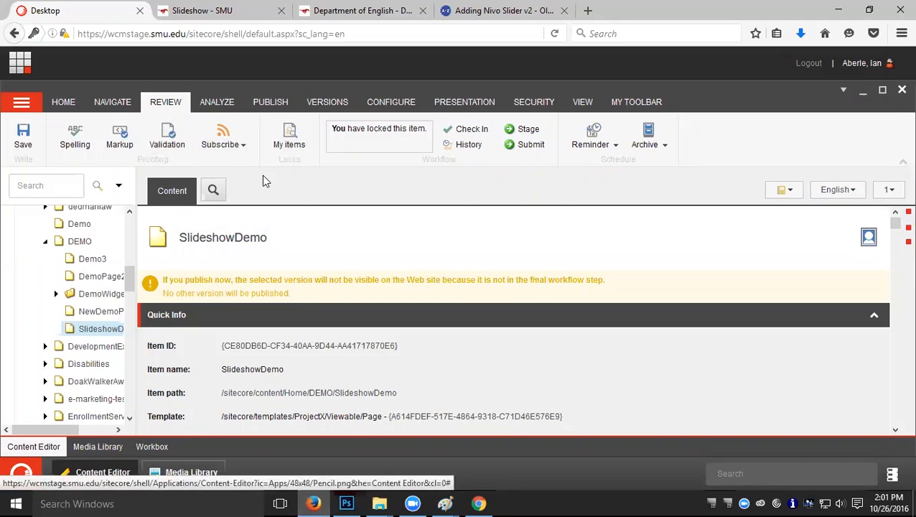
Set the placeholder of SlideshowDemo's Nivo Slider control to TopX and apply the layout details.
click(448, 108)
click(80, 140)
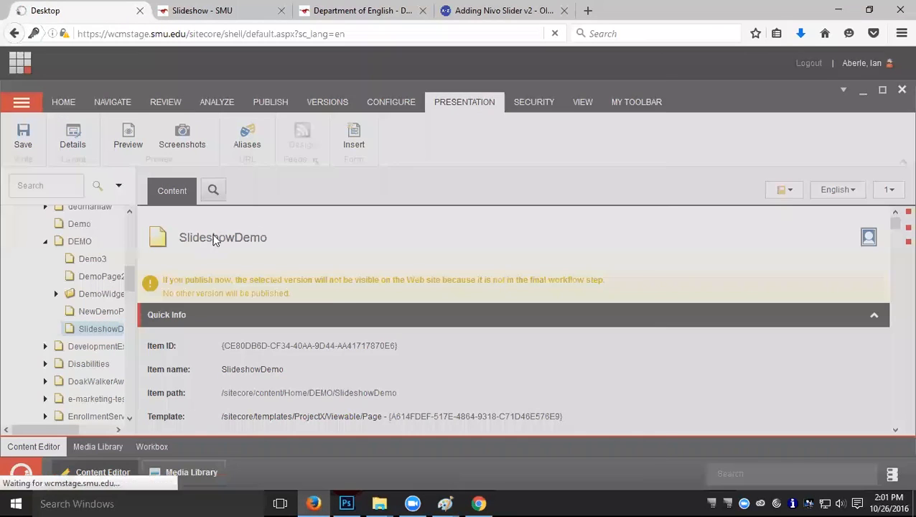
double_click(369, 377)
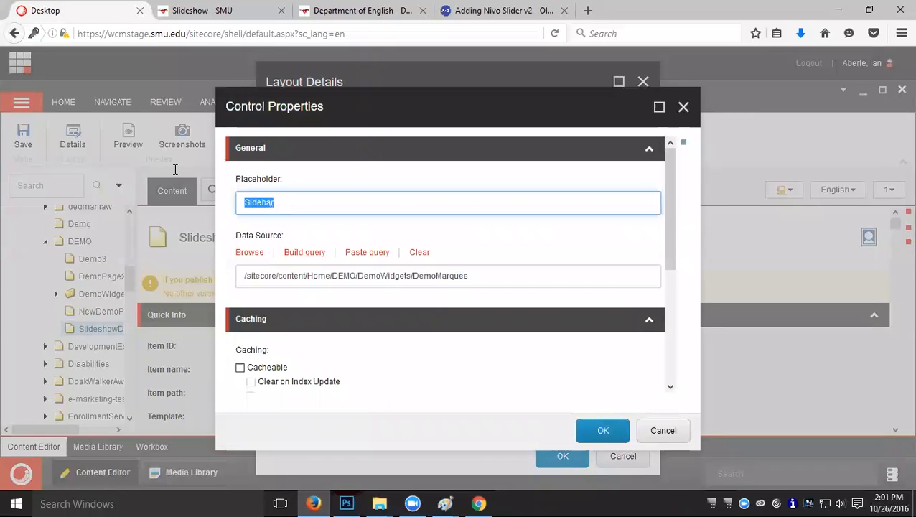
text(TopX)
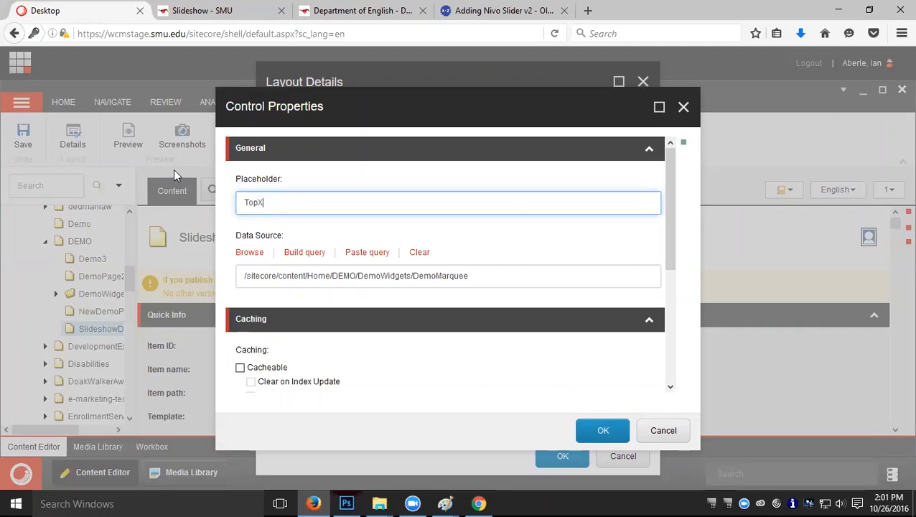
click(622, 434)
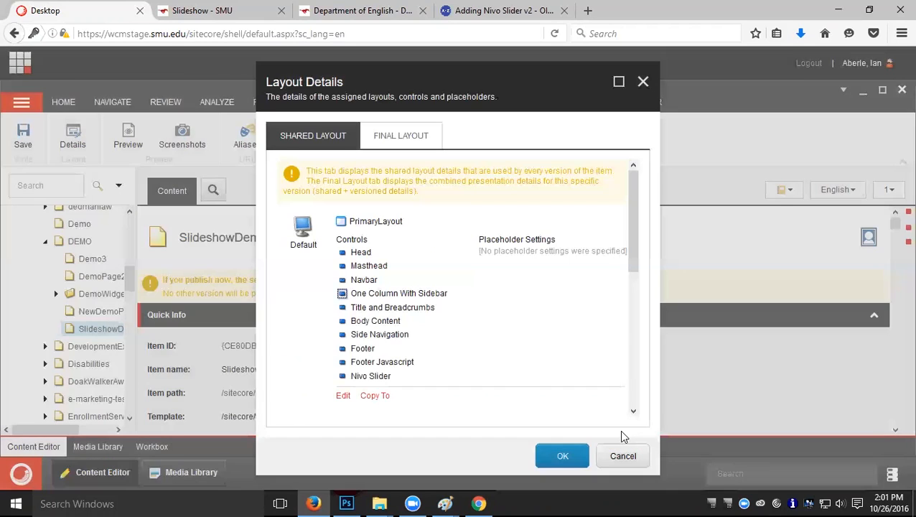
click(563, 456)
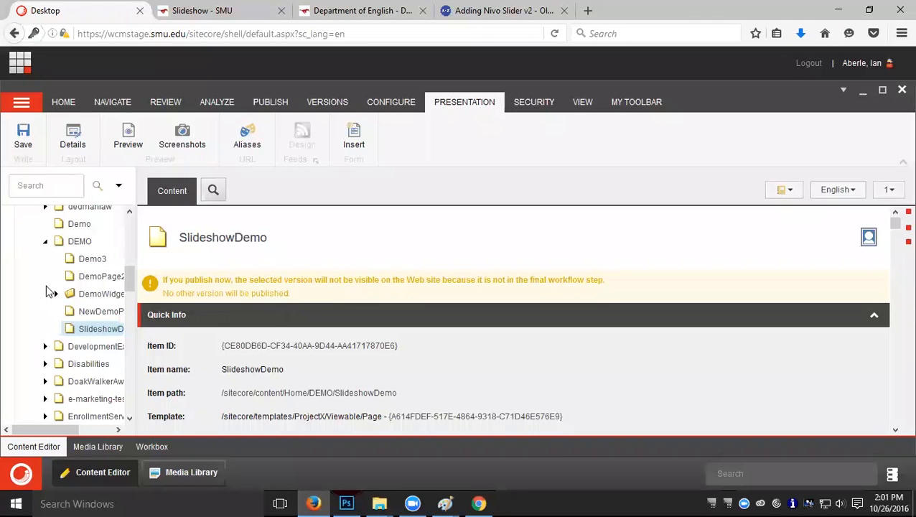
Save the SlideshowDemo page with the TopX placeholder and stage it.
click(23, 138)
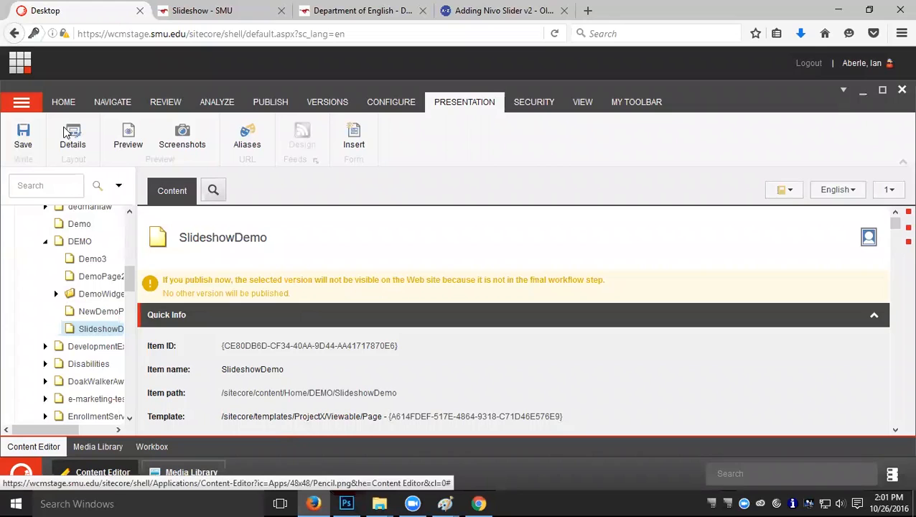
click(270, 101)
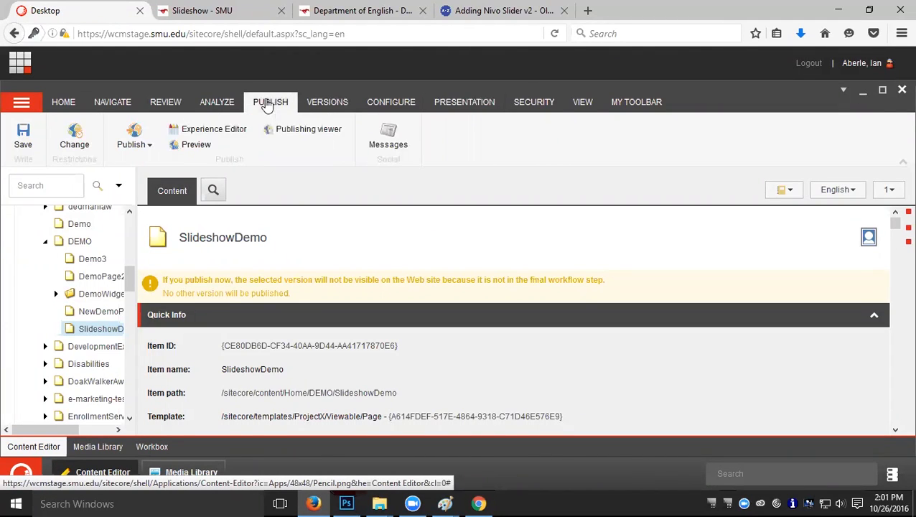
click(165, 102)
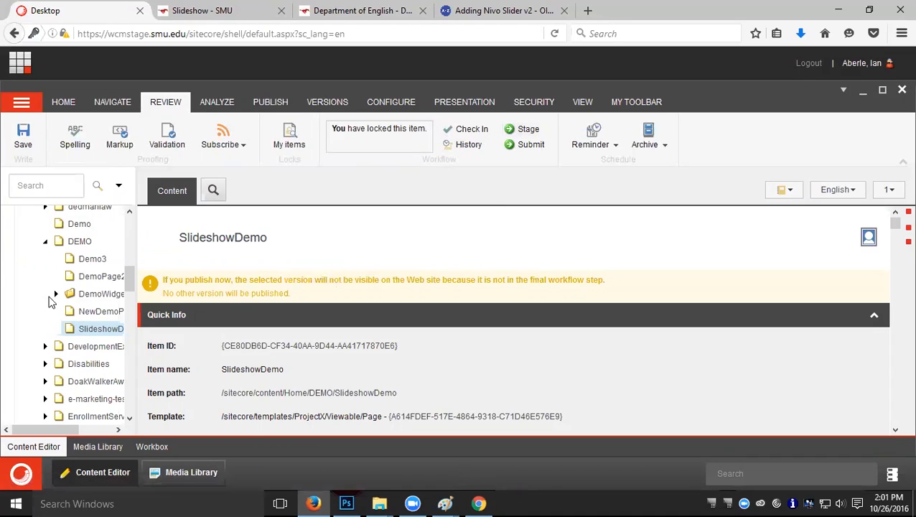
Open the Homecoming slide of DemoMarquee inside DemoWidgets and show its Slide fields.
click(56, 293)
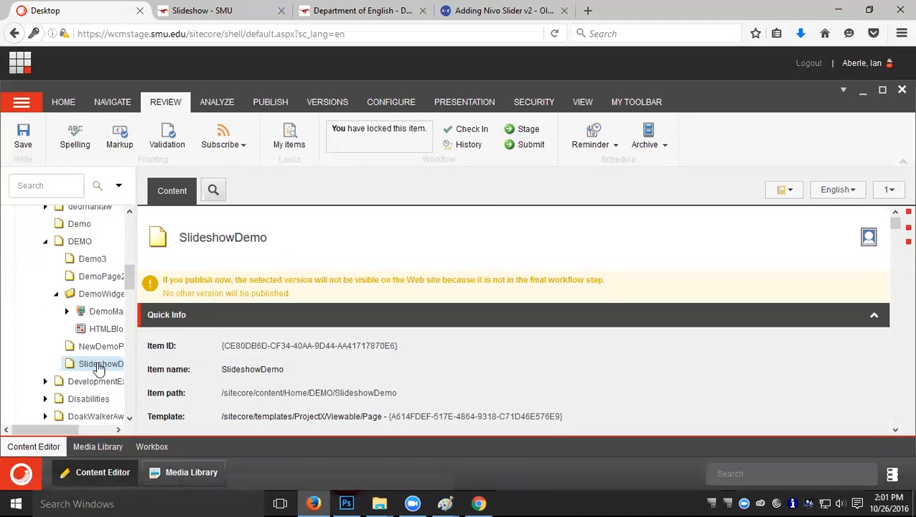
click(67, 311)
click(111, 332)
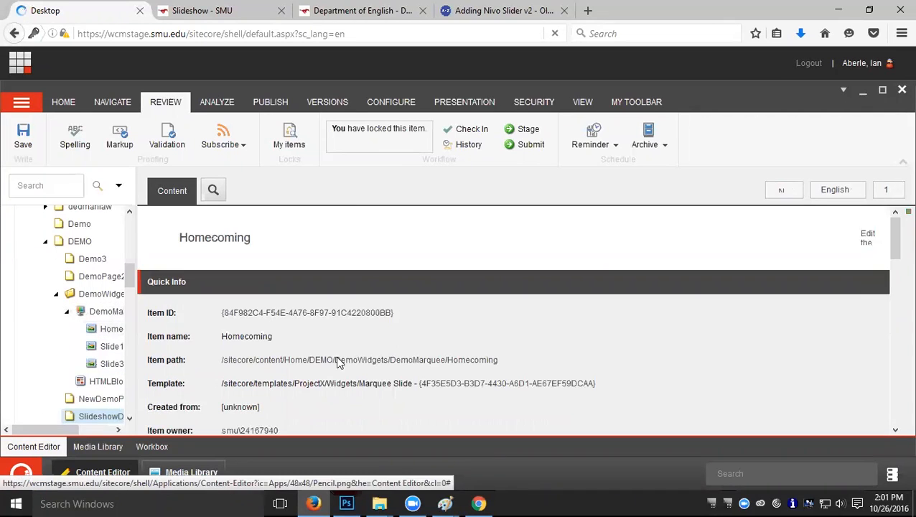
scroll(345, 369, down, 5)
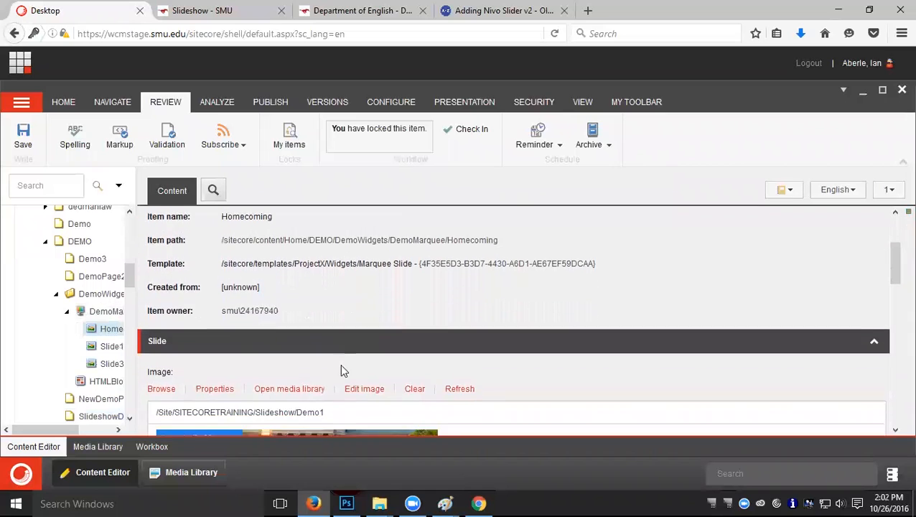
click(338, 11)
click(170, 89)
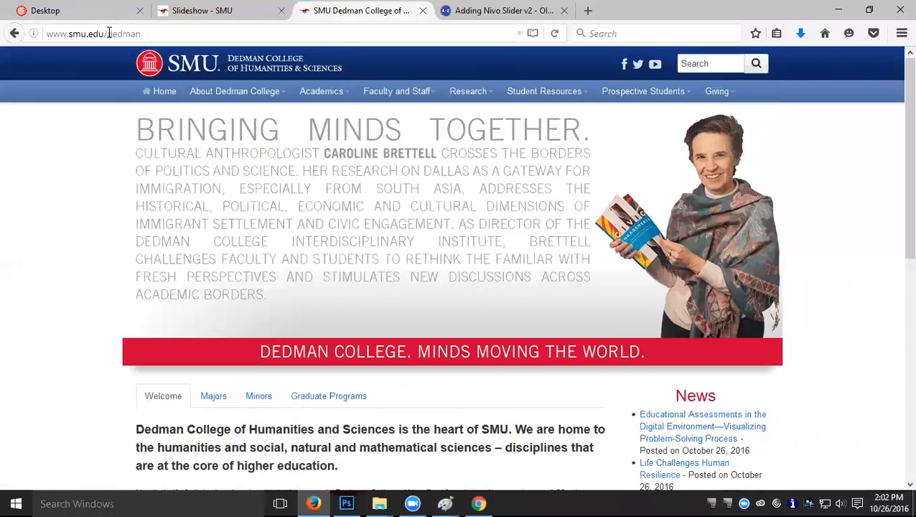
drag(108, 33, 140, 33)
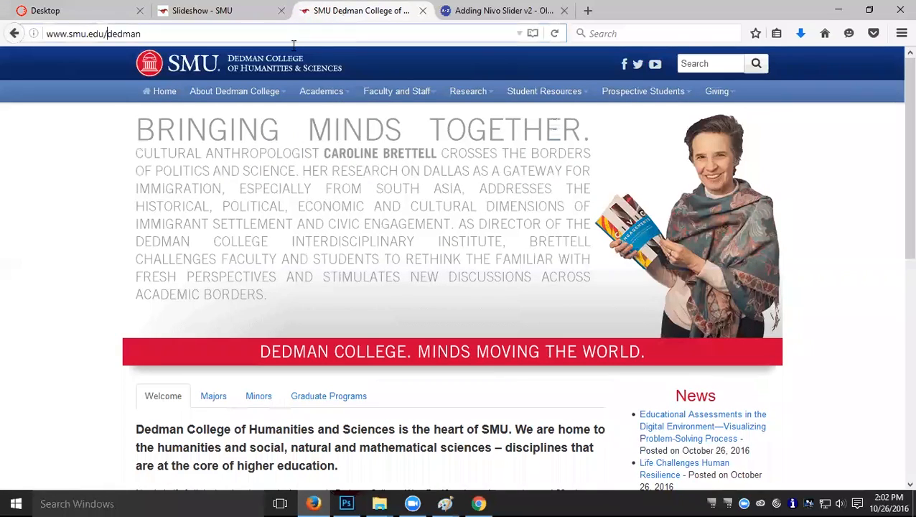
key(BackSpace)
key(Return)
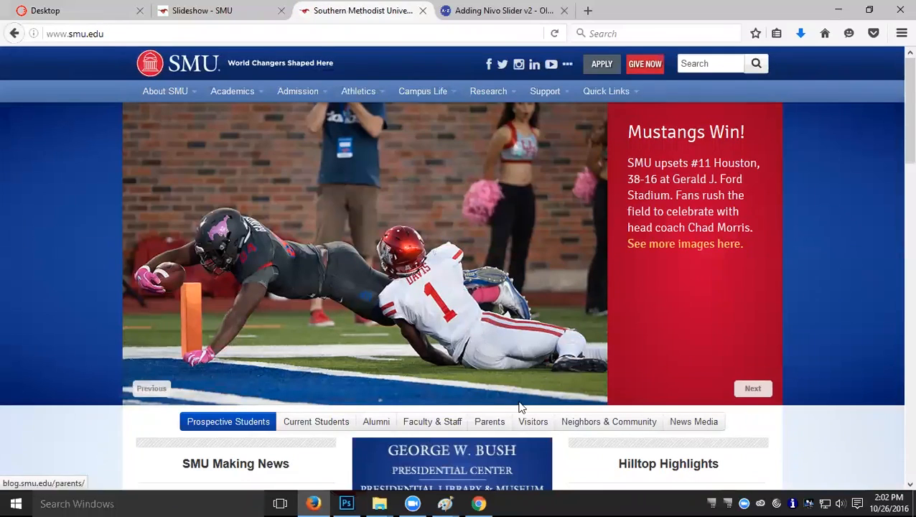
Go through the homepage slideshow to the Homecoming slide and copy its link address.
click(752, 388)
click(752, 388)
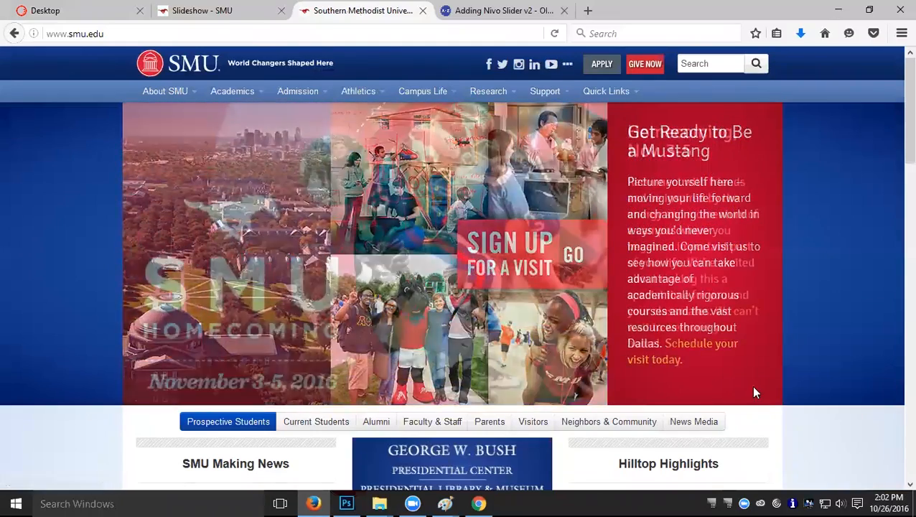
click(752, 388)
click(153, 388)
right_click(383, 225)
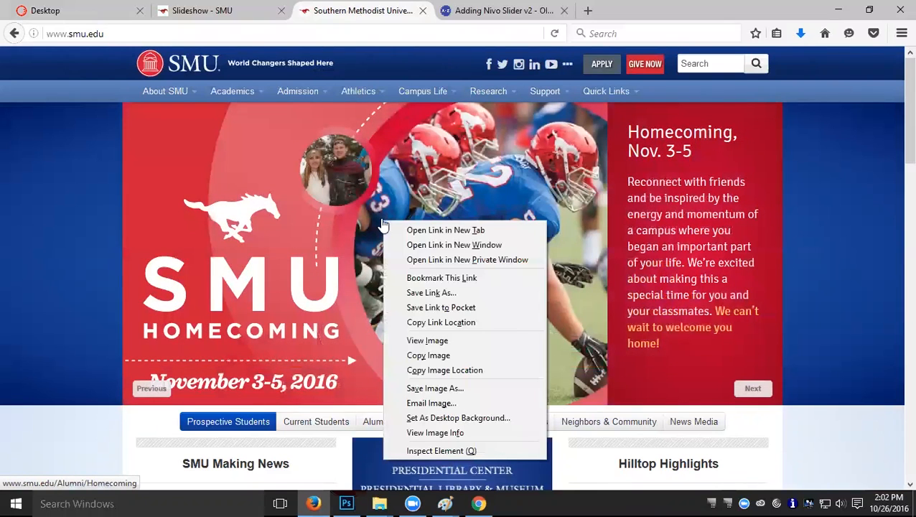
click(474, 324)
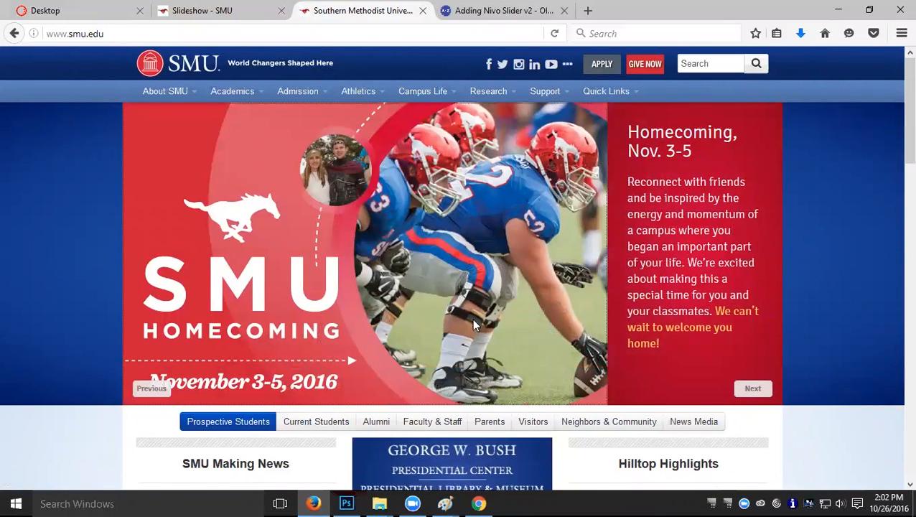
click(90, 16)
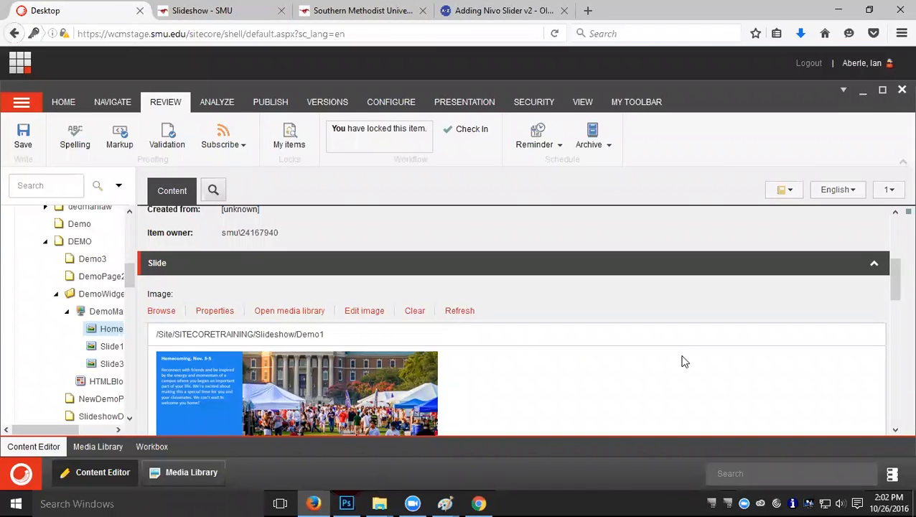
scroll(681, 359, down, 3)
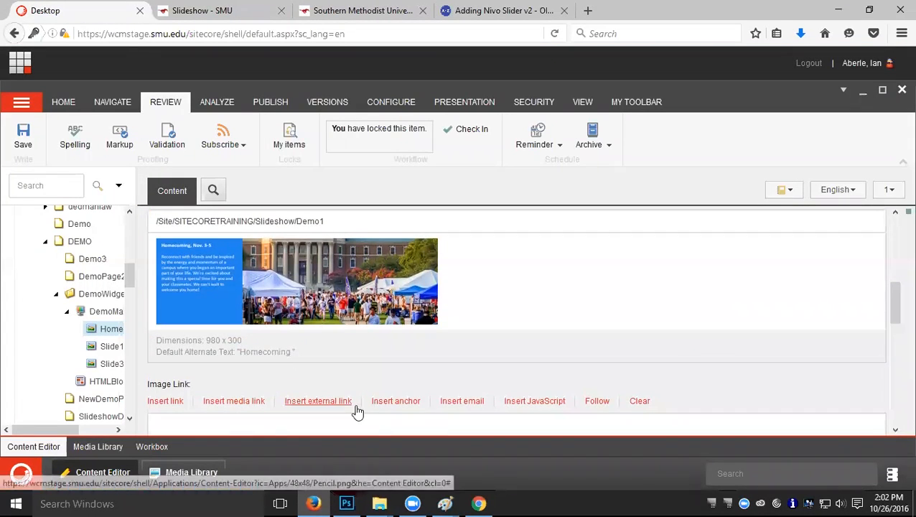
scroll(357, 411, down, 1)
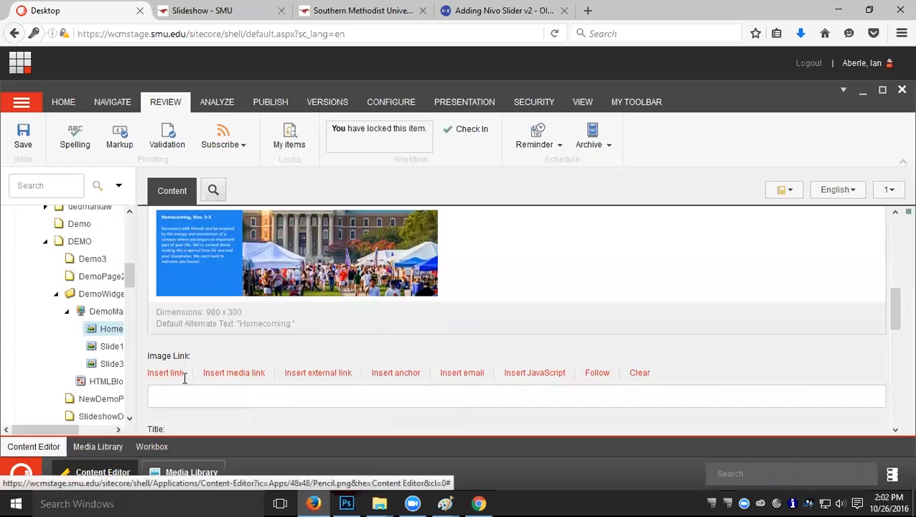
right_click(253, 393)
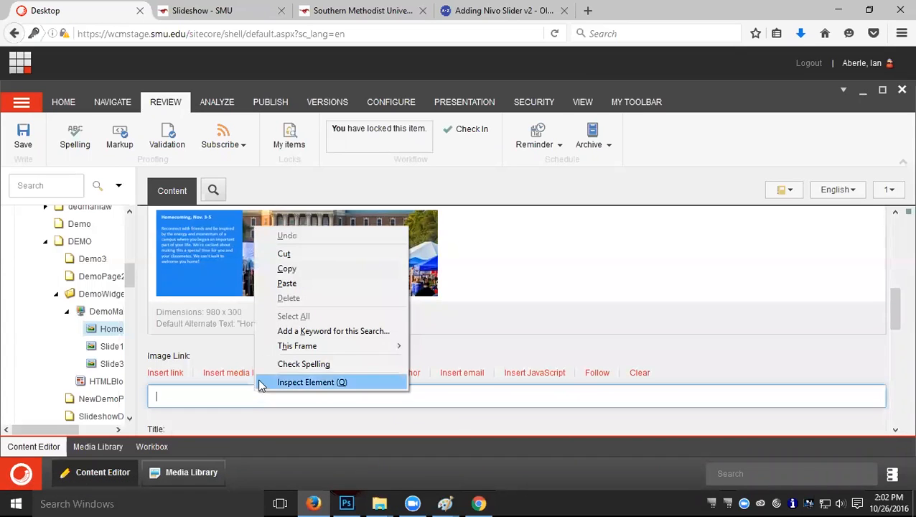
click(319, 286)
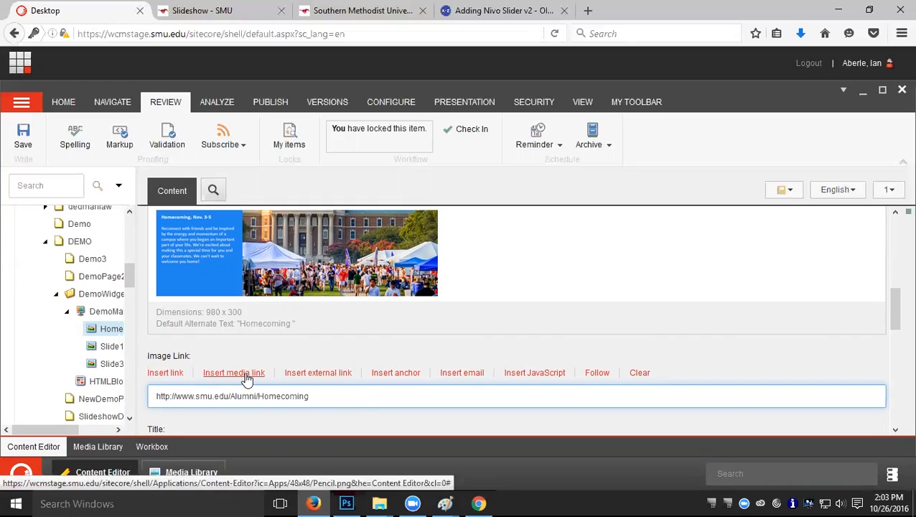
Replace the Homecoming slide's pasted image link with an internal link to the Homecoming item under Home/Alumni.
drag(319, 396, 128, 375)
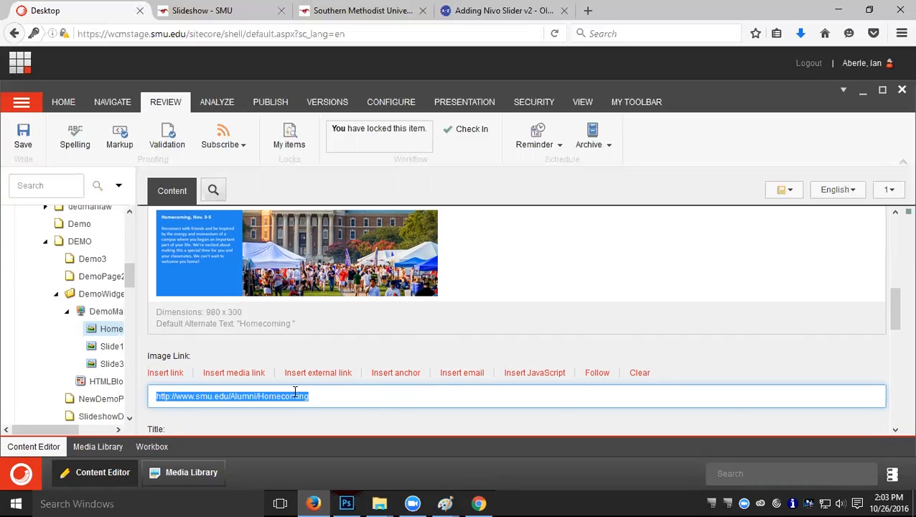
key(Delete)
click(168, 375)
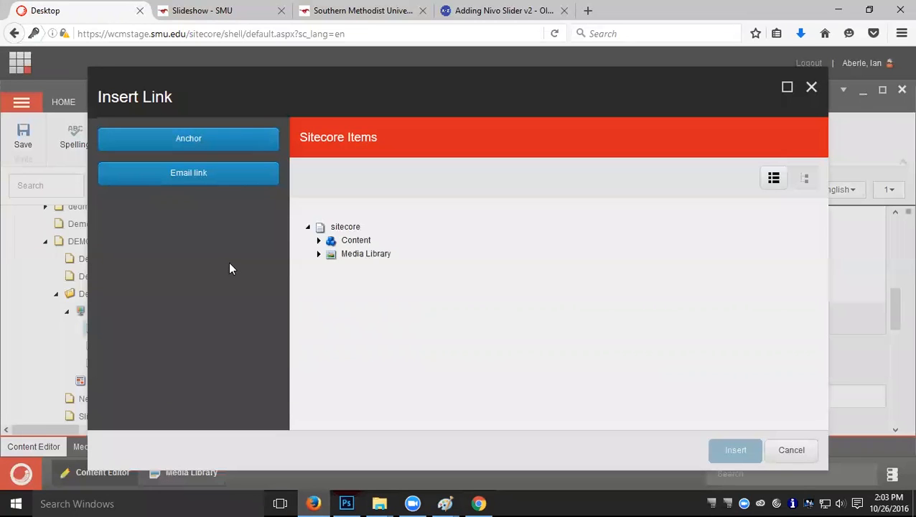
click(318, 240)
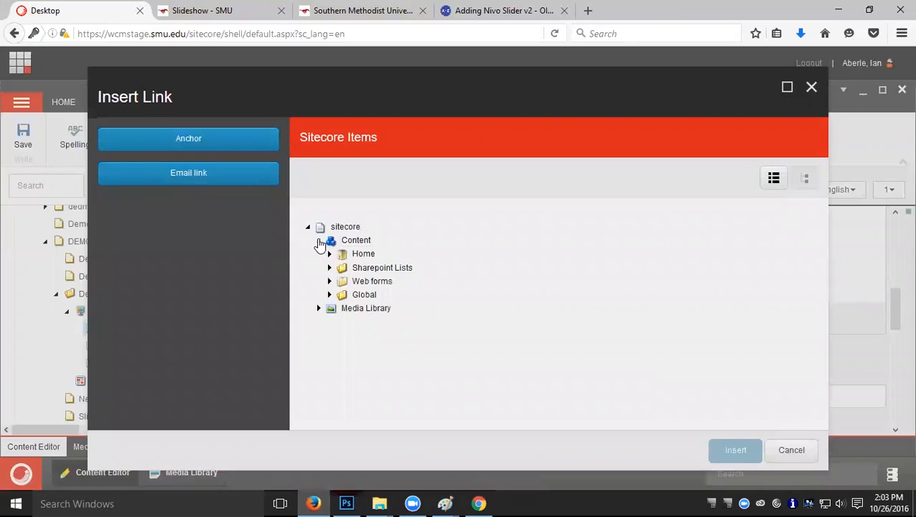
click(330, 253)
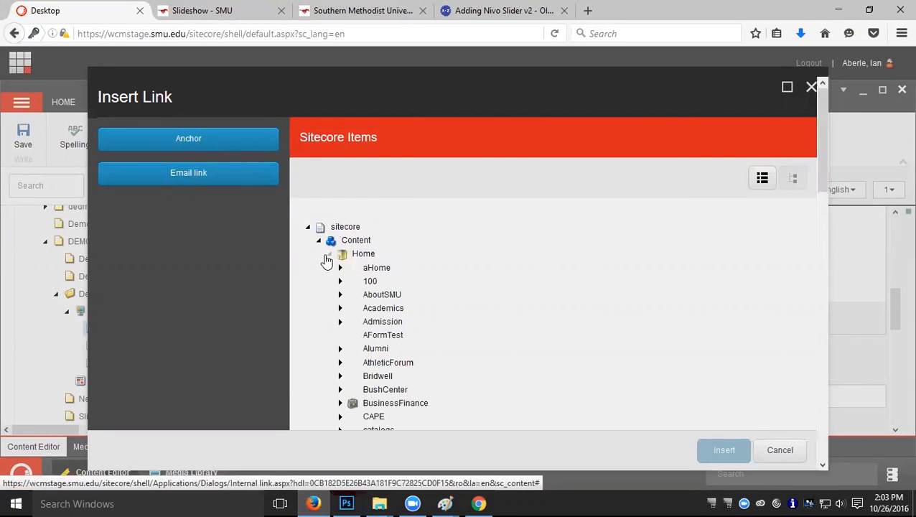
click(341, 349)
scroll(608, 371, down, 4)
click(401, 252)
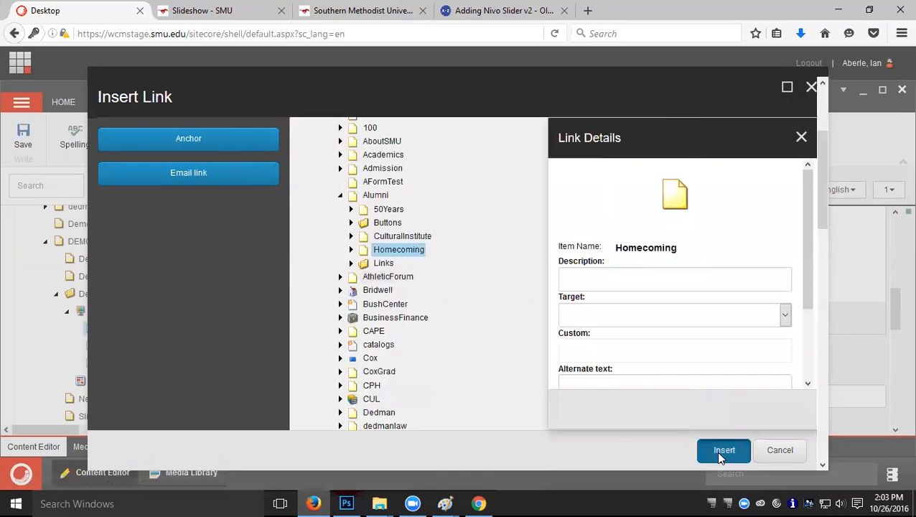
click(716, 451)
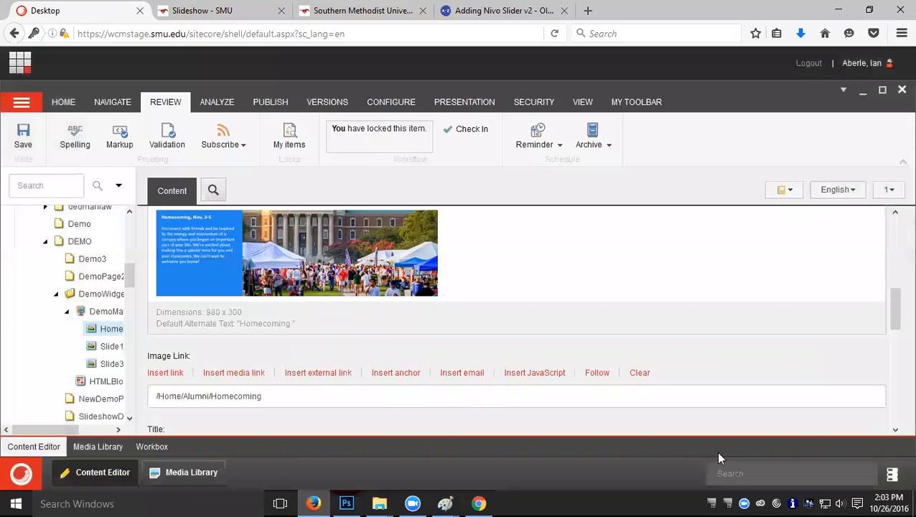
Save the Homecoming slide and smart publish it with subitems to Stage (web) only.
click(27, 141)
click(274, 109)
click(149, 144)
click(166, 159)
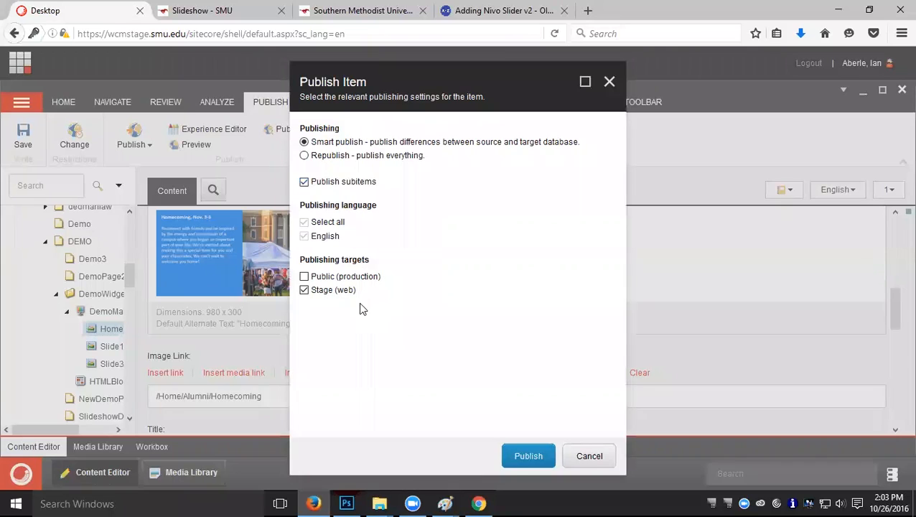
click(521, 458)
click(530, 324)
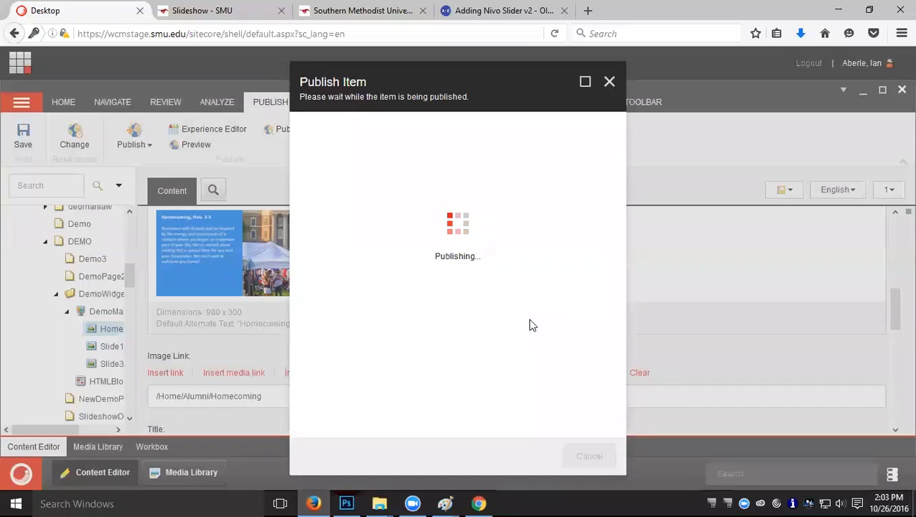
Switch to Chrome, reload the SlideshowDemo page, advance to the Homecoming slide and follow its link.
click(493, 501)
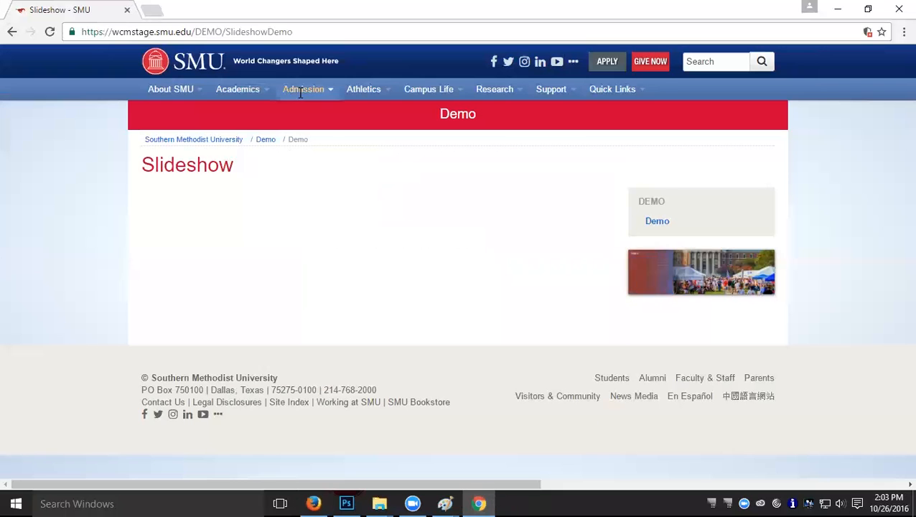
click(50, 32)
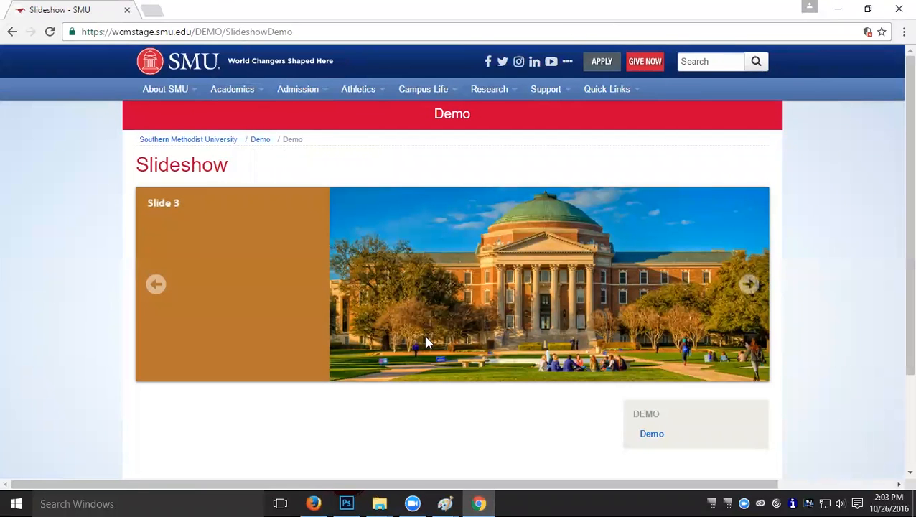
click(747, 286)
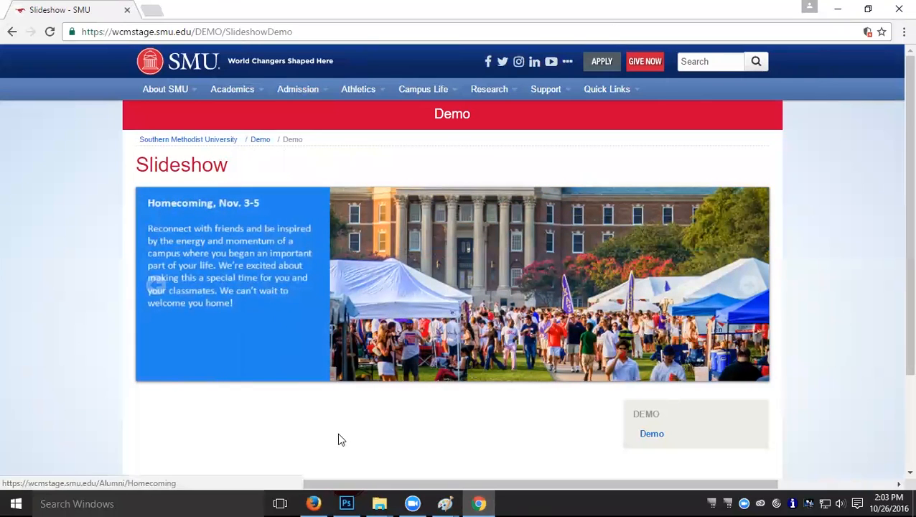
click(318, 310)
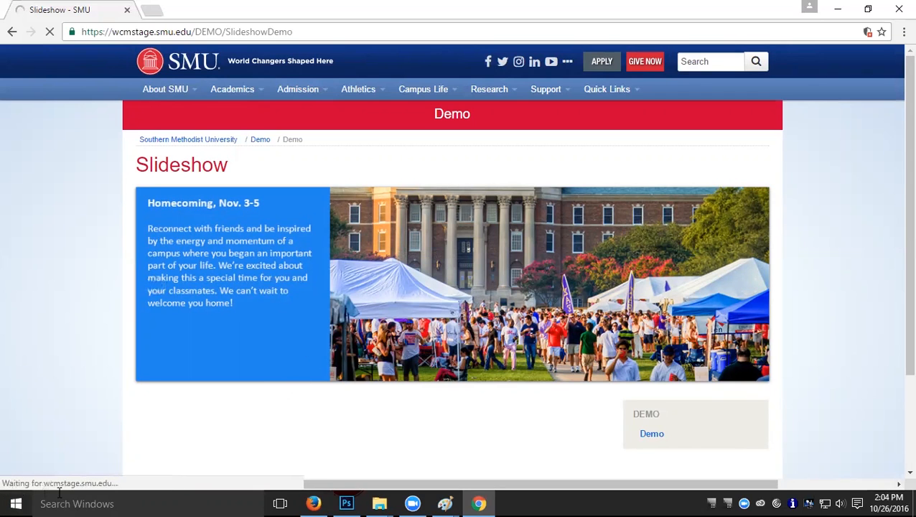
click(286, 311)
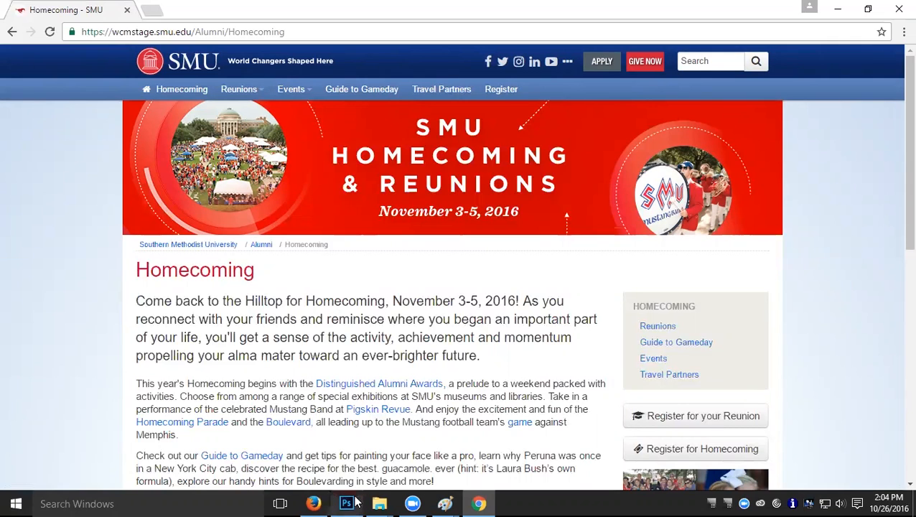
Switch to the window showing the title slide "Using Sitecore: Slideshows and Graphics".
mouse_move(354, 503)
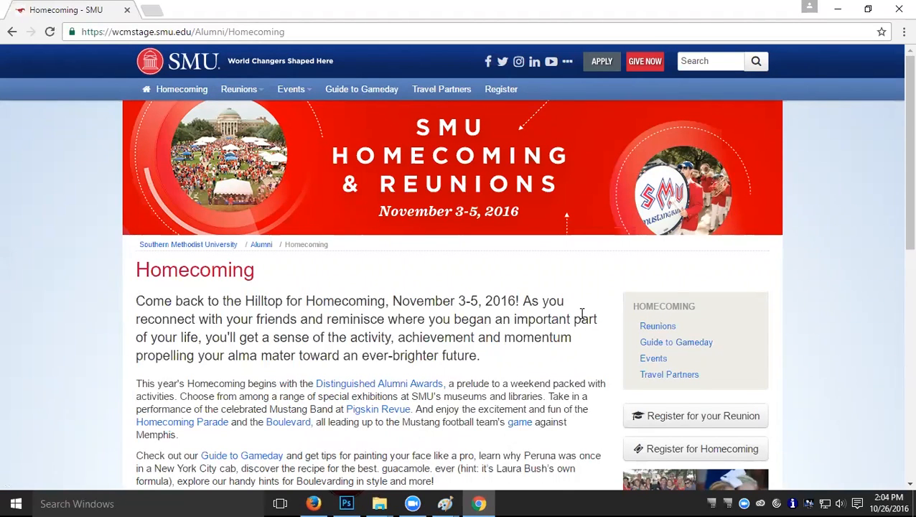
key(super+Tab)
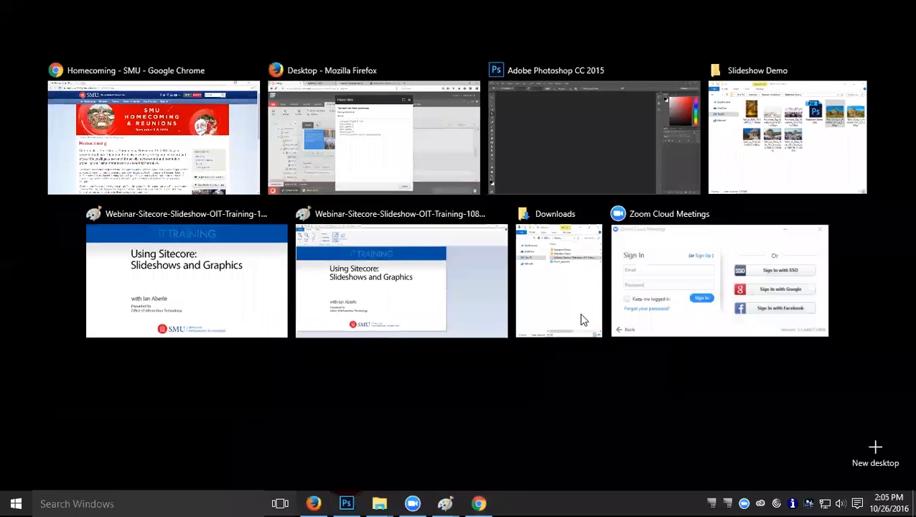
click(222, 321)
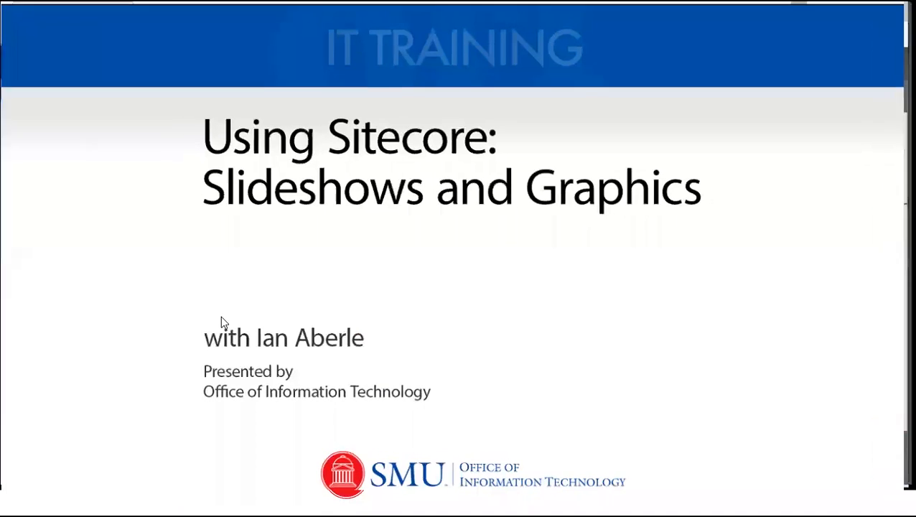